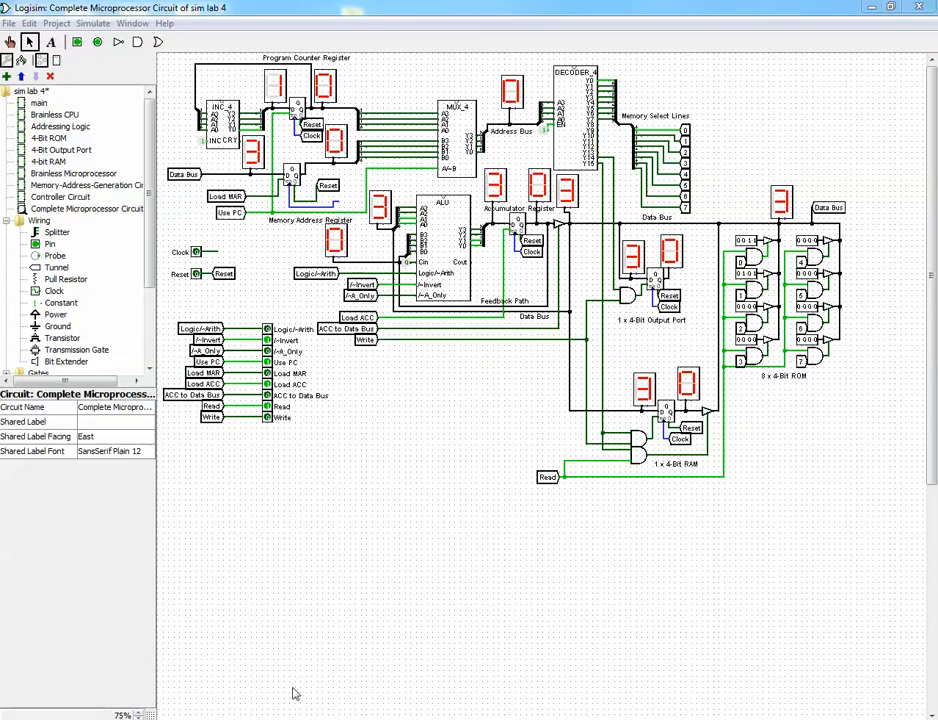
Examine the memory address generation and microprocessor controller circuit figures in the SimulationLab4Manual PDF in Acrobat, and return to Logisim
key(alt+Tab)
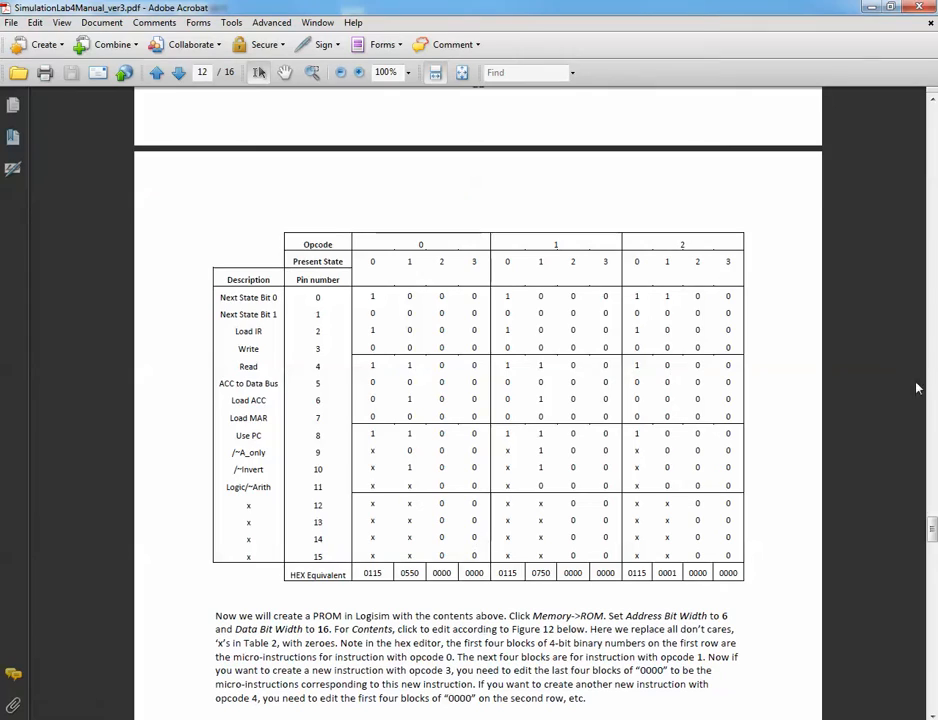
drag(932, 530, 932, 425)
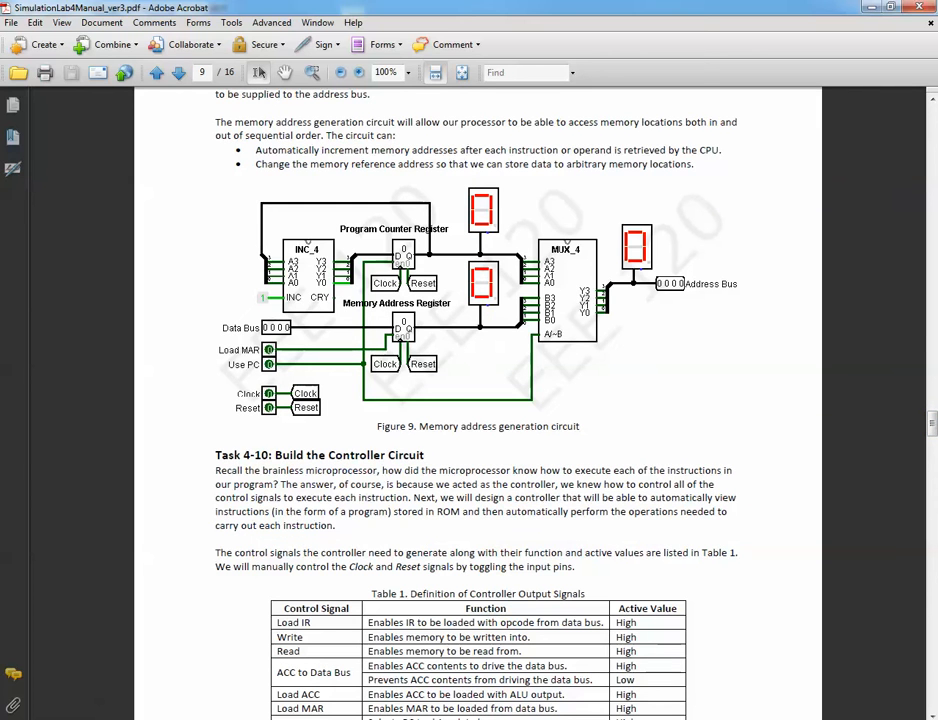
click(198, 719)
click(180, 698)
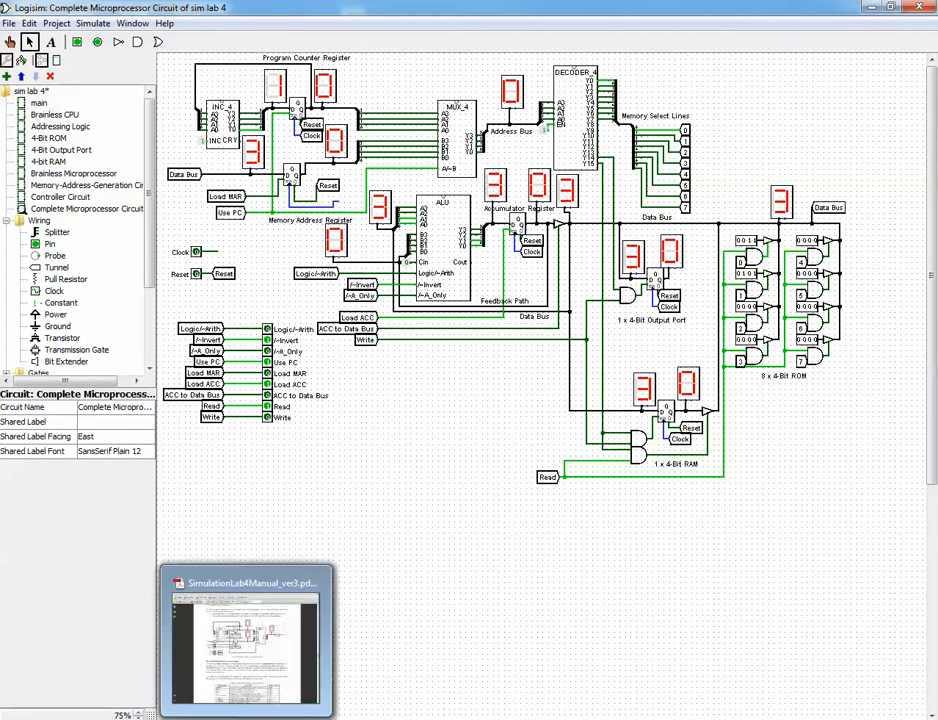
click(247, 718)
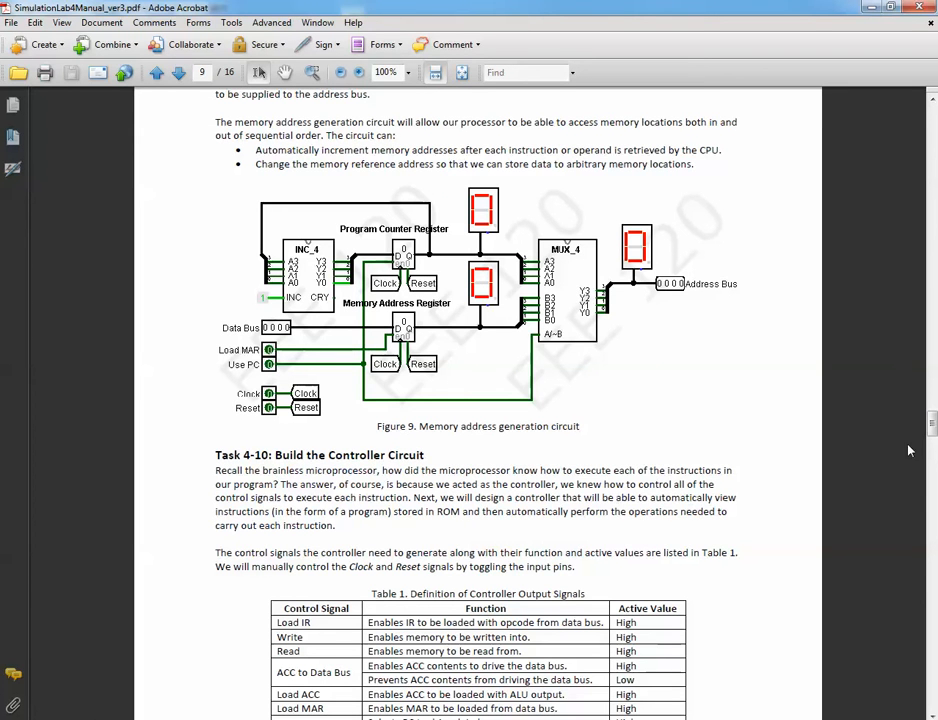
drag(931, 425, 932, 466)
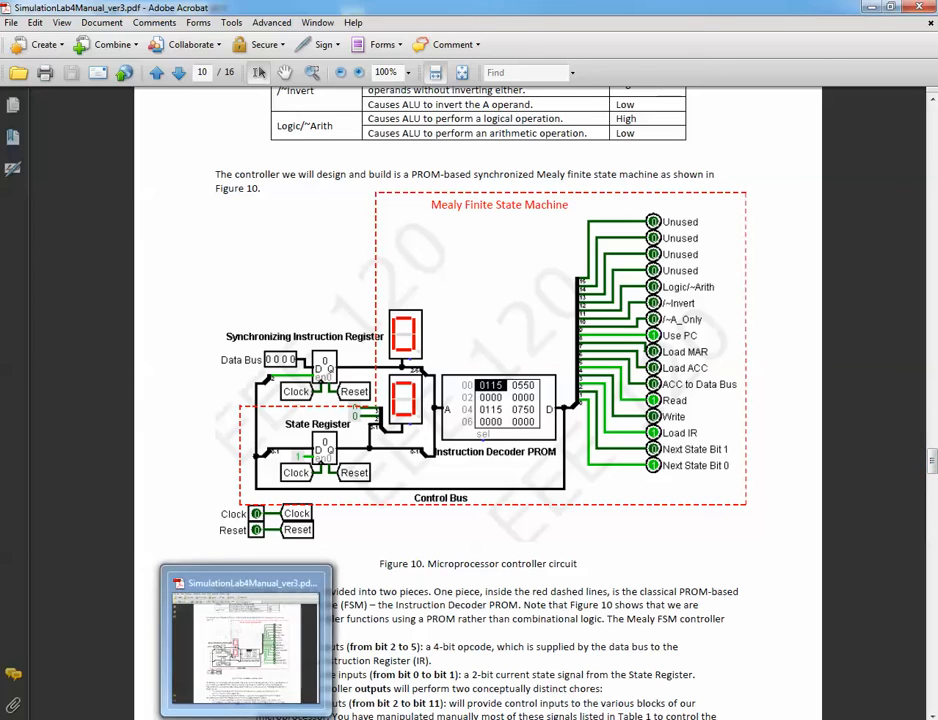
click(240, 719)
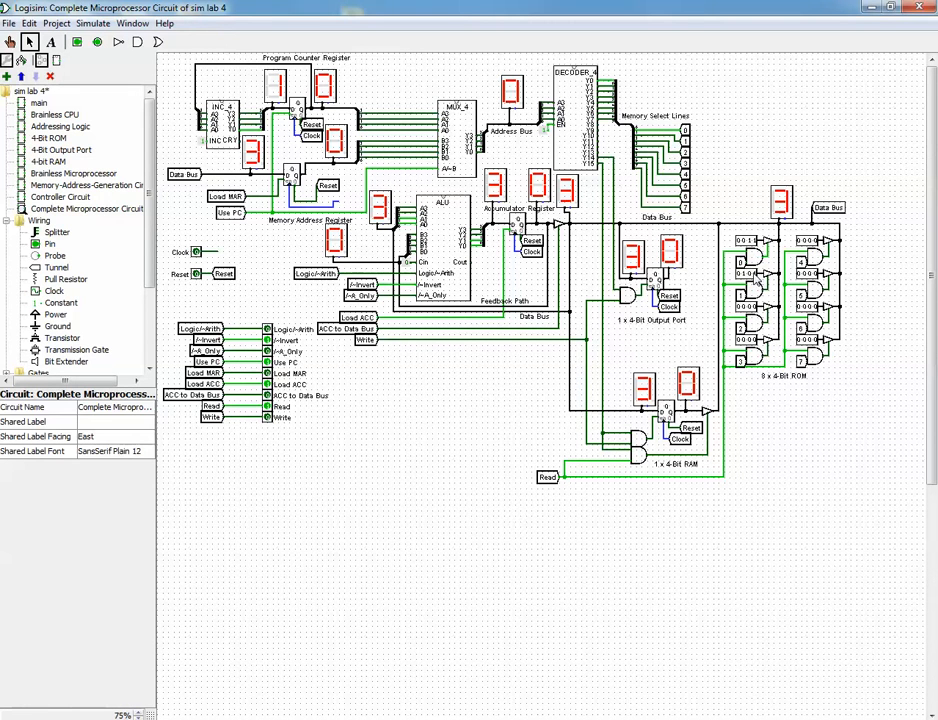
Attach a tunnel labelled Clock to the Clock pin's wire and place a copy on the Memory Address Register's open clock wire
click(8, 42)
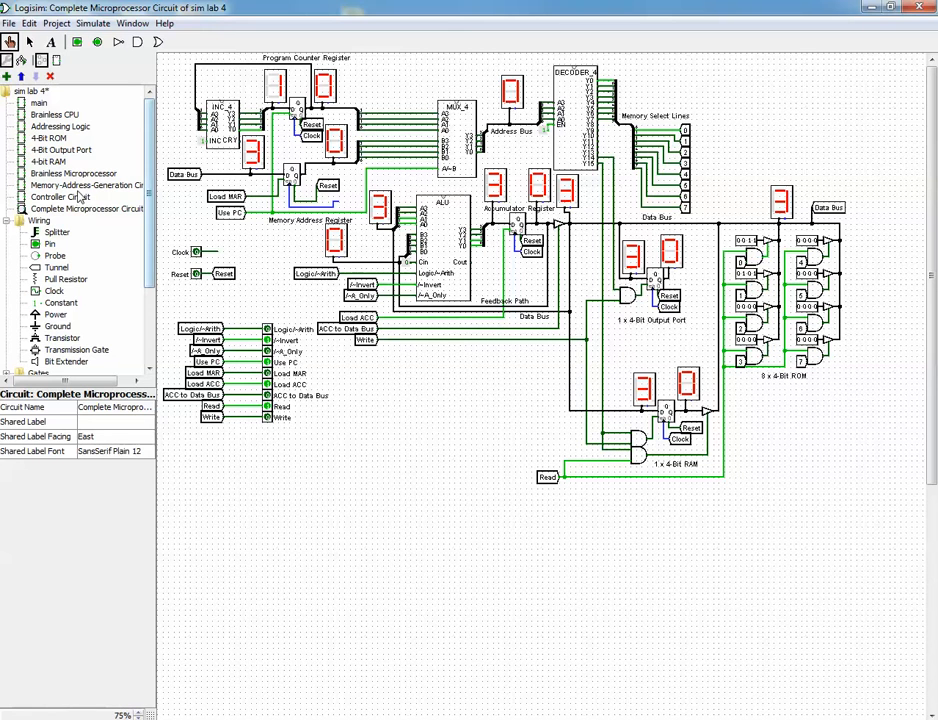
click(30, 42)
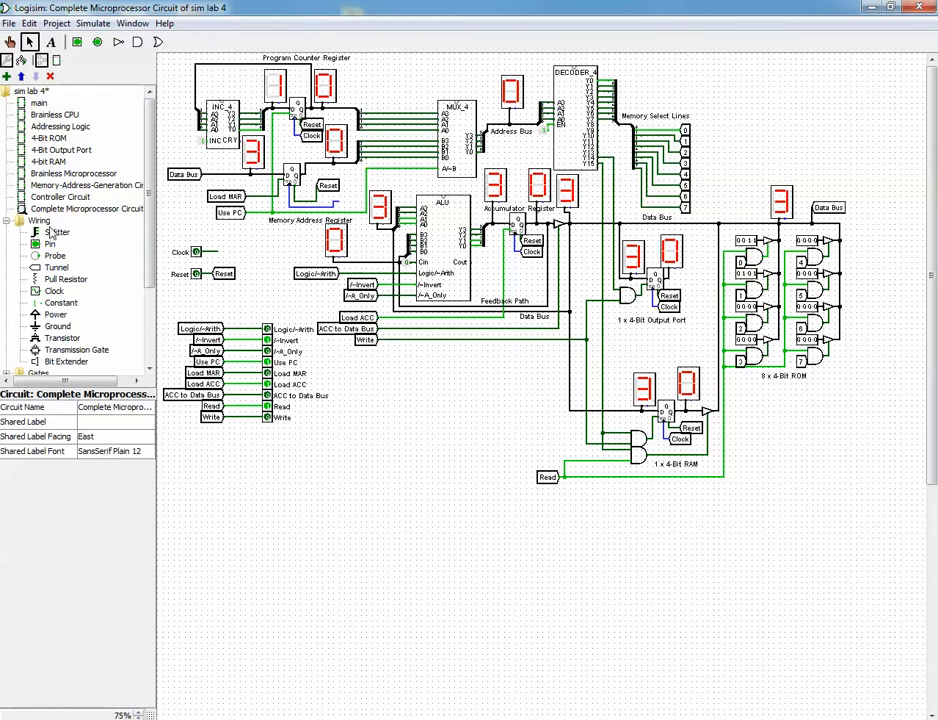
click(50, 268)
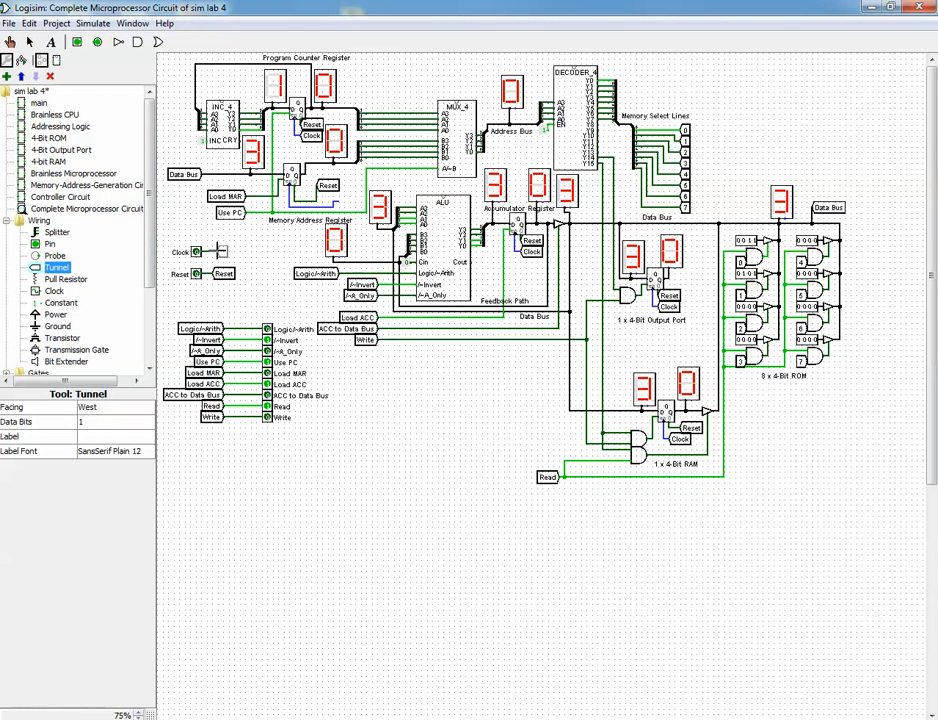
click(222, 251)
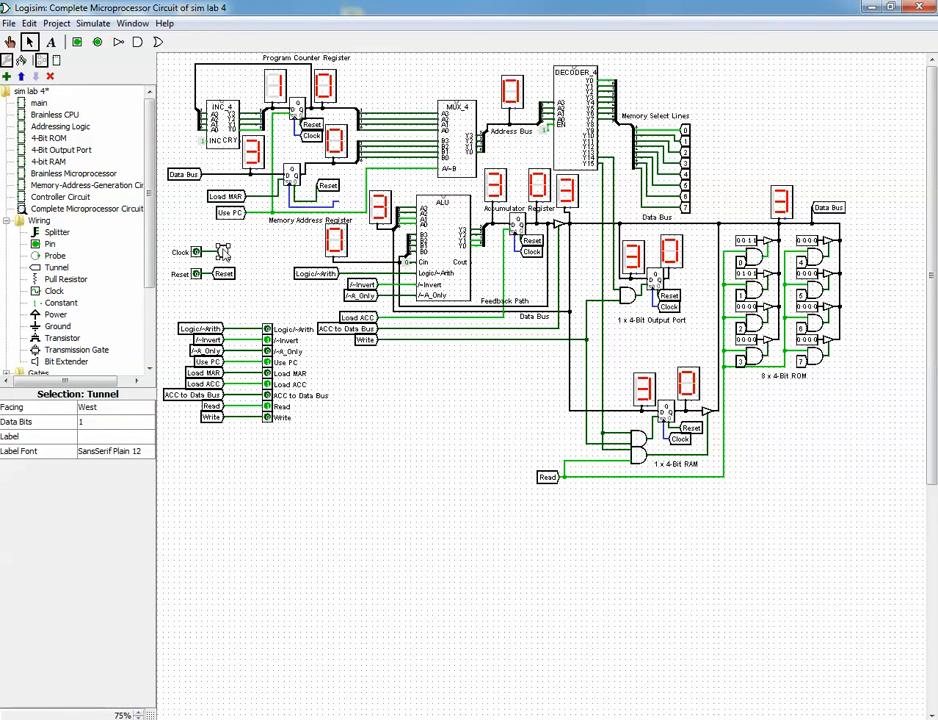
click(92, 438)
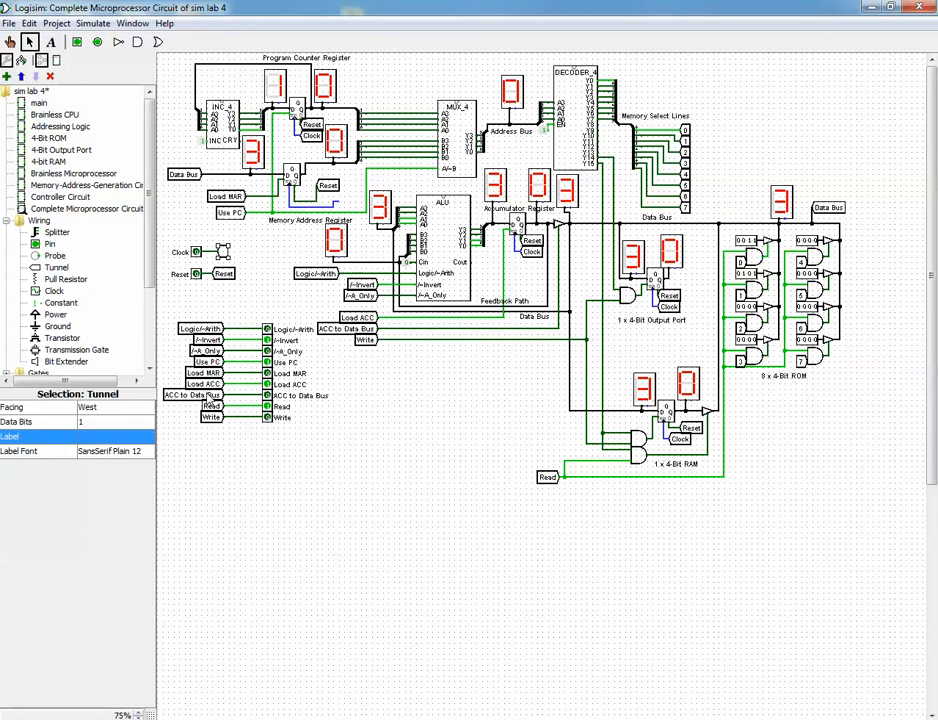
click(108, 436)
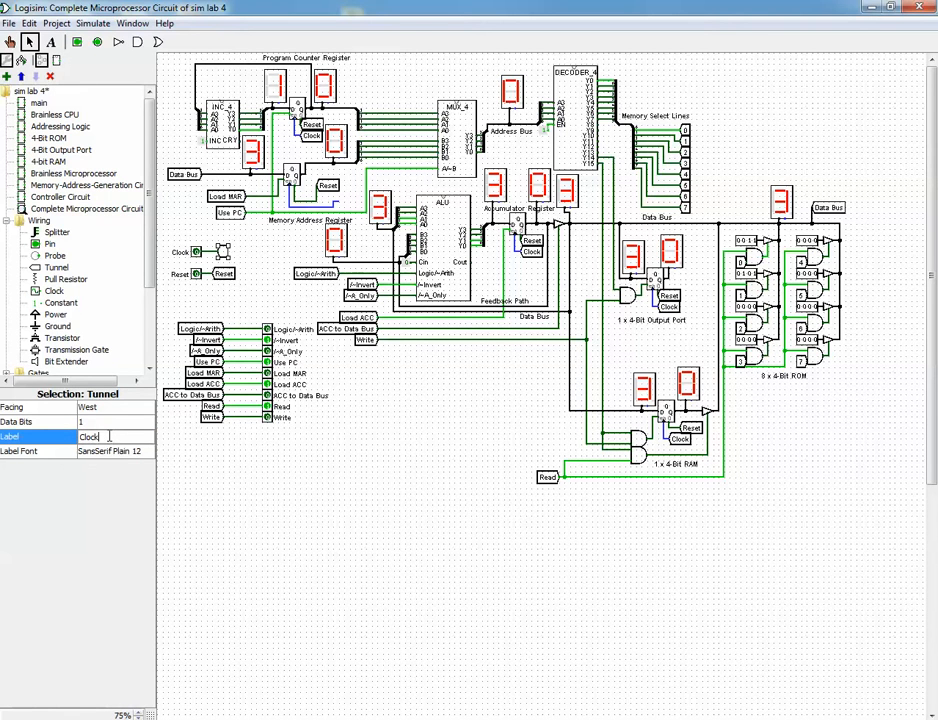
key(Return)
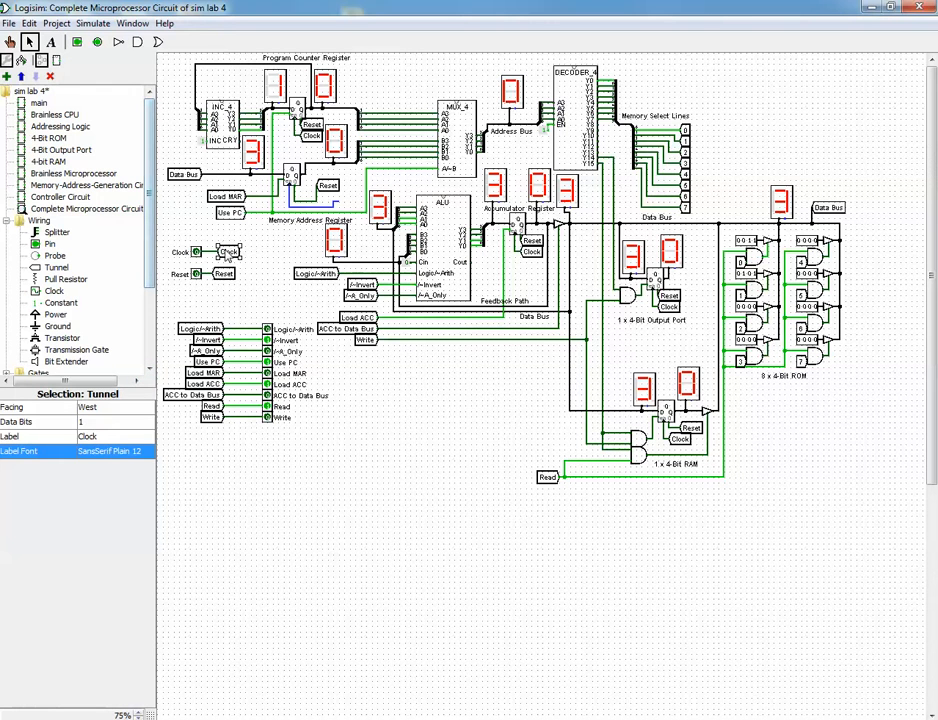
click(228, 256)
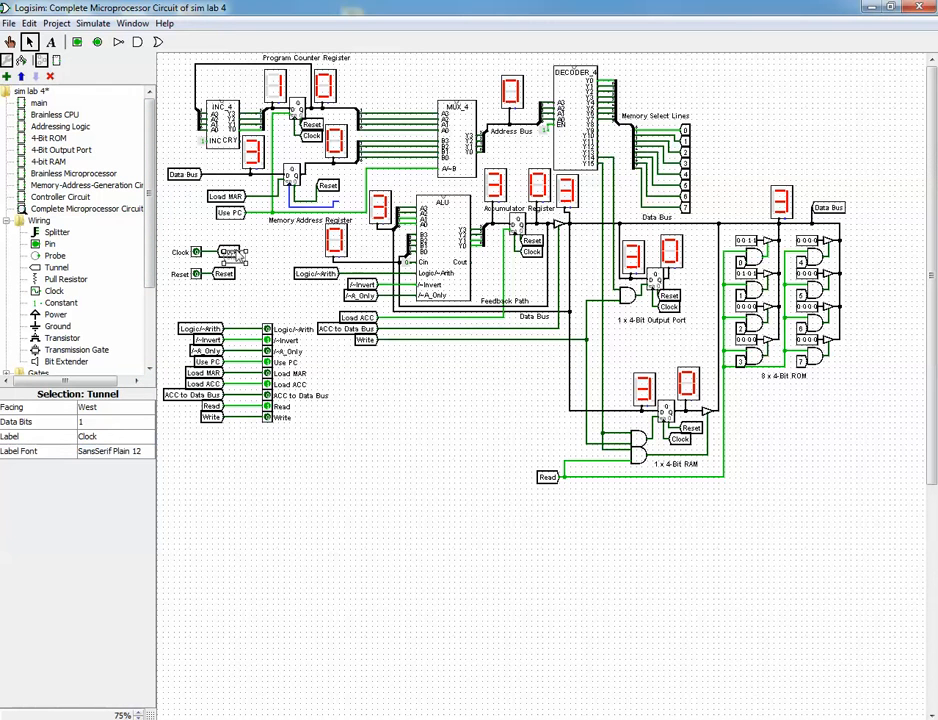
drag(242, 257, 350, 202)
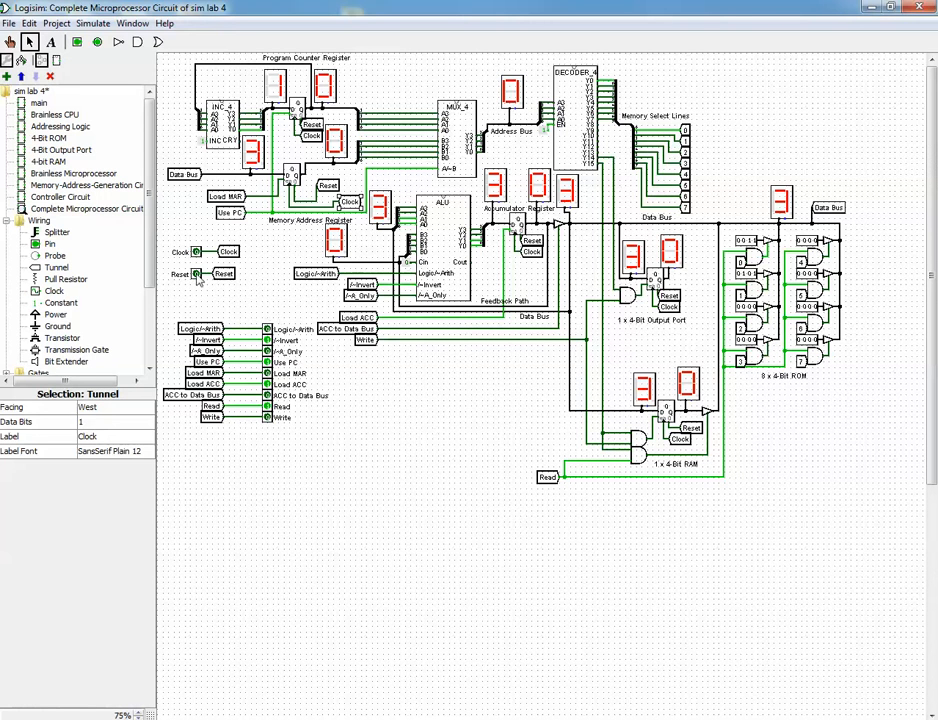
Toggle the Reset pin and pulse the Clock to load the value in ROM location 0 into the accumulator
click(10, 41)
click(196, 274)
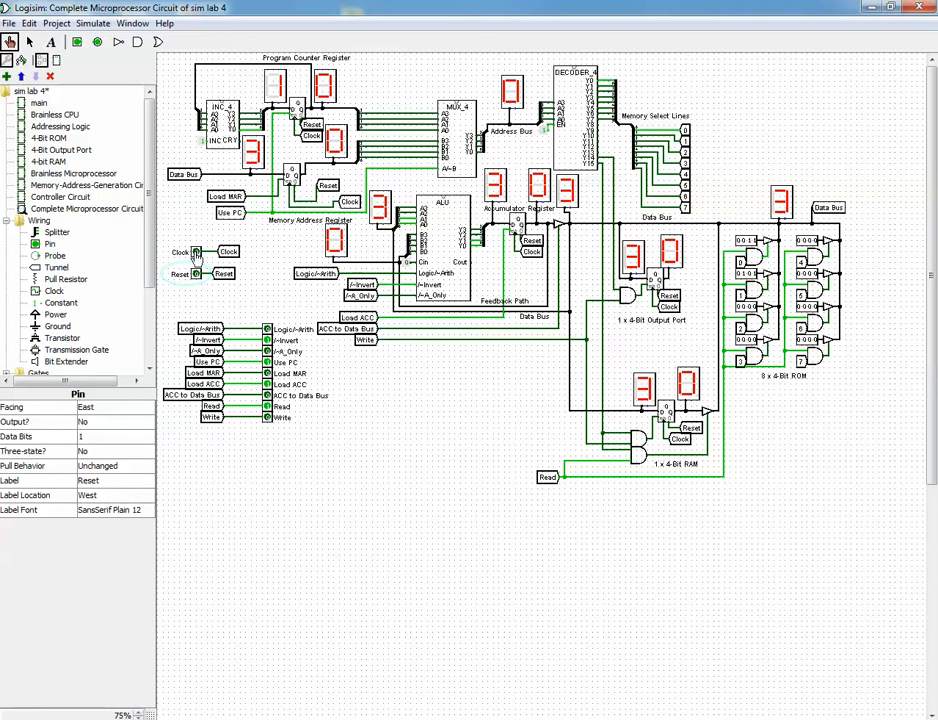
click(196, 253)
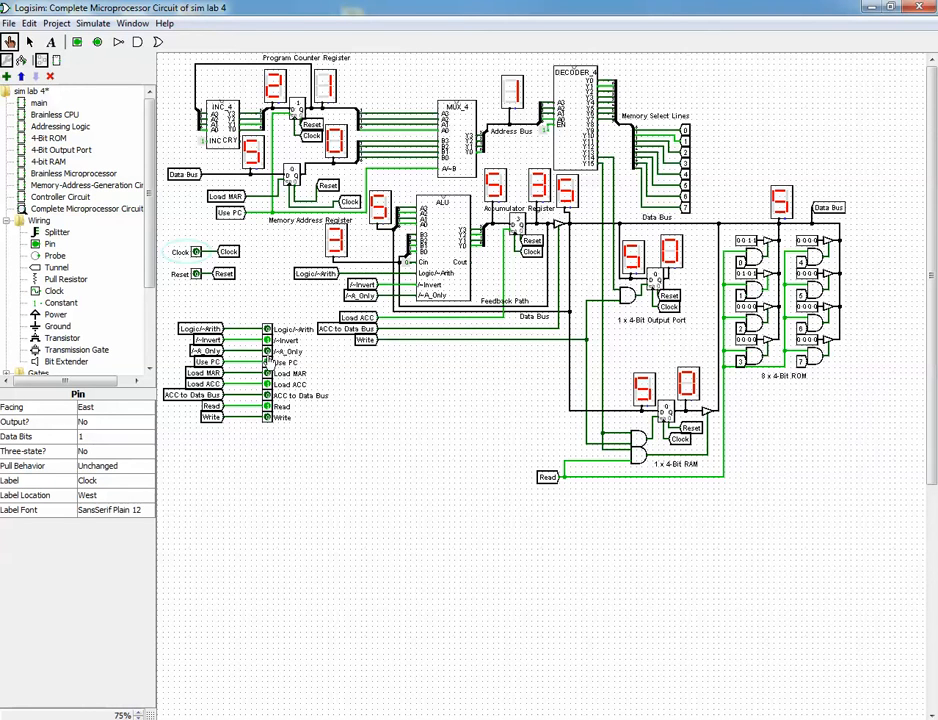
Set /~A_Only high and pulse the Clock to add the value in ROM location 1 to the accumulator
click(267, 351)
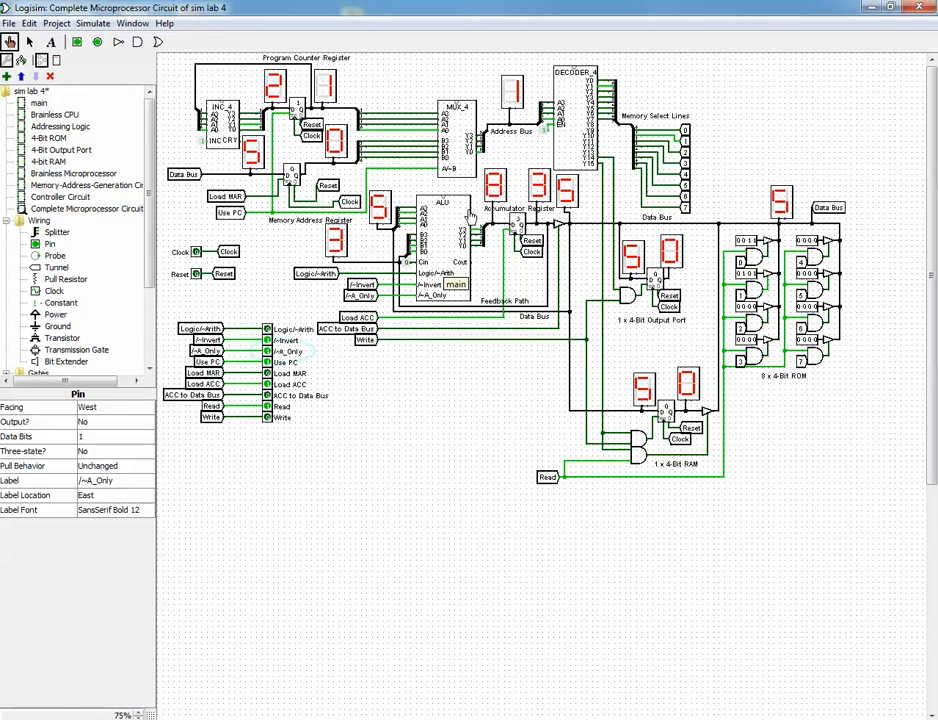
click(197, 253)
click(197, 253)
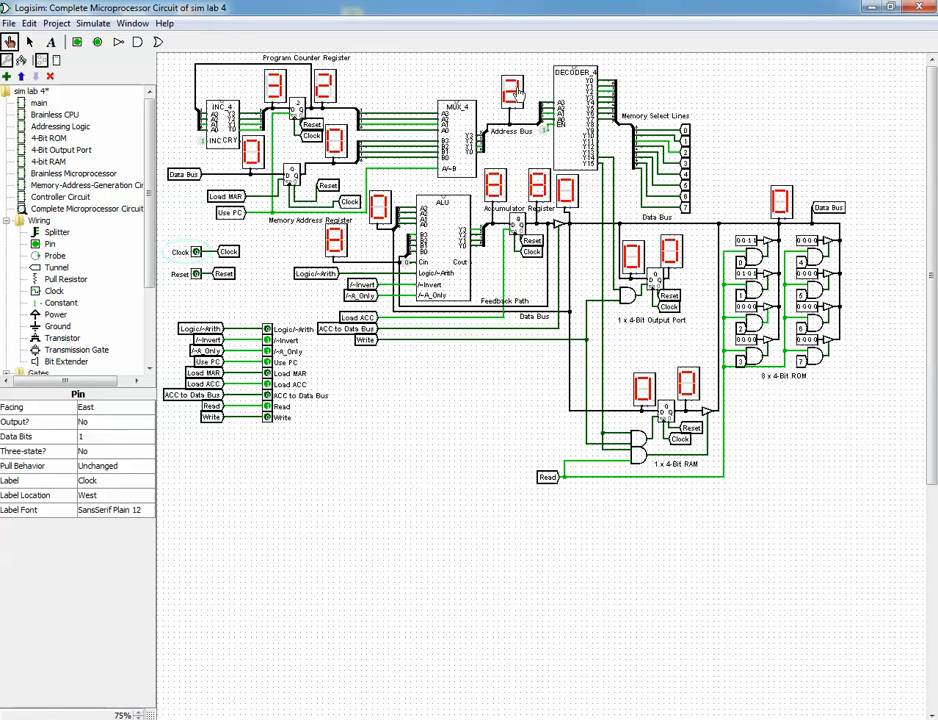
Set the contents of ROM location 2 to 1111
click(754, 308)
click(750, 308)
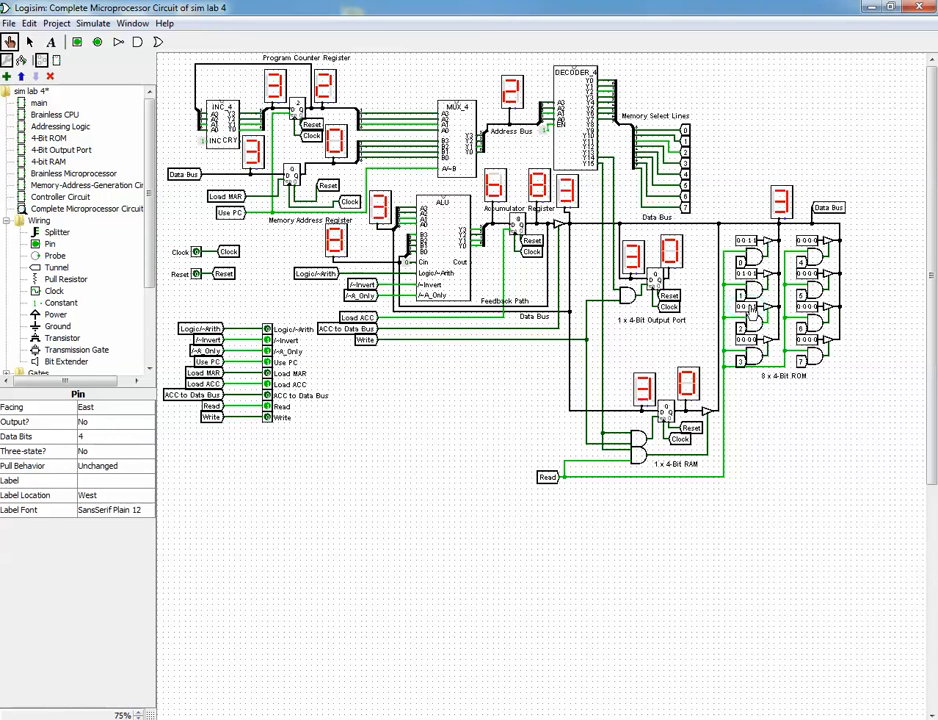
click(745, 308)
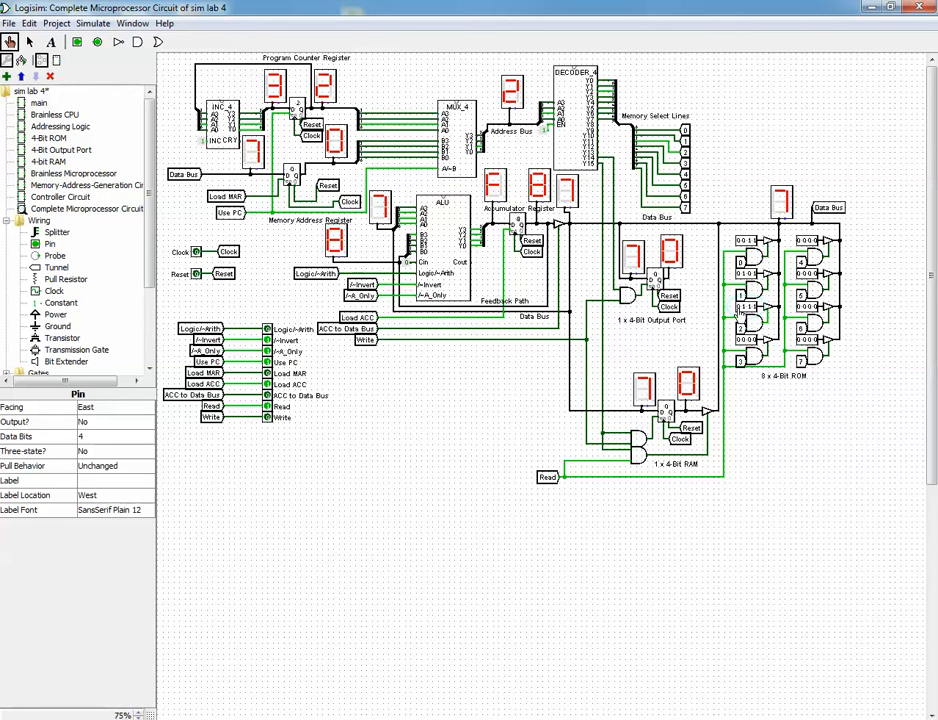
click(740, 308)
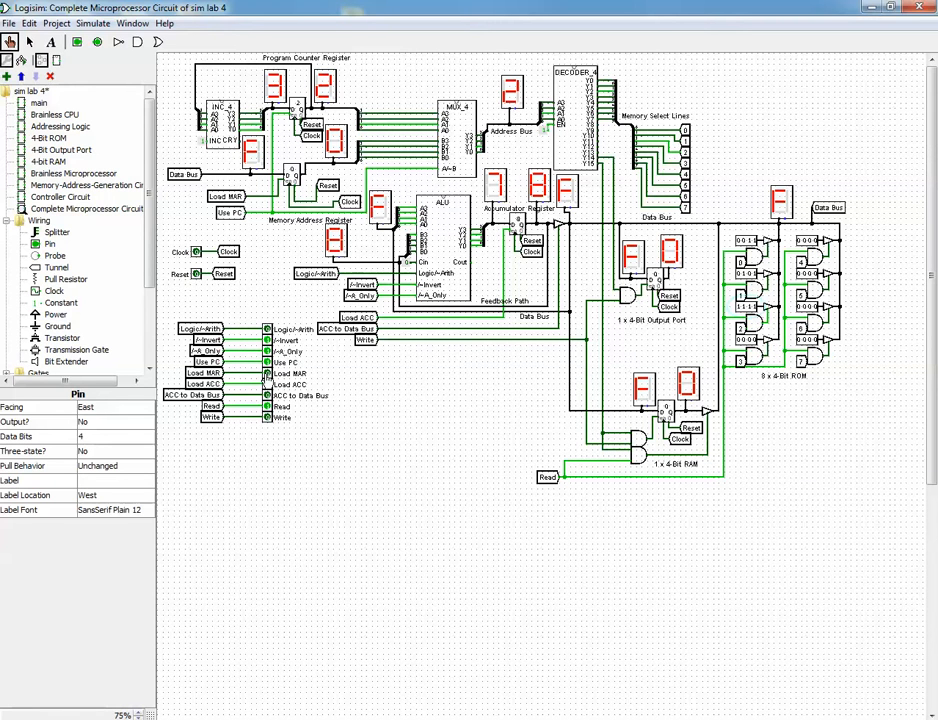
Set Load MAR high and Load ACC low, and pulse the Clock to load address F into the Memory Address Register
click(267, 375)
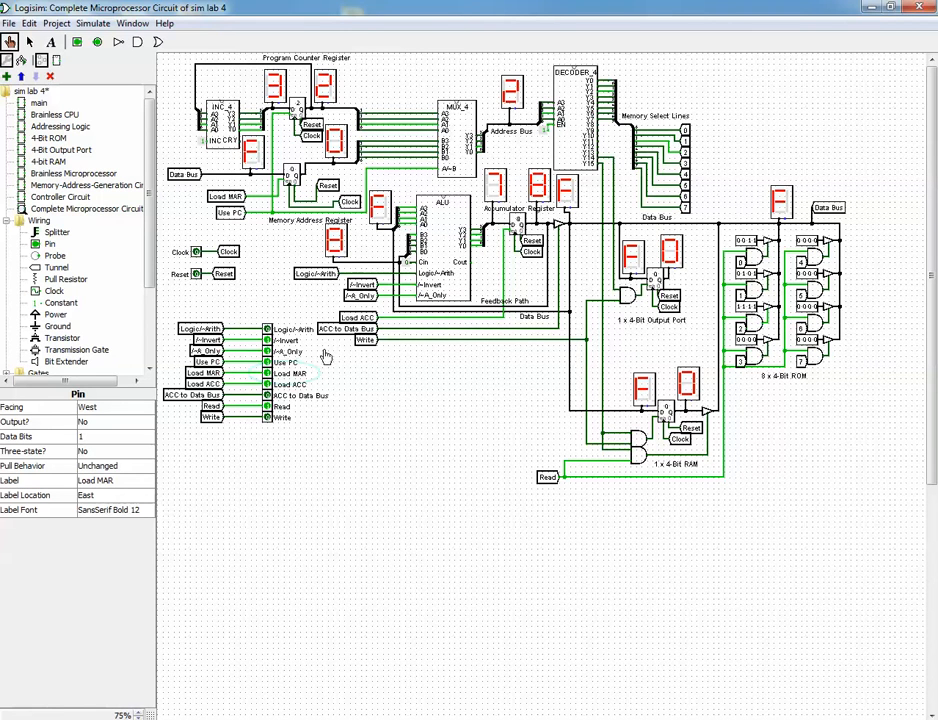
click(268, 386)
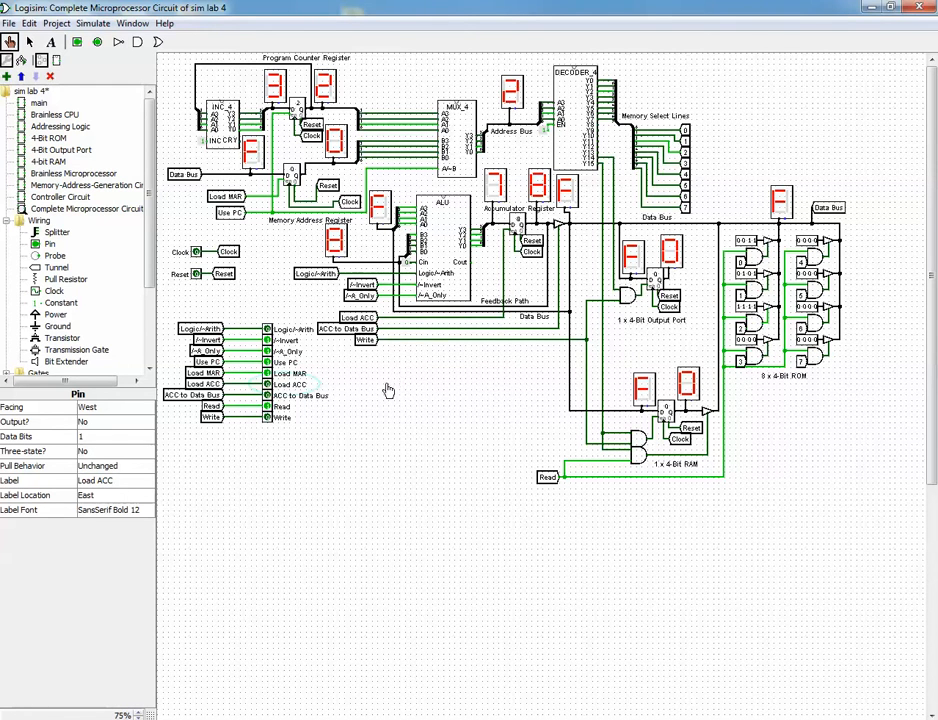
click(196, 253)
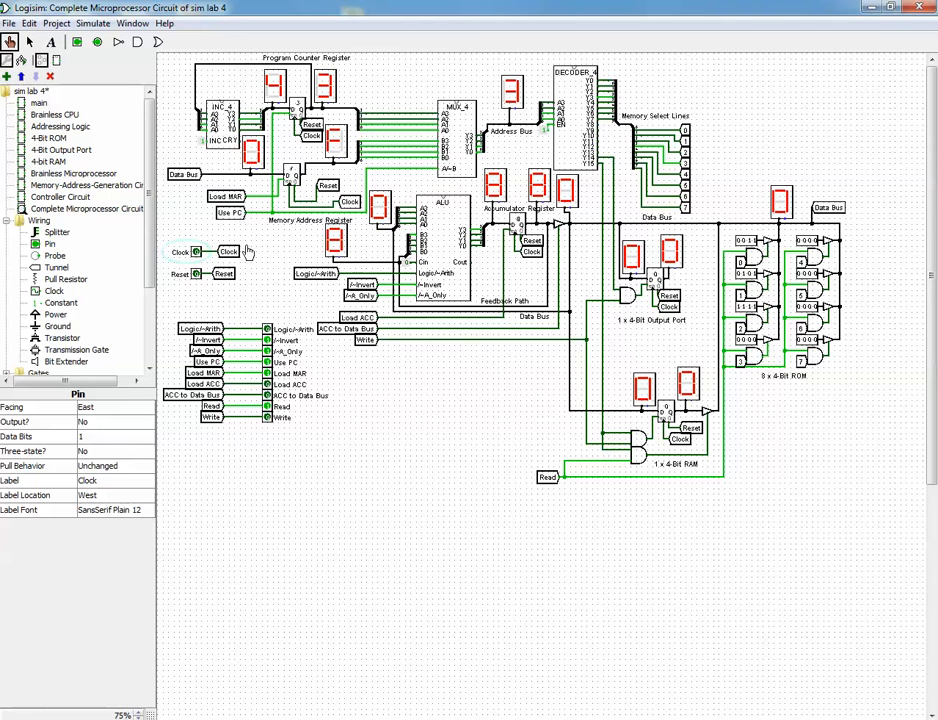
Store the accumulator in RAM with Use PC, Read and Load MAR low, Write and ACC to Data Bus high, and a Clock pulse
click(268, 364)
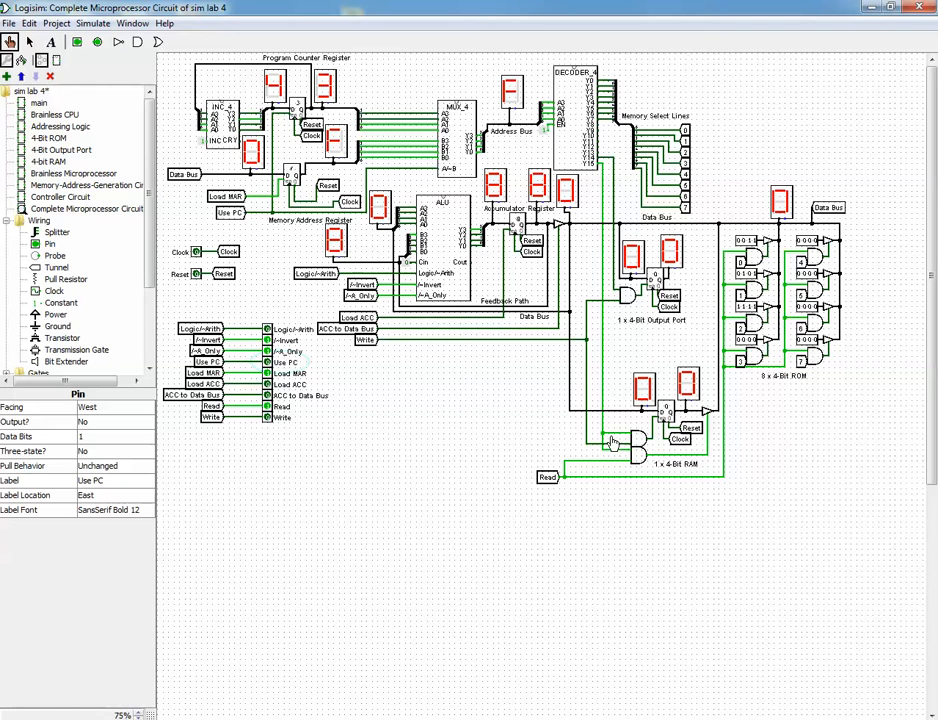
click(268, 408)
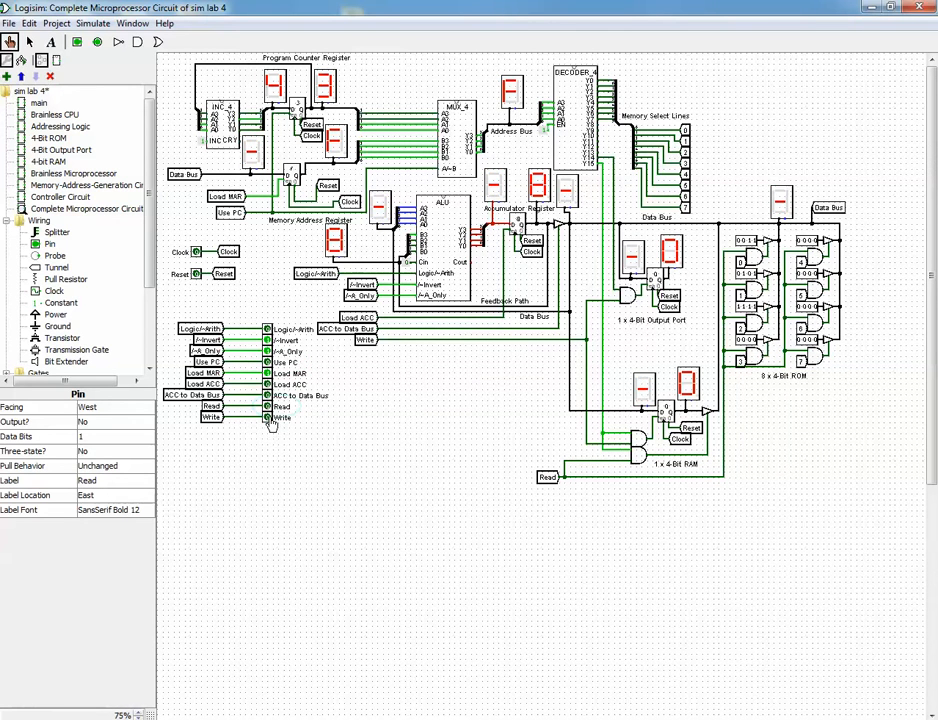
click(268, 418)
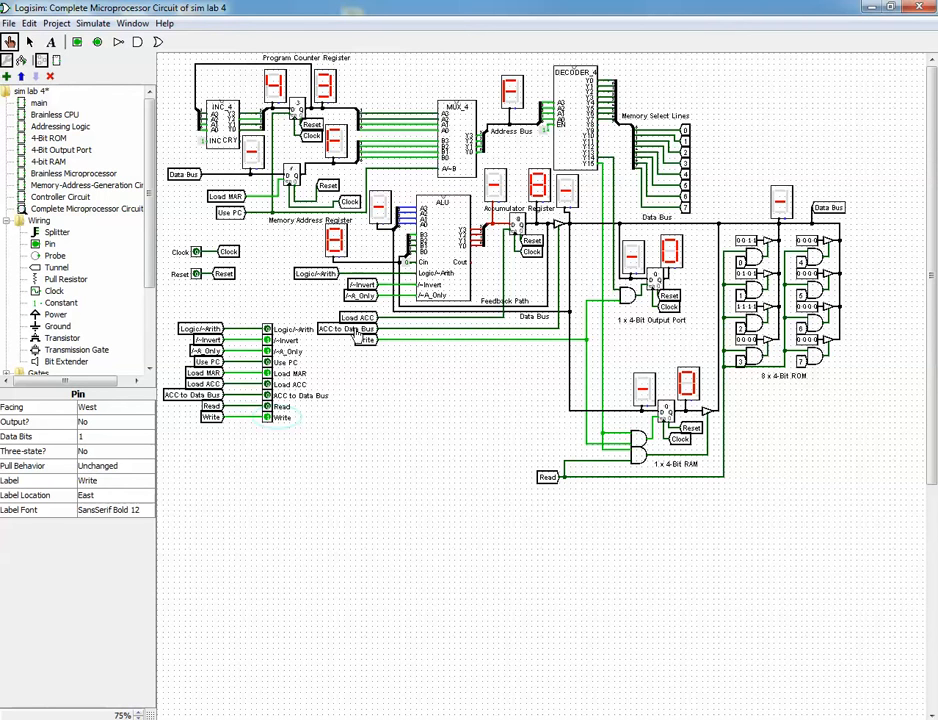
click(268, 396)
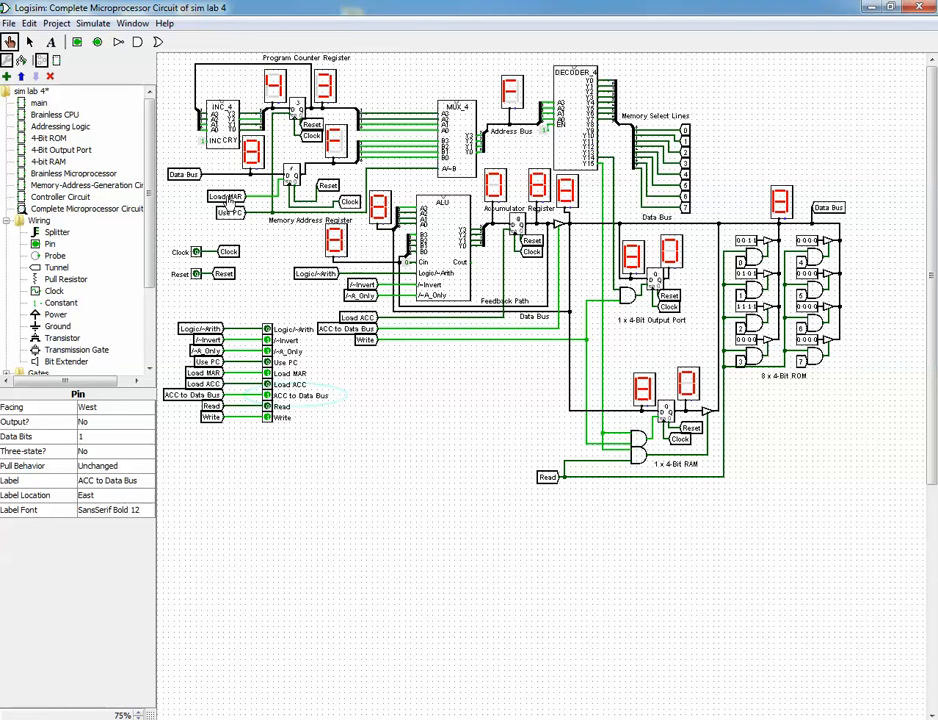
click(267, 374)
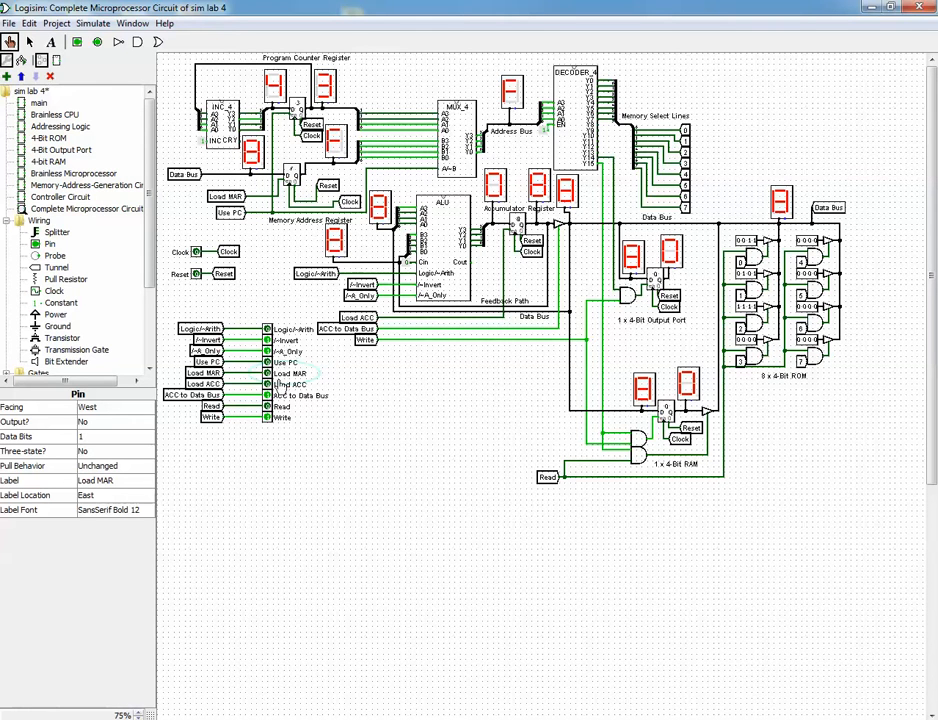
click(196, 252)
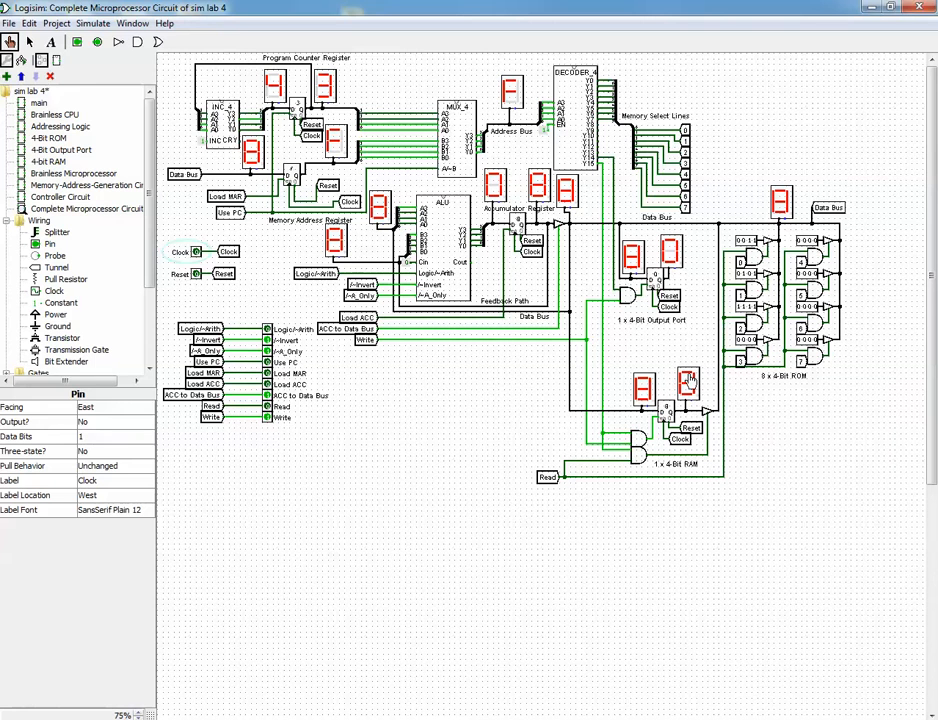
Drive the stored RAM value onto the data bus by setting ACC to Data Bus and Write low and Read high
click(268, 397)
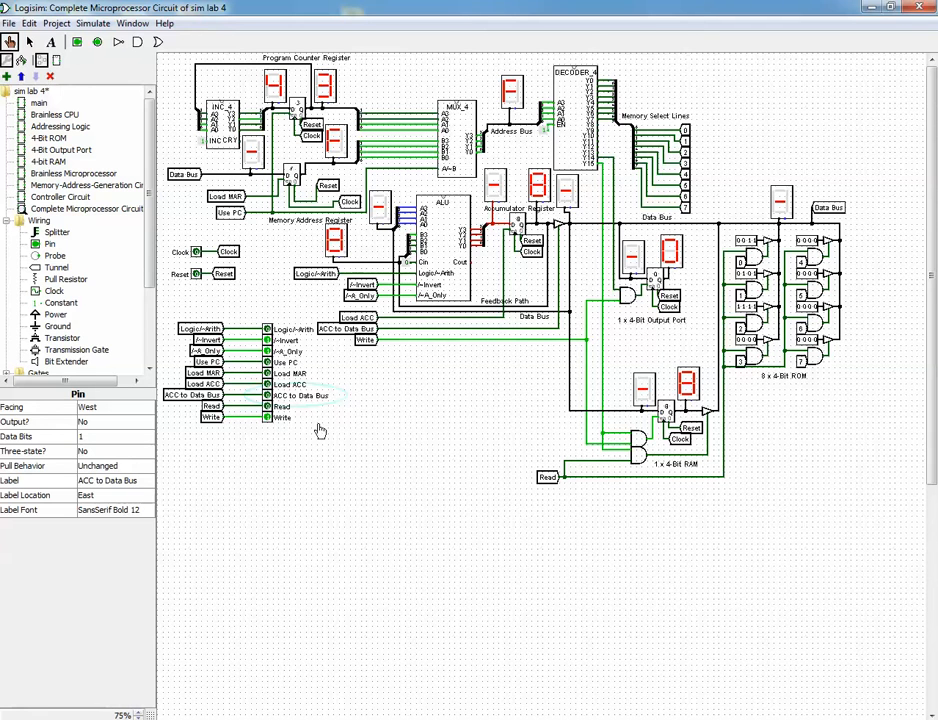
click(267, 407)
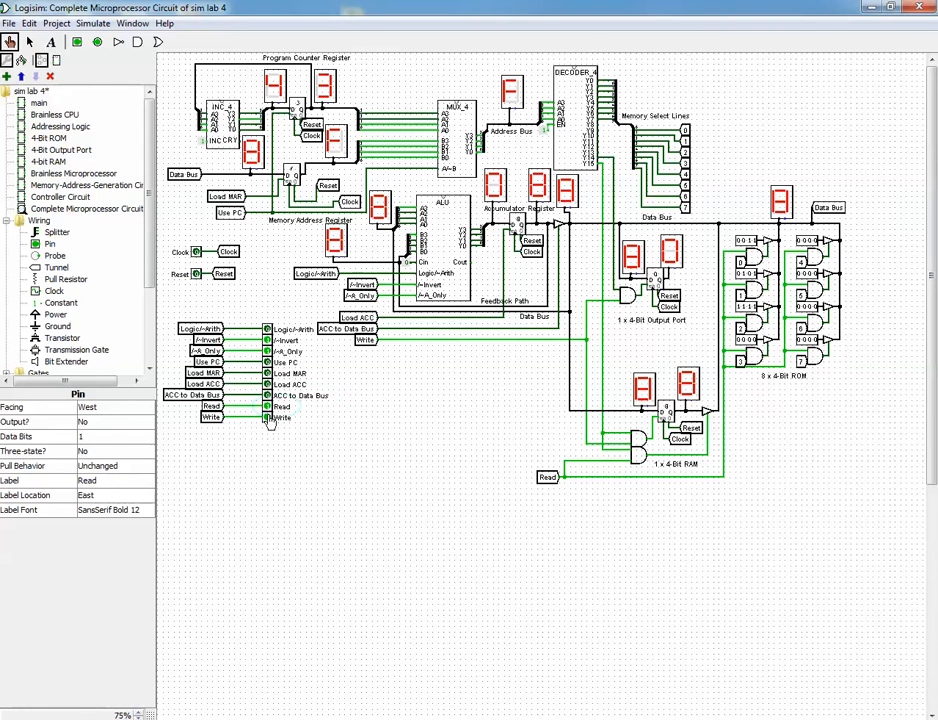
click(268, 418)
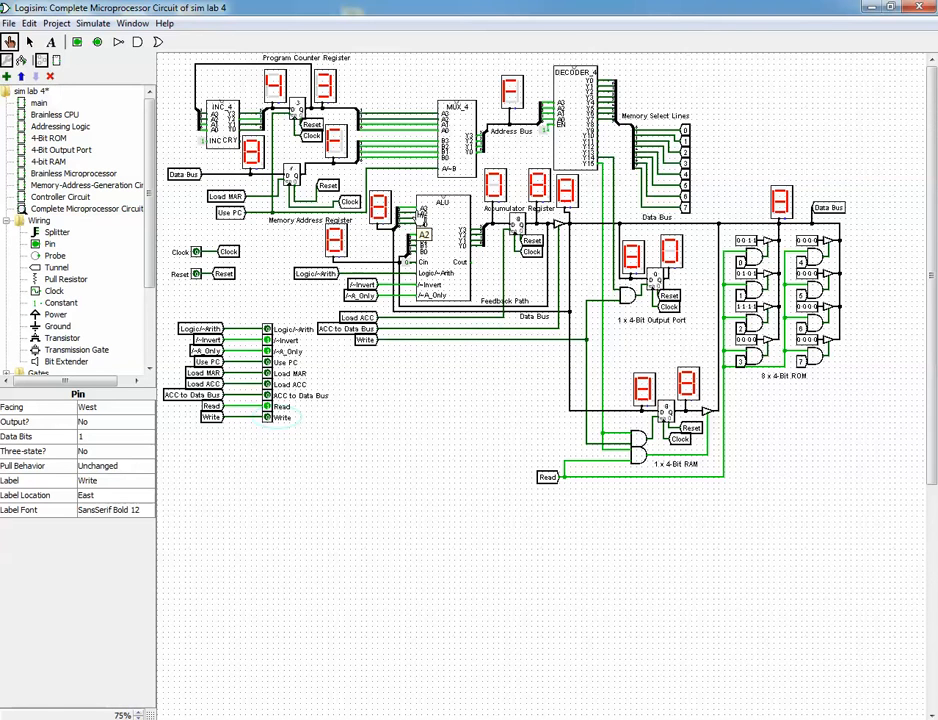
Test the ALU's logic and invert control signals by toggling Logic/~Arith and /~Invert, and return both to their starting levels
click(267, 329)
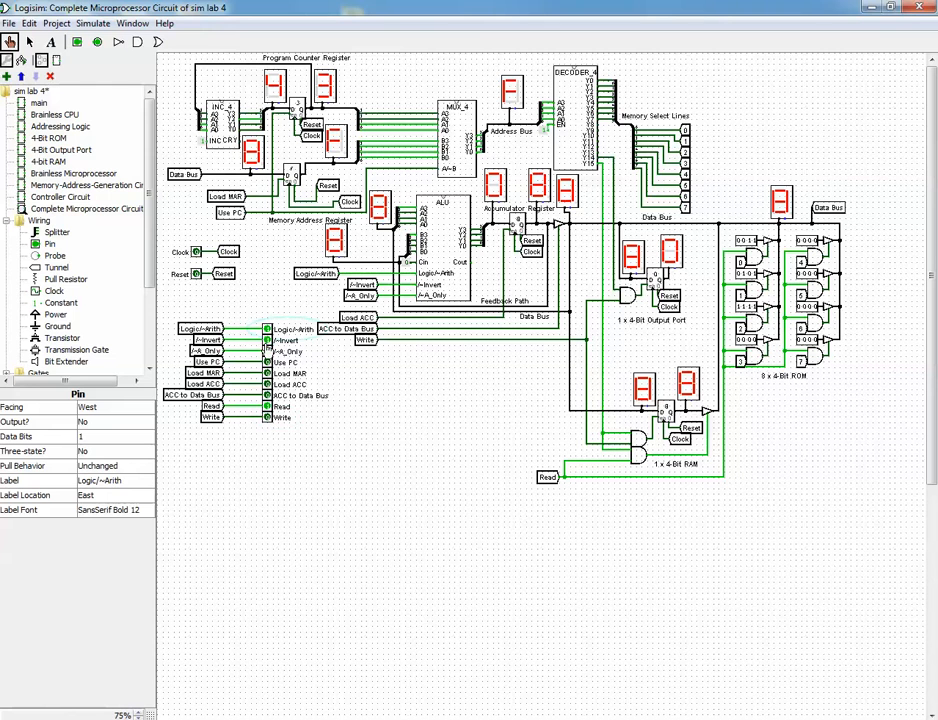
click(267, 340)
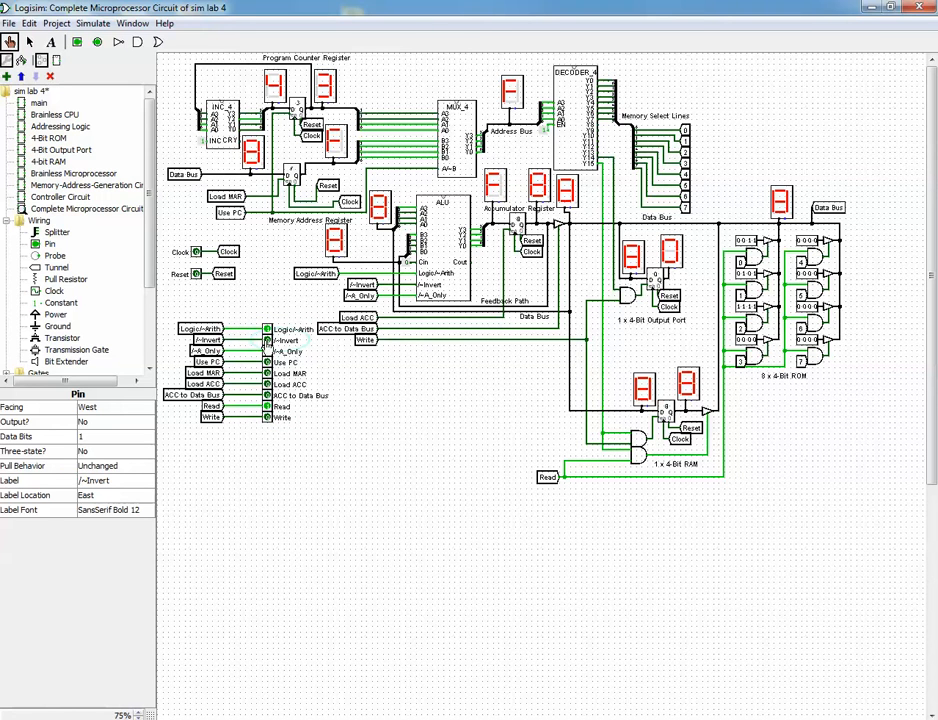
click(267, 329)
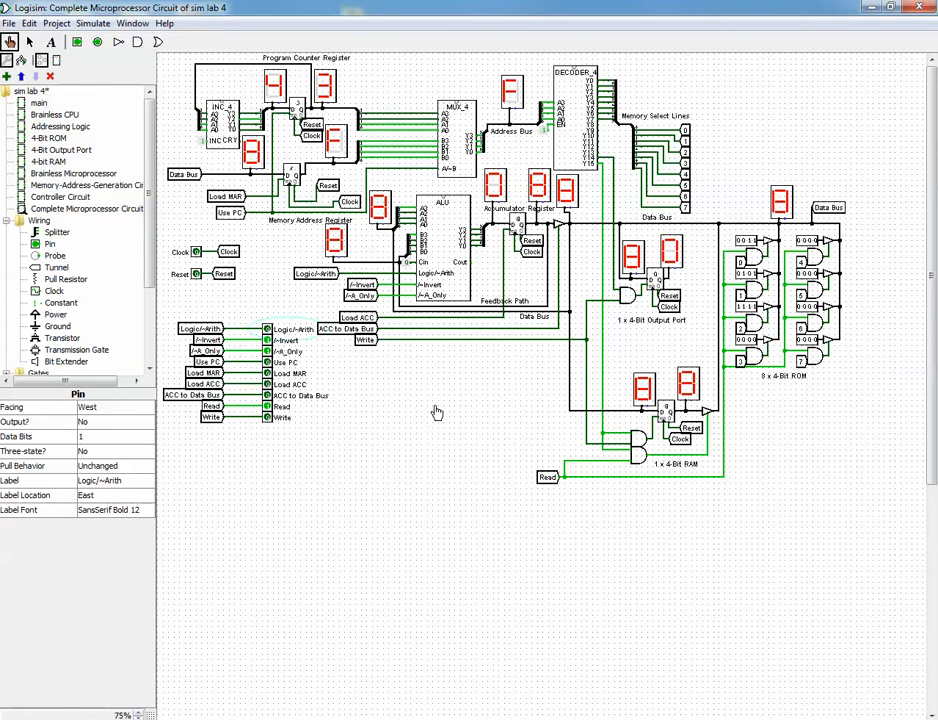
Switch between the lab manual PDF in Adobe Acrobat and Logisim to compare the Figure 10 controller with the Complete Microprocessor Circuit's control signals
key(alt+Tab)
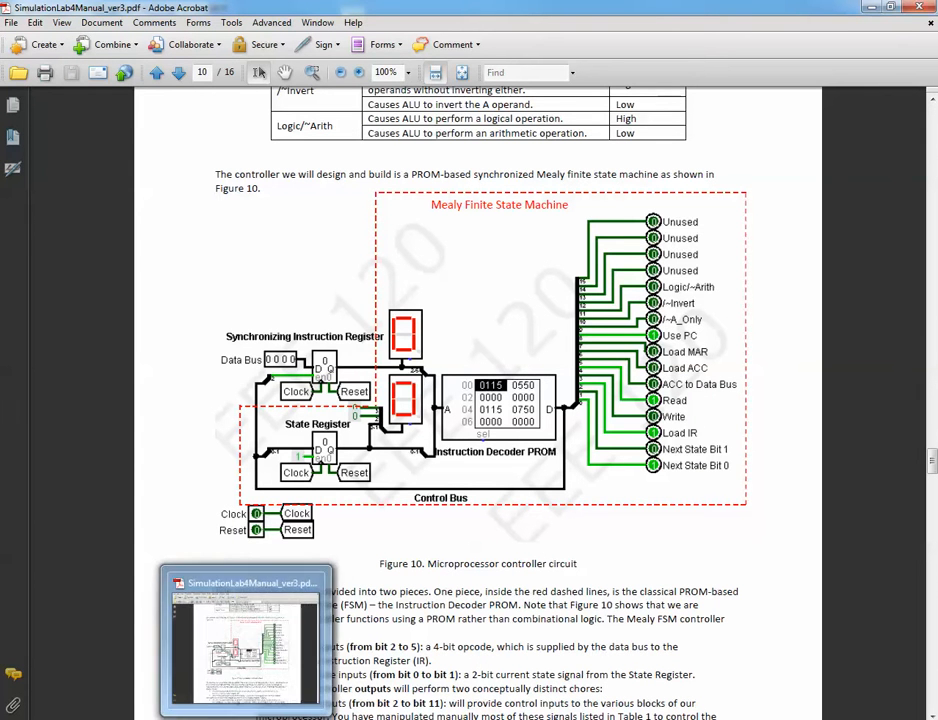
click(180, 680)
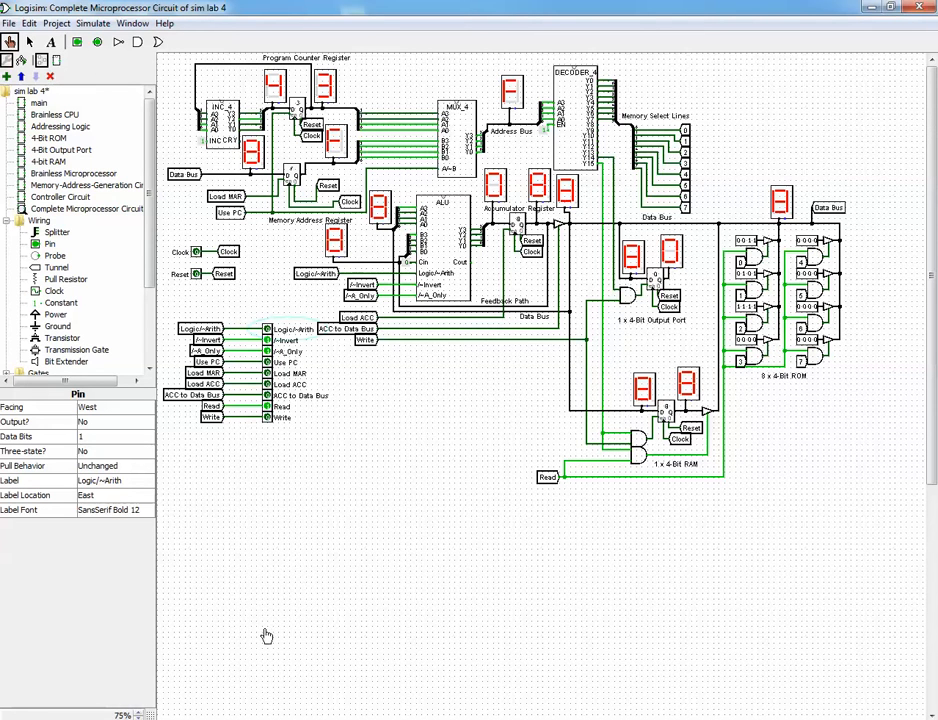
click(229, 719)
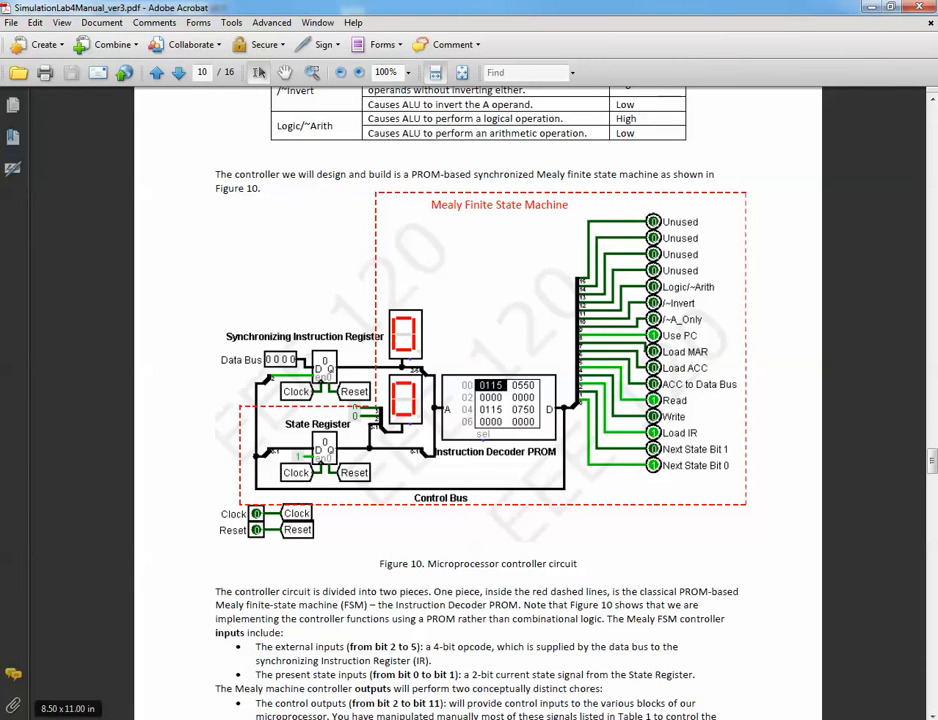
mouse_move(246, 718)
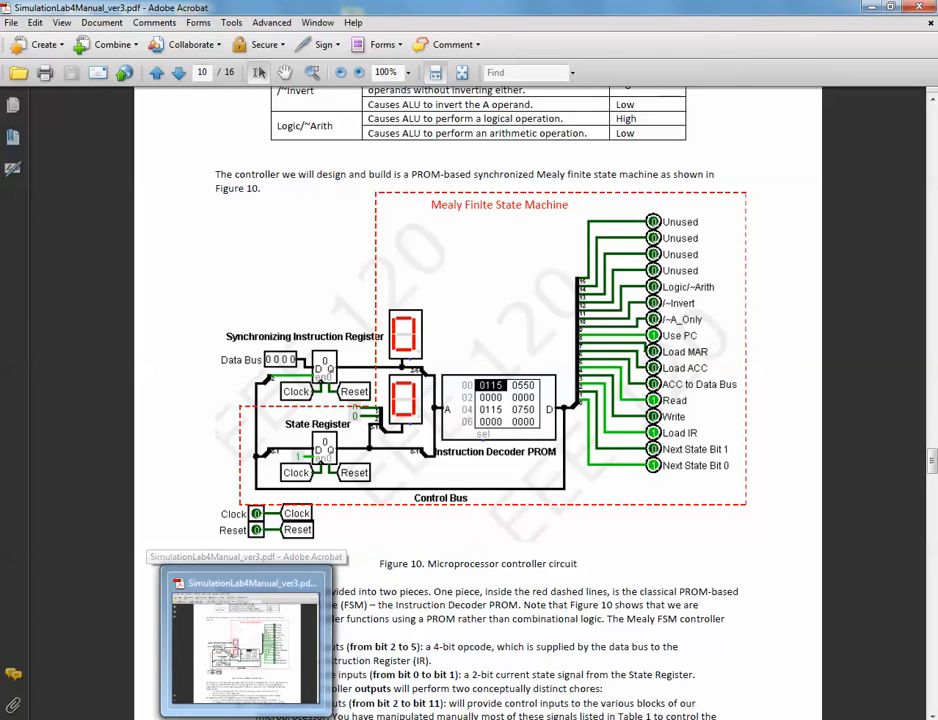
mouse_move(200, 718)
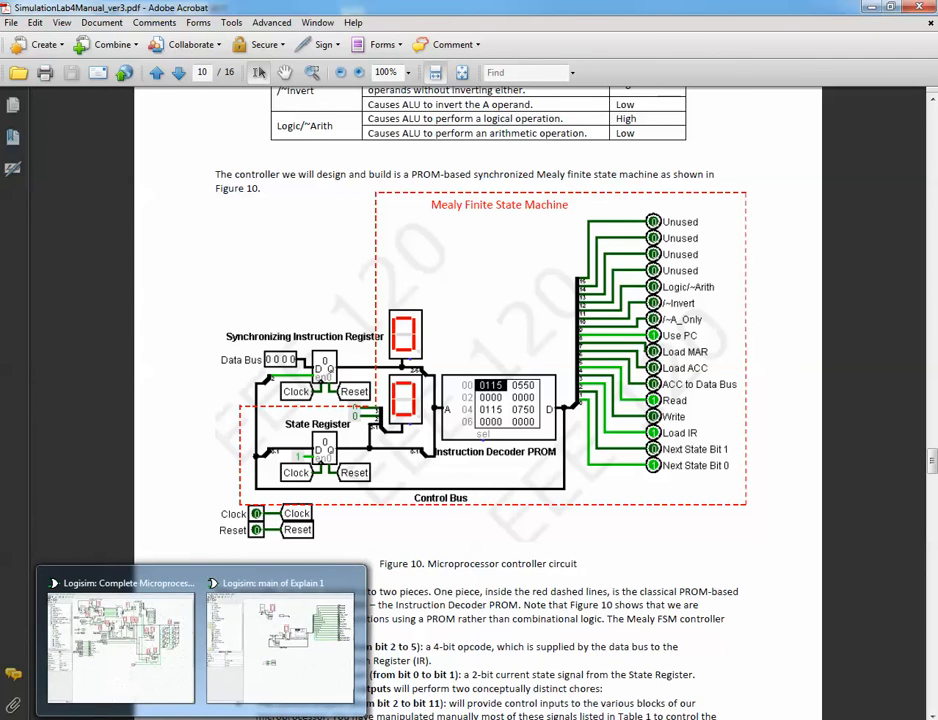
click(112, 625)
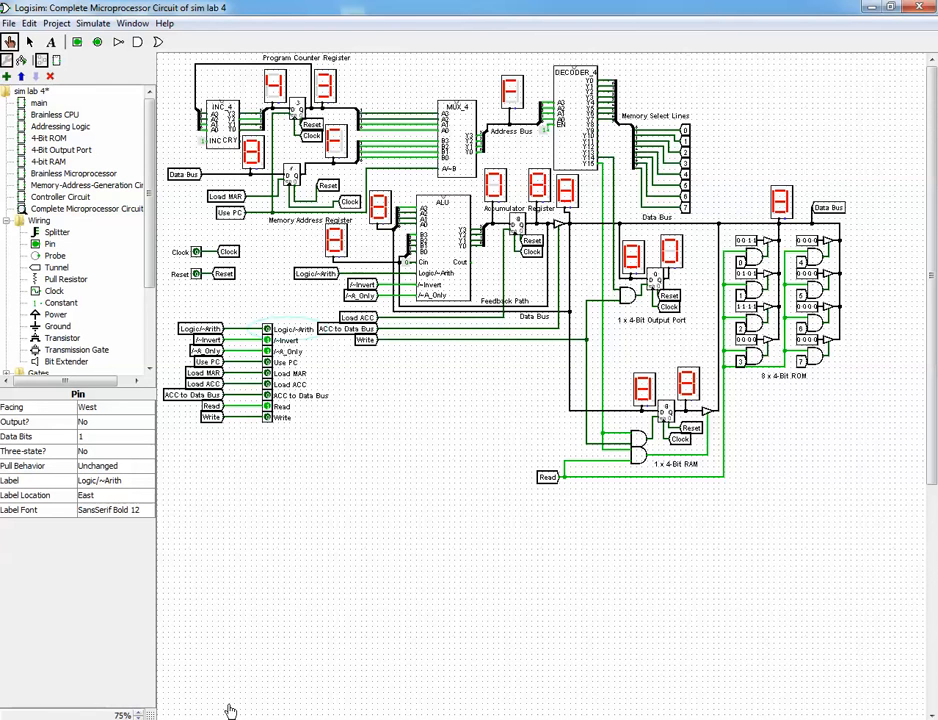
click(201, 719)
click(137, 718)
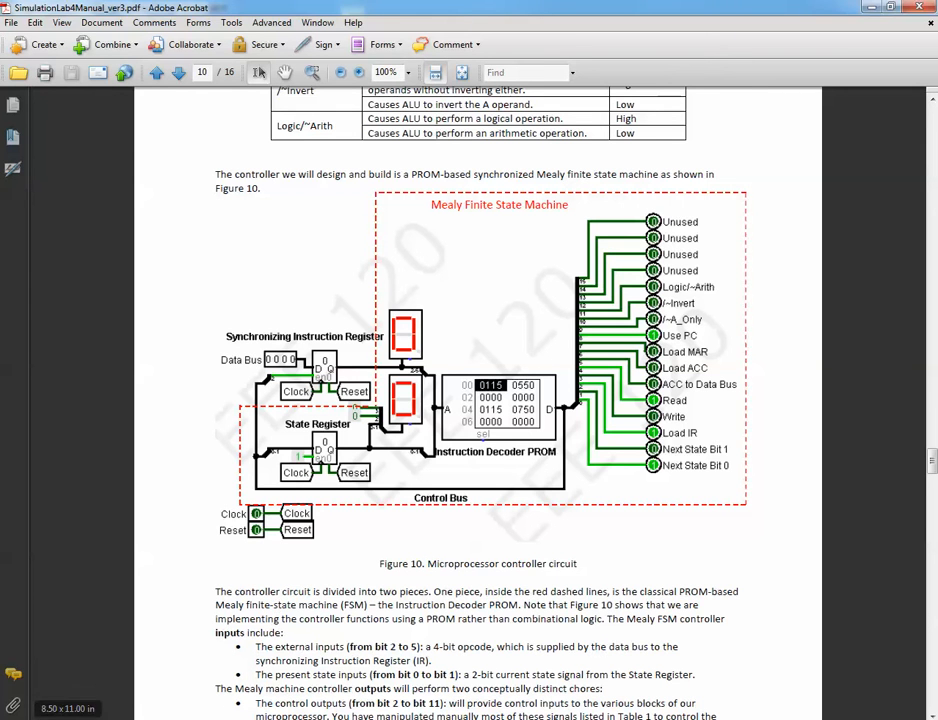
Switch to the main circuit of Explain 1, compare it with the Complete Microprocessor Circuit, and inspect the Instruction Decoder PROM's attributes
click(251, 668)
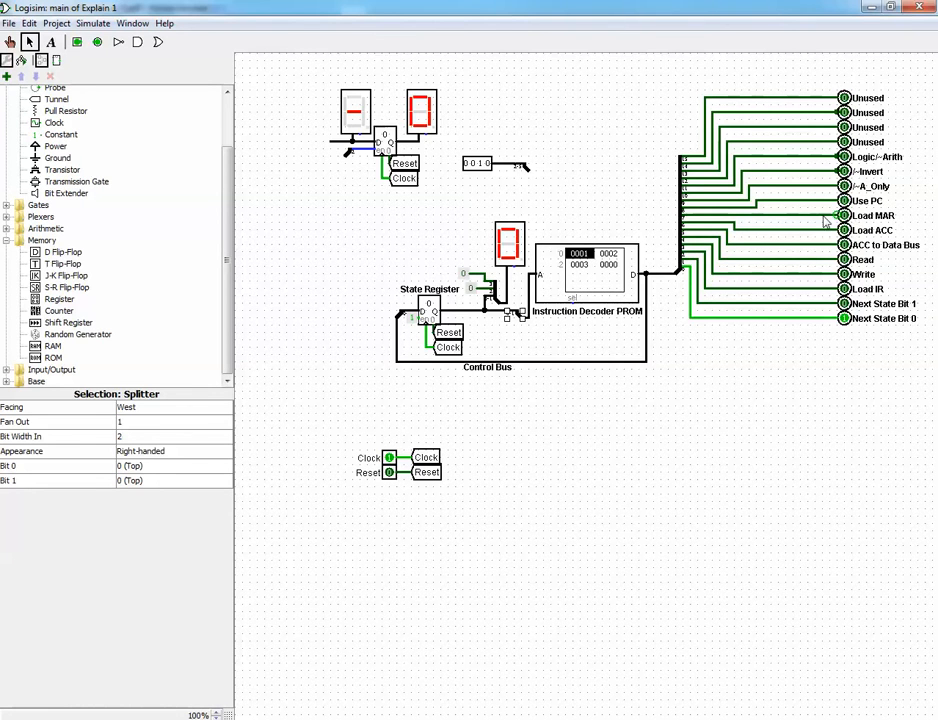
mouse_move(167, 688)
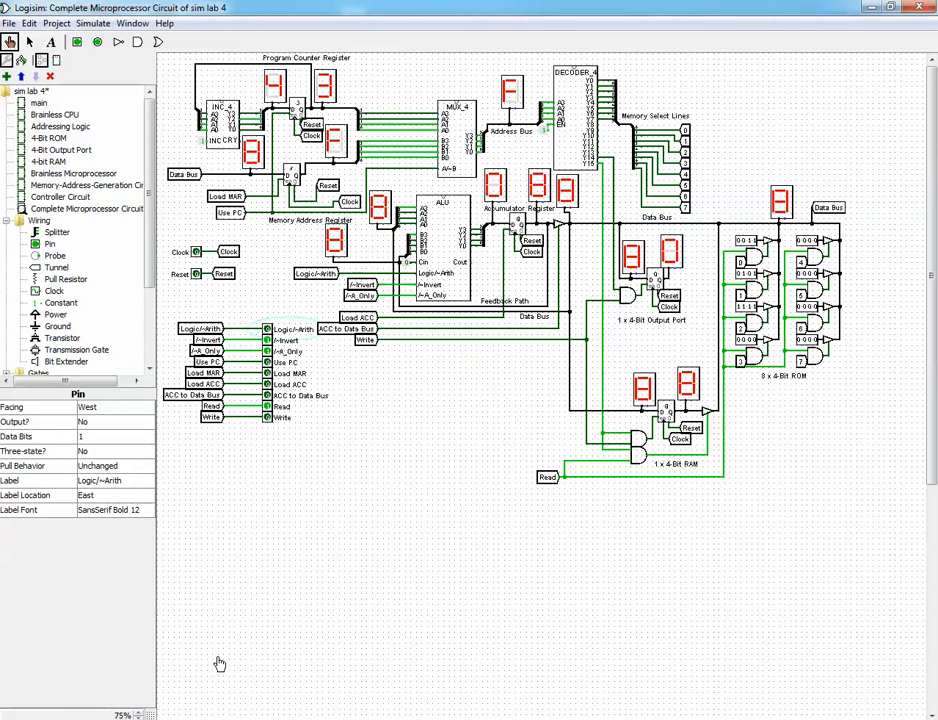
mouse_move(201, 719)
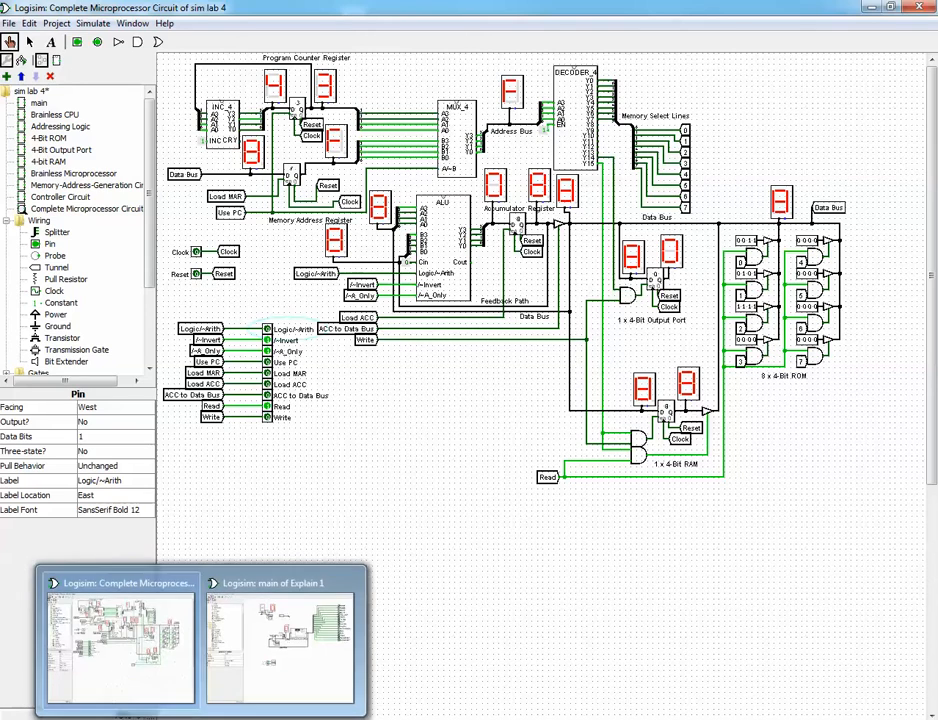
click(255, 665)
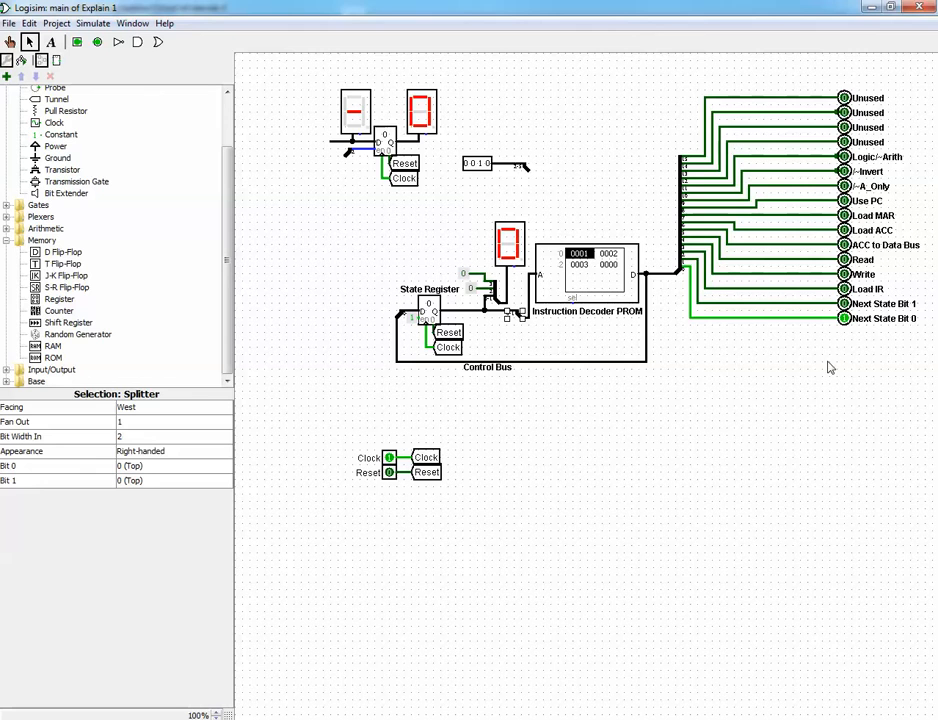
click(560, 290)
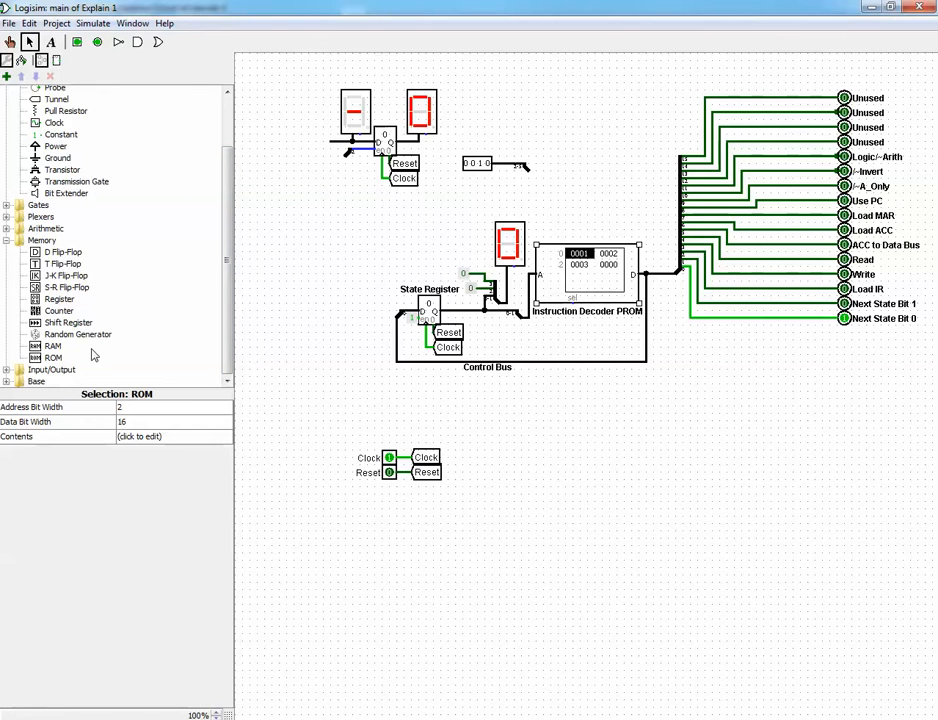
Place a trial ROM with Address Bit Width 2 and Data Bit Width 16 below the Instruction Decoder PROM, and delete it again
click(50, 358)
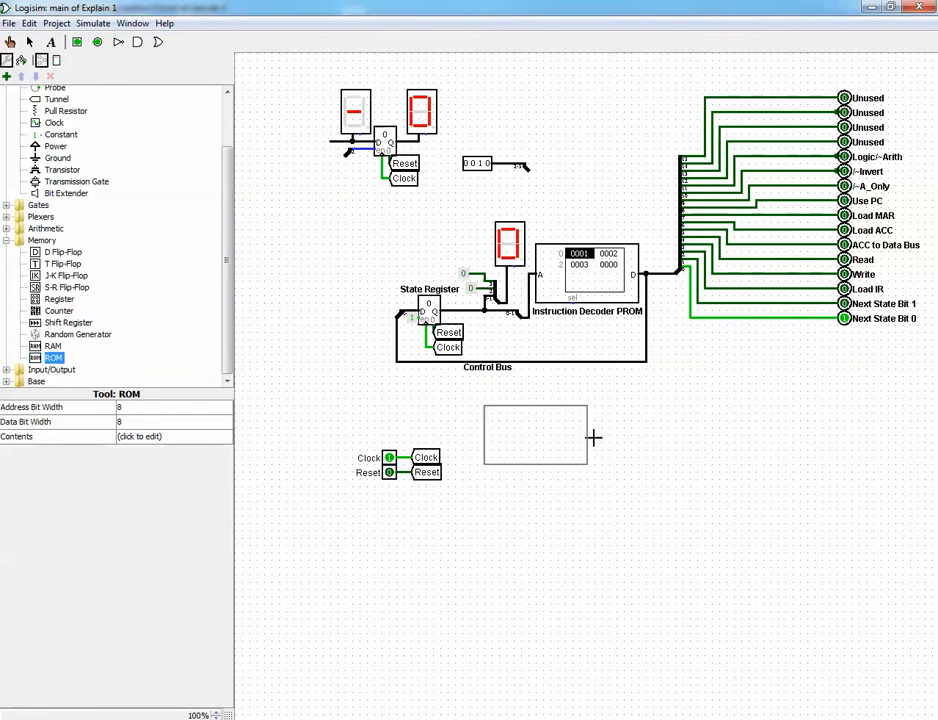
click(666, 474)
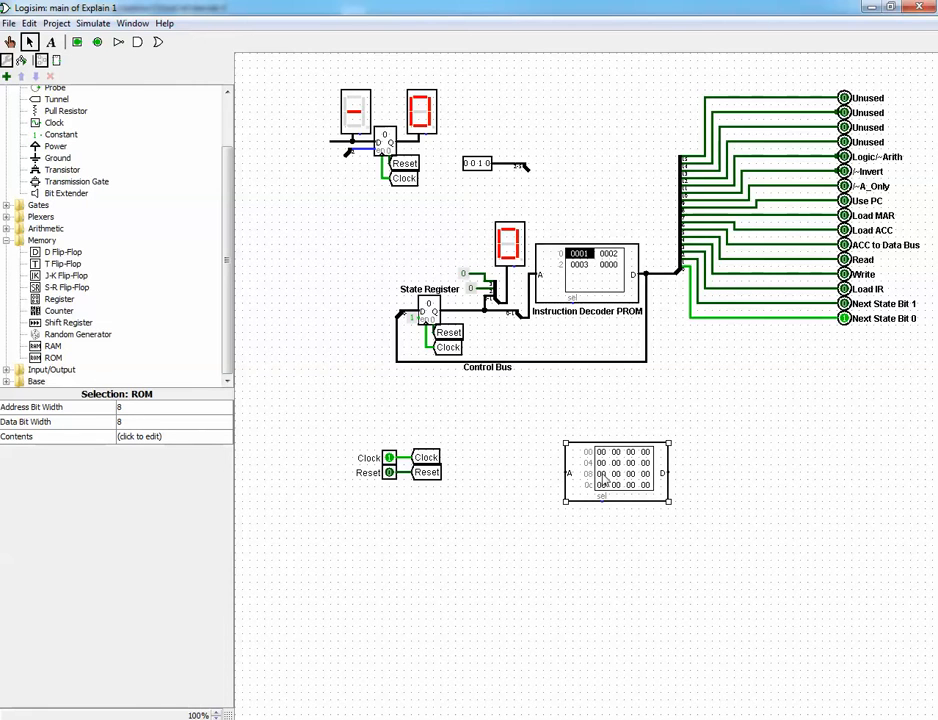
click(136, 410)
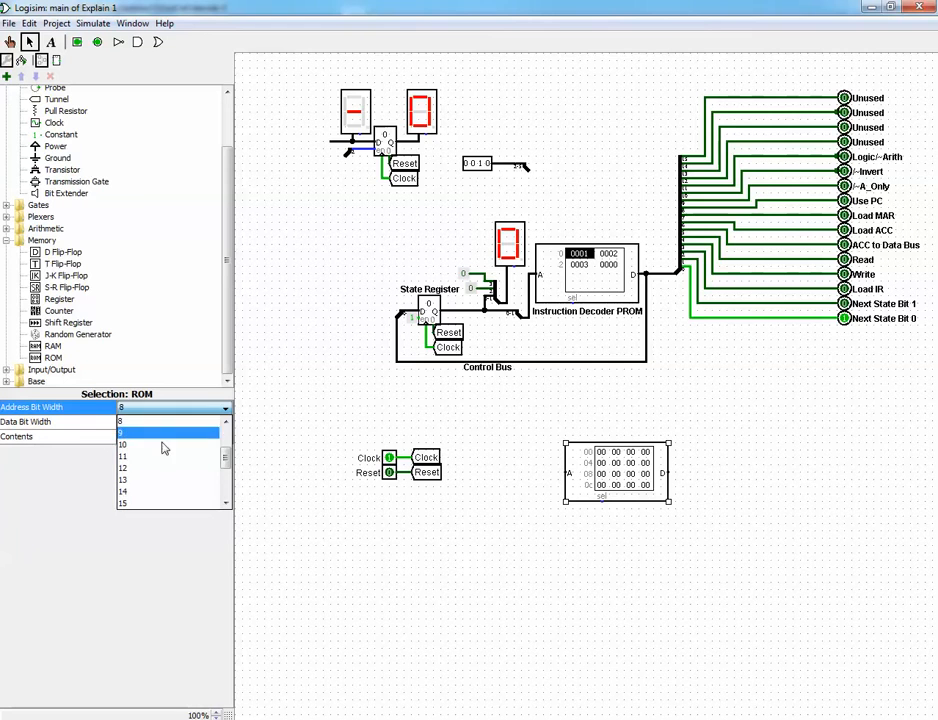
scroll(193, 473, up, 2)
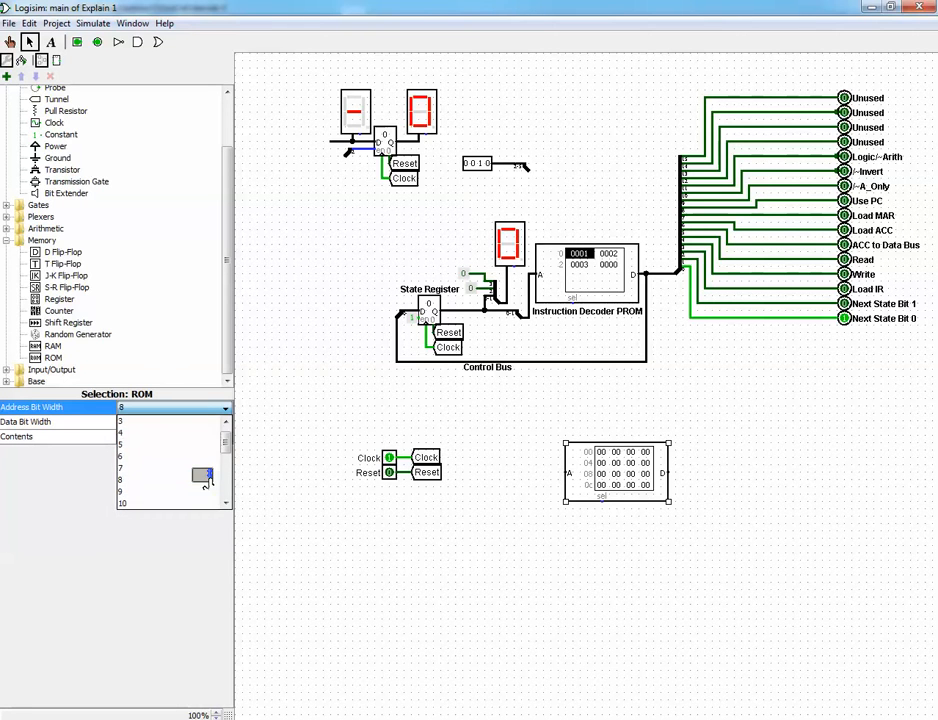
click(174, 422)
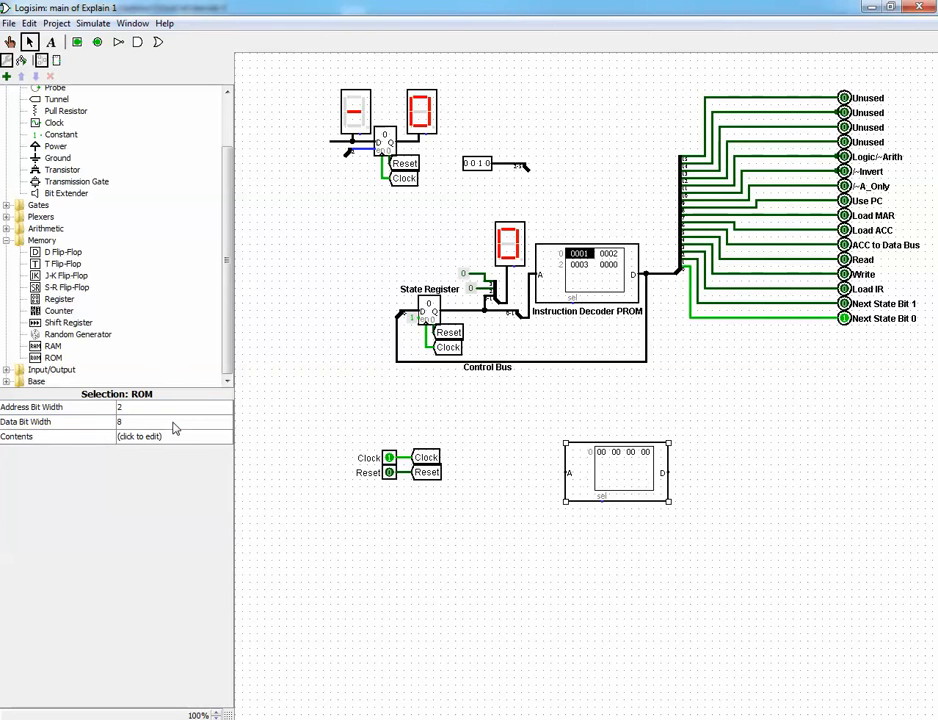
click(163, 422)
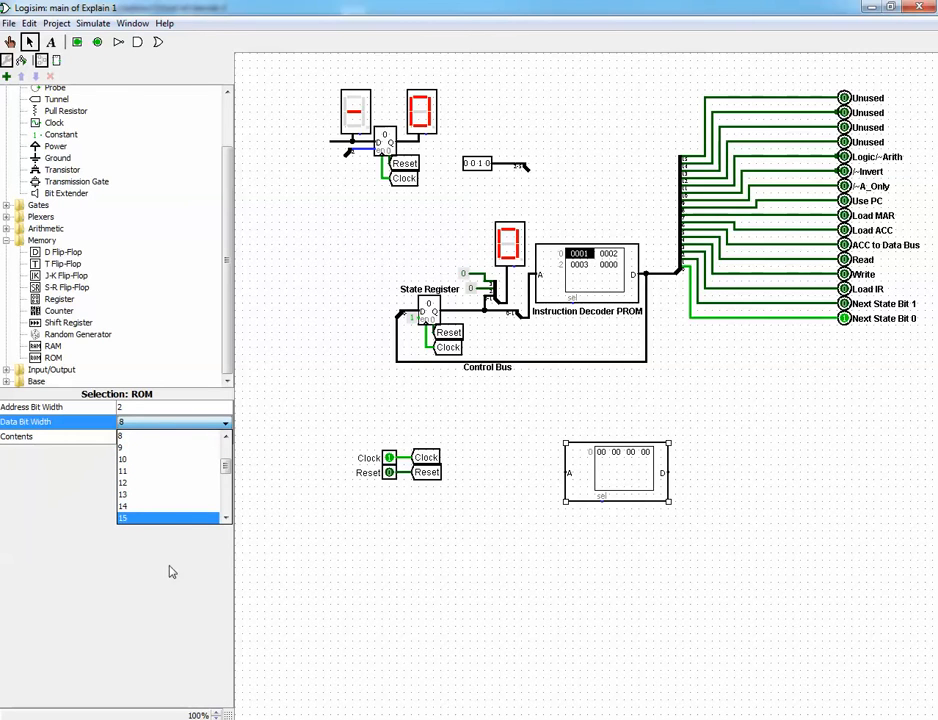
scroll(175, 503, down, 1)
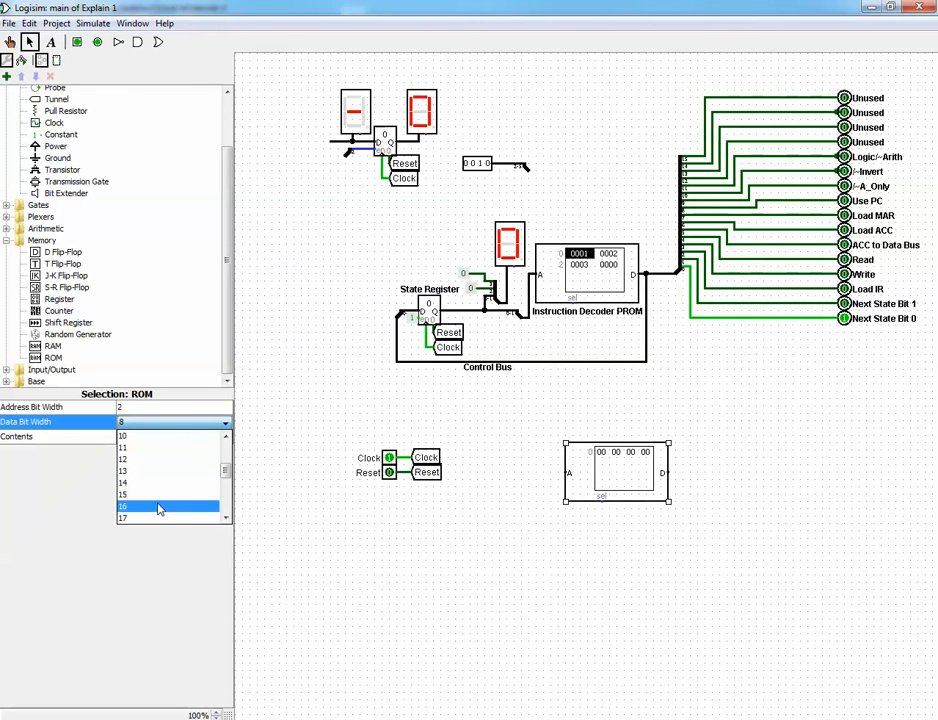
click(218, 507)
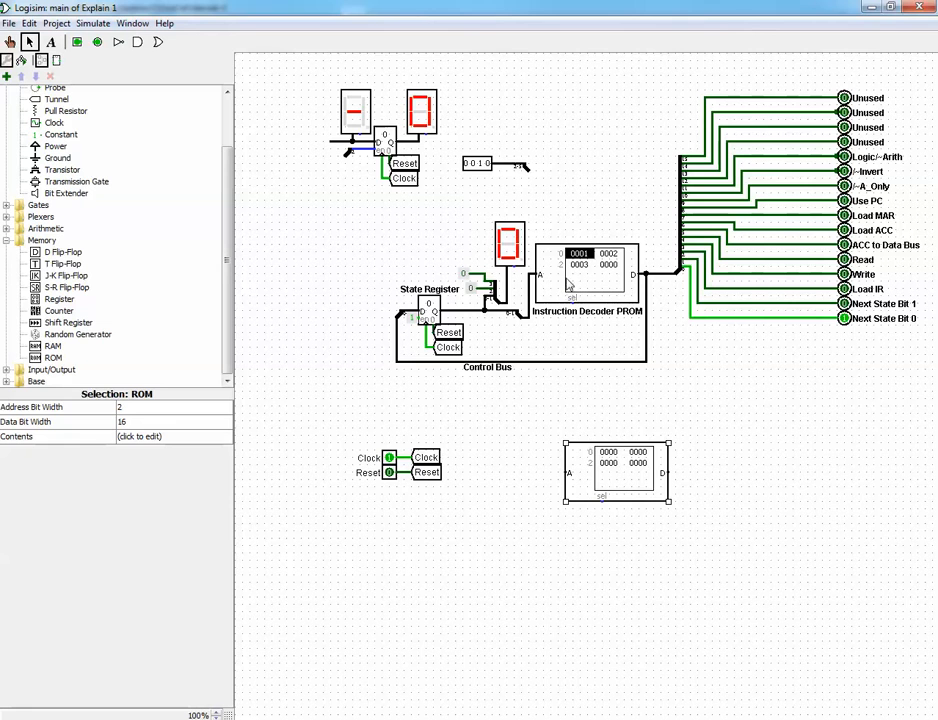
key(Delete)
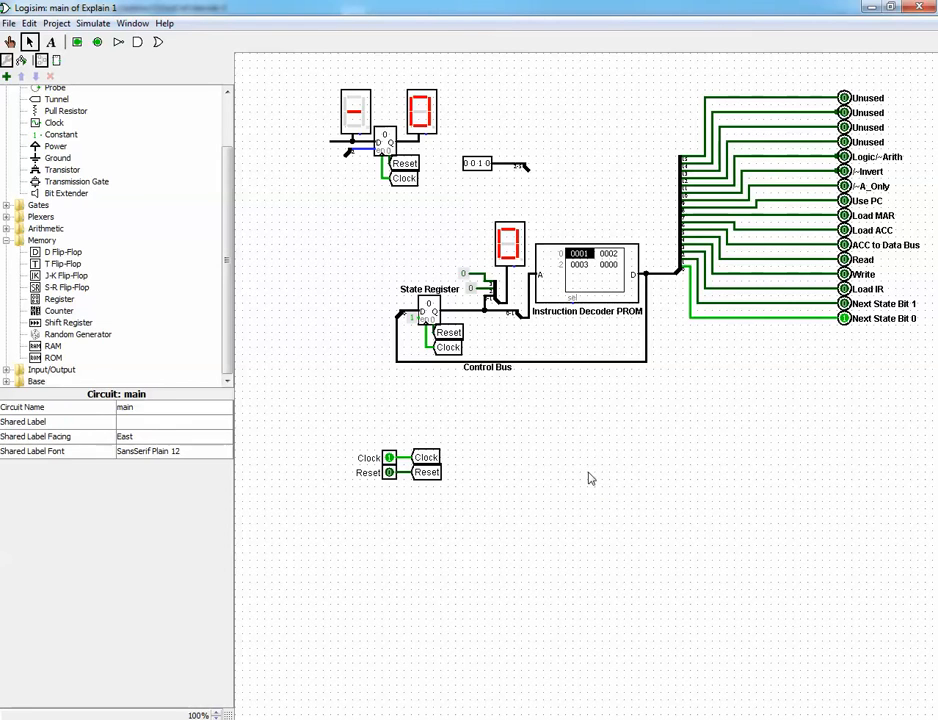
Examine the attributes of the Instruction Decoder PROM and the State Register, and view the PROM's stored contents
click(566, 278)
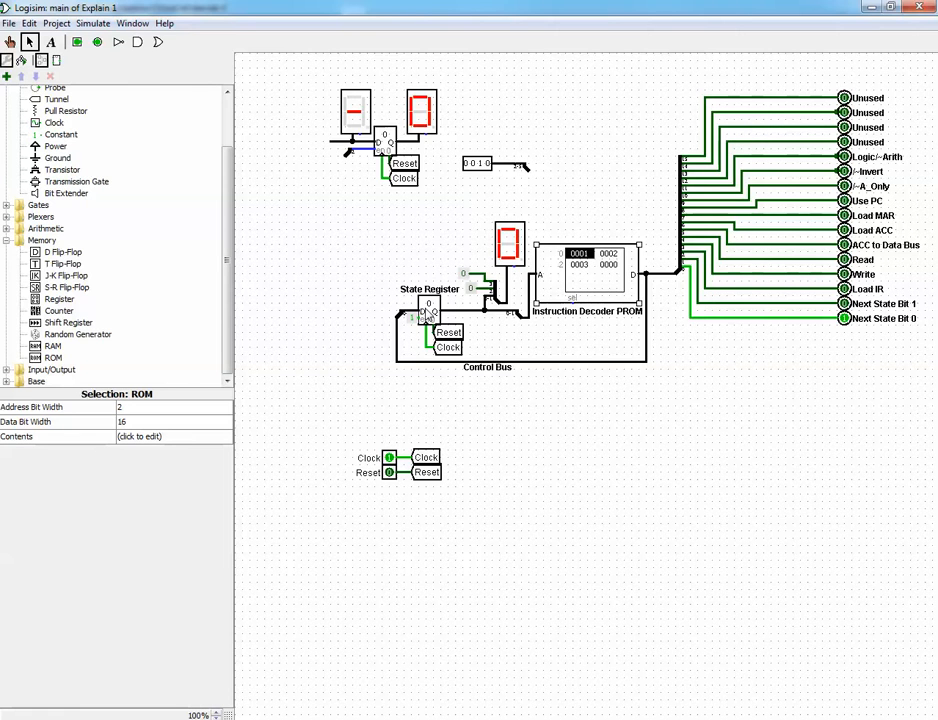
click(428, 315)
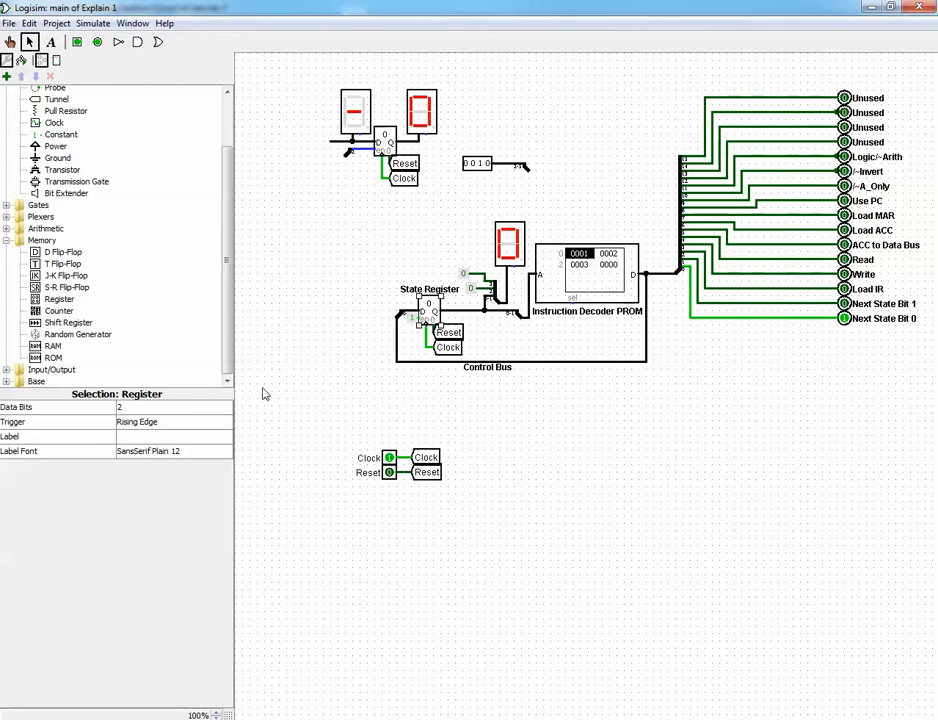
click(553, 293)
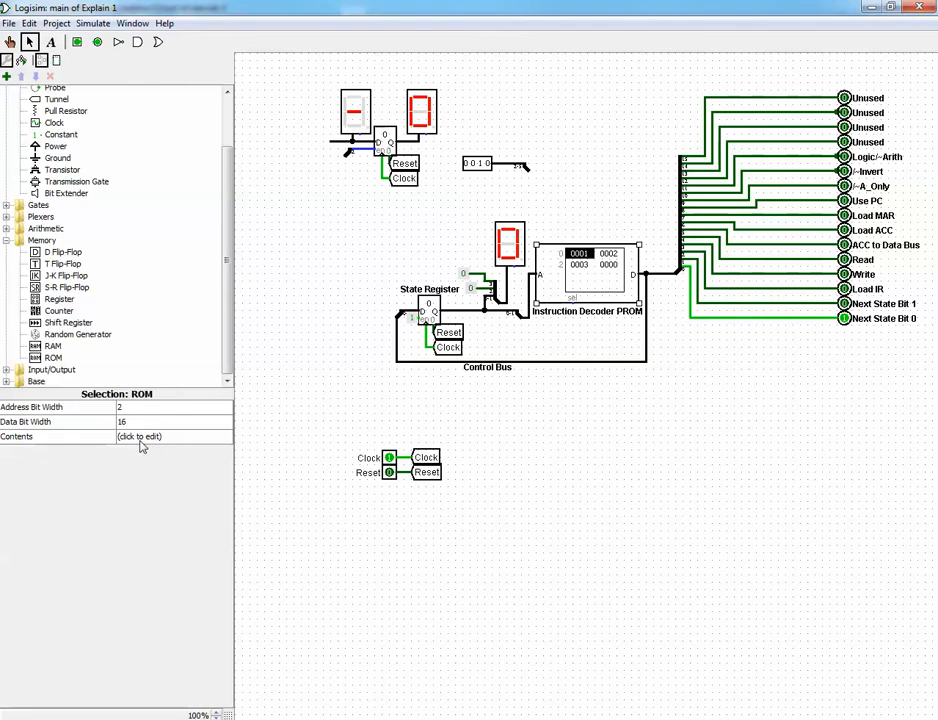
click(140, 440)
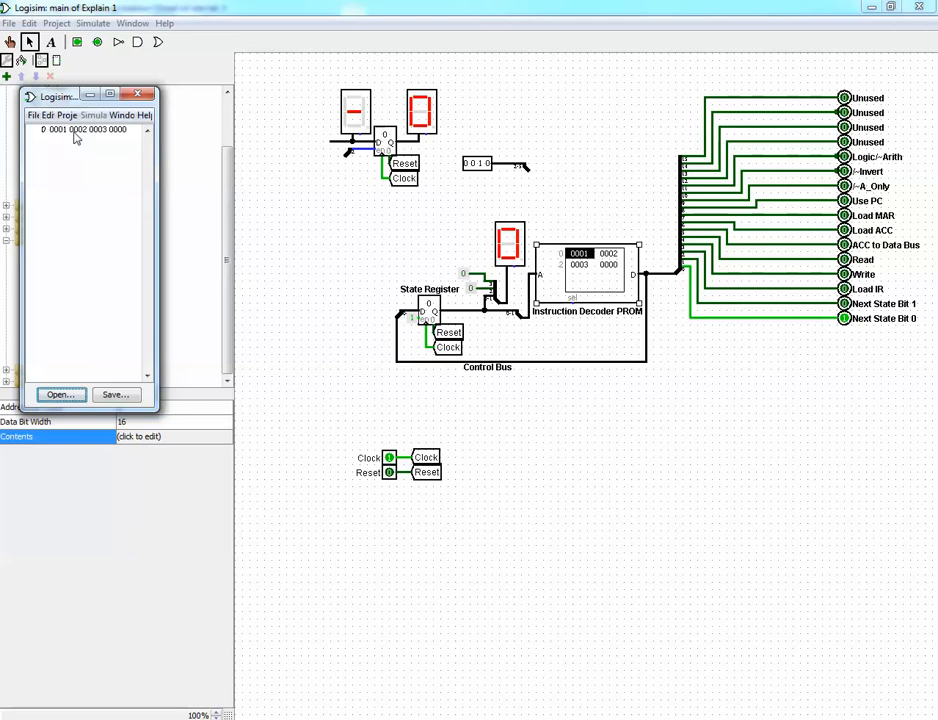
click(137, 94)
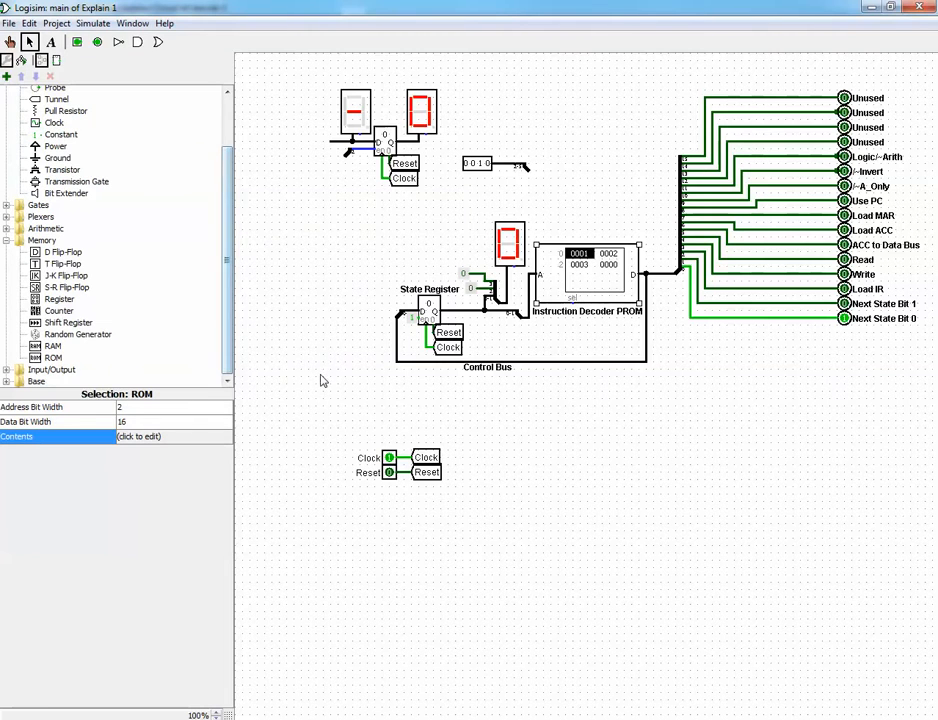
Pulse Reset and clock the state machine through states 1, 2 and 3 and back to state 0
click(9, 42)
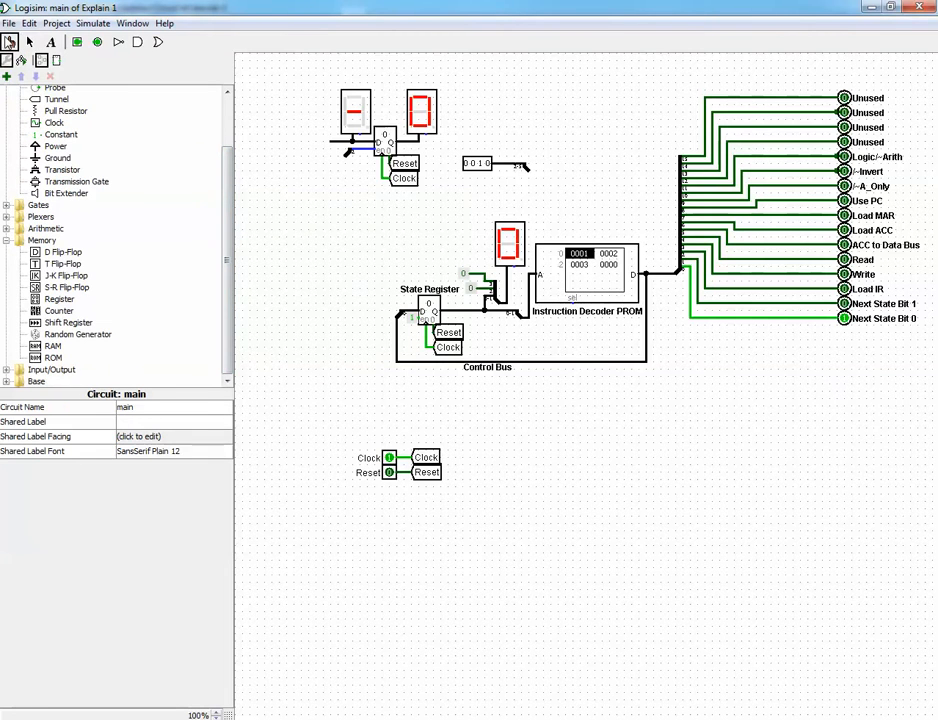
click(389, 473)
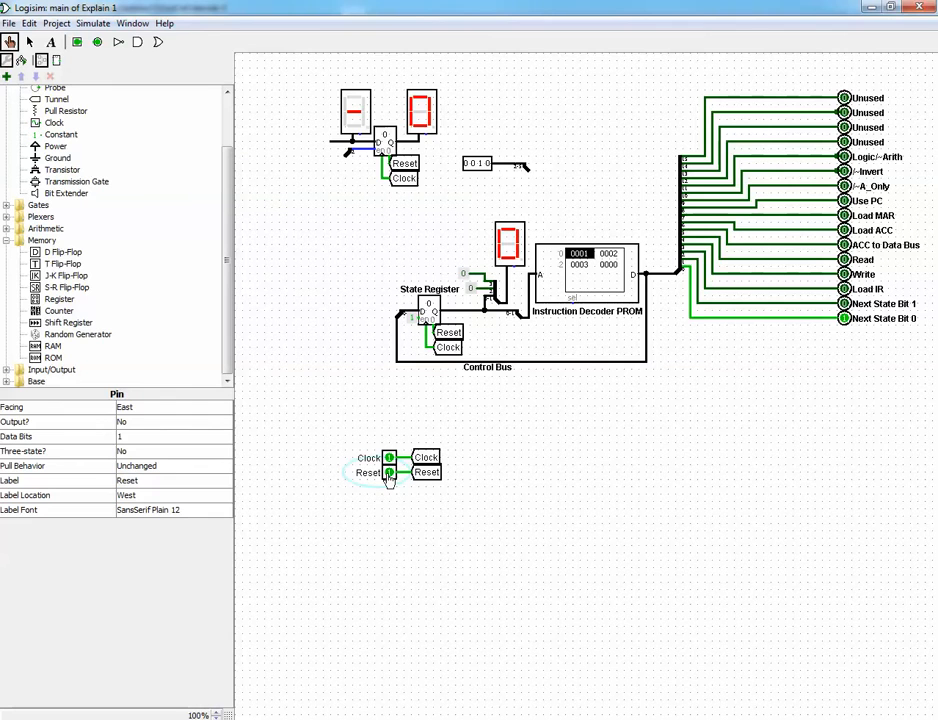
click(389, 457)
click(389, 458)
click(389, 459)
click(389, 459)
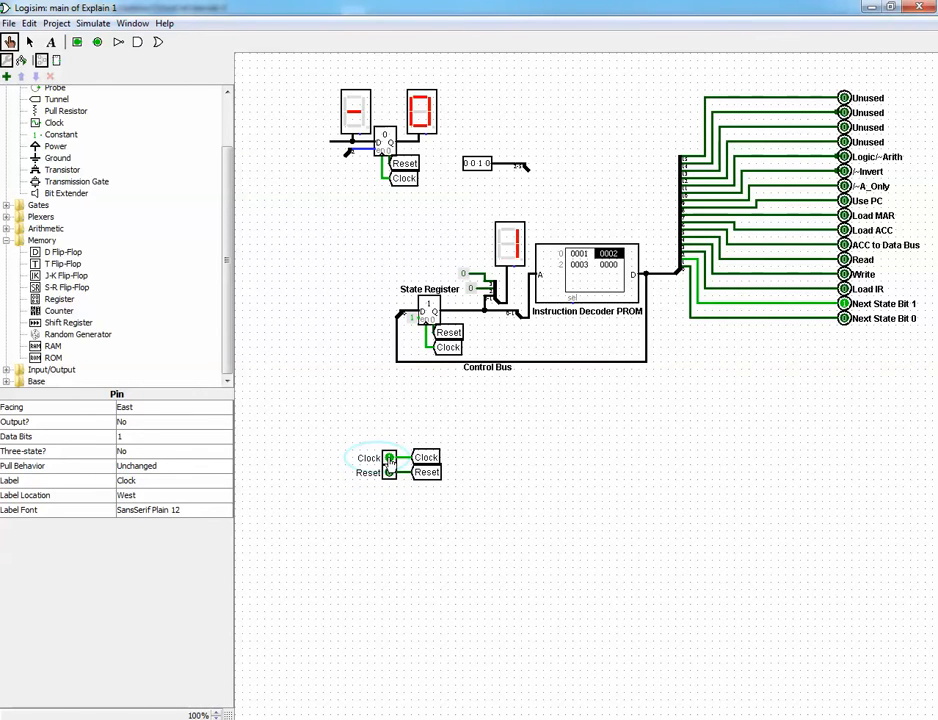
click(389, 458)
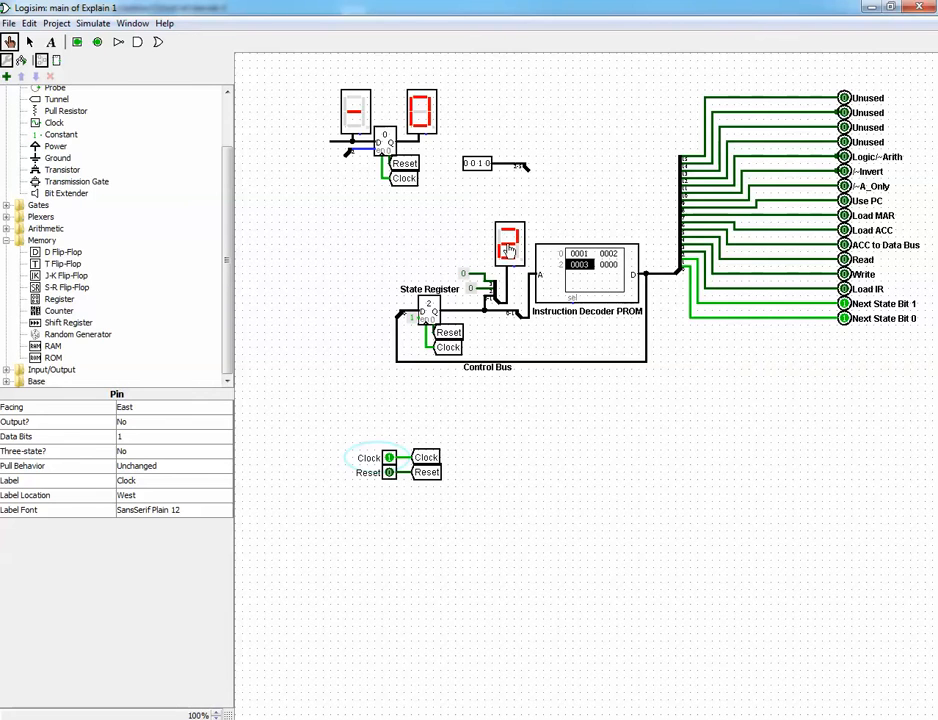
click(389, 458)
click(389, 458)
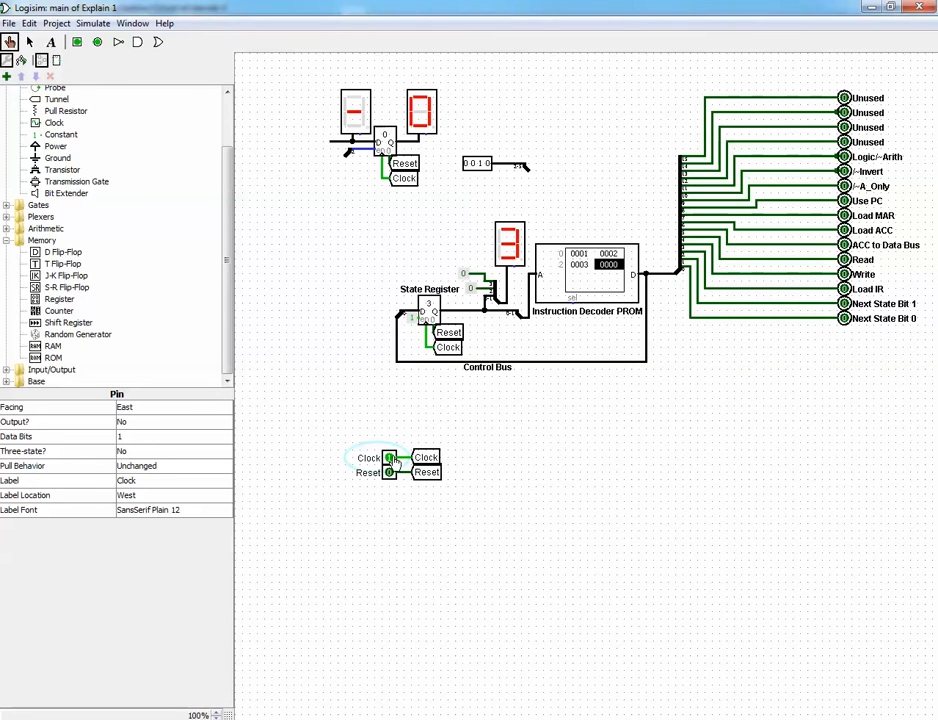
click(389, 458)
click(389, 458)
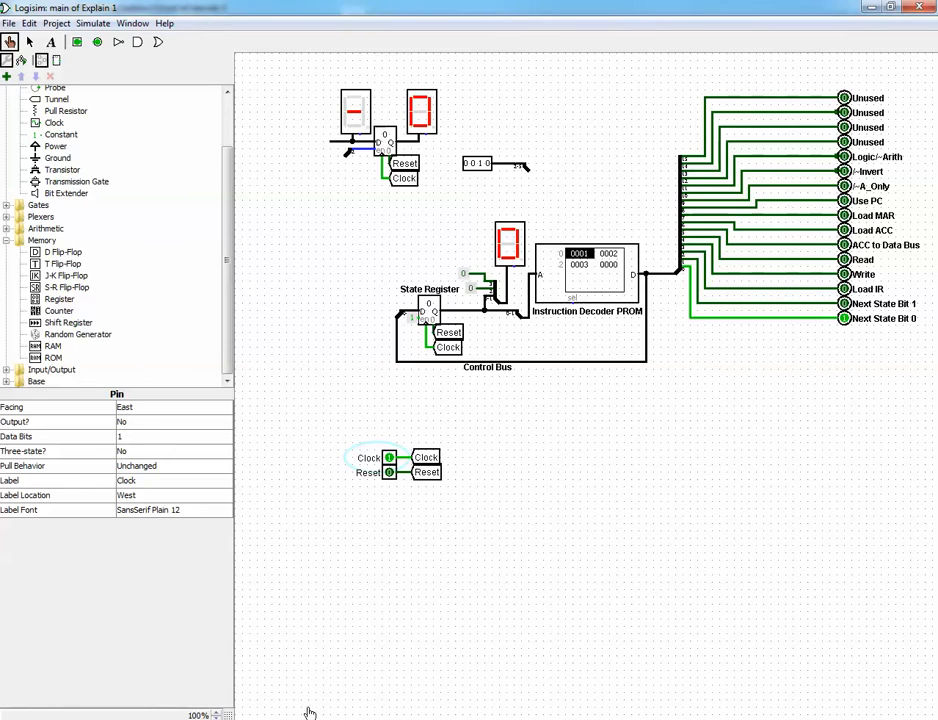
Review the control-signal table in the Lec 24_1 image in Windows Photo Viewer and return to main of Explain 1 in Logisim
key(alt+Tab)
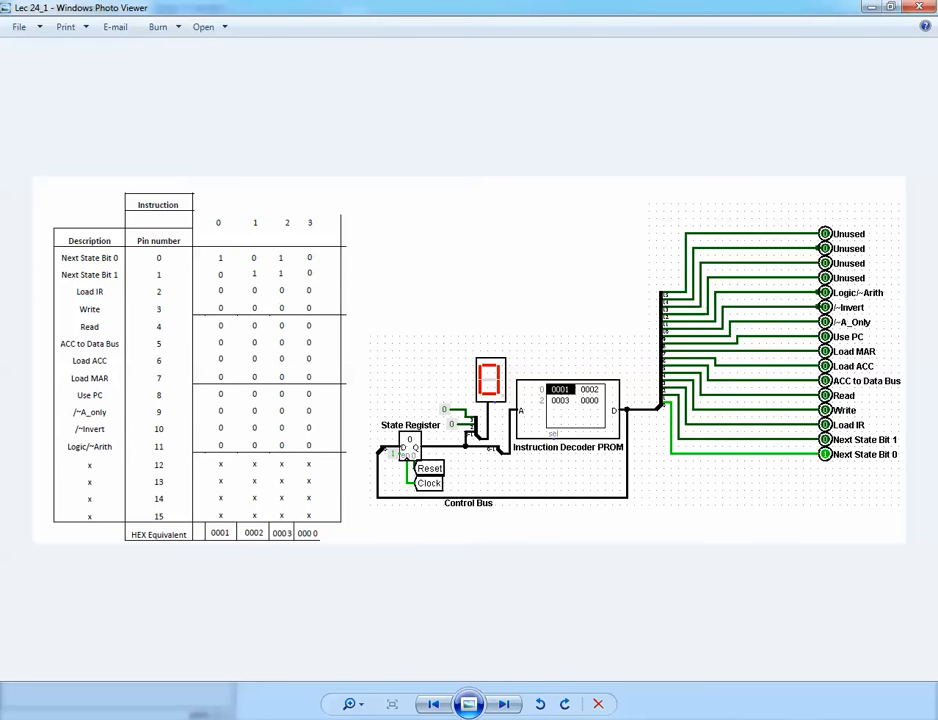
click(287, 678)
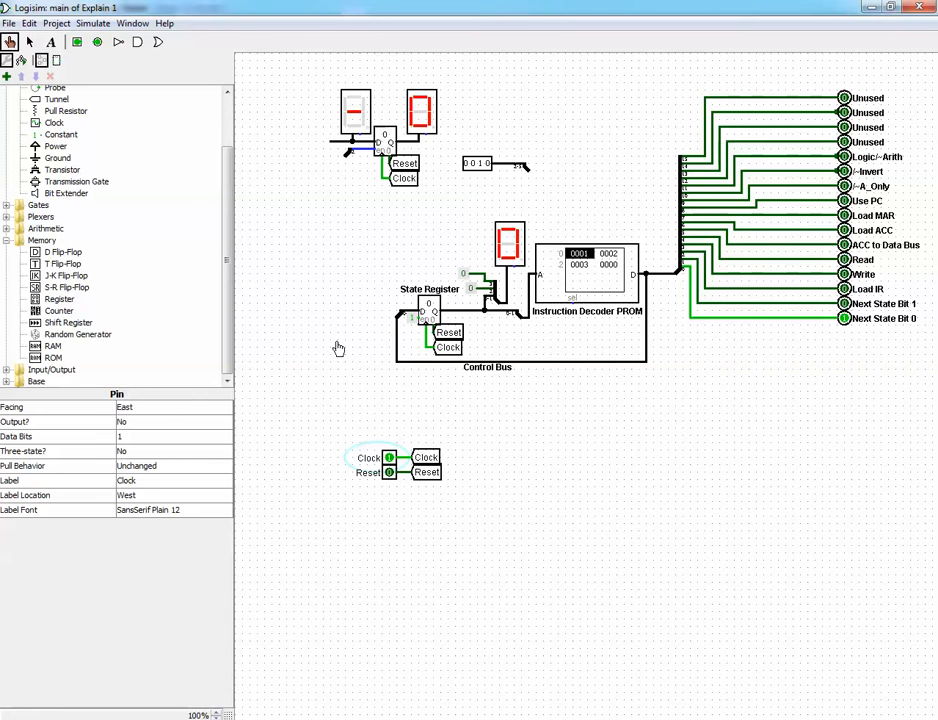
Move the splitter feeding the State Register's D input farther from the register and straighten the Control Bus wire beneath it
click(29, 41)
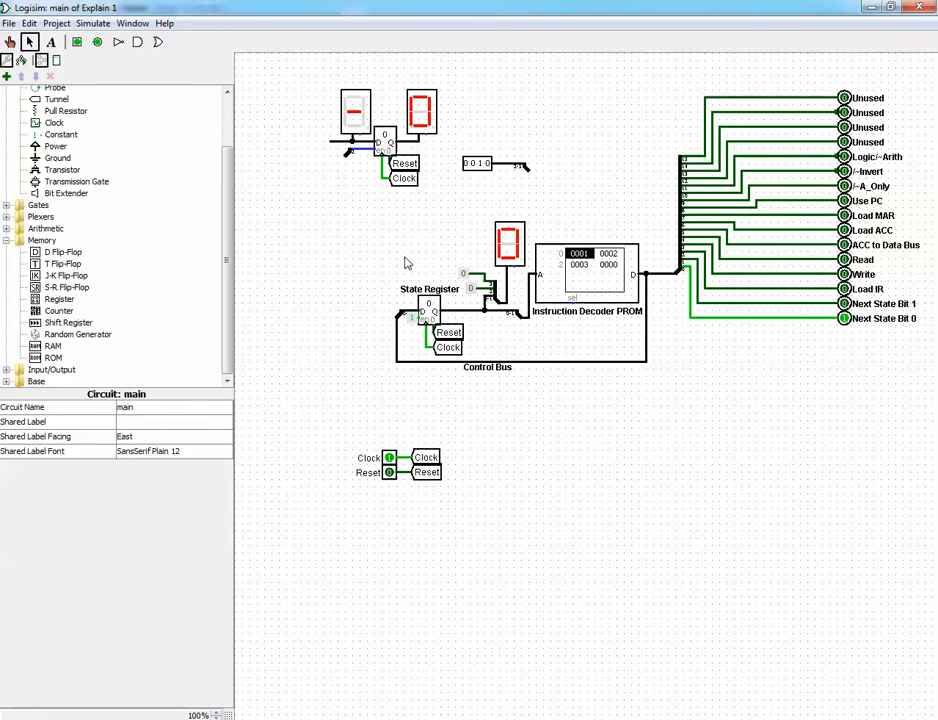
click(401, 316)
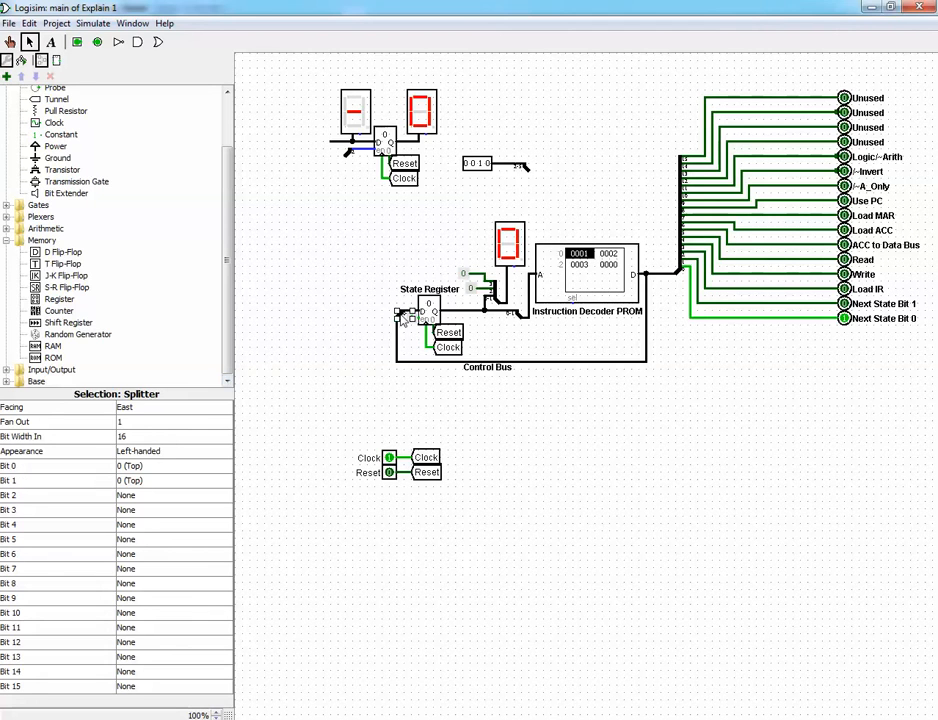
drag(395, 316, 364, 316)
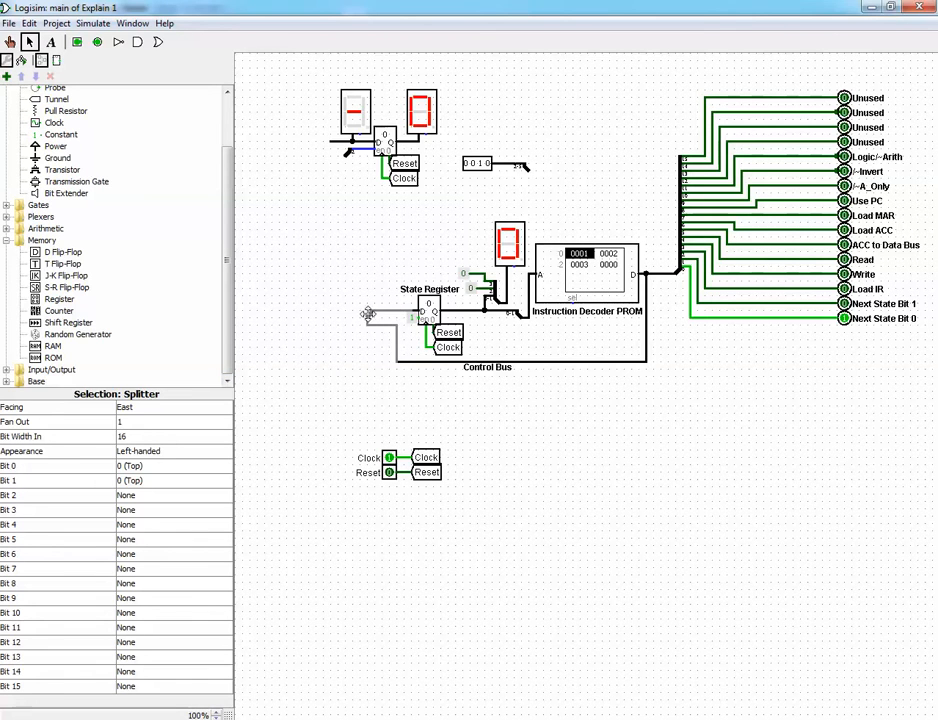
click(286, 454)
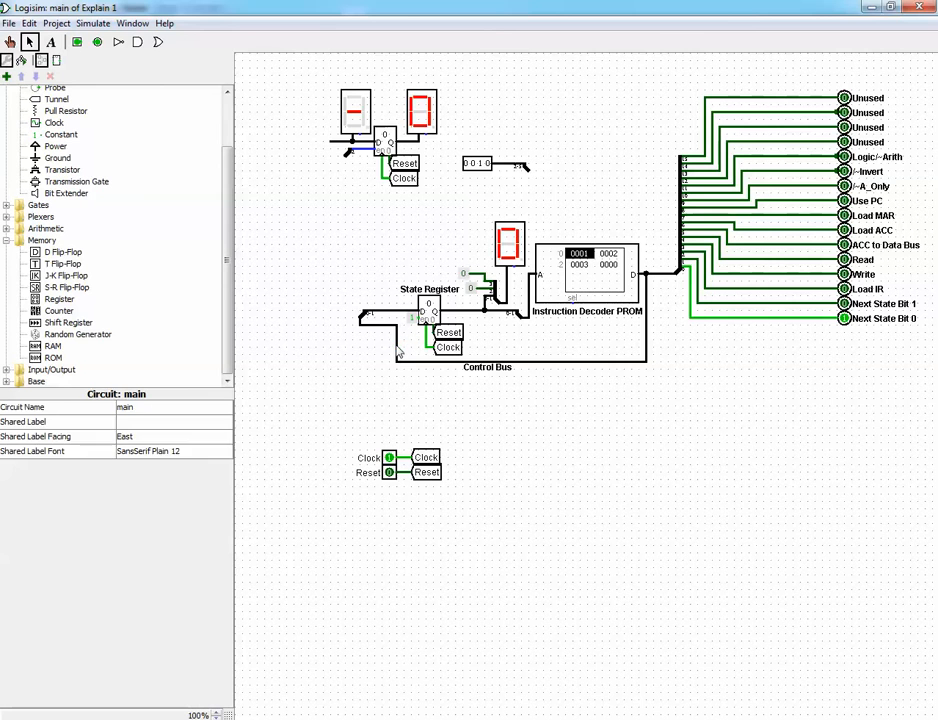
drag(398, 352, 361, 345)
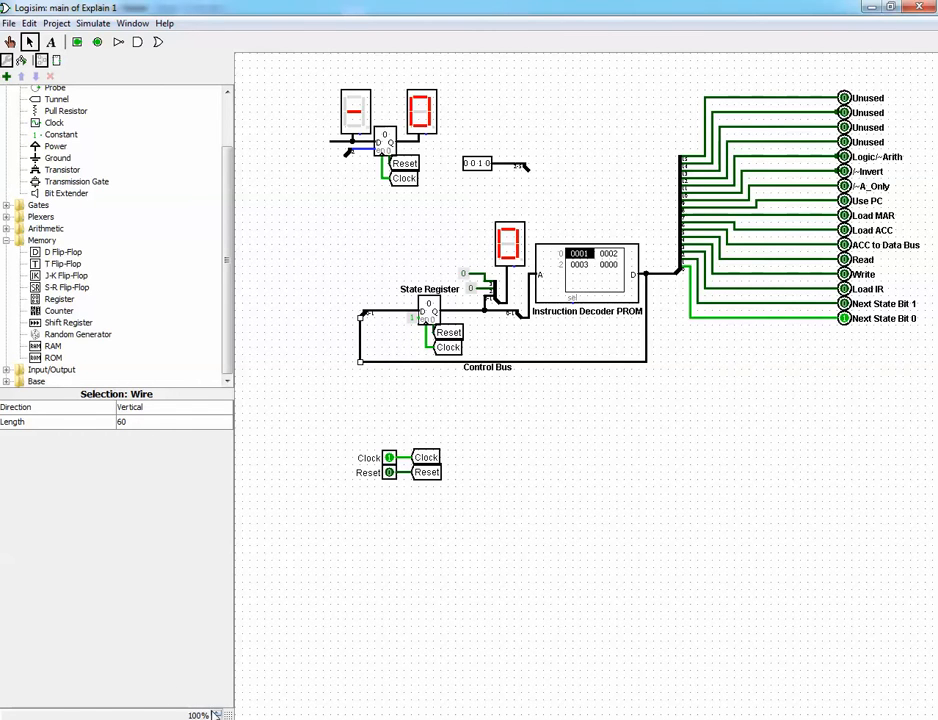
Examine at 200% zoom how the splitter at the State Register's input assigns the Control Bus bits
click(215, 712)
click(215, 712)
click(215, 712)
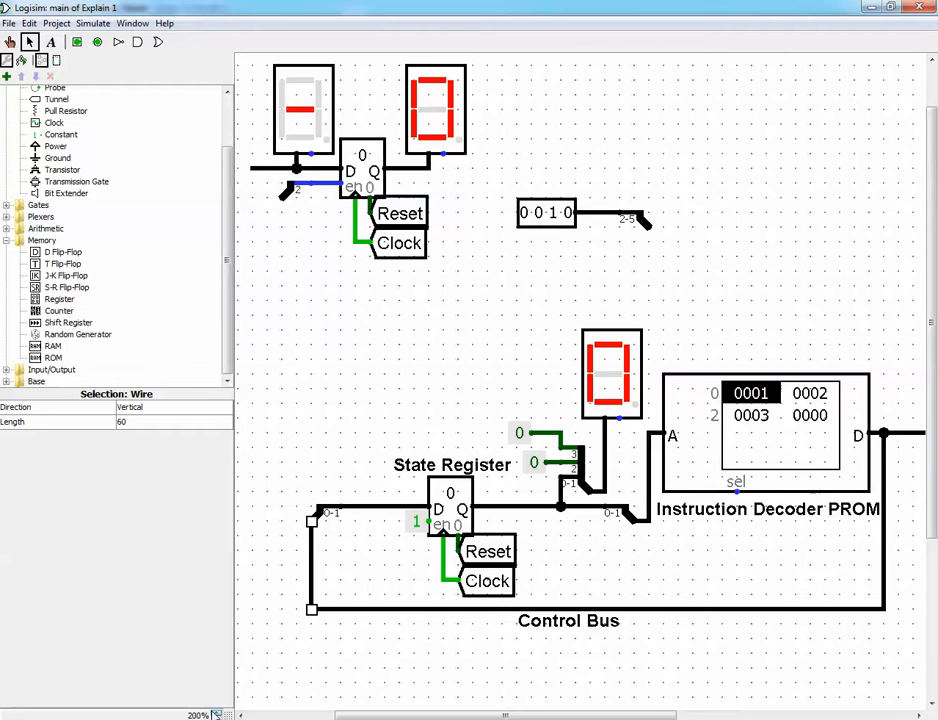
click(317, 514)
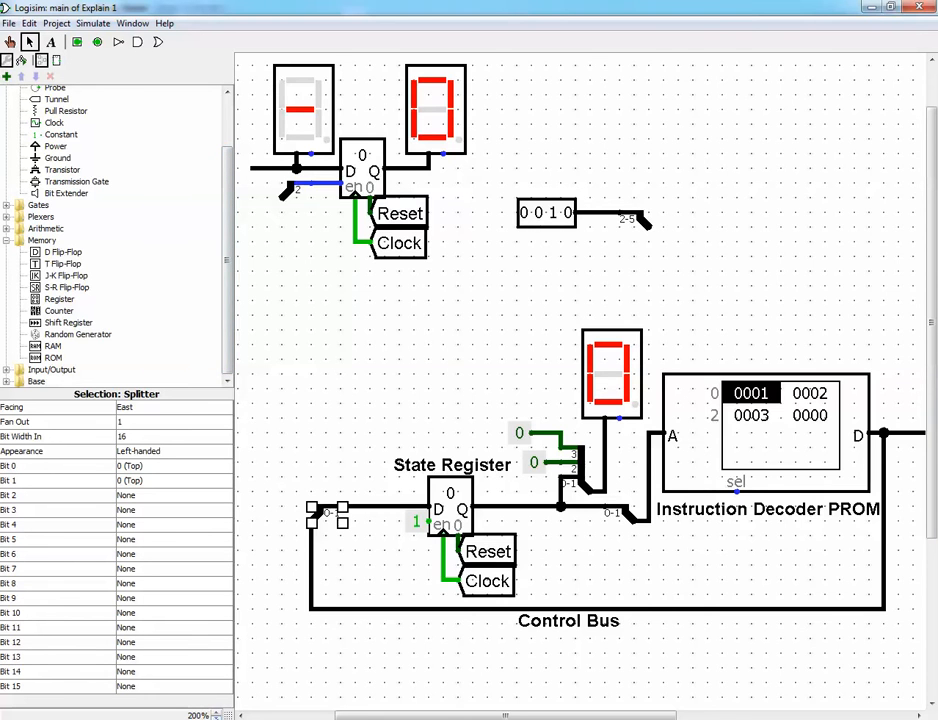
click(216, 718)
click(216, 718)
click(216, 718)
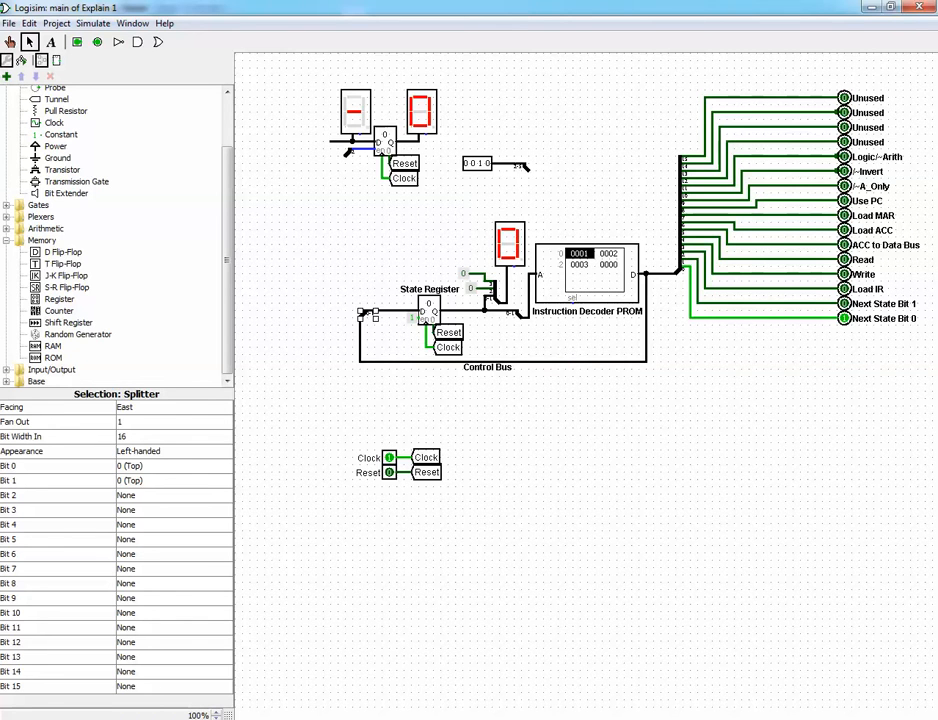
Study the next-state bits and HEX equivalents in the Lec 24_1 image, and switch back to Logisim's main of Explain 1
click(285, 717)
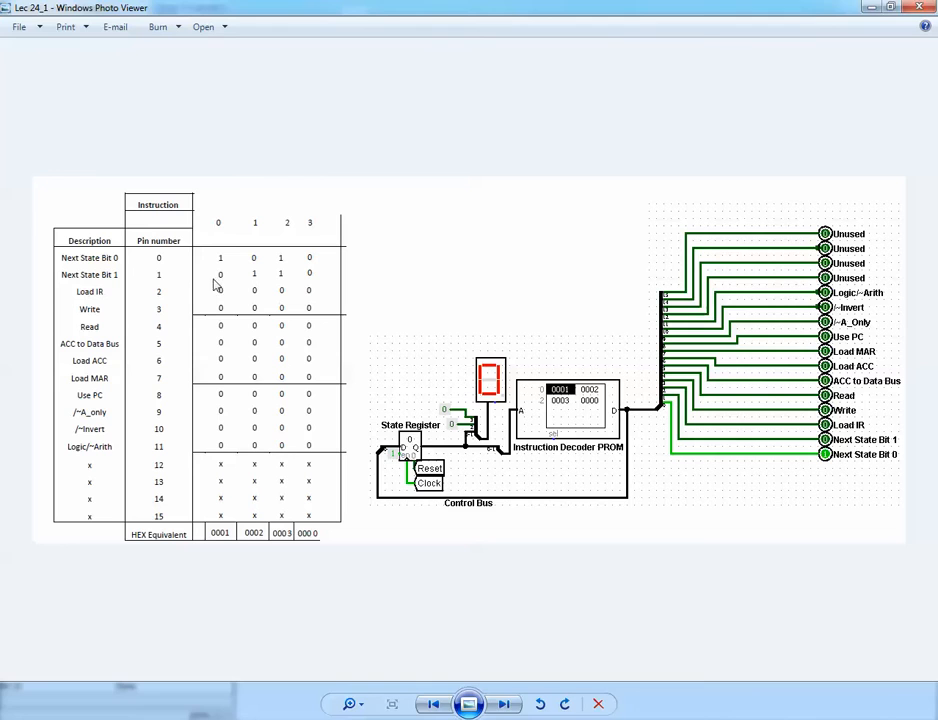
mouse_move(262, 711)
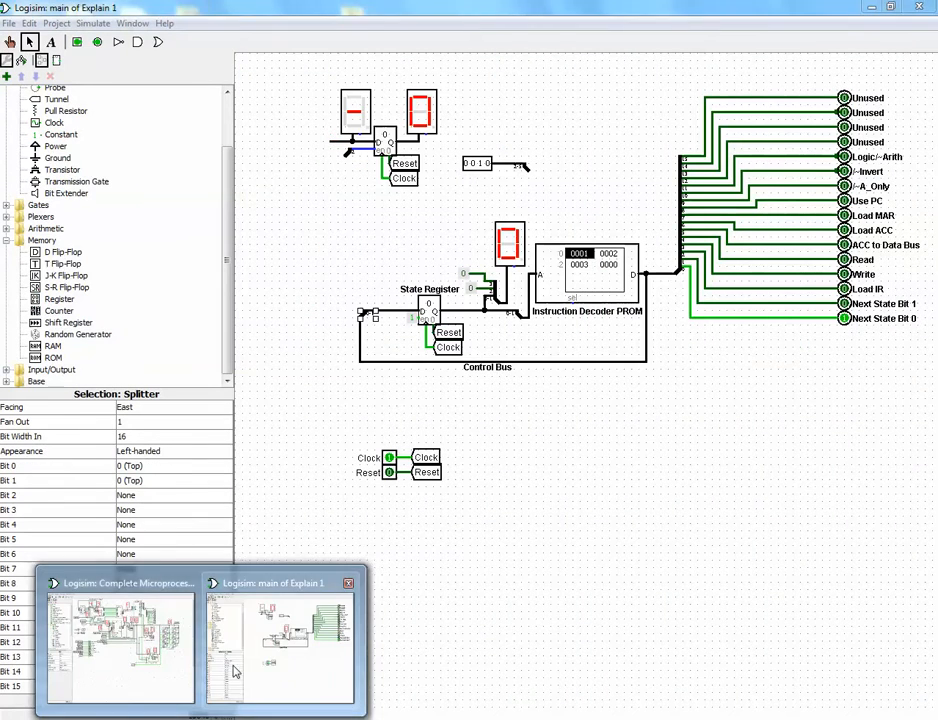
click(230, 670)
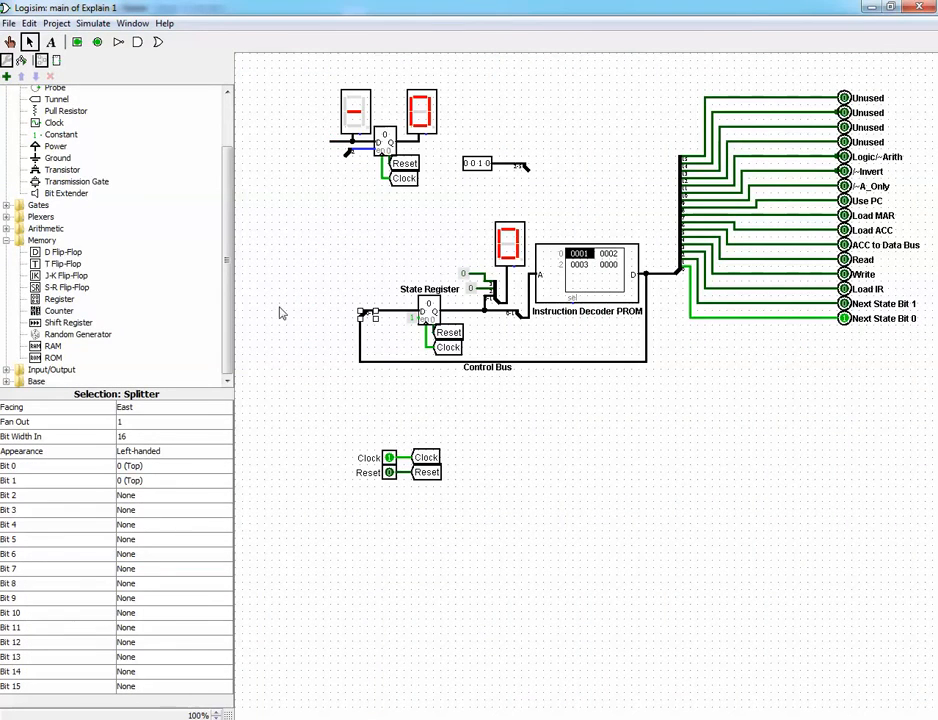
Toggle the Clock input to step the state machine from state 0 through 1, 2 and 3 and back to 0
click(10, 42)
click(389, 458)
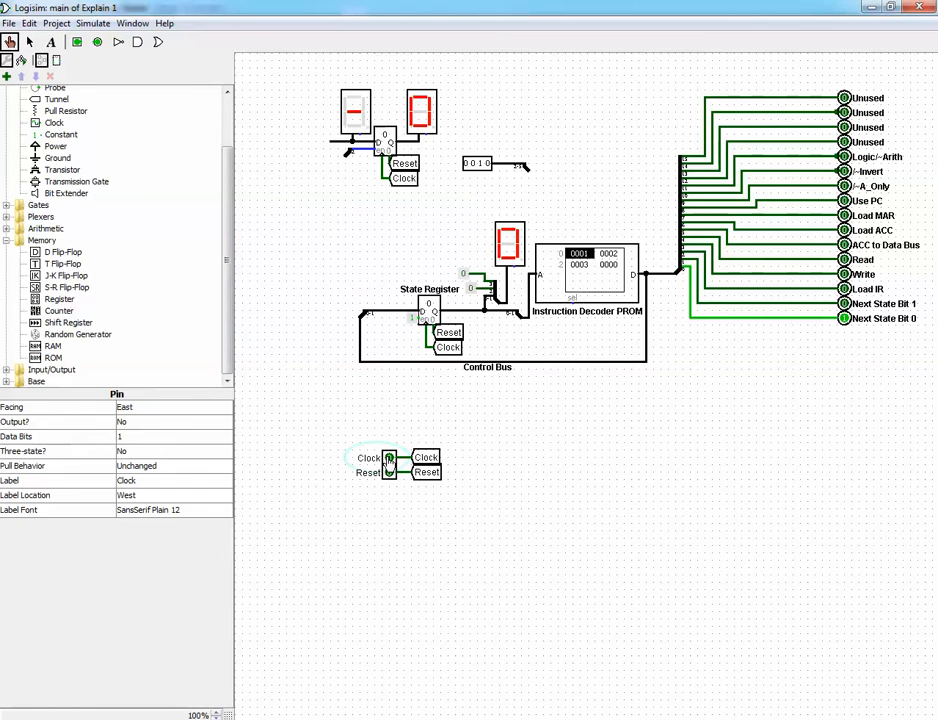
click(389, 458)
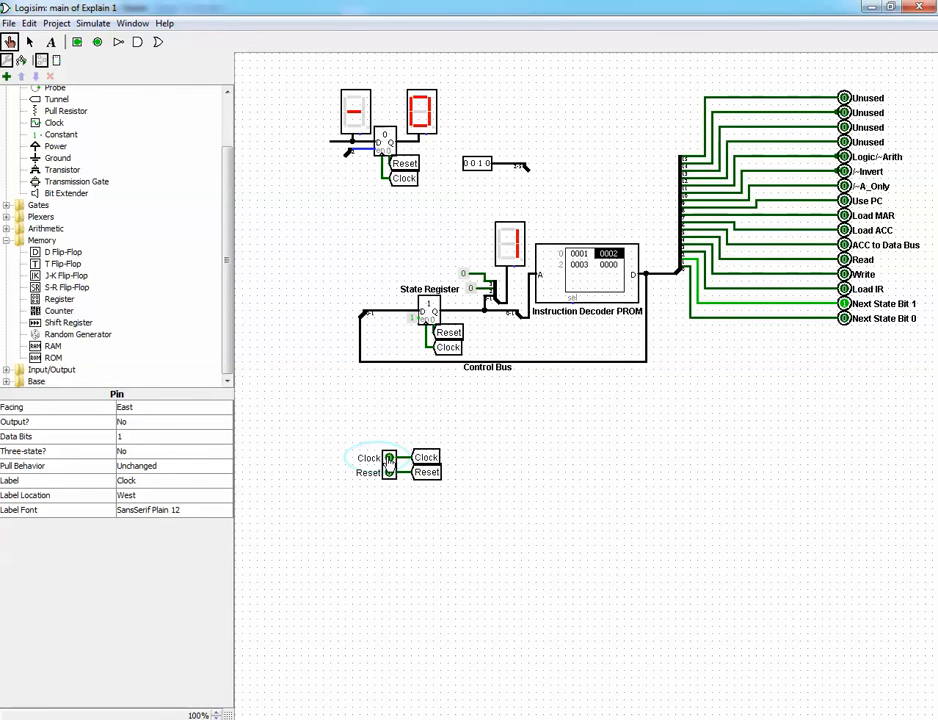
click(389, 458)
click(389, 458)
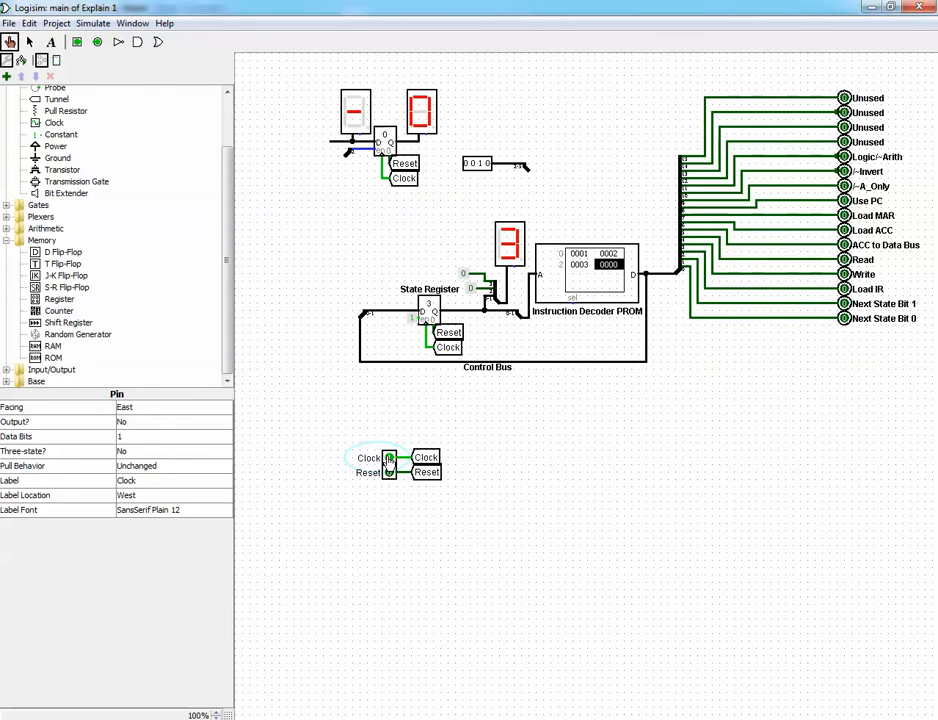
click(389, 458)
click(389, 458)
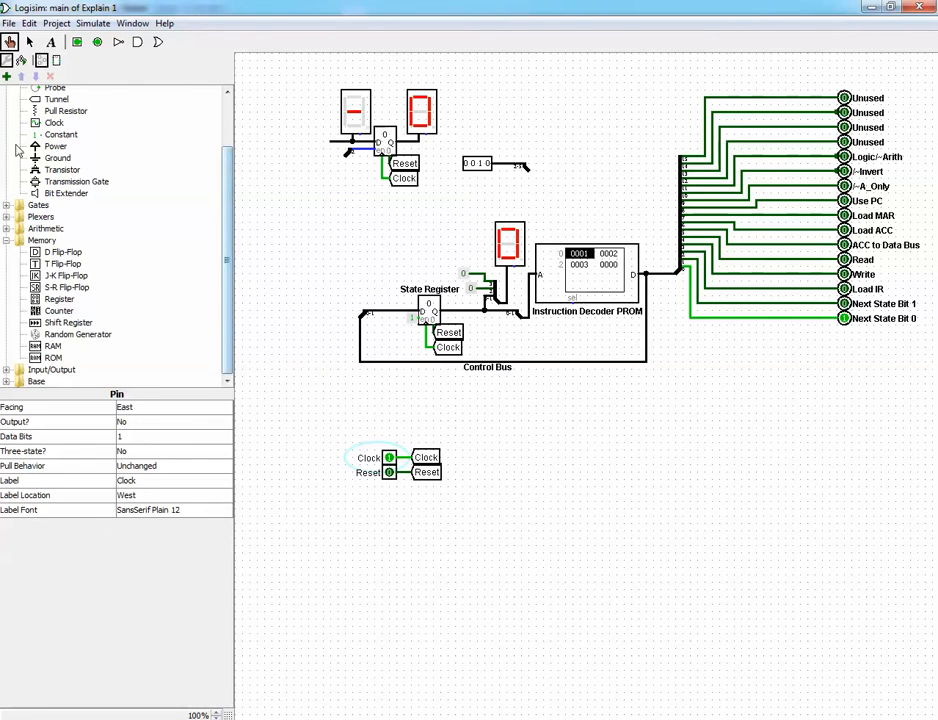
View the stored contents of the Instruction Decoder PROM and close the hex editor
click(29, 41)
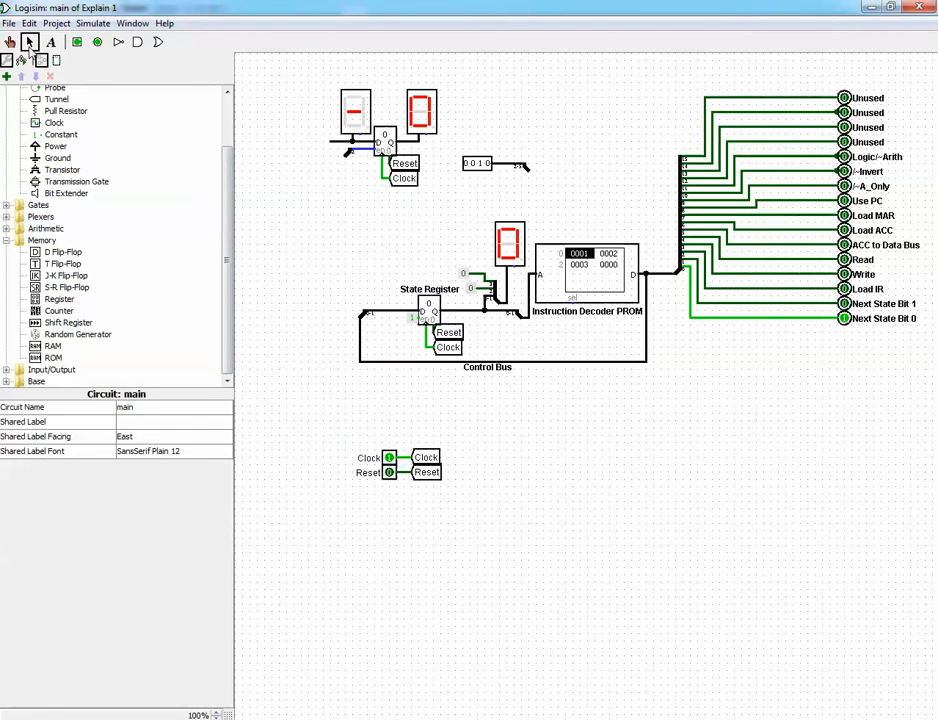
click(537, 303)
click(150, 436)
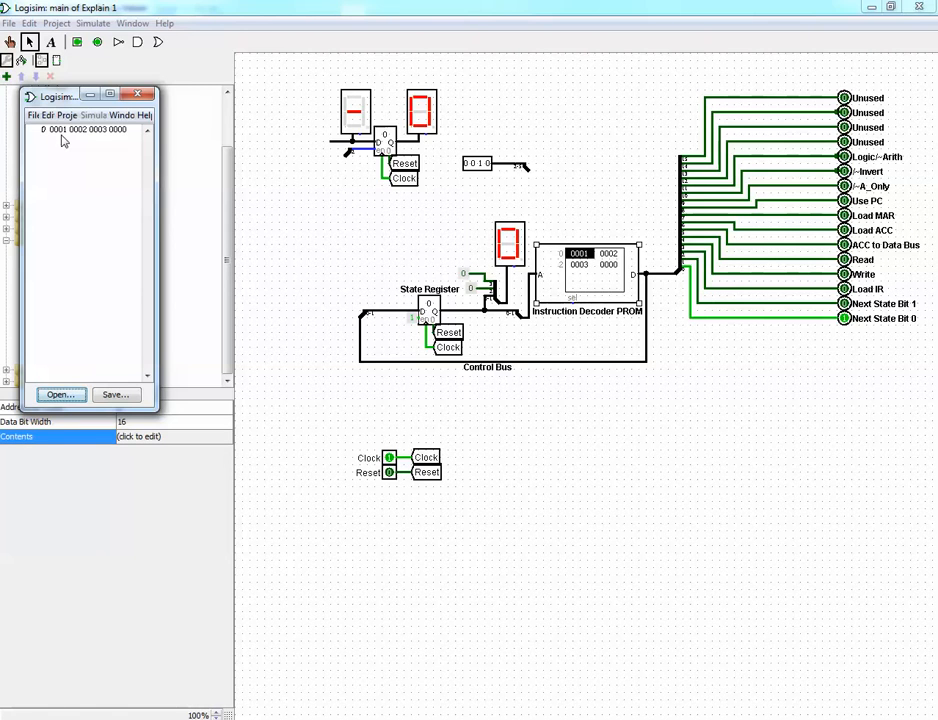
click(137, 94)
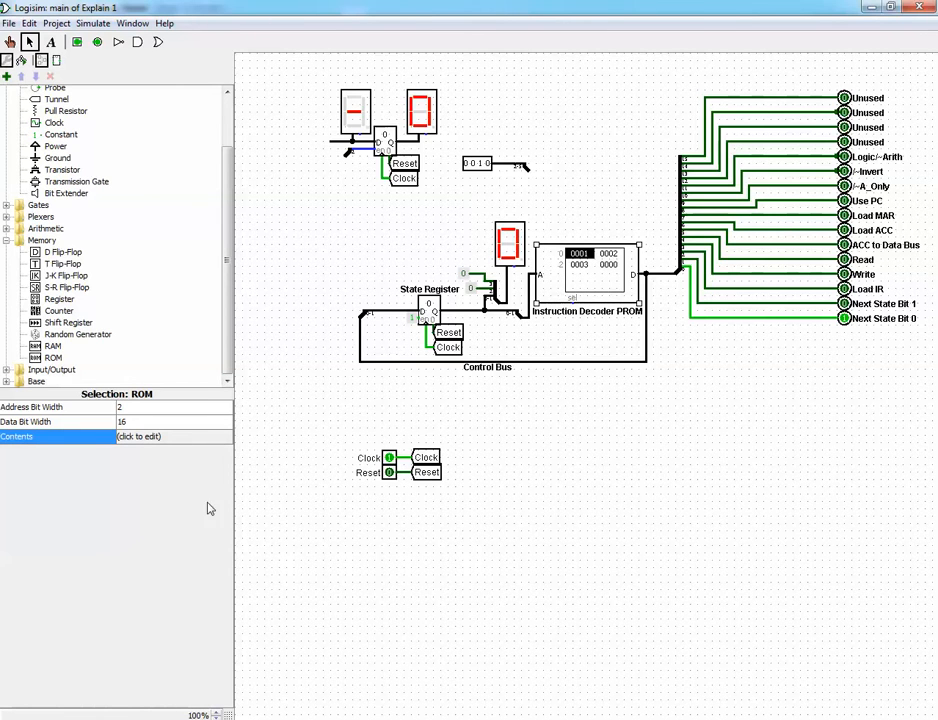
Set the Instruction Decoder PROM's Address Bit Width to 6 and check the State Register's attributes
click(133, 413)
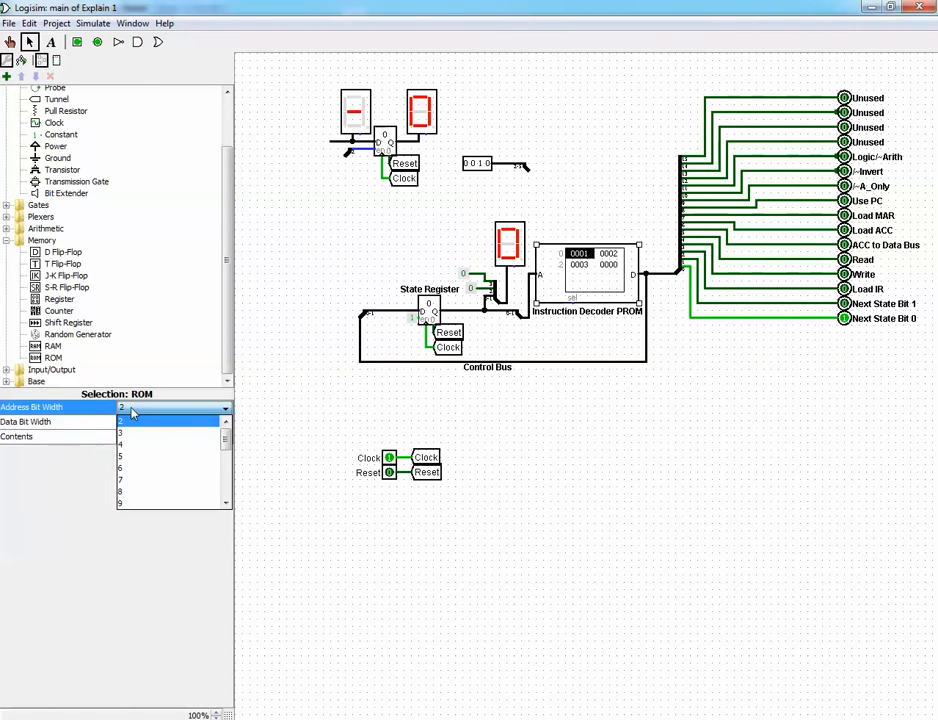
click(134, 468)
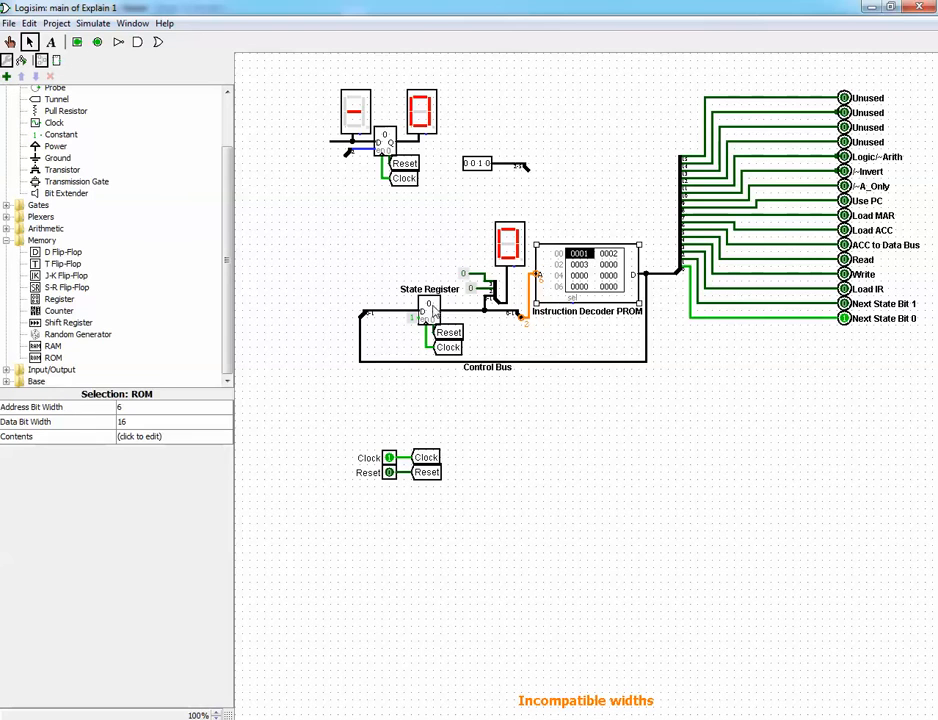
click(431, 312)
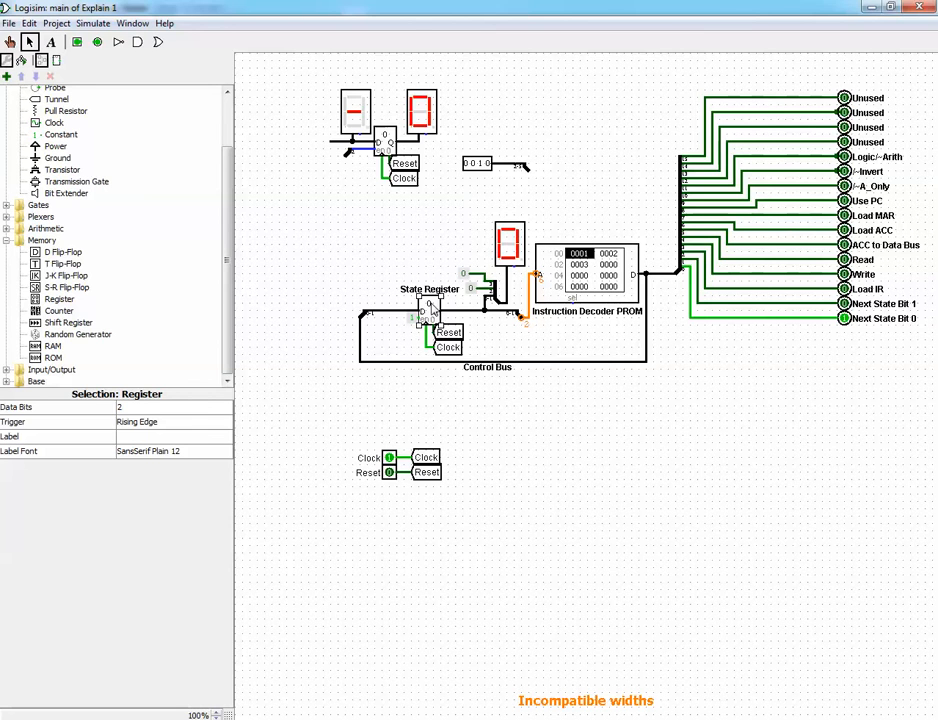
Set the splitter between the State Register and PROM to Bit Width In 6, with Bits 2 through 5 set to None
click(517, 316)
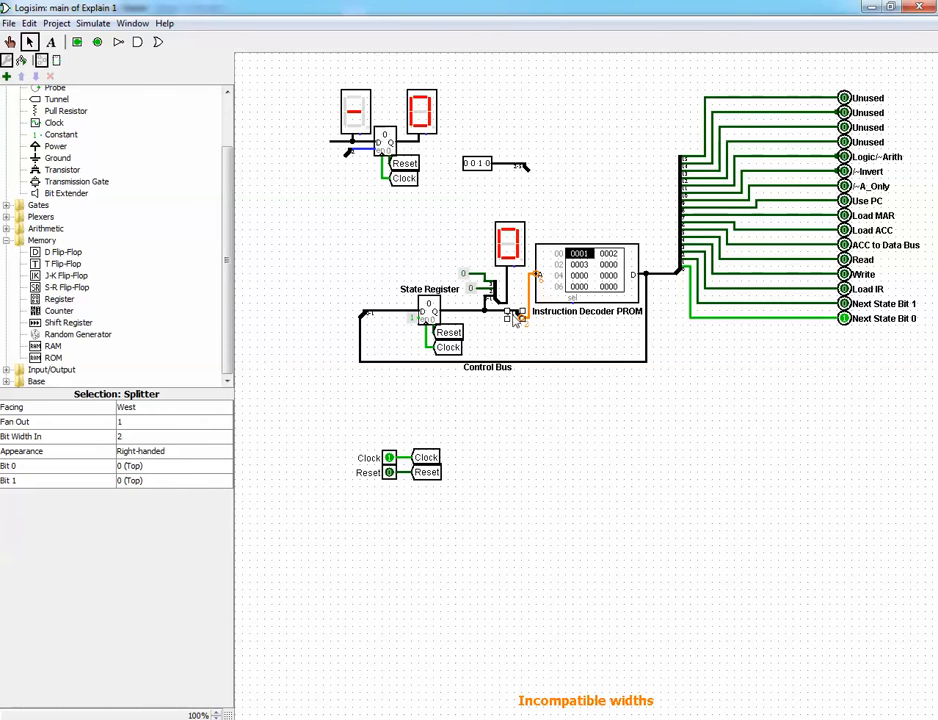
click(133, 439)
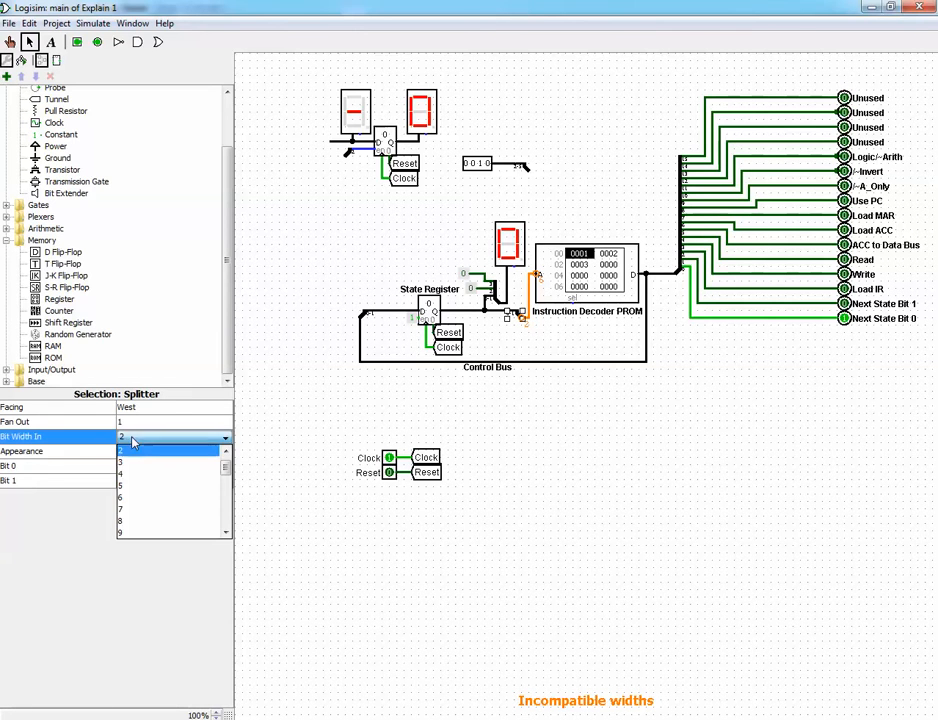
click(152, 497)
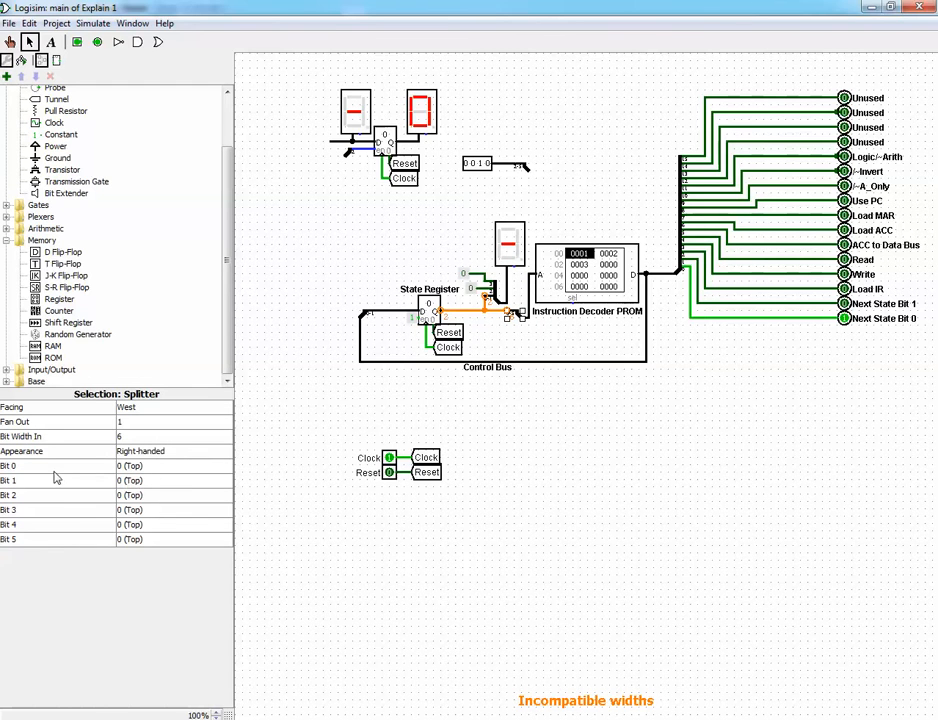
click(133, 497)
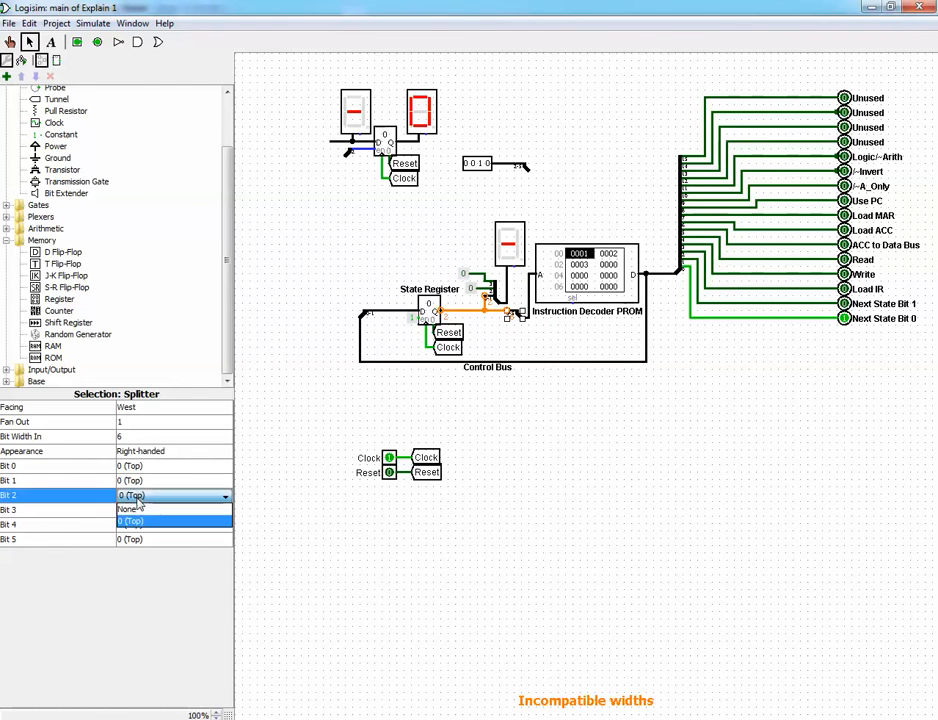
click(133, 509)
click(143, 511)
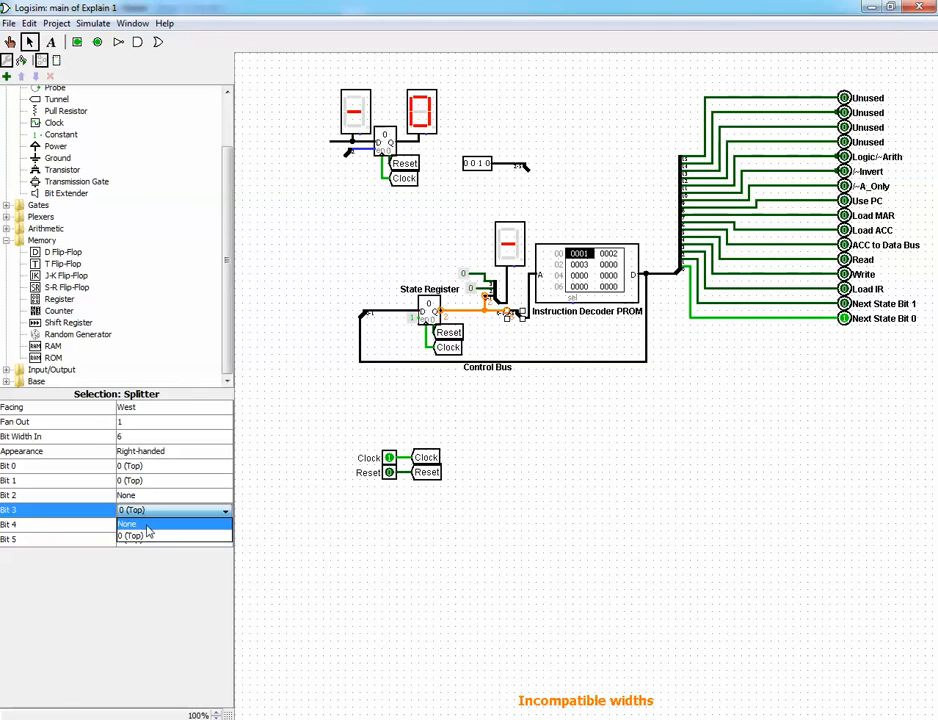
click(135, 523)
click(140, 524)
click(148, 538)
click(152, 541)
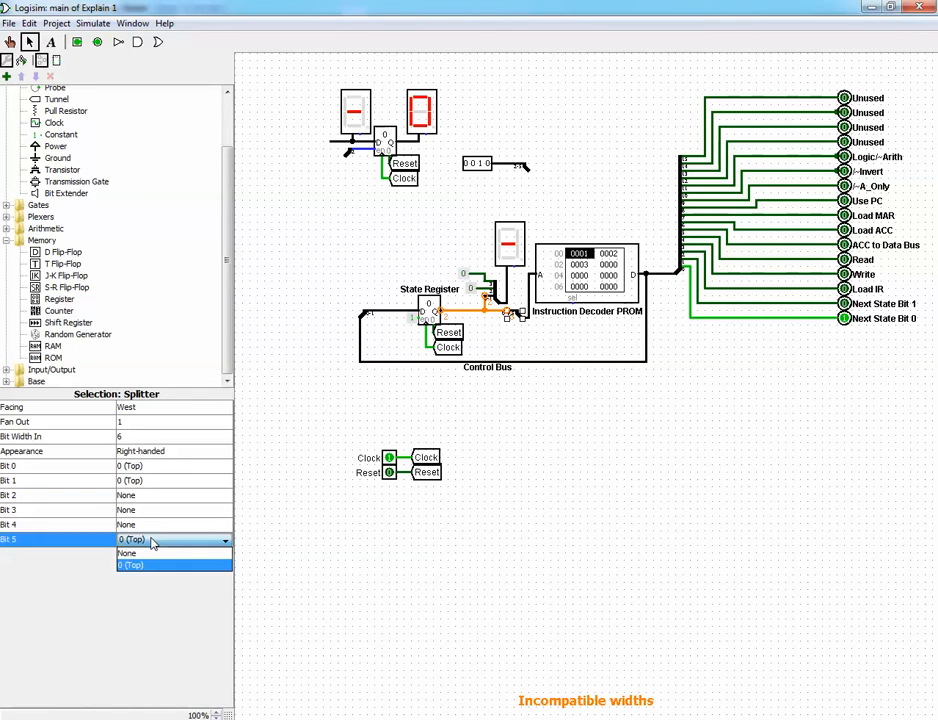
click(163, 553)
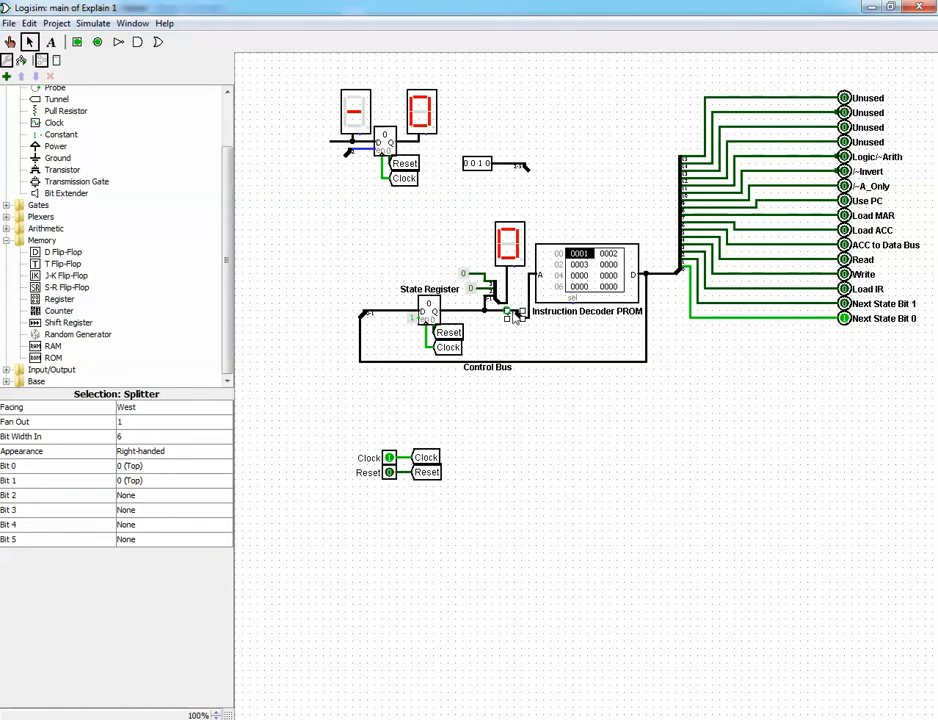
click(513, 340)
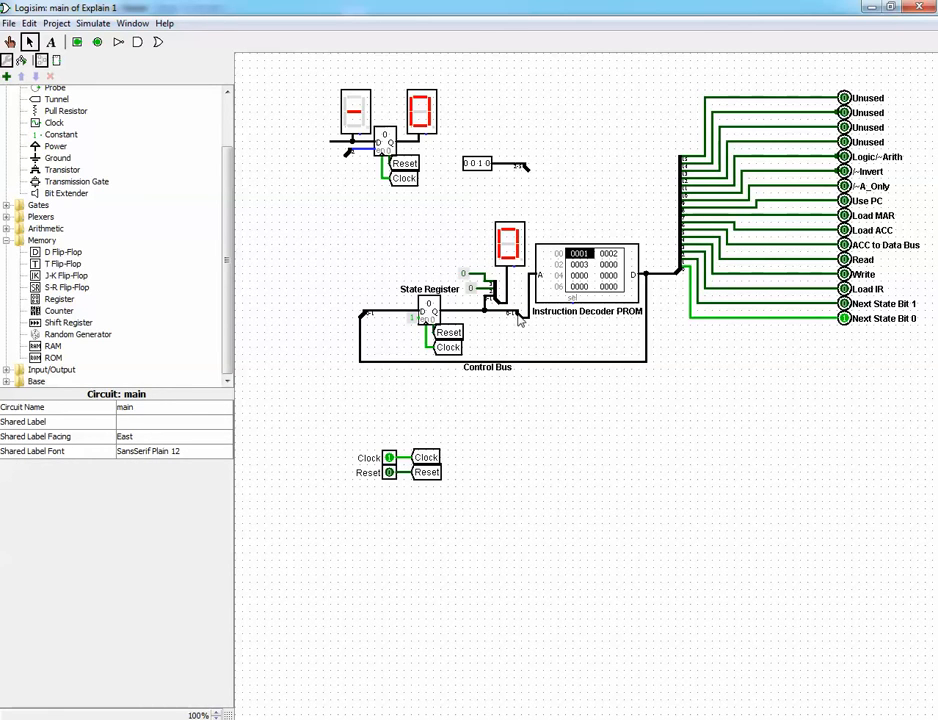
Wire the splitter of the 4-bit 0010 input to the PROM's address input, and compare both address splitters' bit assignments
click(519, 316)
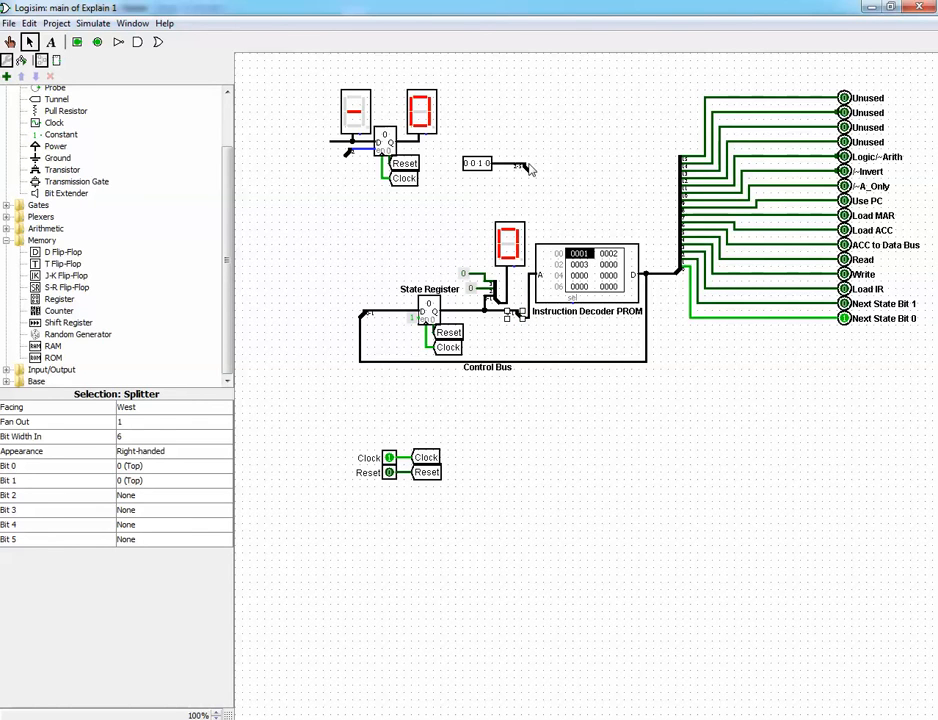
drag(527, 168, 532, 275)
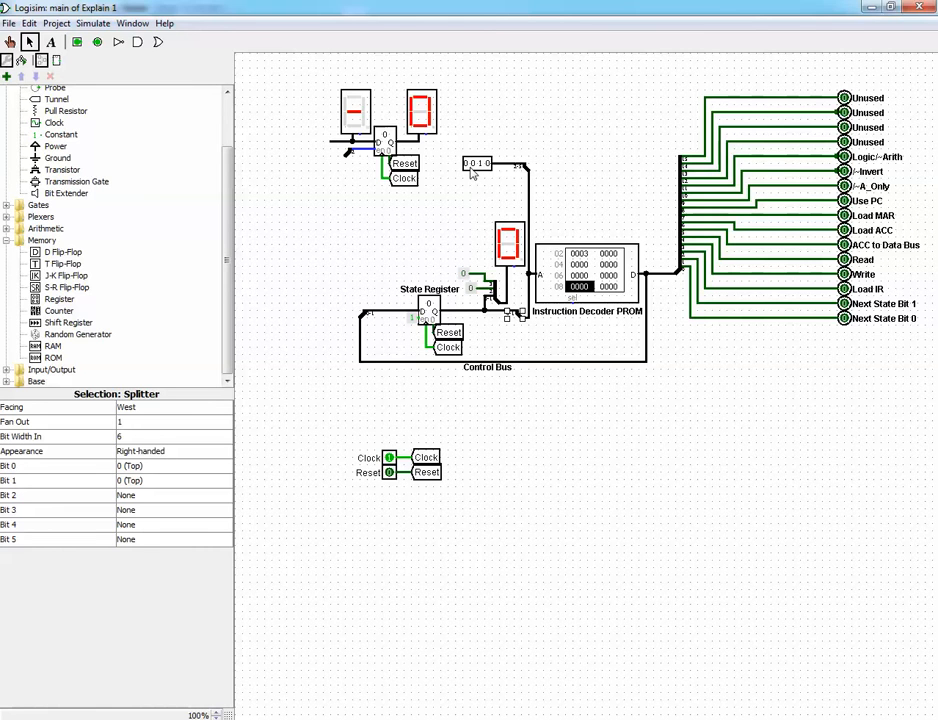
click(523, 167)
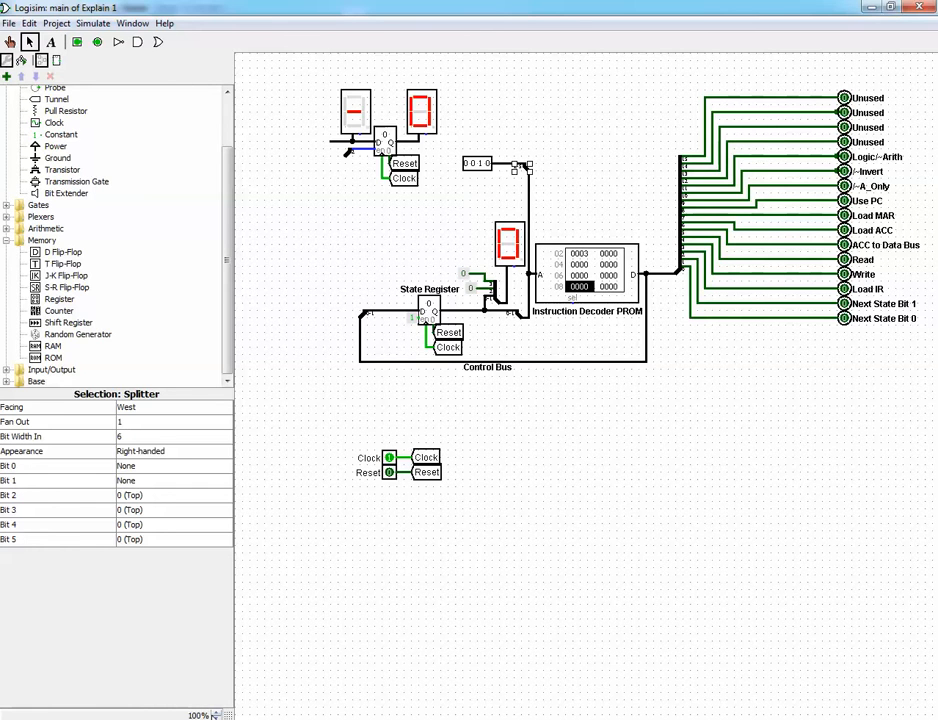
click(544, 486)
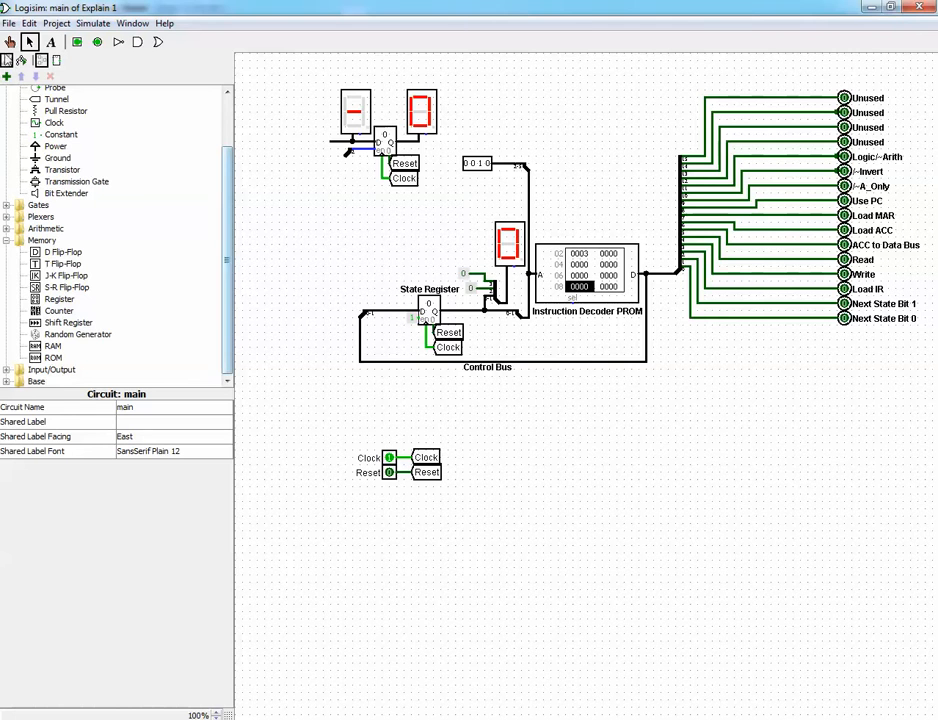
Set the 4-bit instruction input to 0000, reset the circuit, and pulse the clock through states 1, 2, 3 and back to 0
click(9, 42)
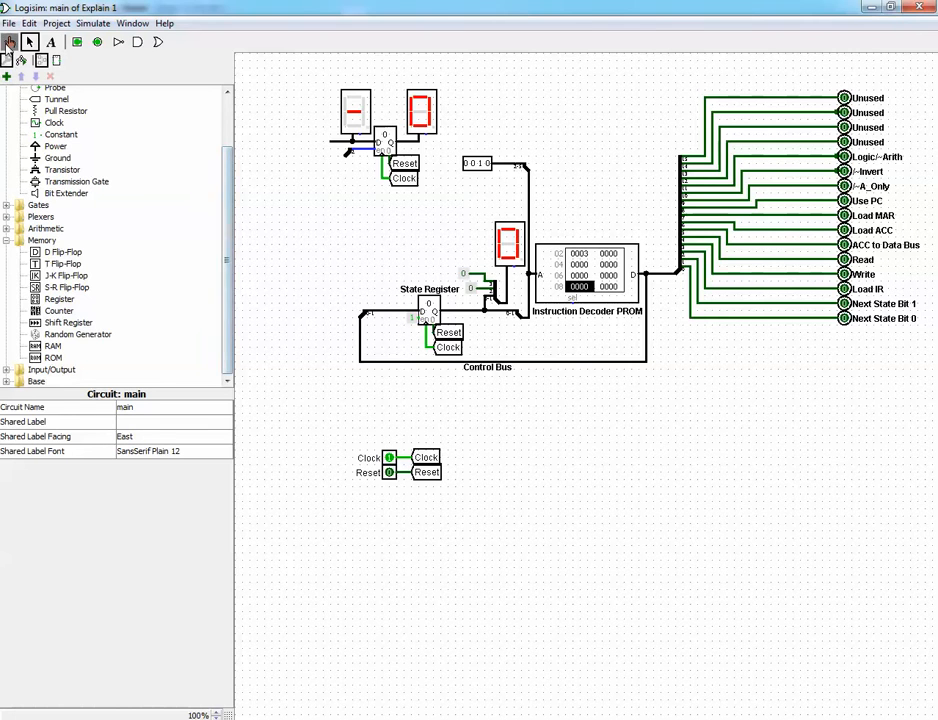
click(479, 163)
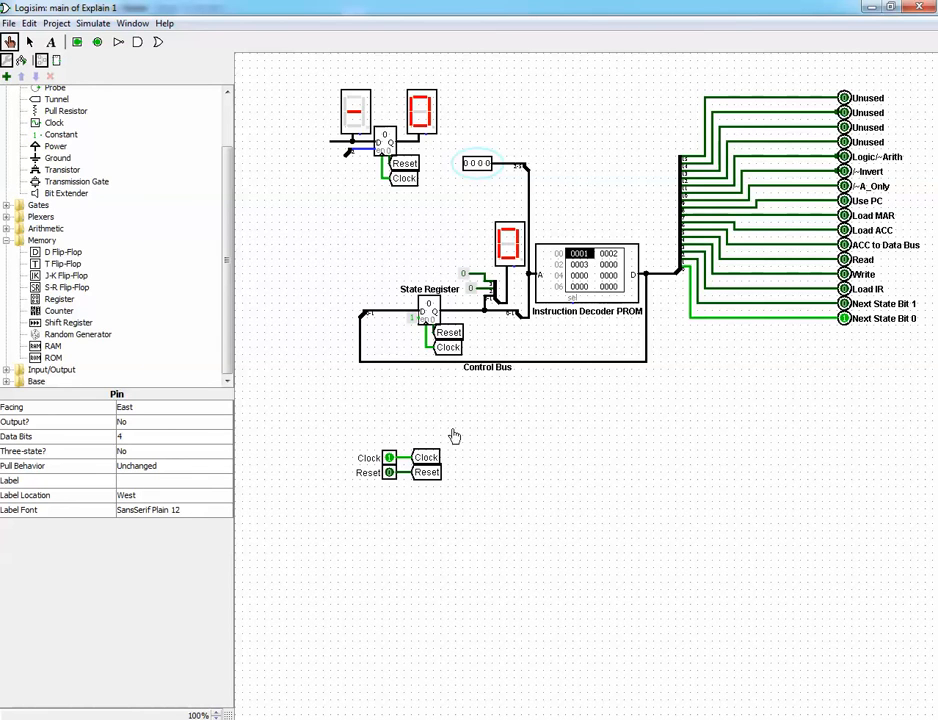
click(389, 473)
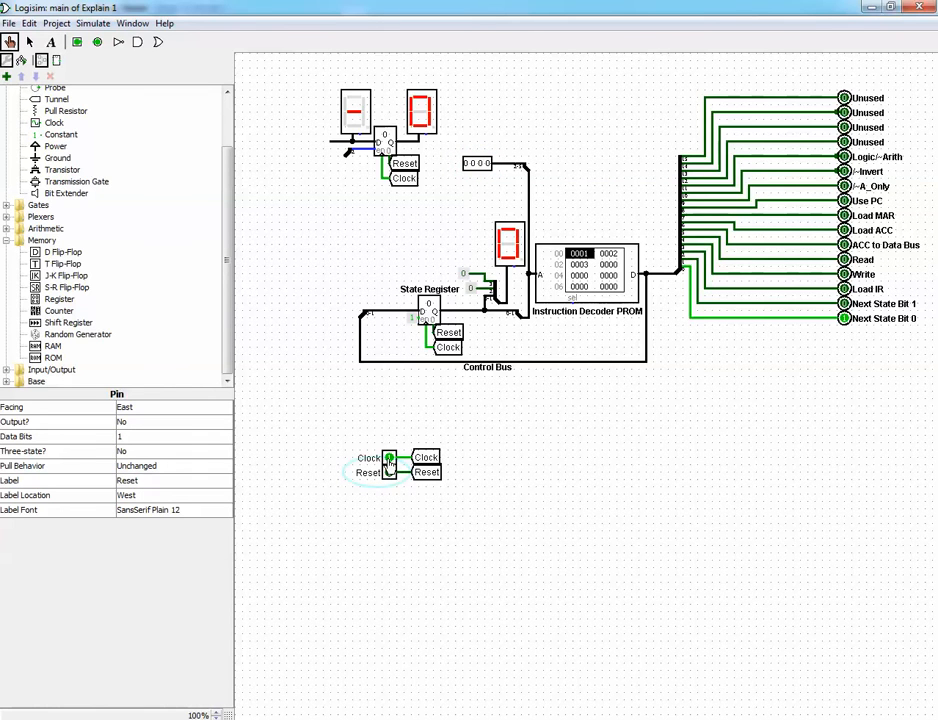
click(389, 459)
click(389, 459)
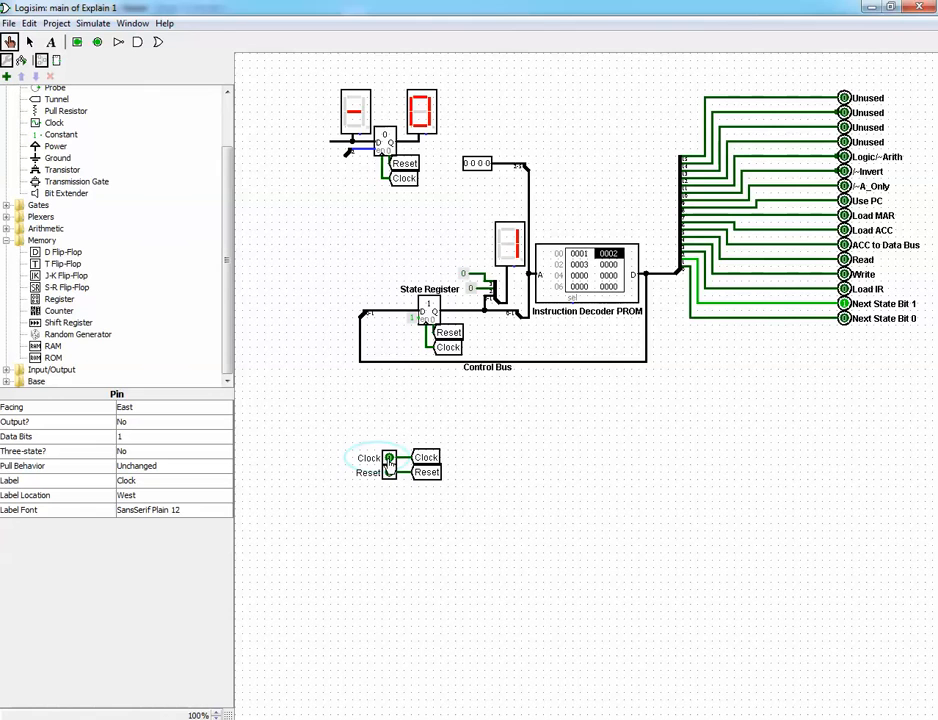
click(389, 459)
click(389, 459)
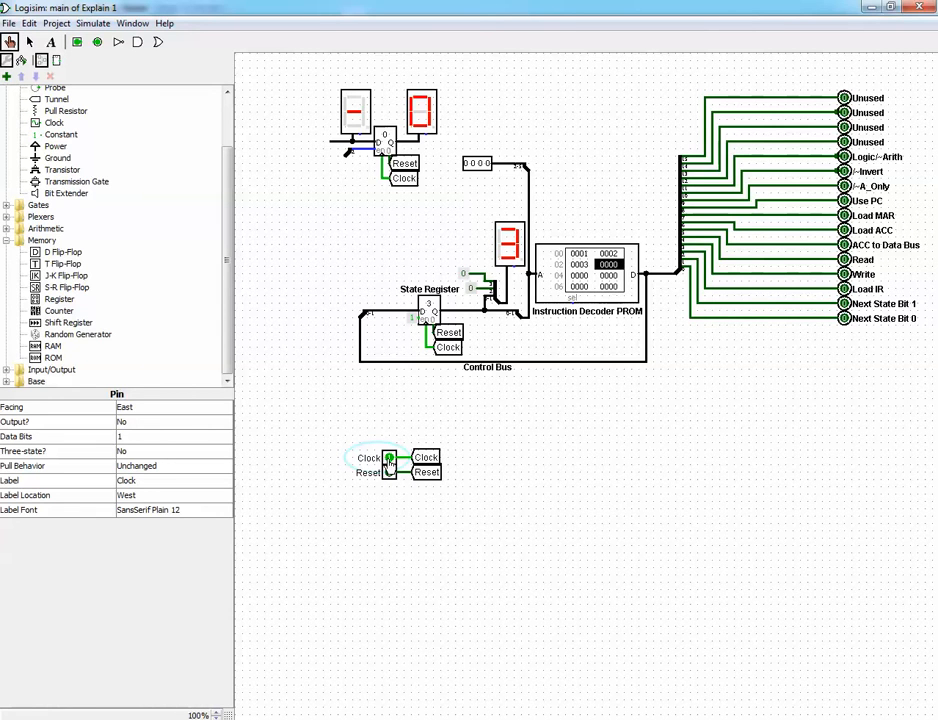
click(389, 459)
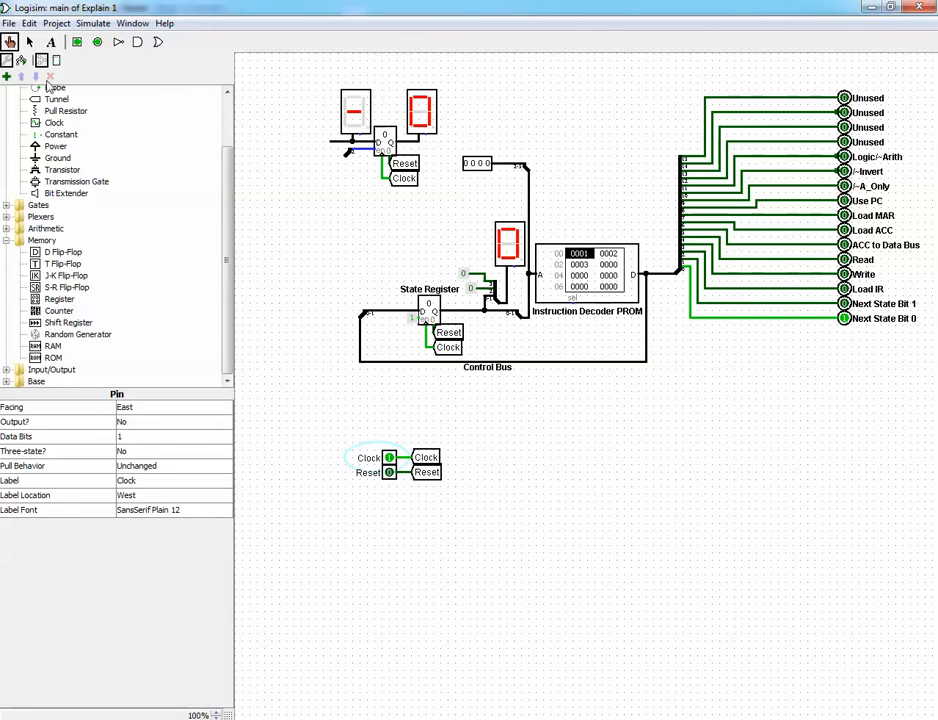
Enter 0001, 0002 and 0003 at addresses 04 through 06 of the Instruction Decoder PROM's contents
click(29, 41)
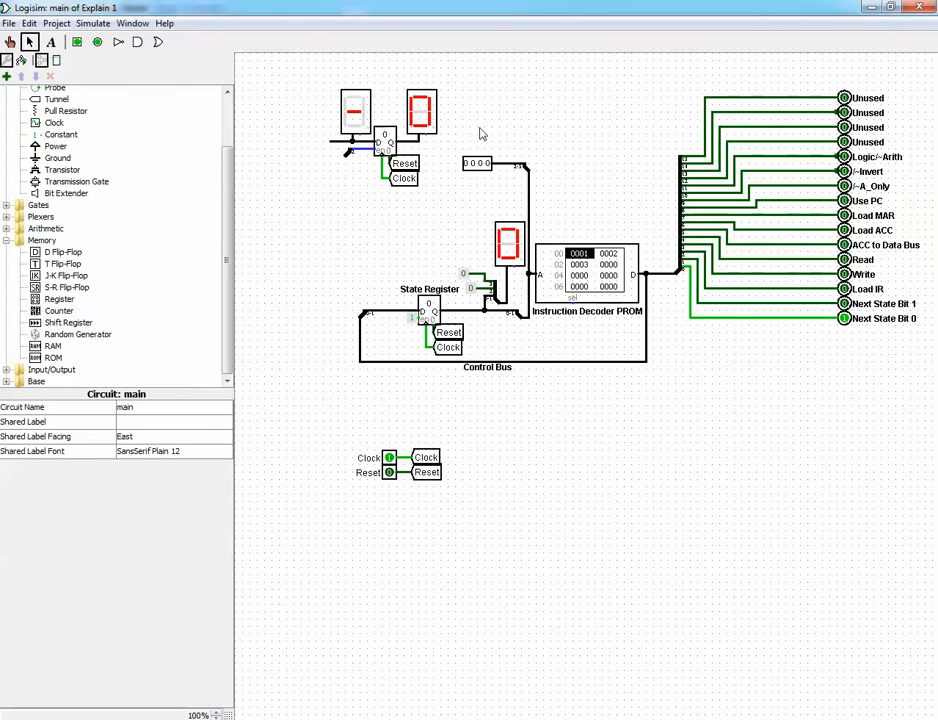
click(562, 297)
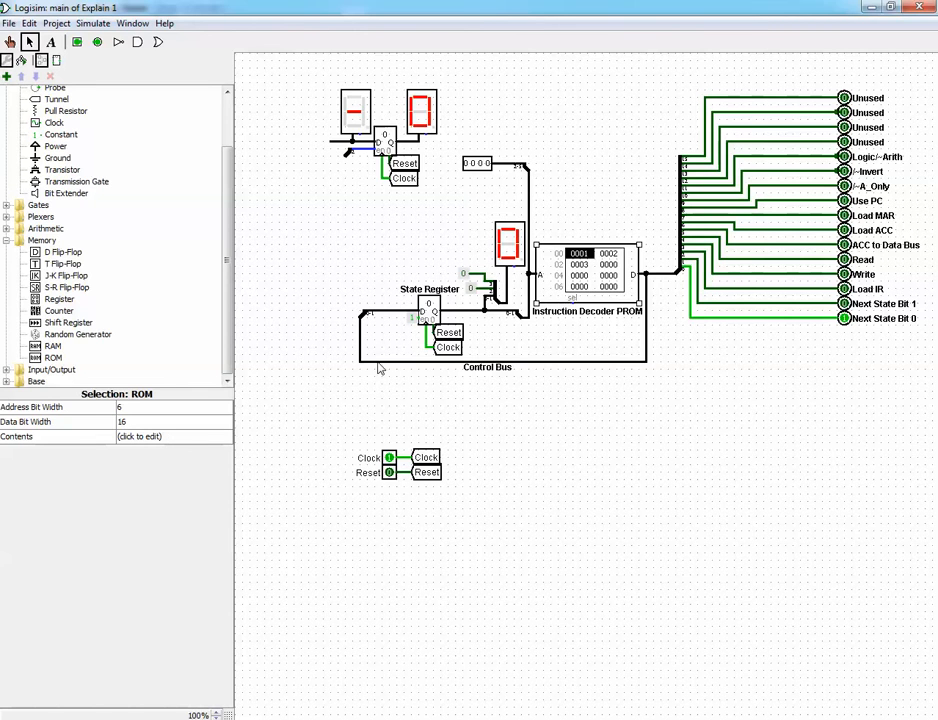
click(146, 440)
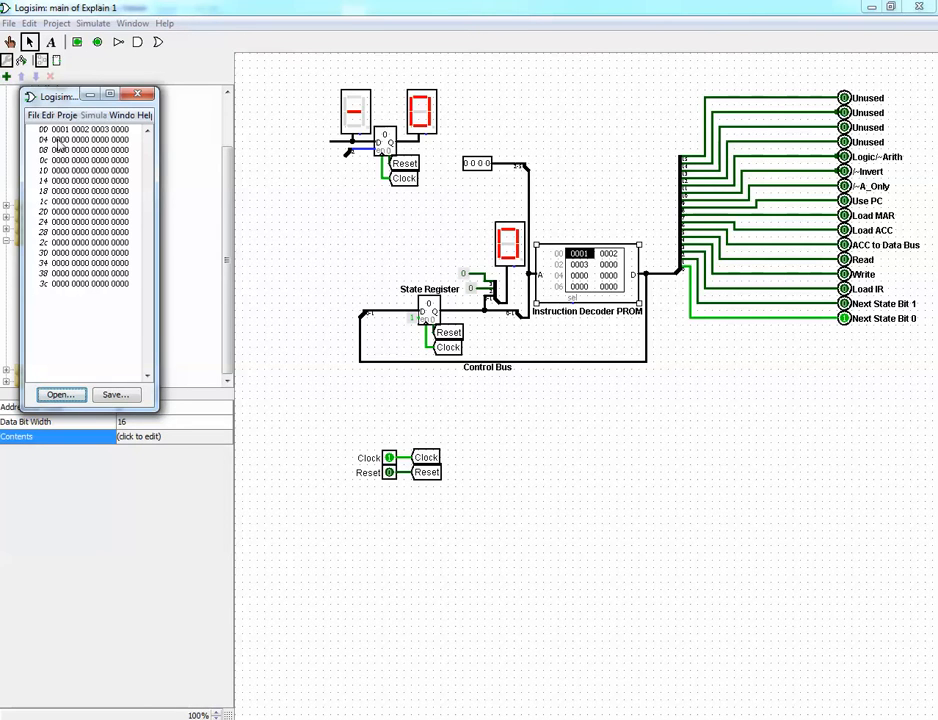
click(60, 140)
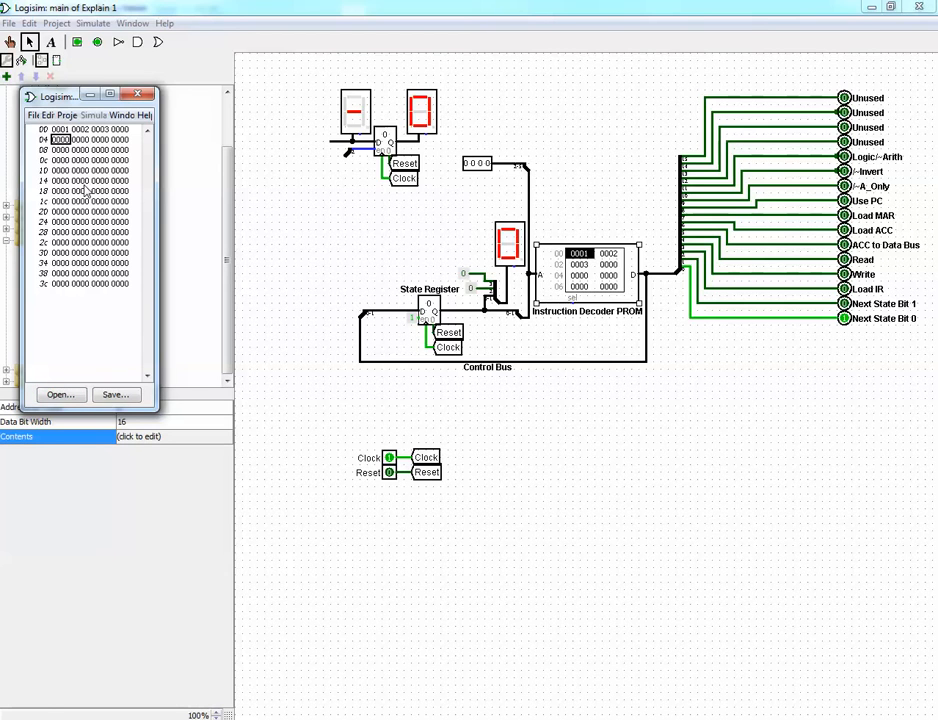
text(1)
key(space)
text(2)
key(space)
text(3)
key(space)
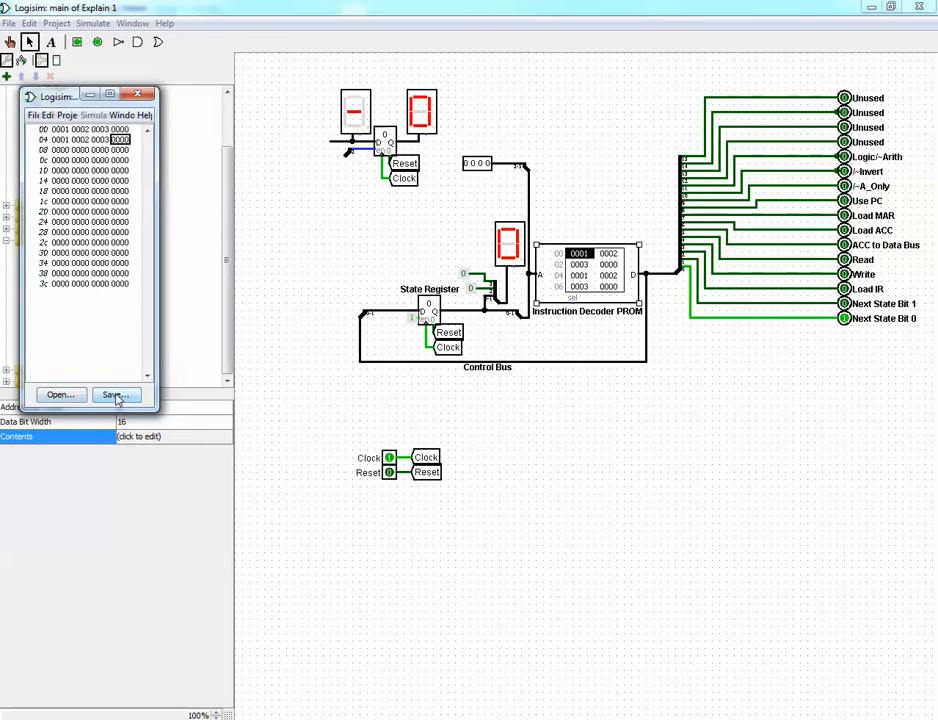
Load the 64_bit_counter file into the Instruction Decoder PROM and close the hex editor
click(57, 395)
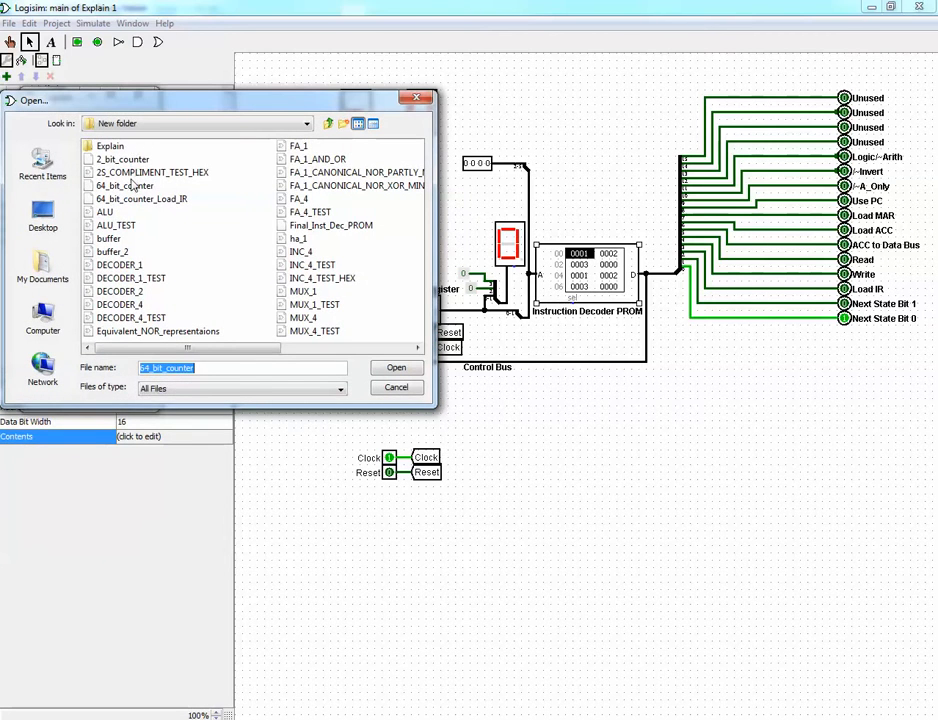
click(133, 187)
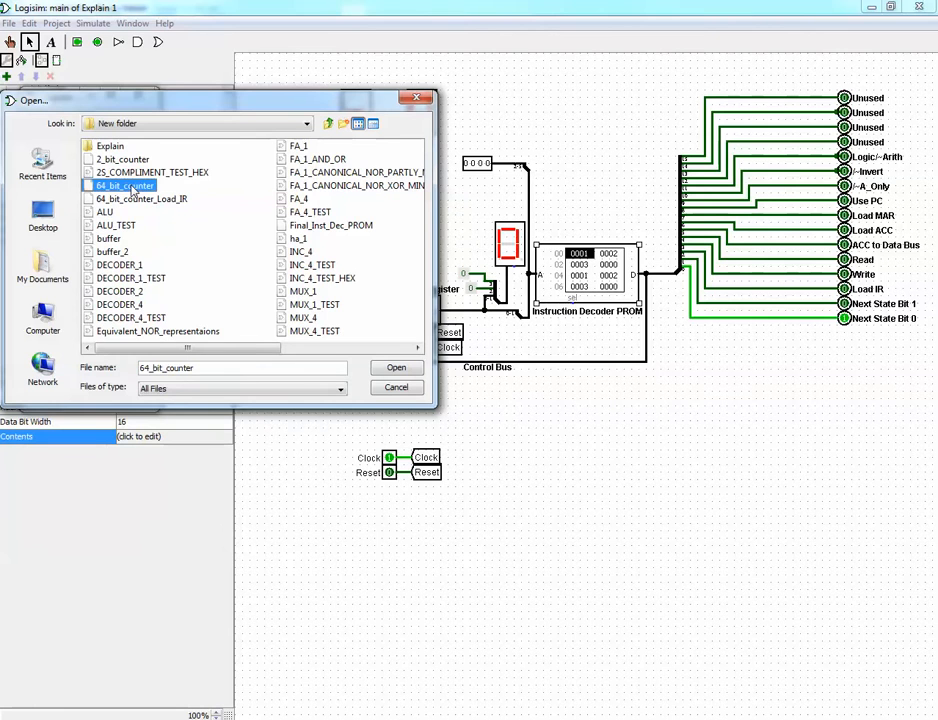
click(132, 178)
double_click(133, 186)
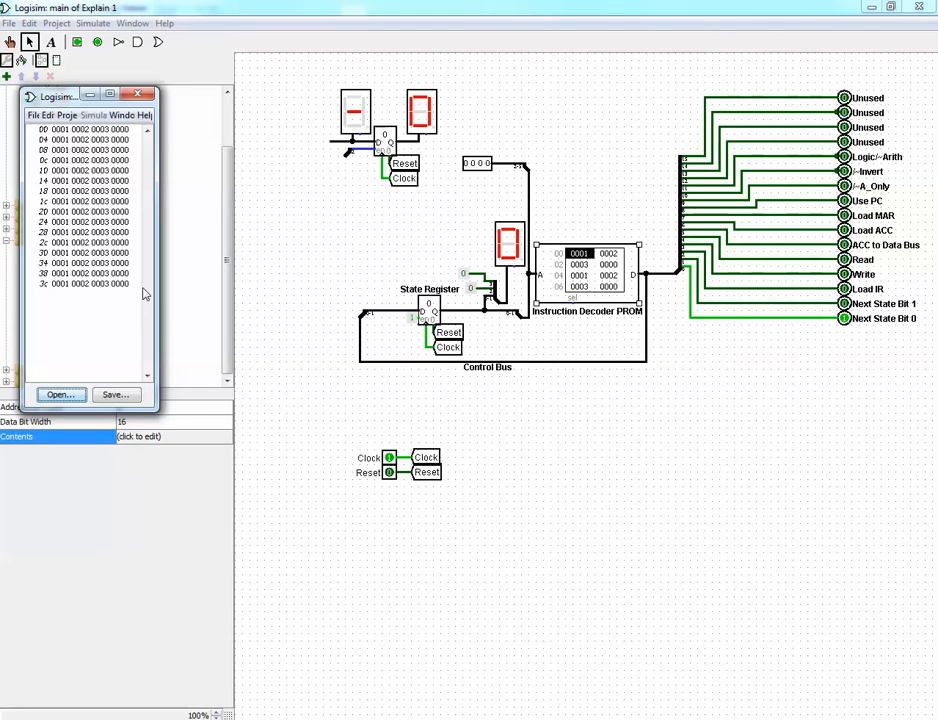
click(137, 93)
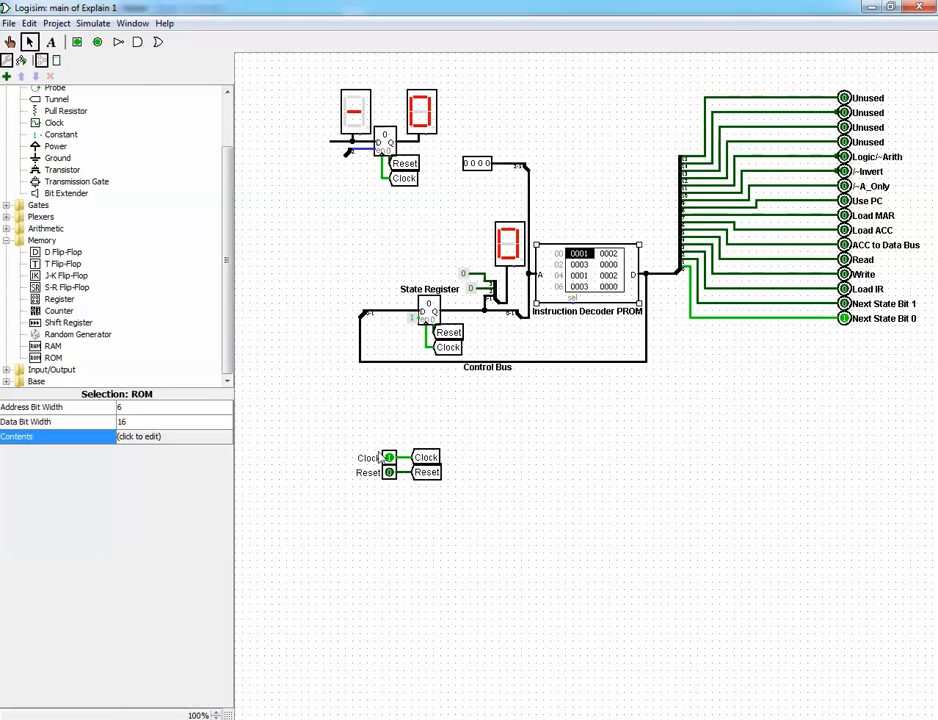
Reset the circuit and pulse the clock until the State Register reaches state 3, with the instruction input at 0000
click(10, 41)
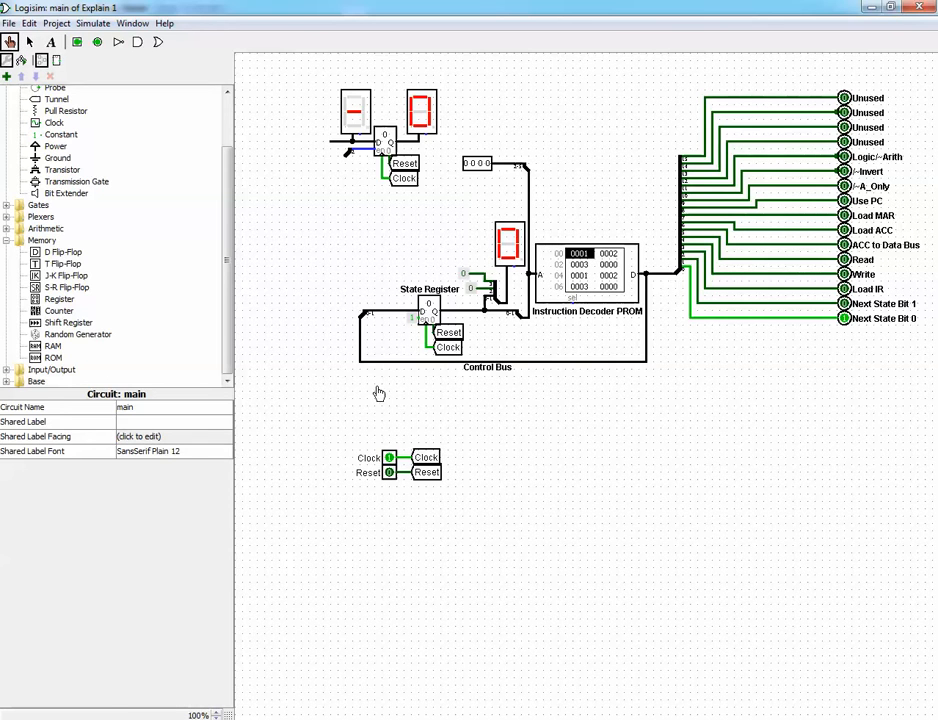
click(389, 472)
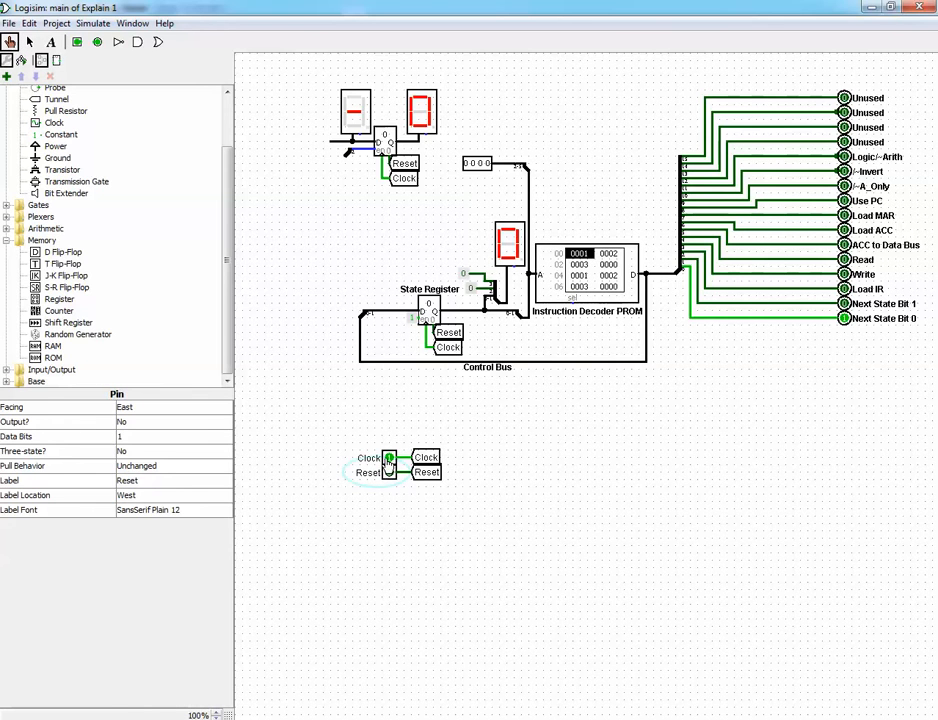
click(388, 458)
click(388, 458)
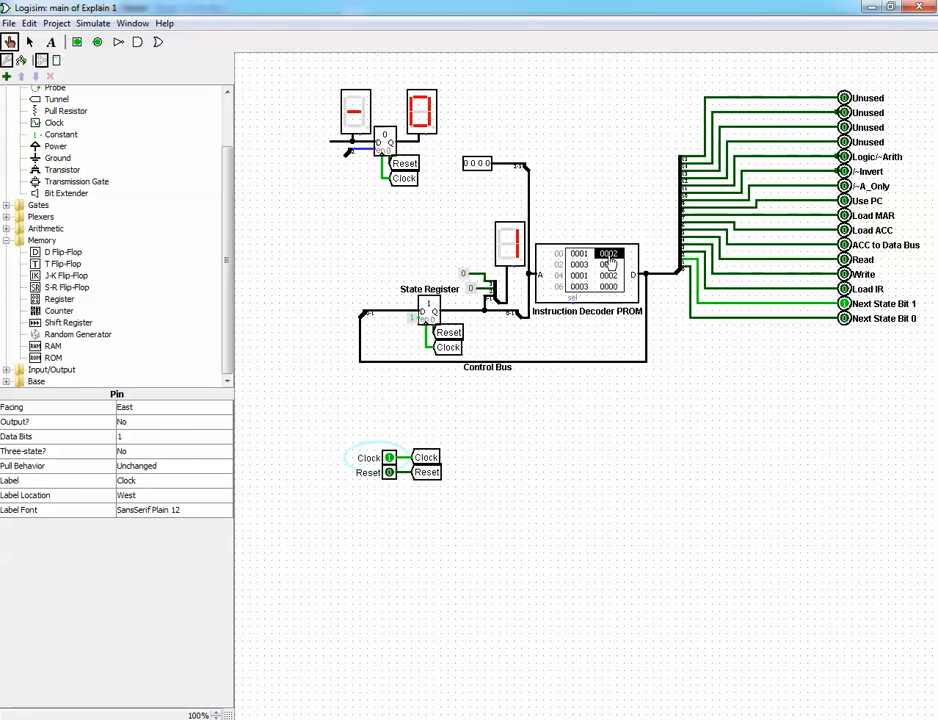
click(390, 460)
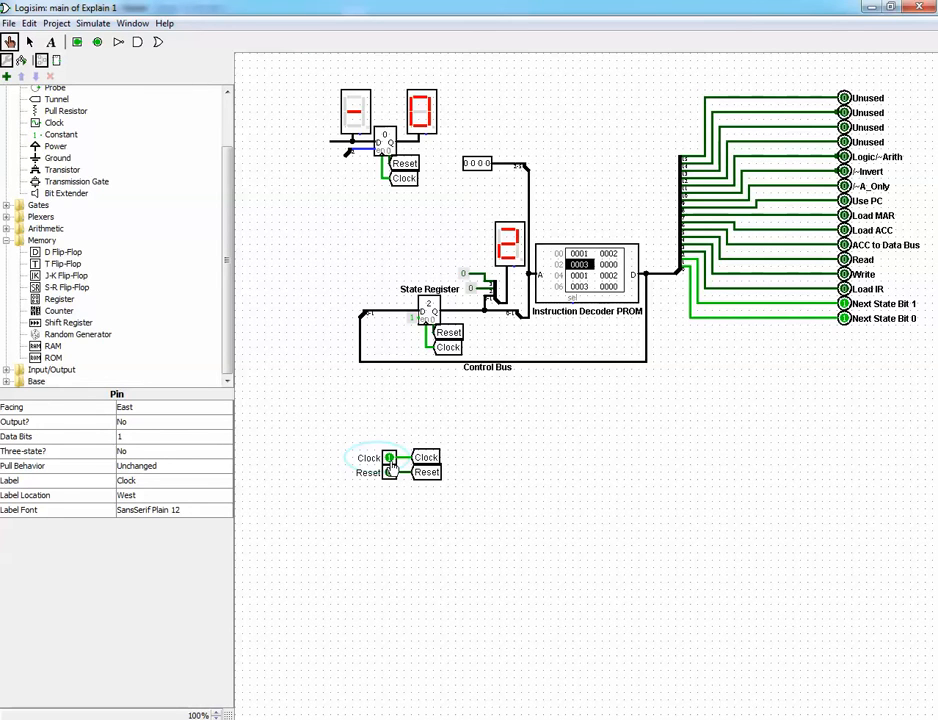
click(391, 462)
click(391, 462)
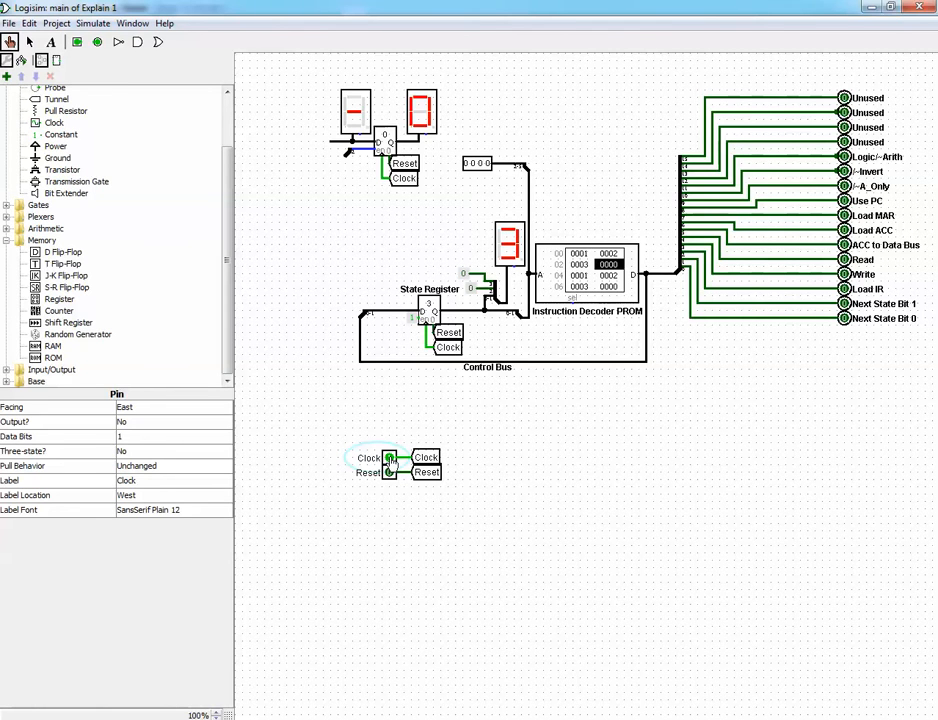
Switch the instruction input to 0001 and back to 0000 to compare the PROM addresses selected in state 3
click(488, 166)
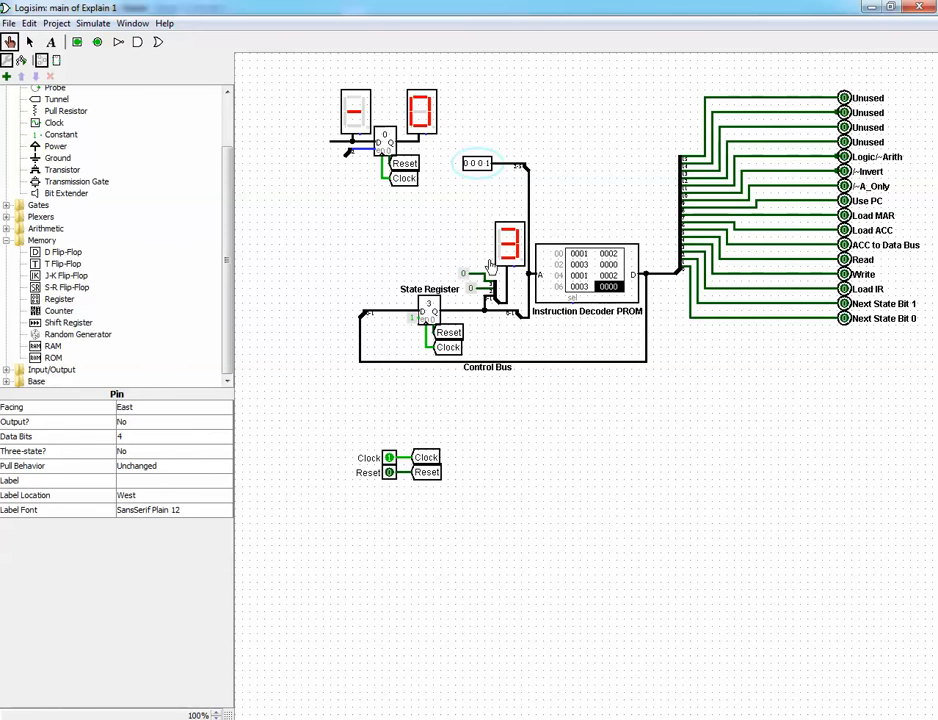
click(29, 43)
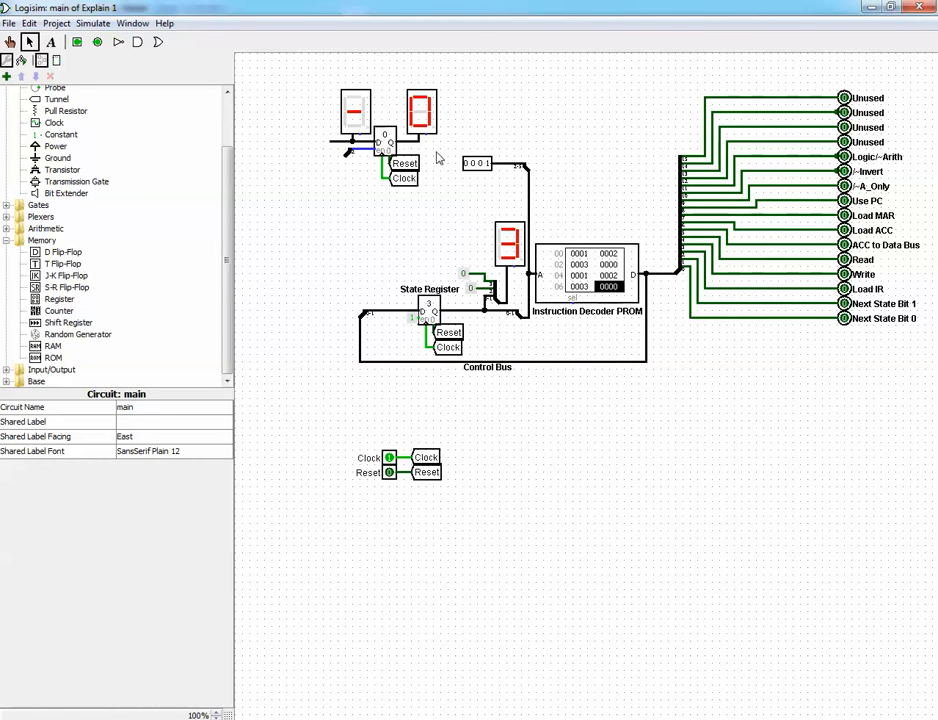
click(9, 41)
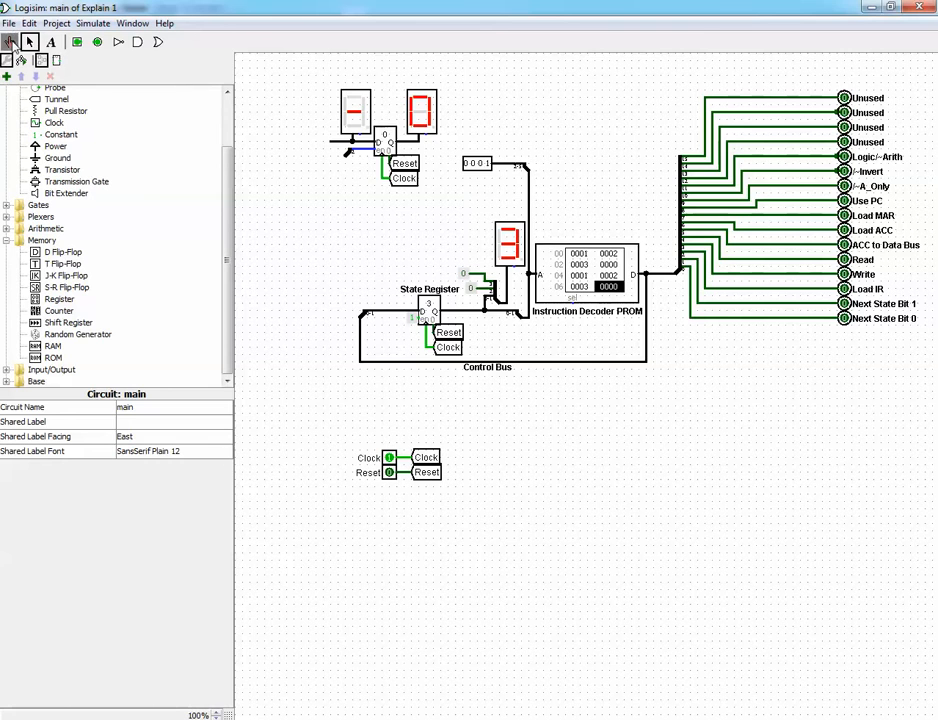
click(487, 163)
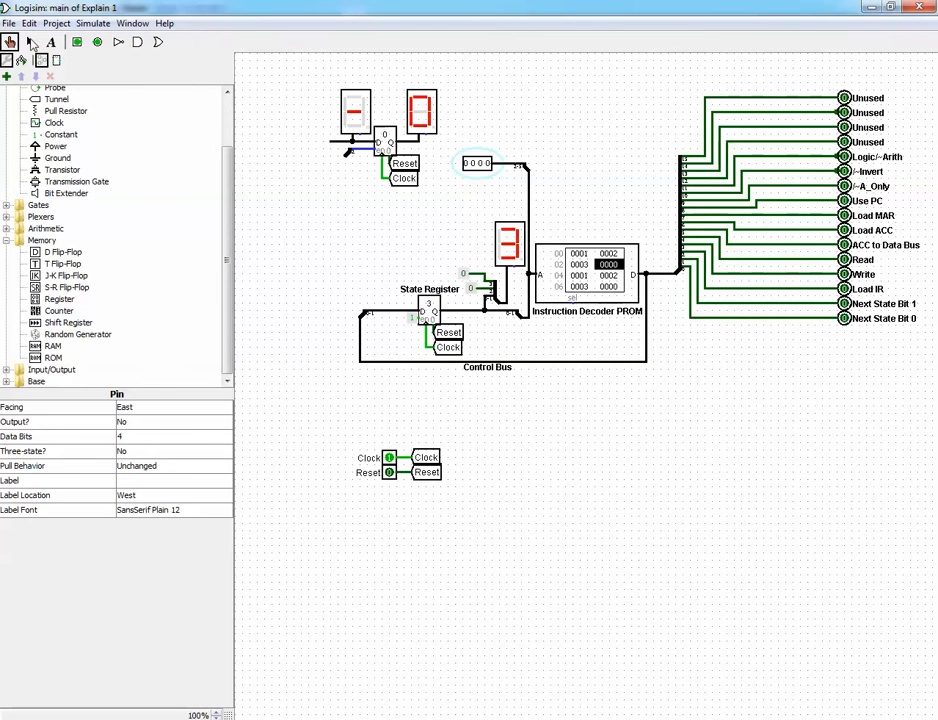
Examine the four-word rows stored in the Instruction Decoder PROM and close the hex editor
click(29, 41)
click(571, 292)
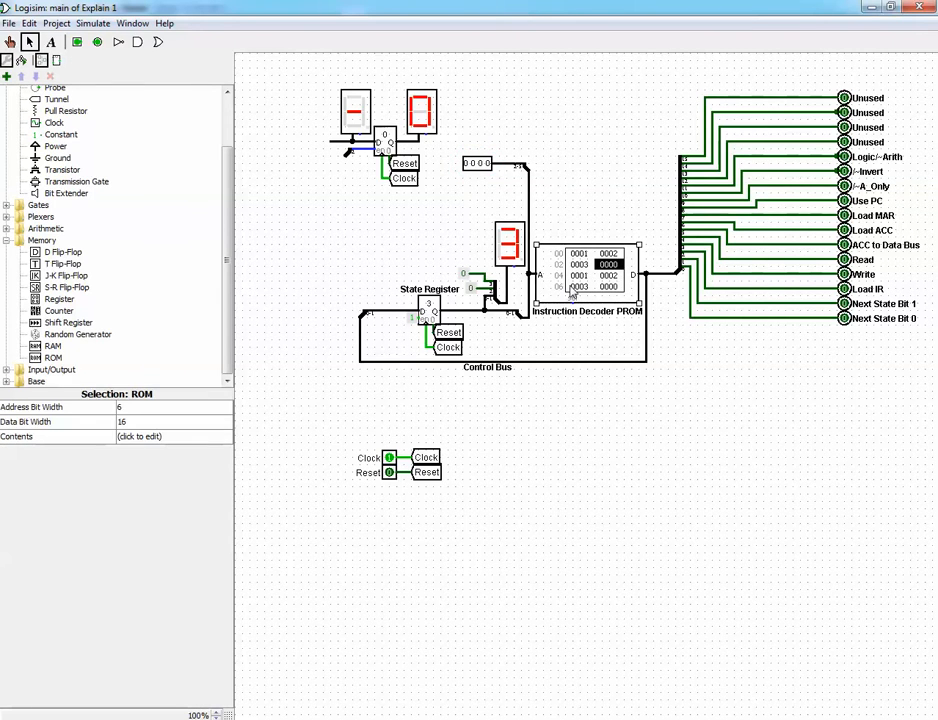
click(137, 440)
click(135, 440)
click(135, 440)
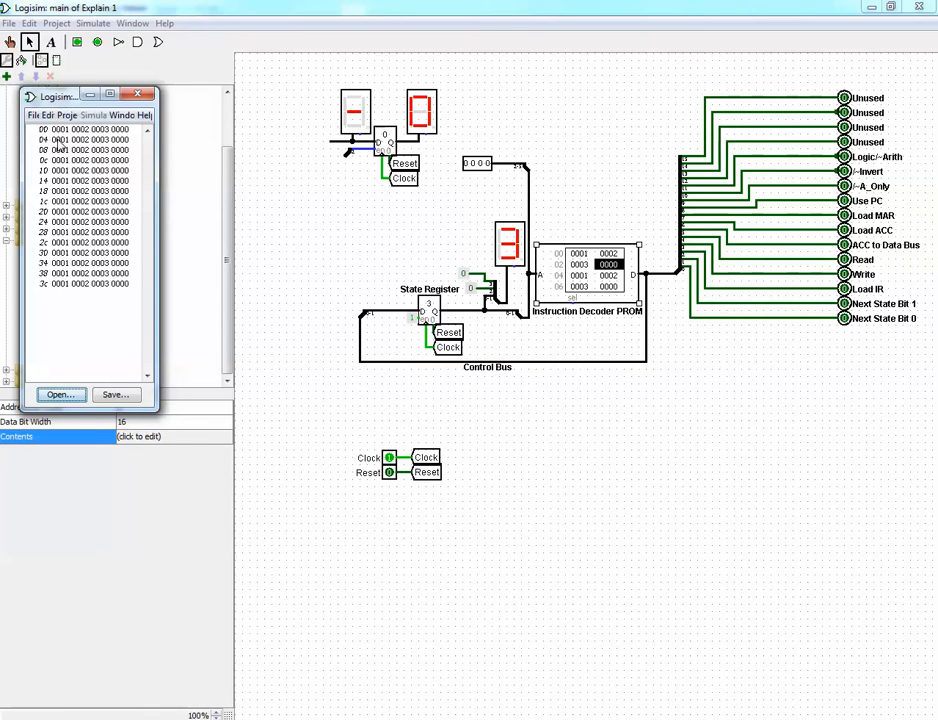
click(137, 94)
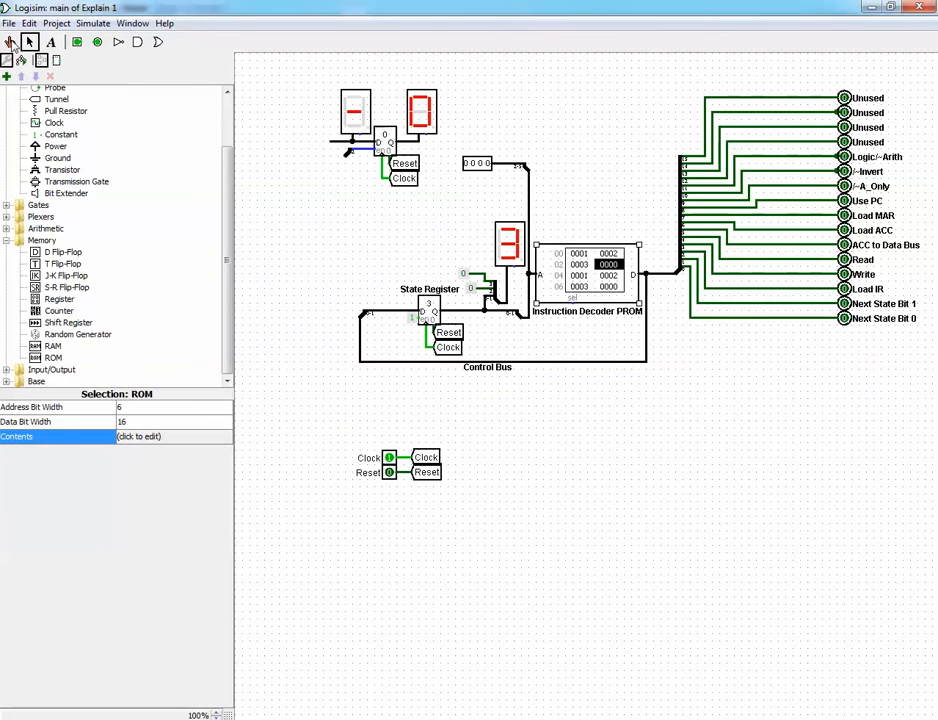
Set the instruction input to 0001 and pulse the clock through states 0, 1, 2 and 3
click(9, 41)
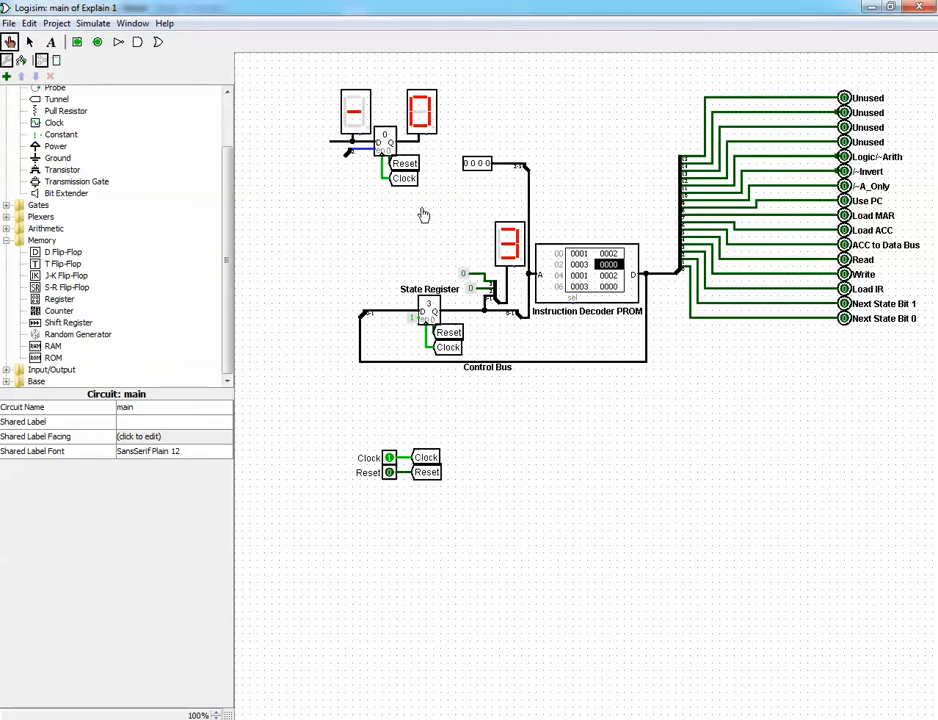
click(486, 166)
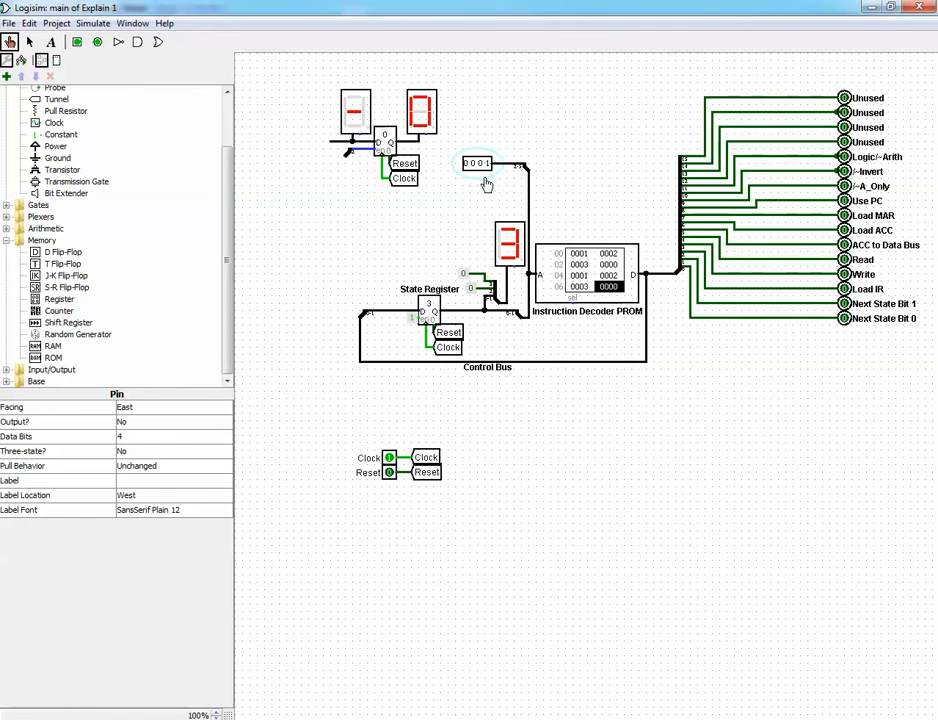
click(487, 166)
click(389, 459)
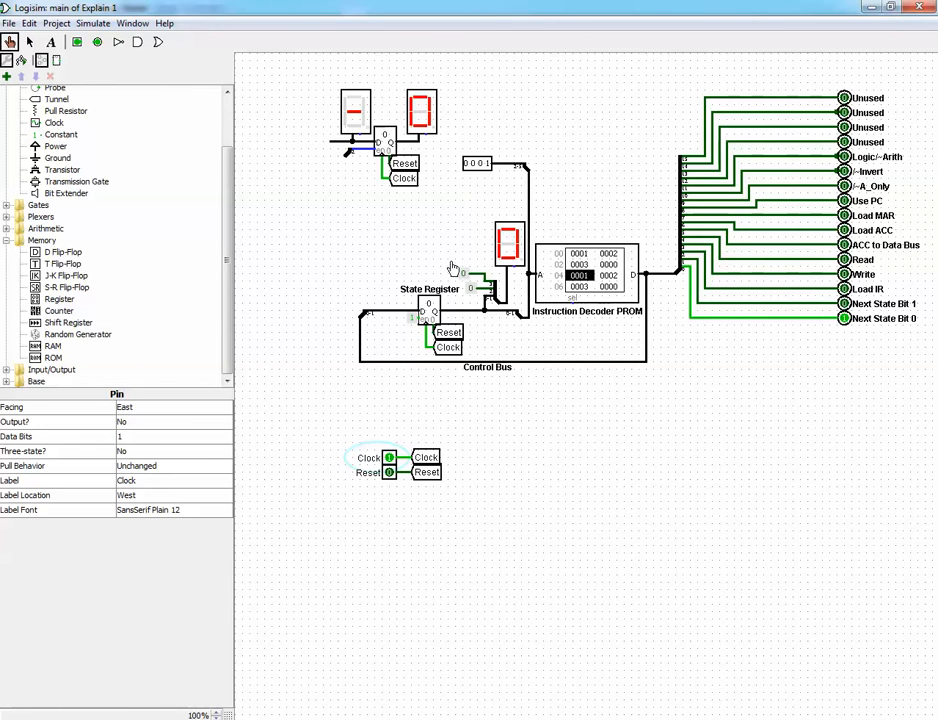
click(389, 458)
click(389, 460)
click(389, 460)
click(389, 460)
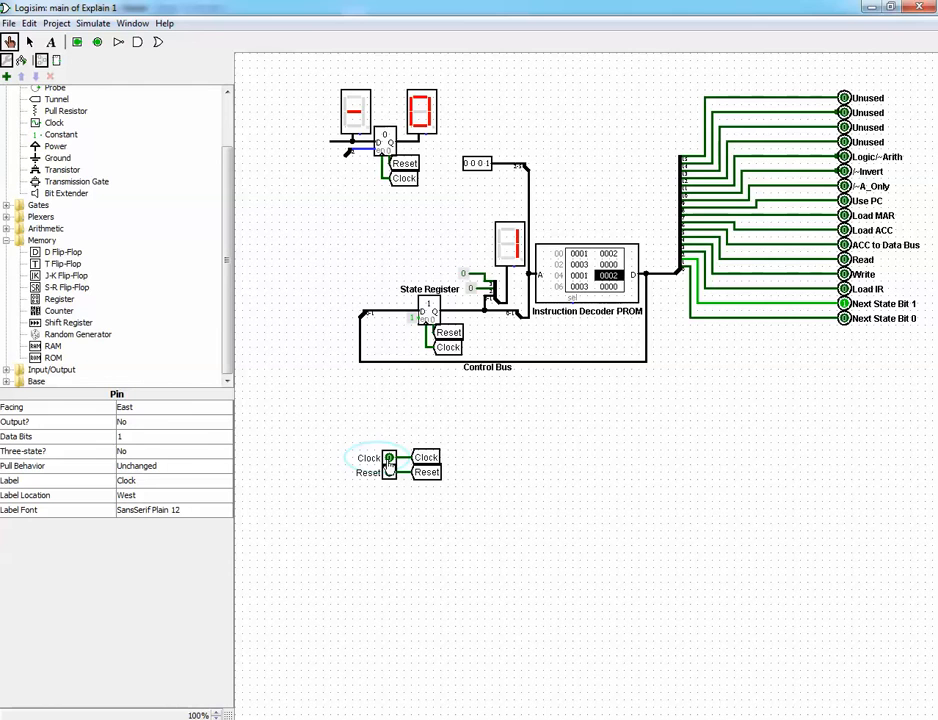
click(389, 460)
click(389, 460)
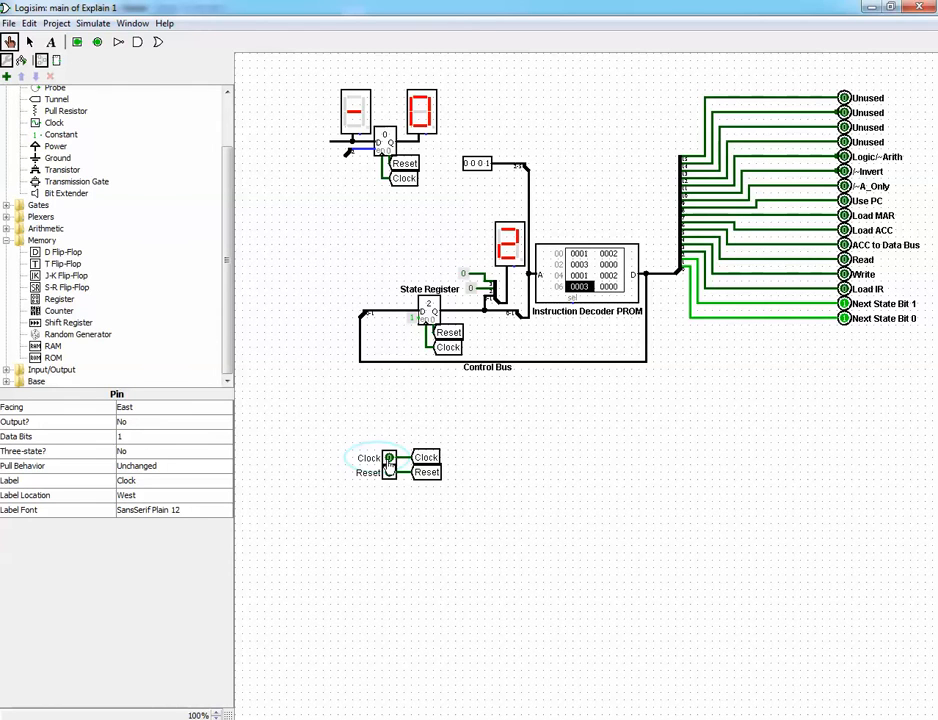
click(389, 460)
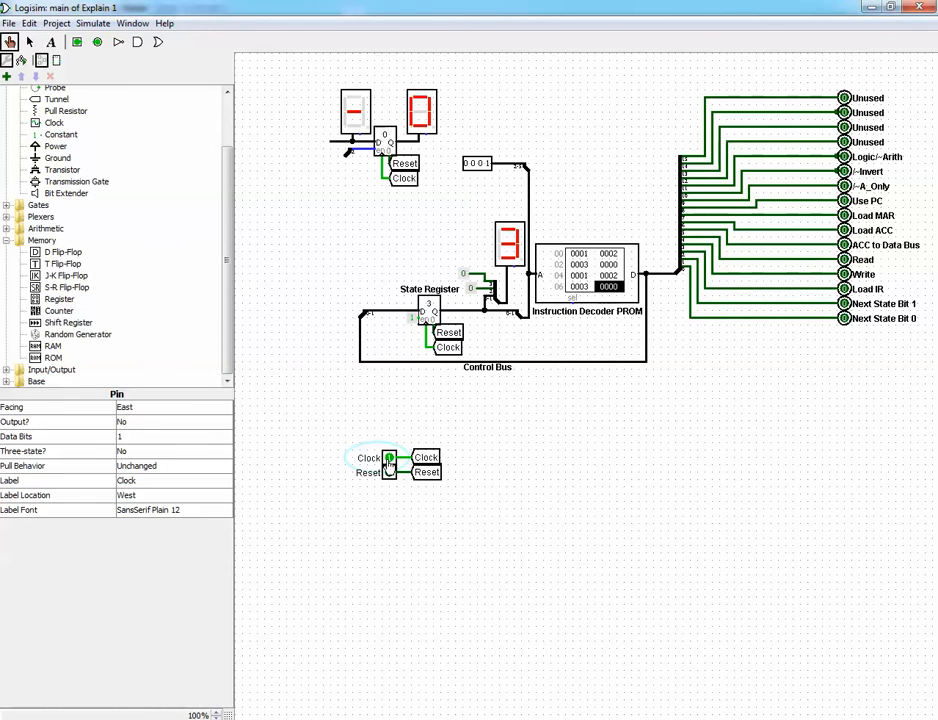
Set the instruction input to 0010 and pulse the clock once to bring the State Register to state 0
click(481, 164)
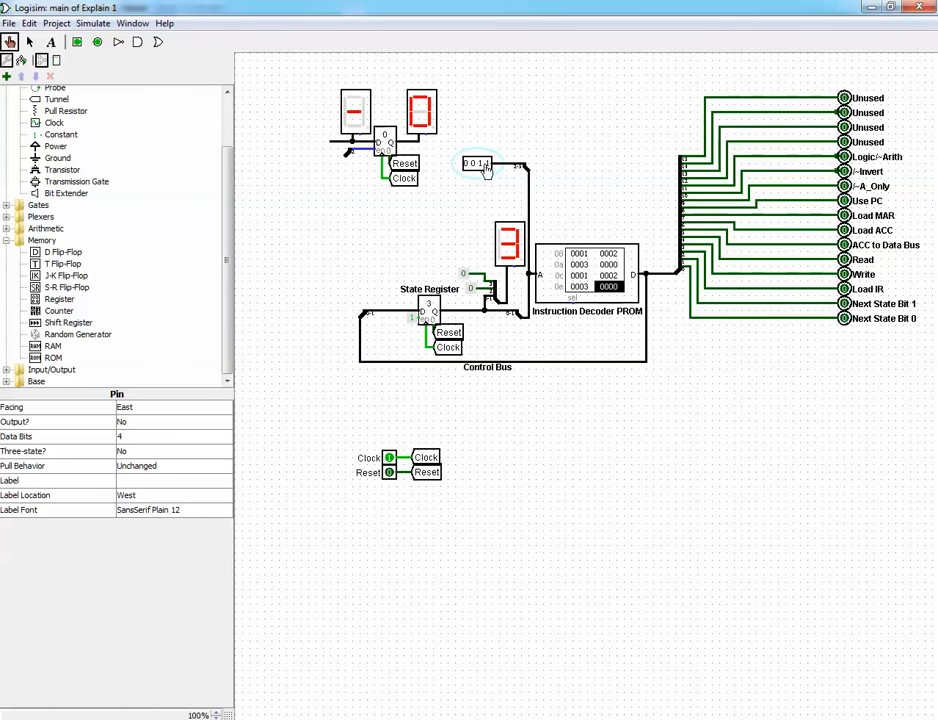
click(488, 167)
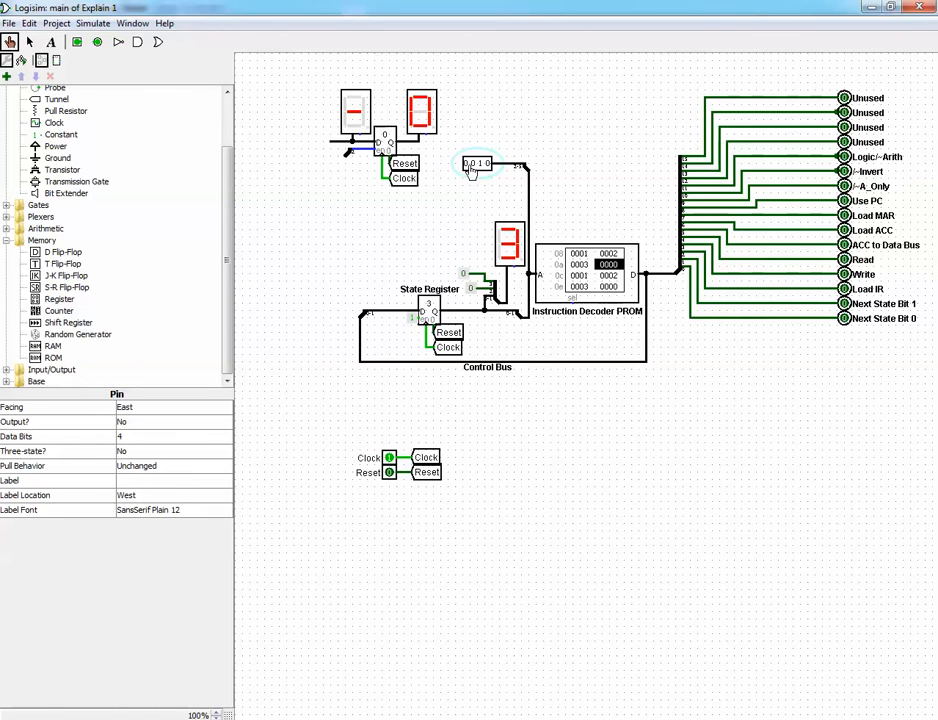
click(389, 458)
click(389, 458)
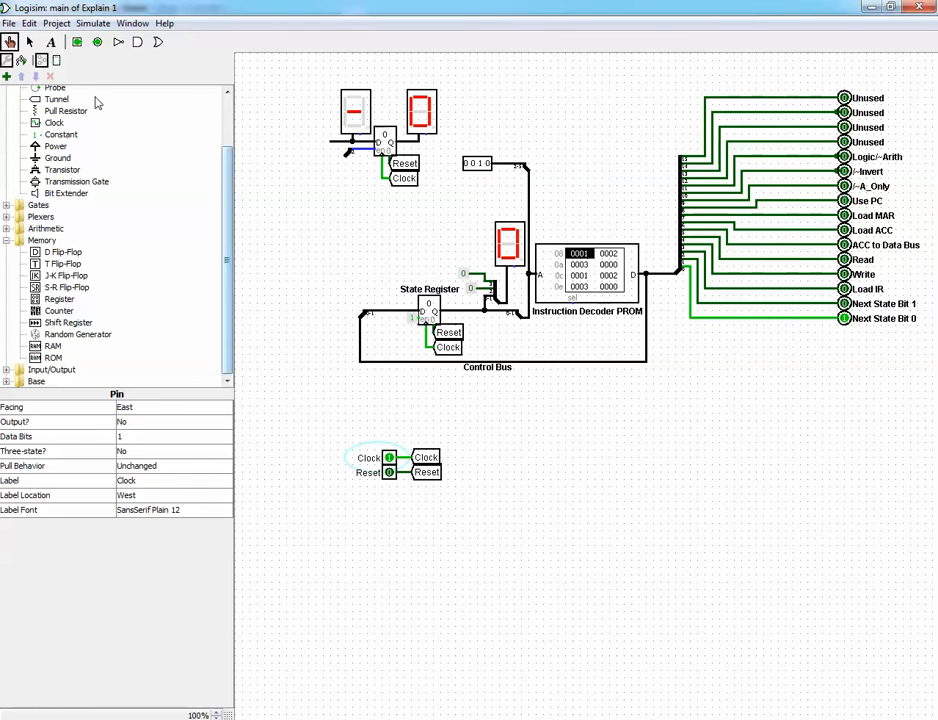
Examine the Instruction Decoder PROM's contents in the hex editor and close it
click(29, 44)
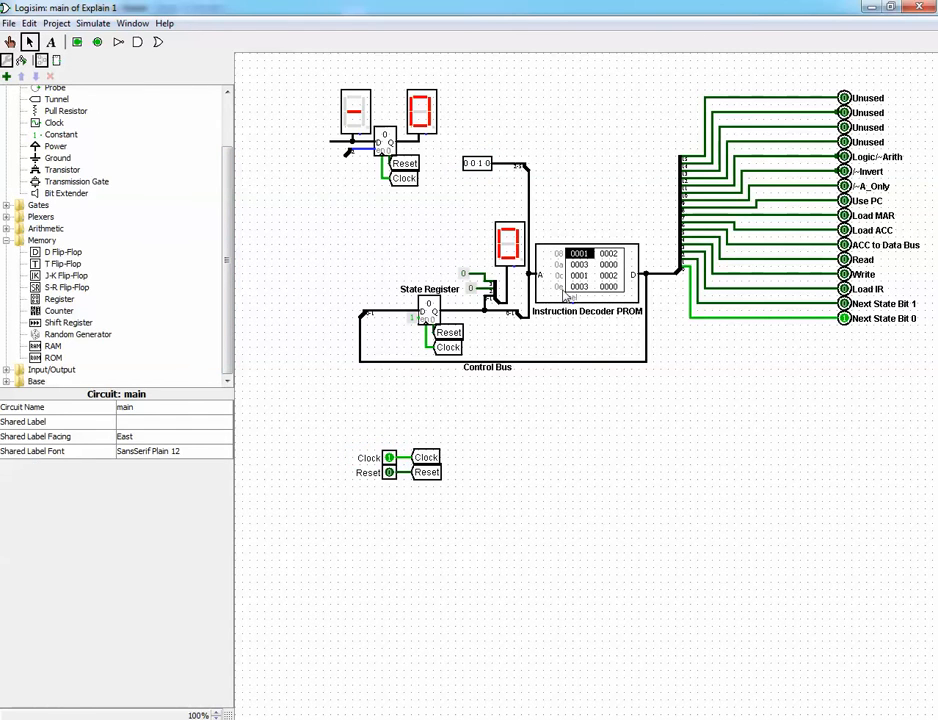
click(566, 295)
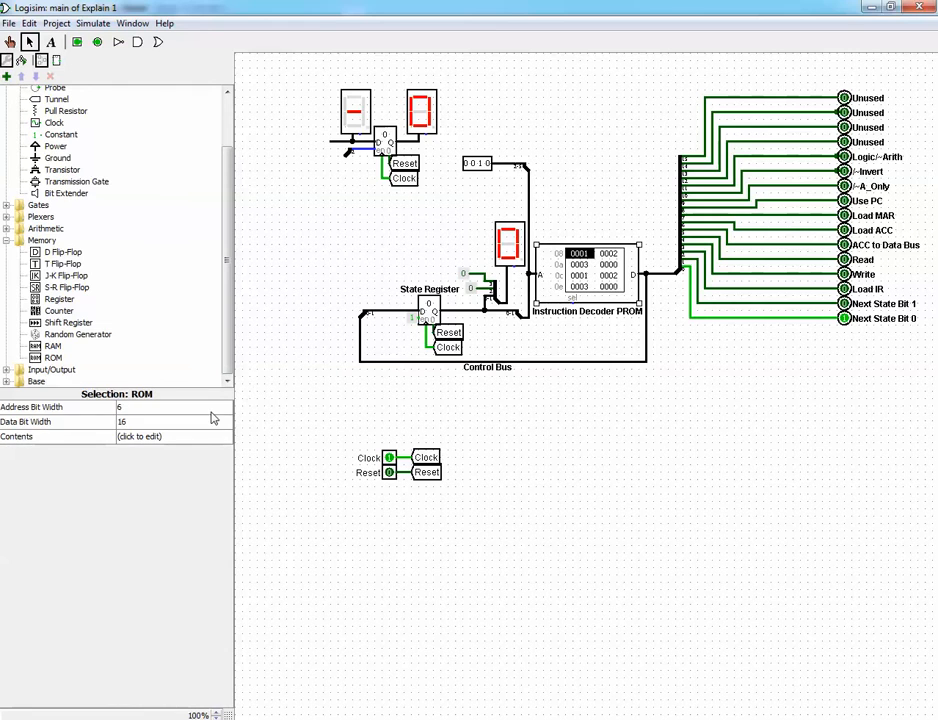
click(190, 437)
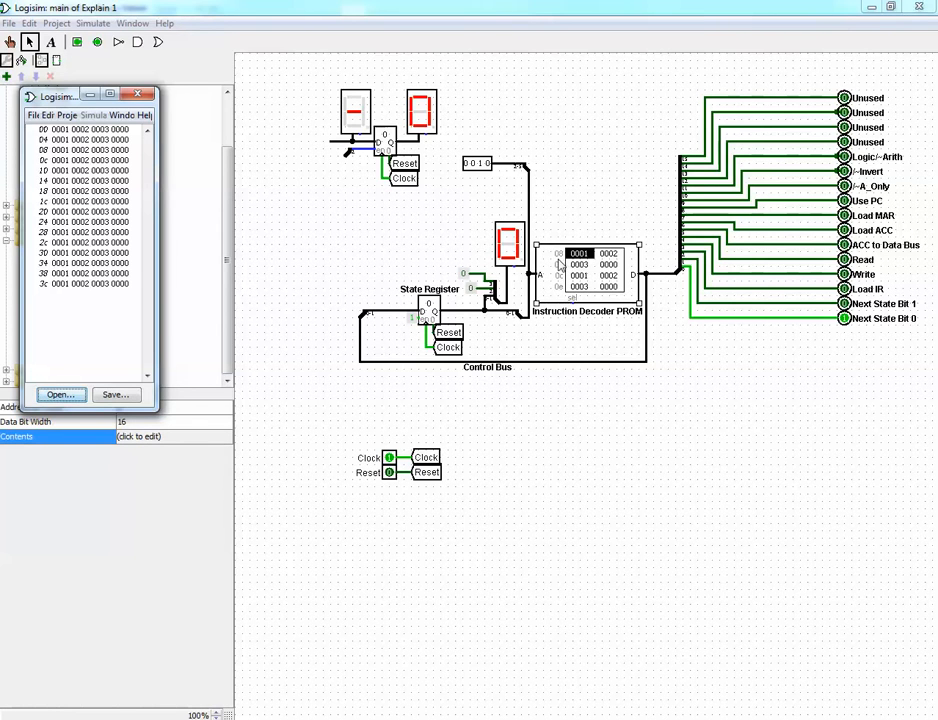
click(139, 94)
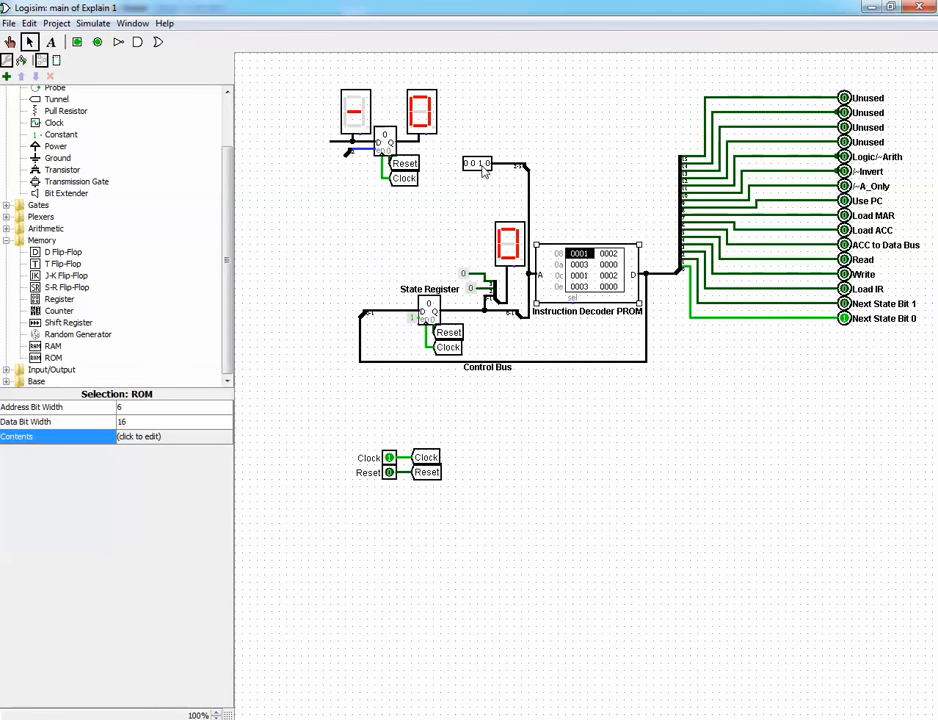
Detach the 4-bit instruction input pin from the PROM address wire and move it clear, deleting the stretched wire segments
mouse_move(483, 170)
mouse_down()
mouse_move(445, 188)
mouse_move(436, 211)
mouse_move(418, 214)
mouse_move(425, 219)
mouse_up()
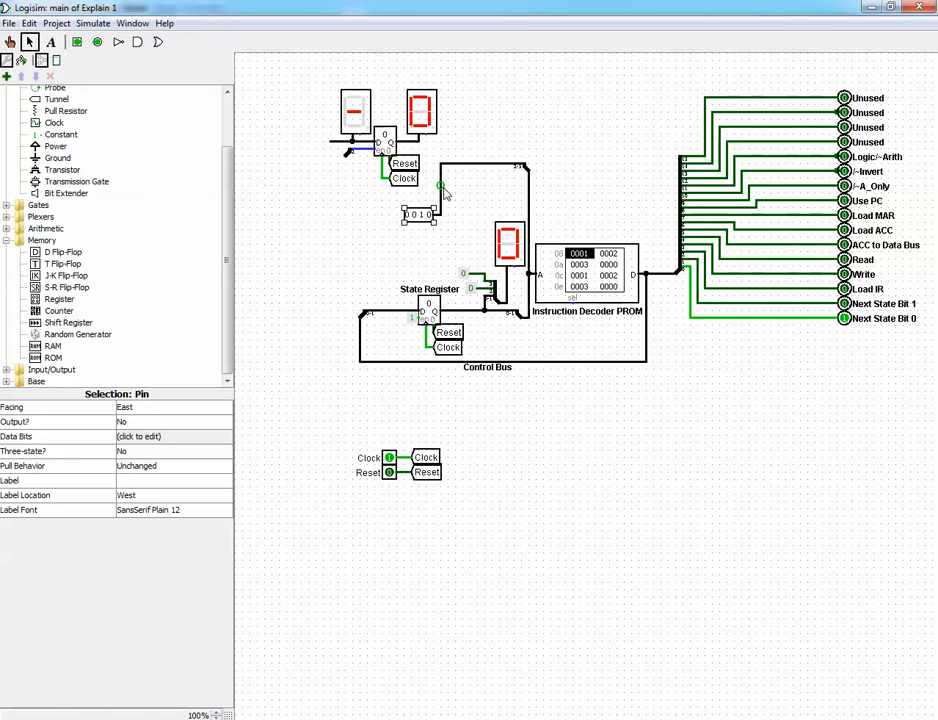
click(445, 197)
key(Delete)
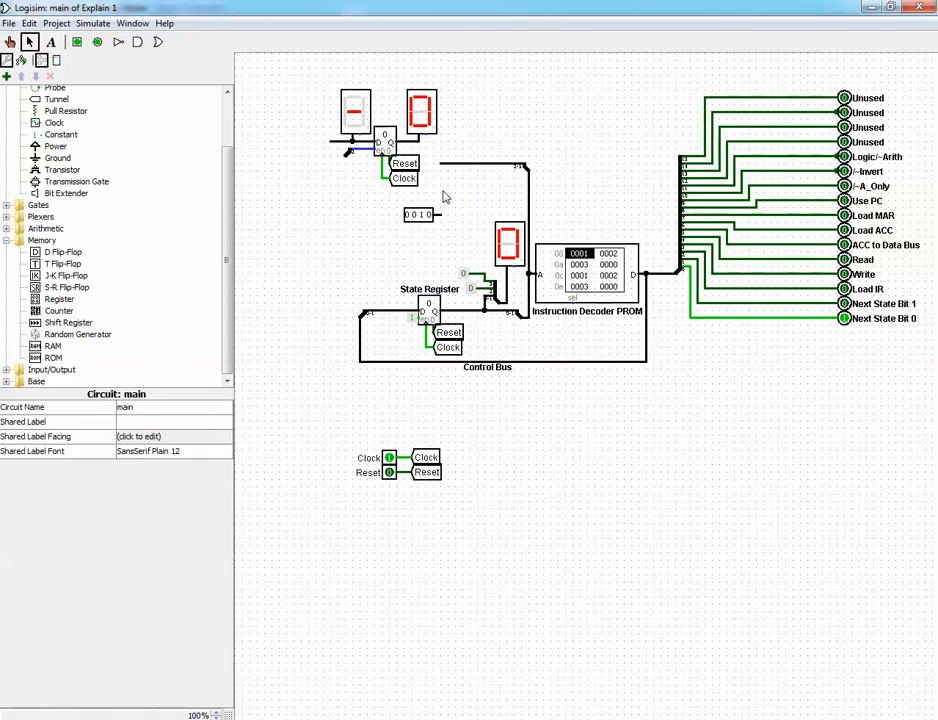
click(410, 214)
drag(412, 215, 288, 216)
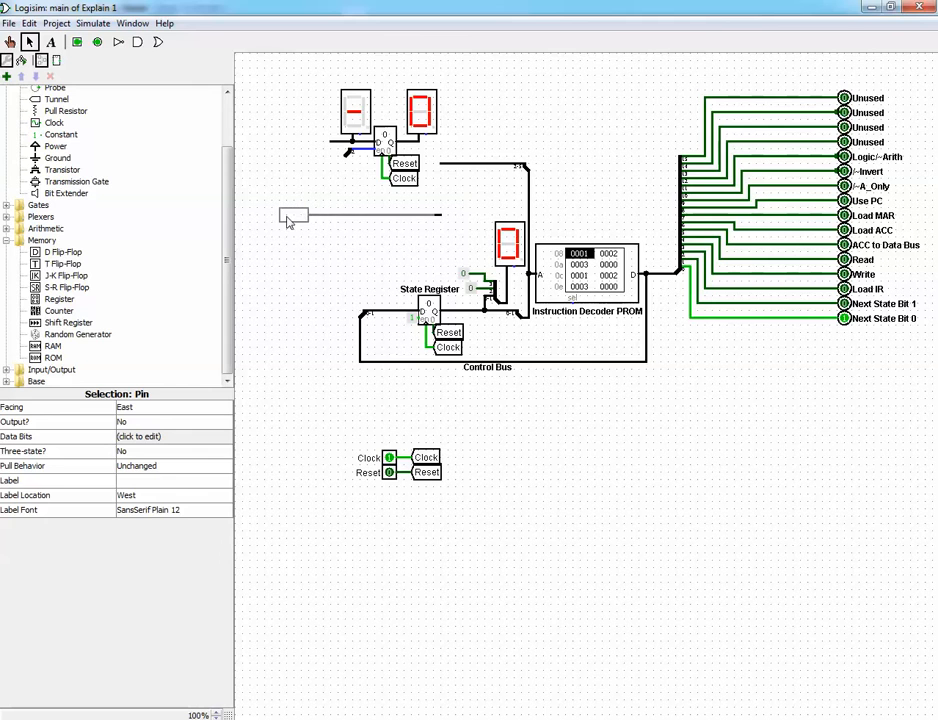
click(369, 216)
key(Delete)
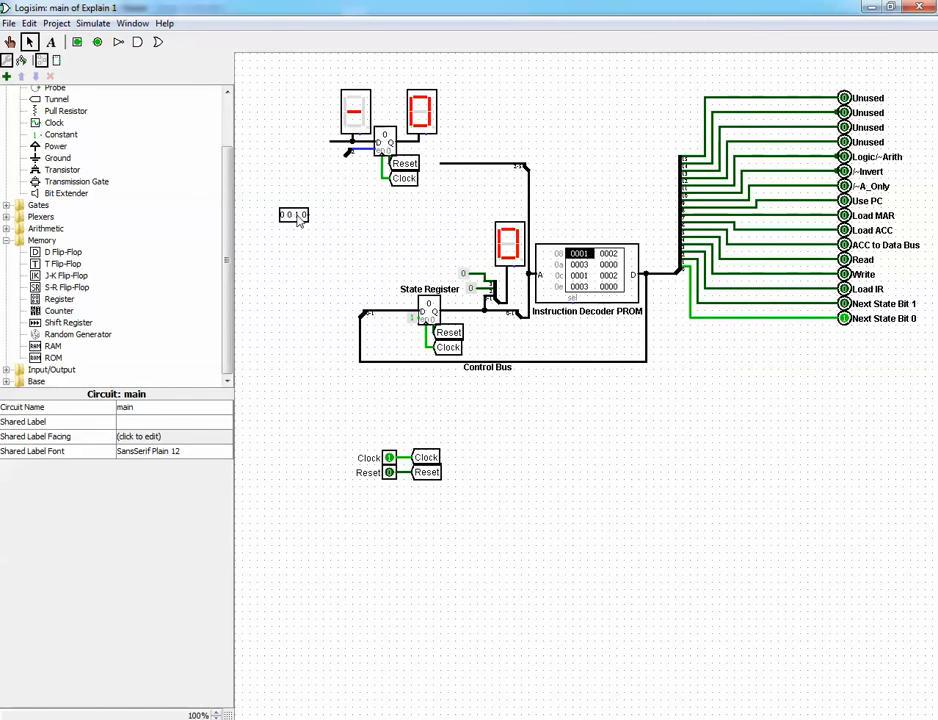
Connect the instruction input pin to the upper 4-bit register's D input and wire its Q output to the PROM address line
drag(296, 214, 314, 143)
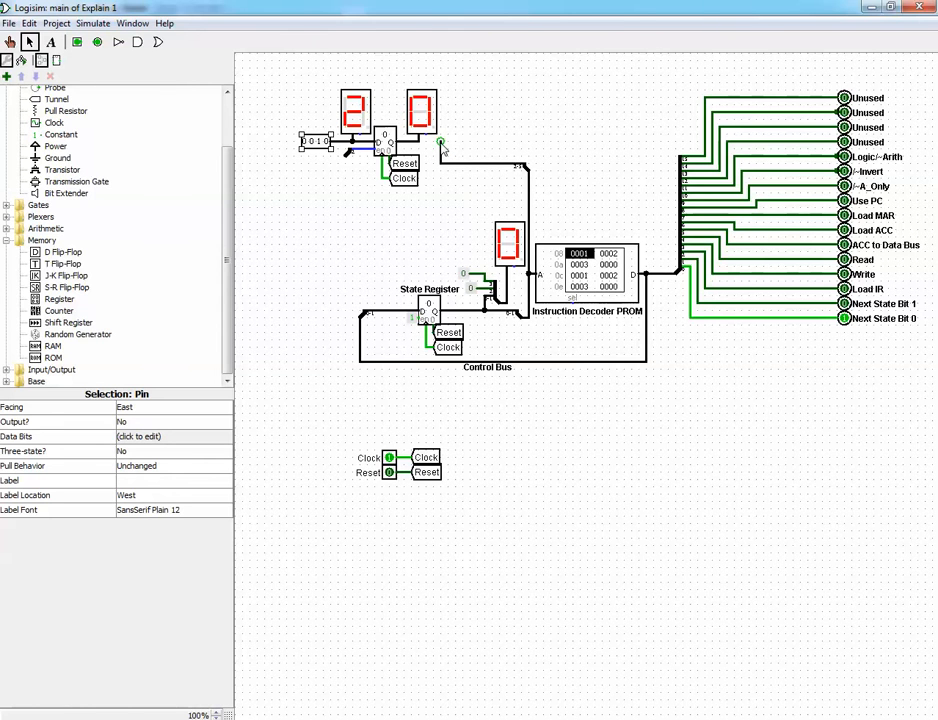
drag(441, 142, 419, 142)
click(388, 143)
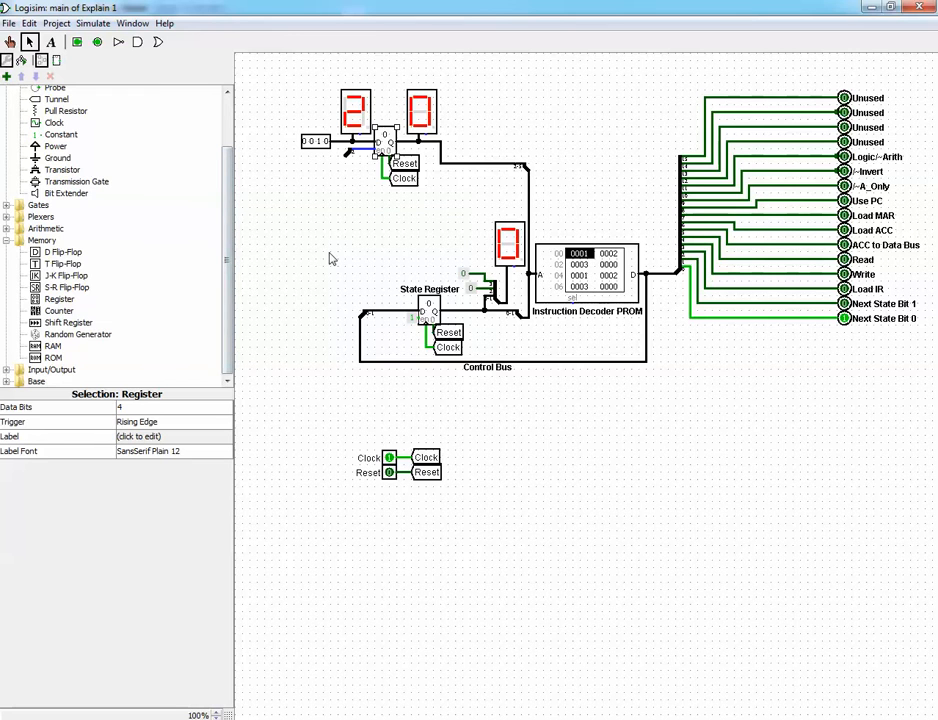
Clock instruction 0010 into the upper register, and reset the circuit with the instruction input set to 0000
click(9, 42)
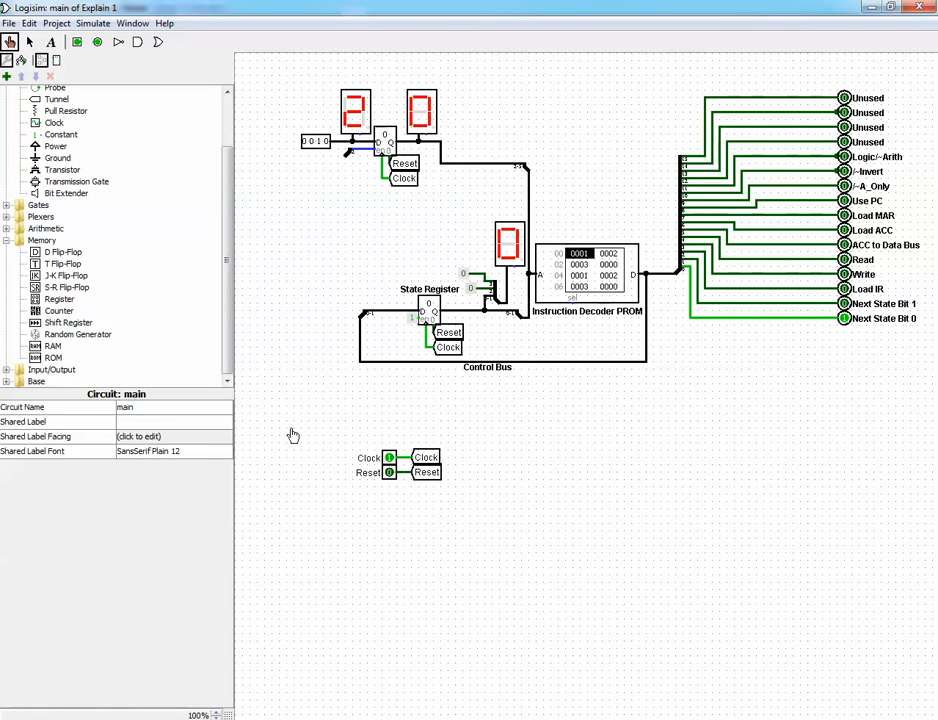
click(391, 474)
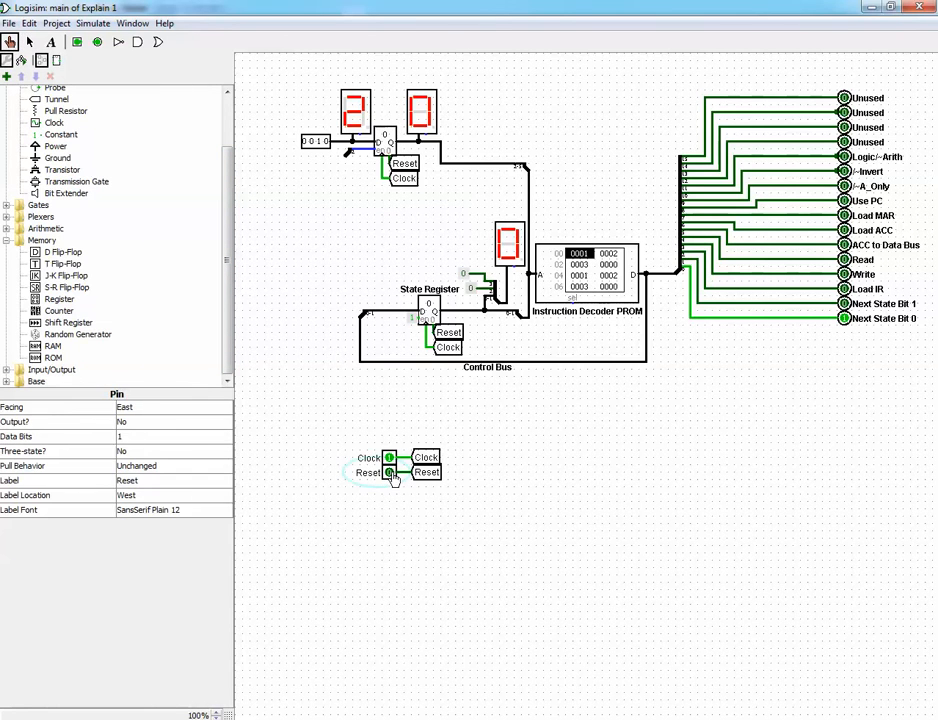
click(390, 458)
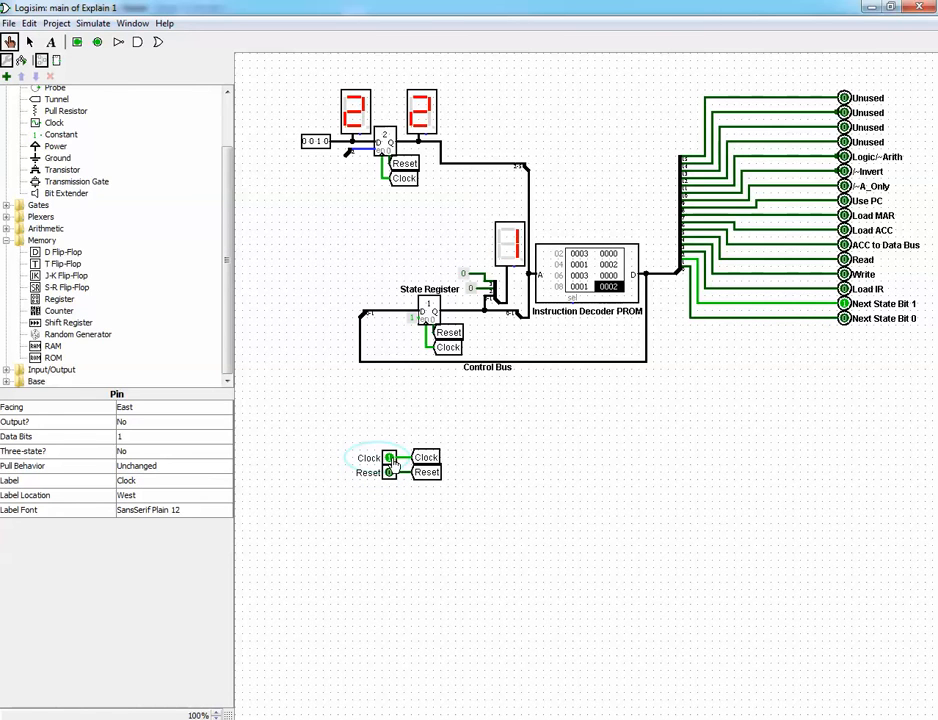
click(389, 472)
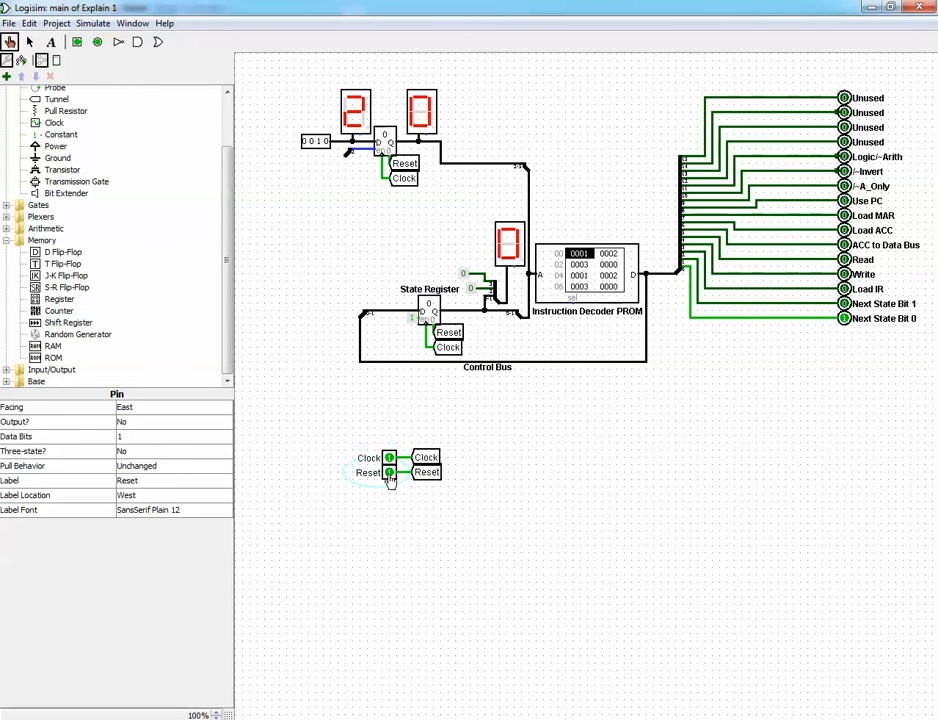
click(318, 142)
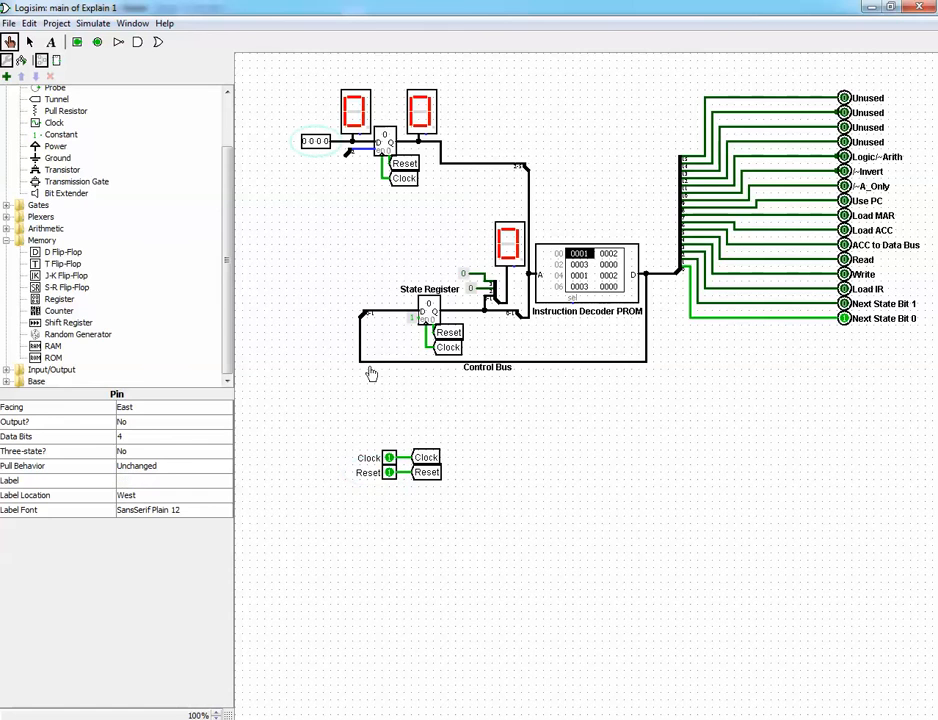
click(389, 472)
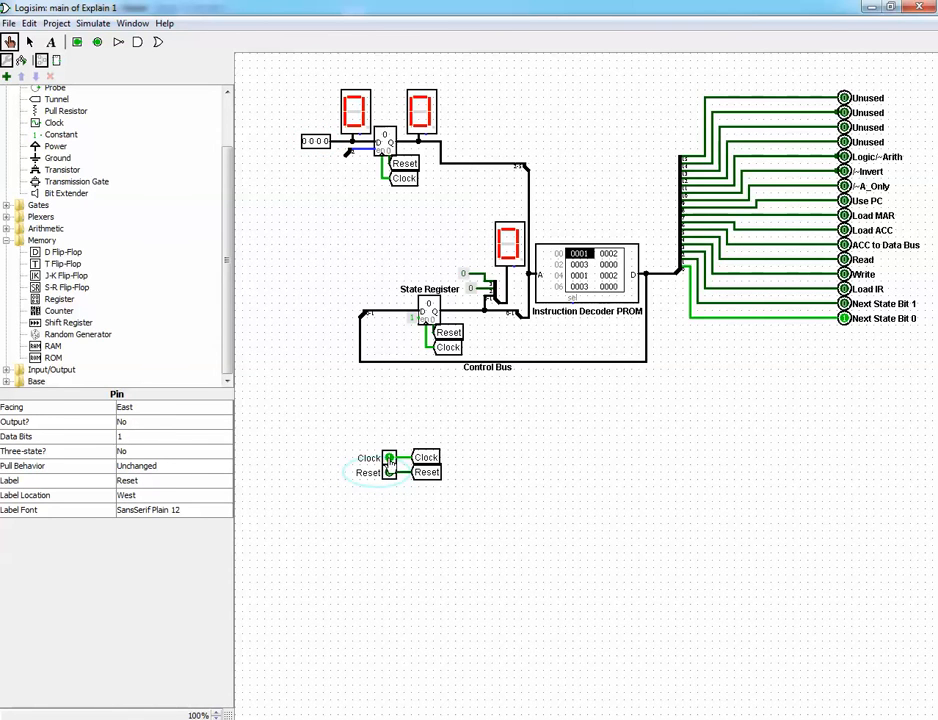
Pulse the clock through states 1, 2 and 3 back to state 0 with the instruction input at 0000
click(389, 458)
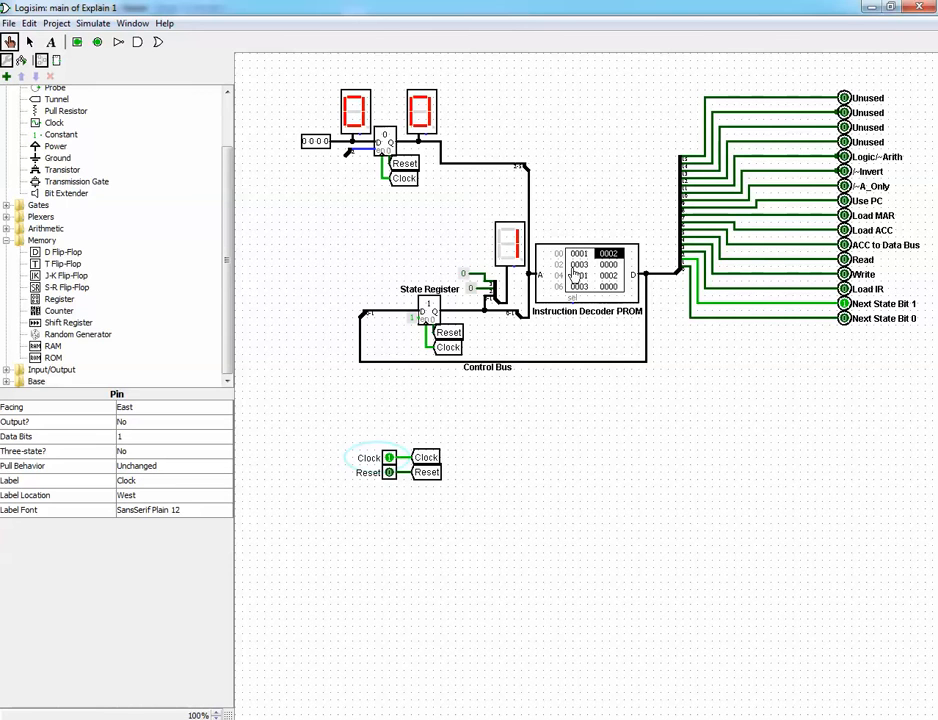
click(389, 458)
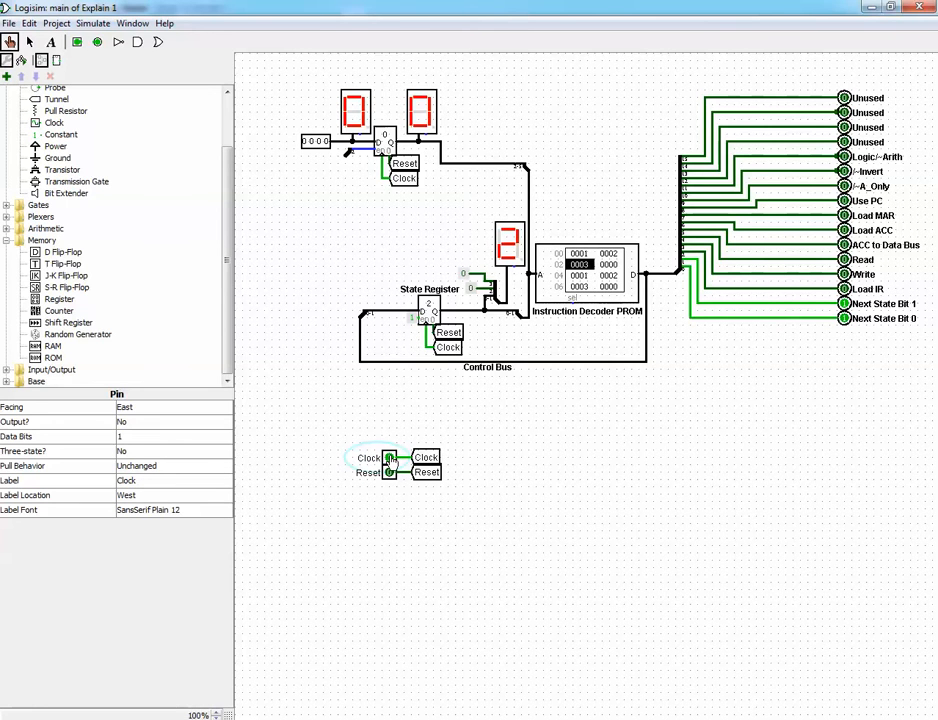
click(389, 458)
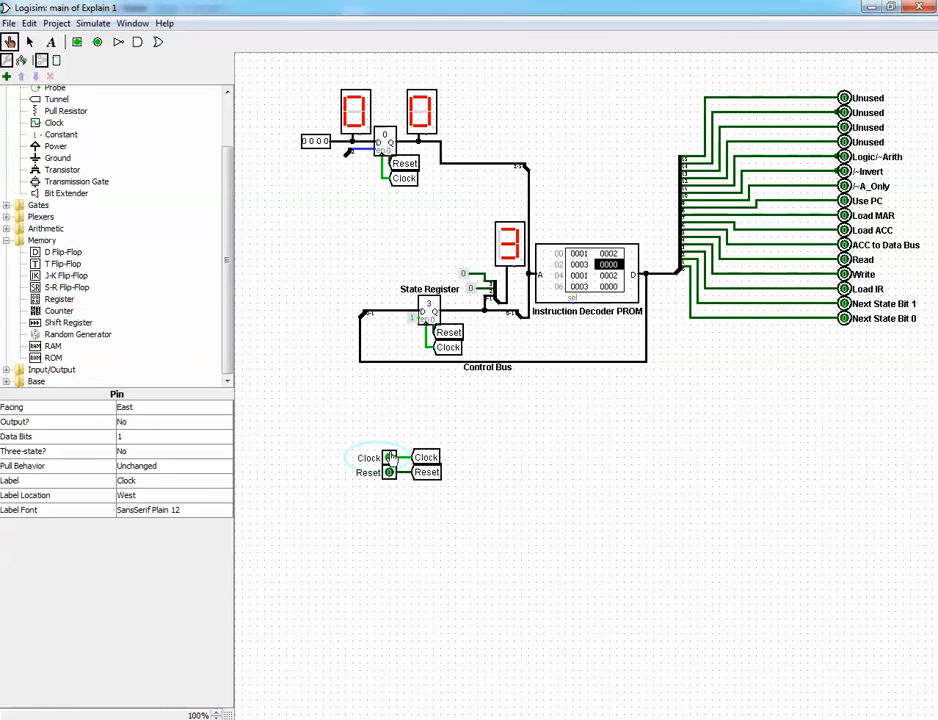
click(390, 458)
click(389, 458)
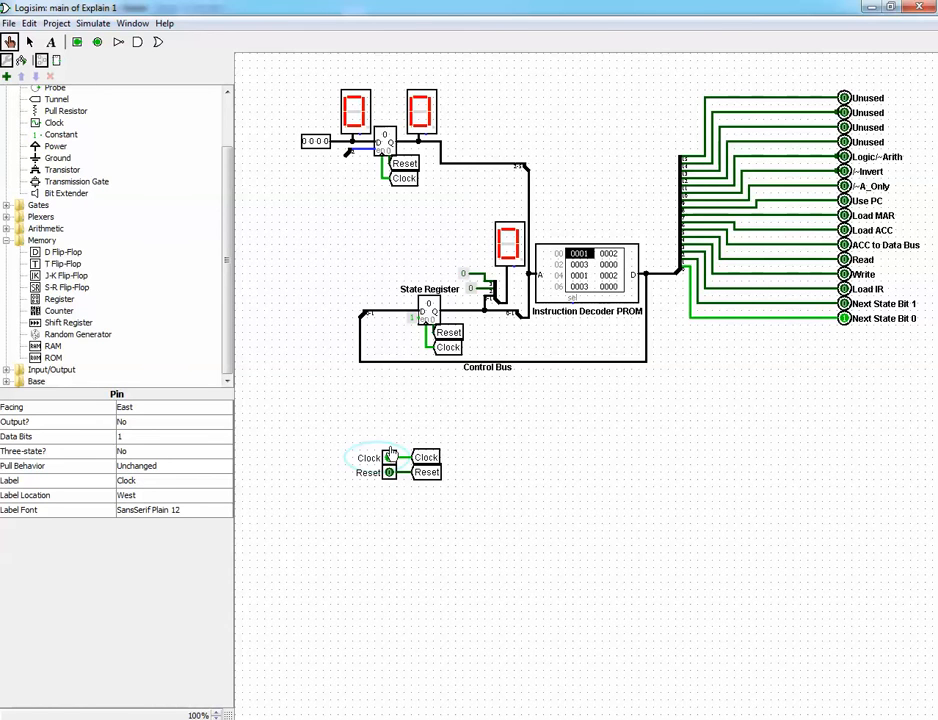
Switch the instruction input to 0001 and back to 0000, and pulse the clock until the State Register reaches state 3
click(326, 144)
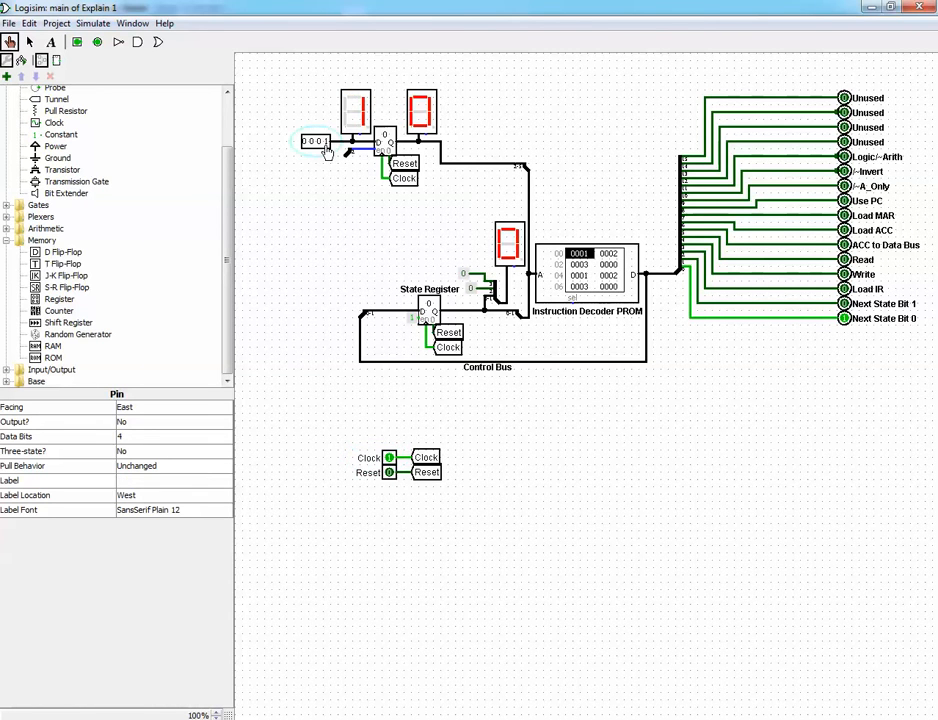
click(326, 144)
click(389, 458)
click(390, 459)
click(390, 459)
click(390, 459)
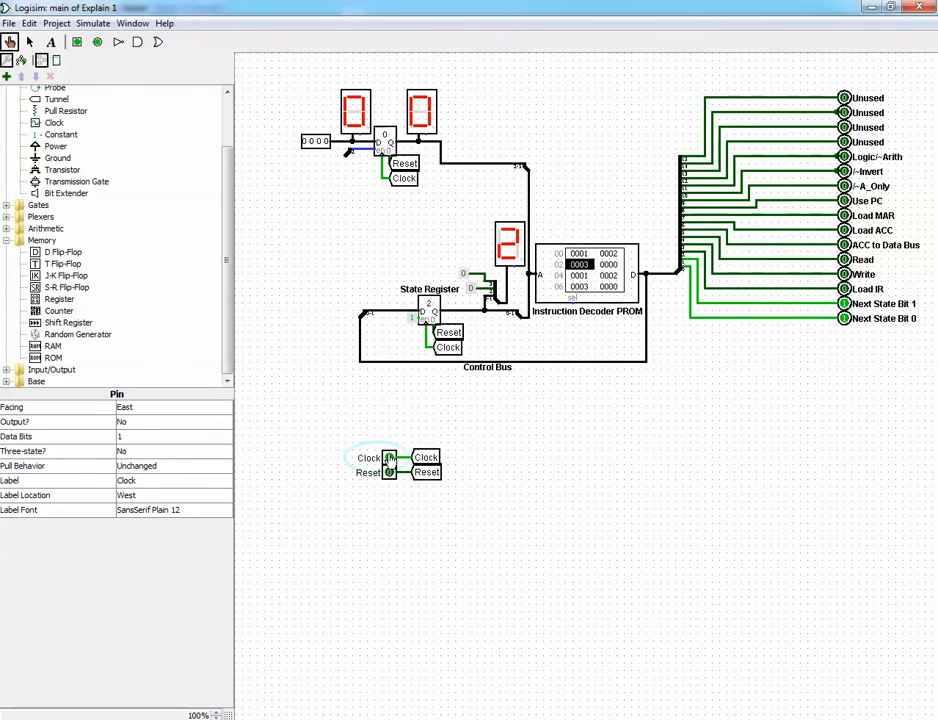
click(390, 459)
click(389, 458)
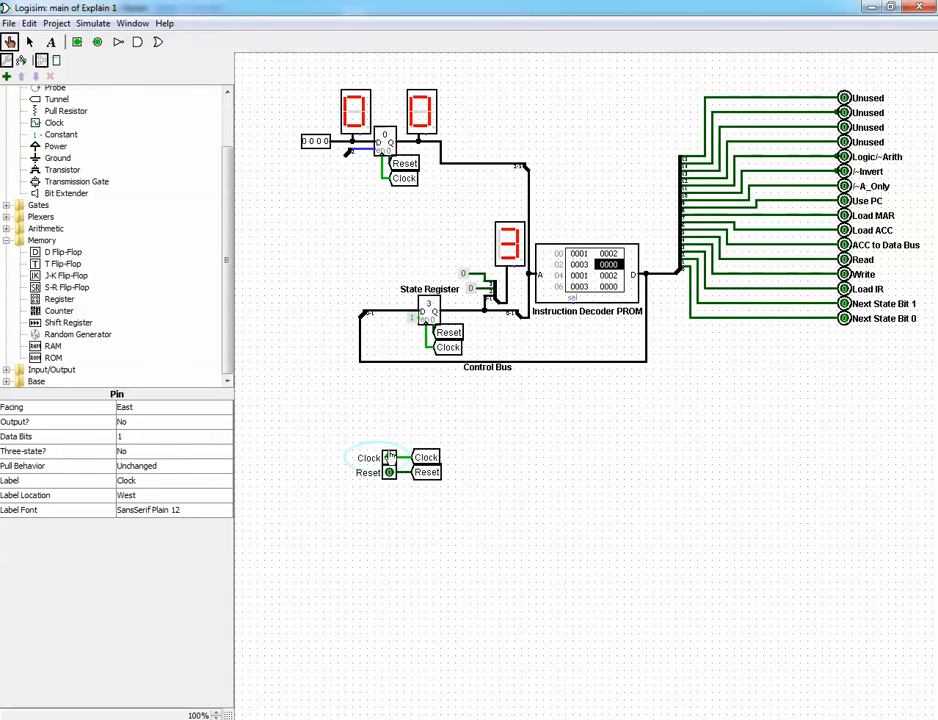
Set the instruction input to 0001 and pulse the clock to load it into the upper register at state 0
click(326, 146)
click(326, 144)
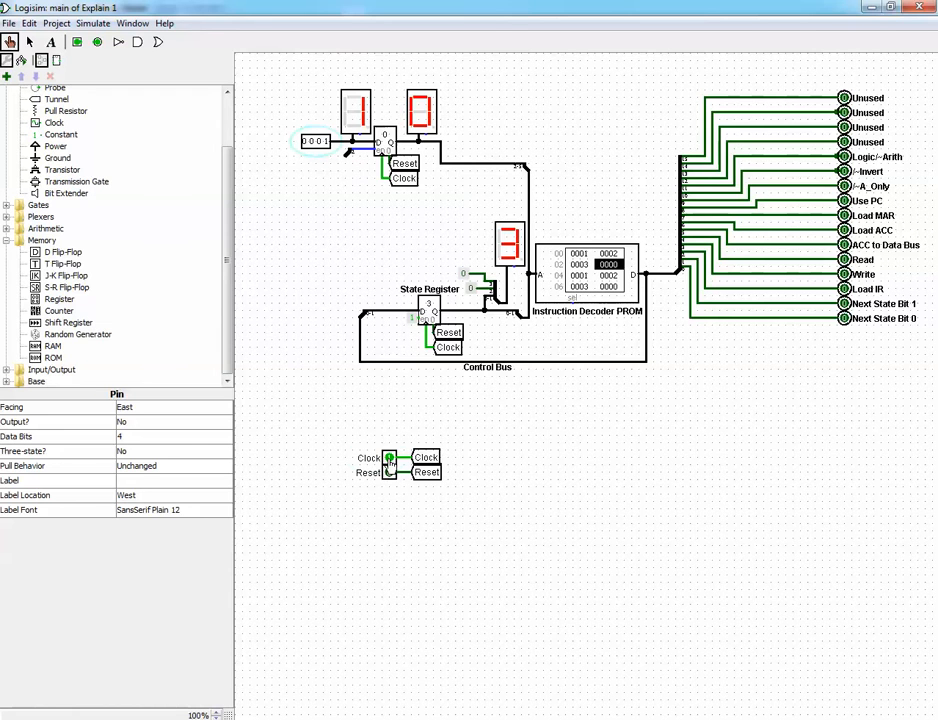
click(389, 459)
click(389, 459)
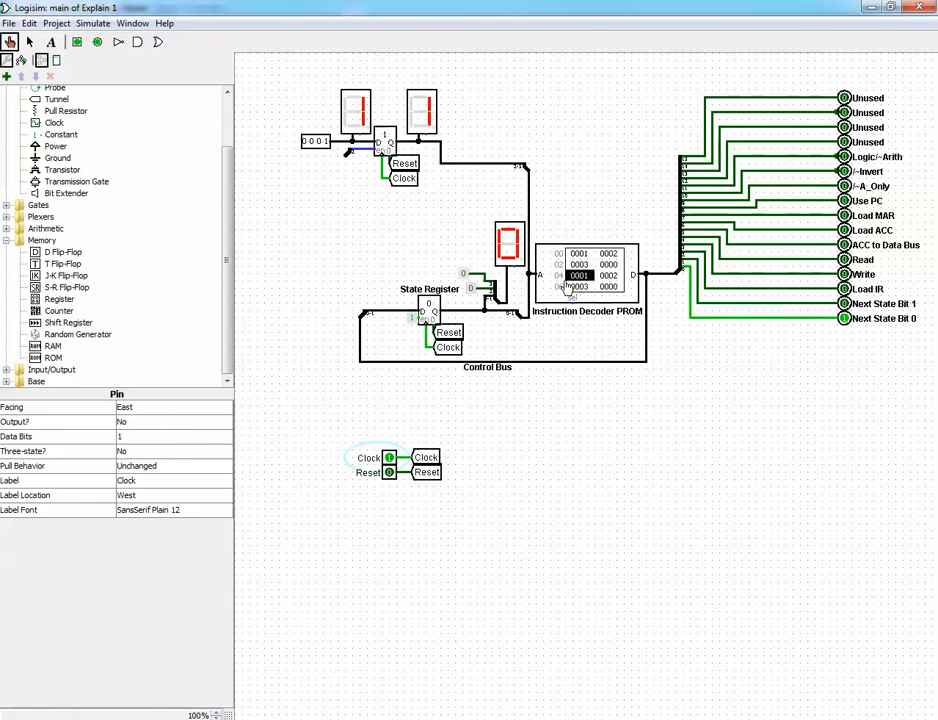
Pulse the clock through states 1, 2 and 3 back to state 0 with instruction 0001 loaded
click(389, 460)
click(389, 460)
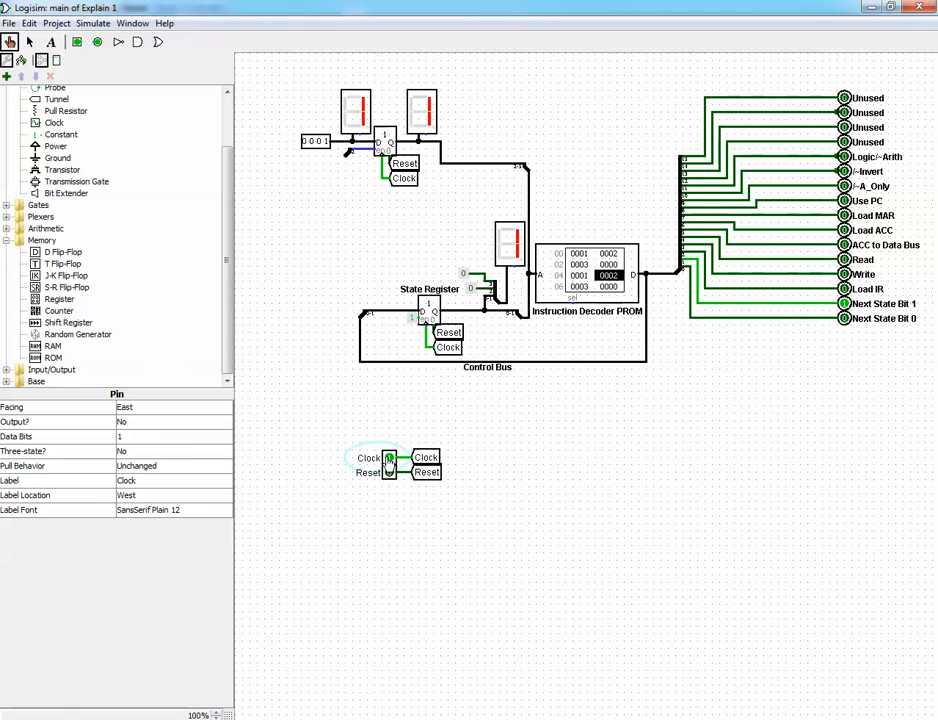
click(389, 460)
click(389, 460)
click(389, 460)
click(389, 460)
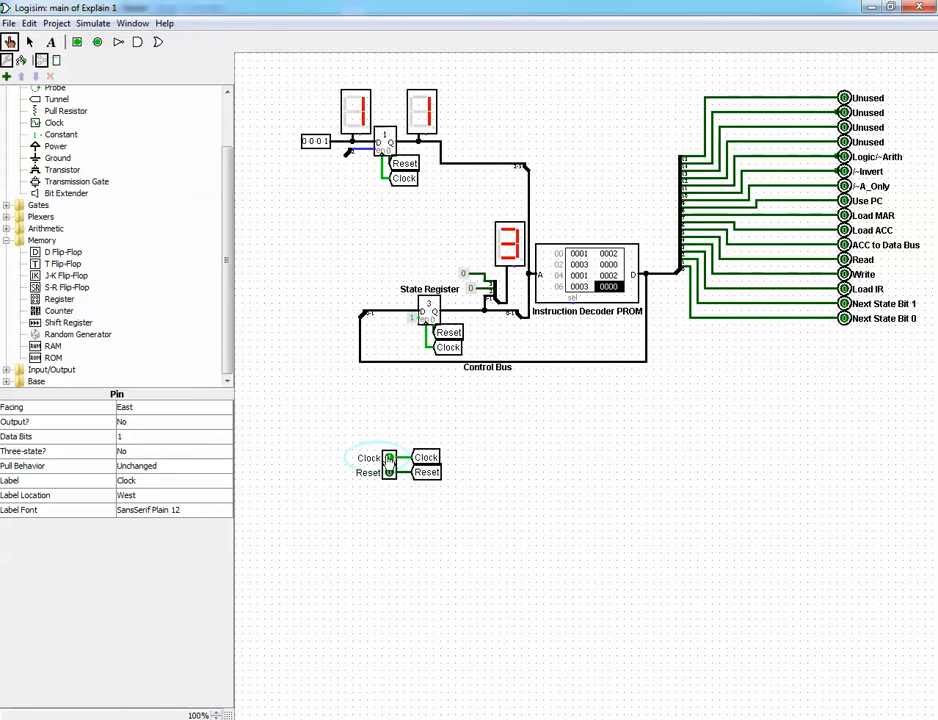
click(389, 460)
click(389, 460)
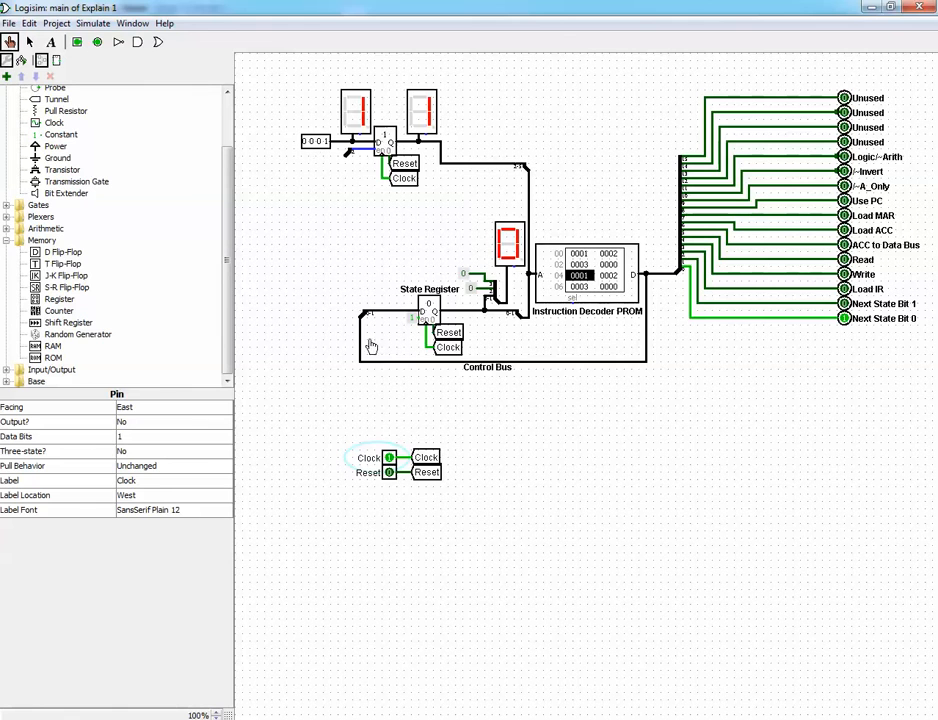
Pulse the clock until the State Register reaches state 3 again, keeping instruction 0001 loaded
click(389, 462)
click(389, 462)
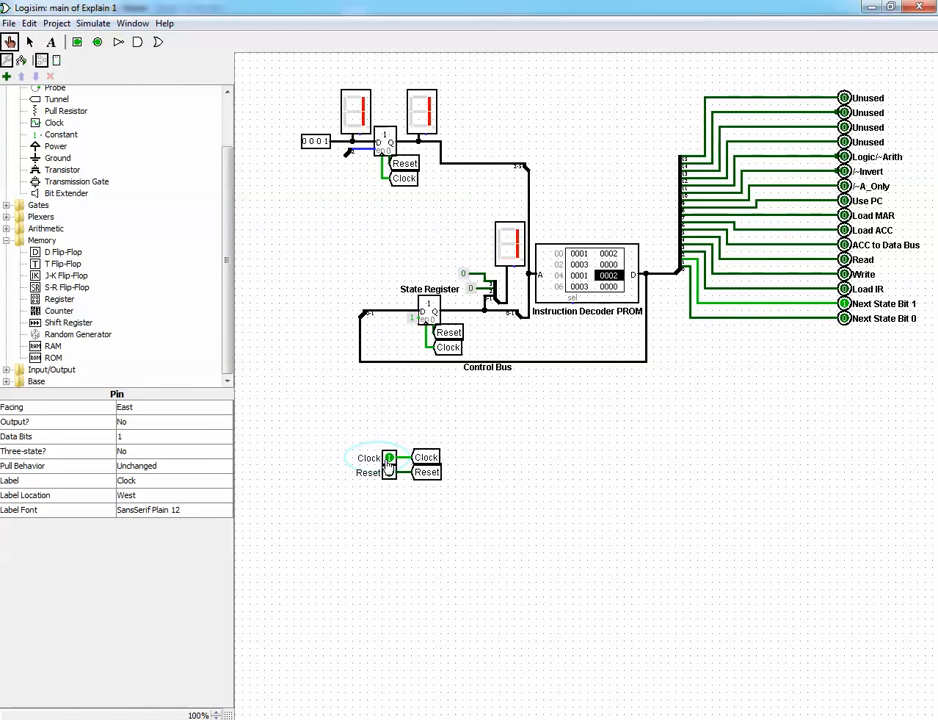
click(389, 461)
click(390, 460)
click(389, 462)
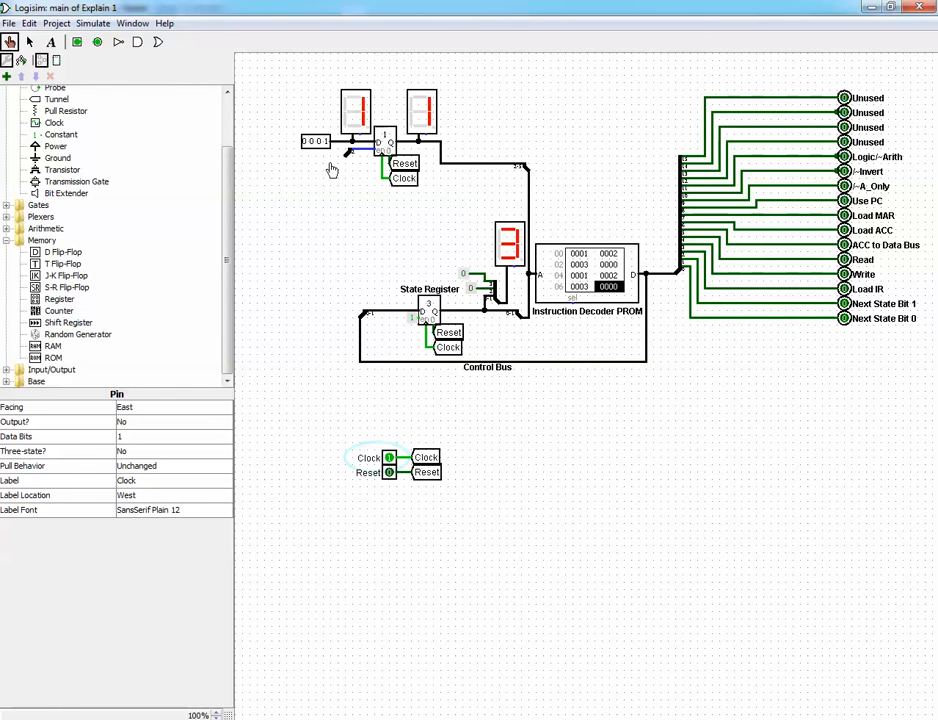
Set the instruction input to 0010 and pulse the clock through states 0, 1 and 2 until the State Register reaches state 3
click(319, 142)
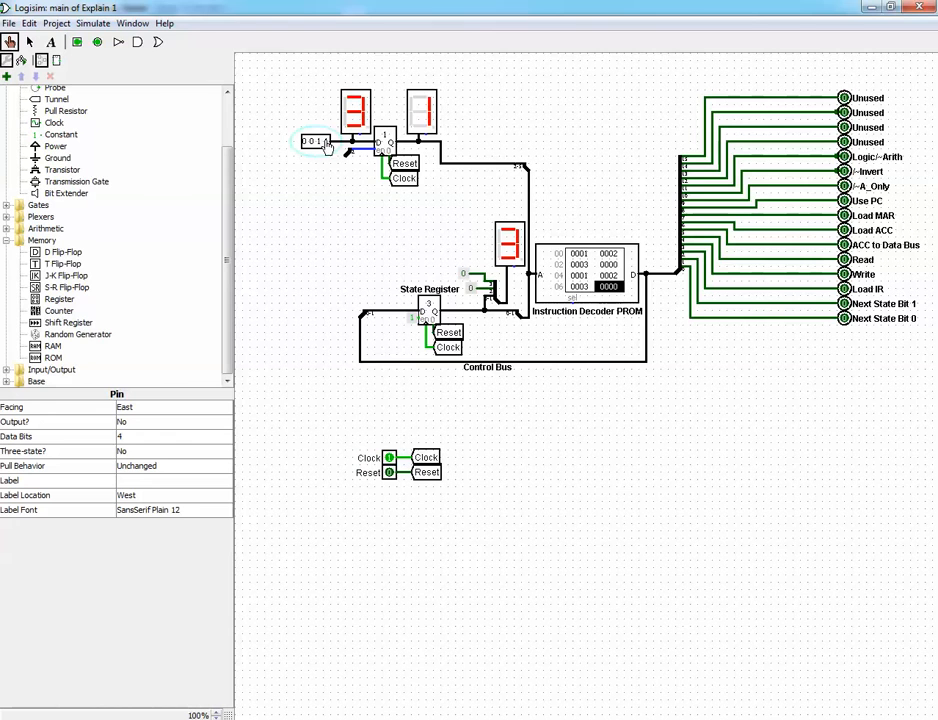
click(325, 142)
click(390, 461)
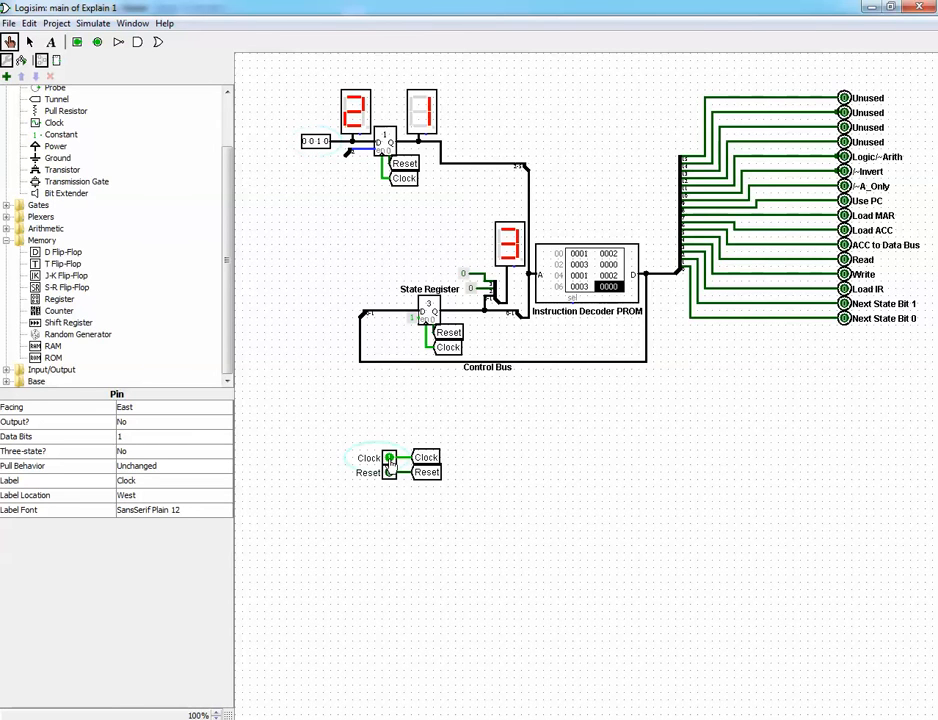
click(390, 461)
click(390, 460)
click(390, 461)
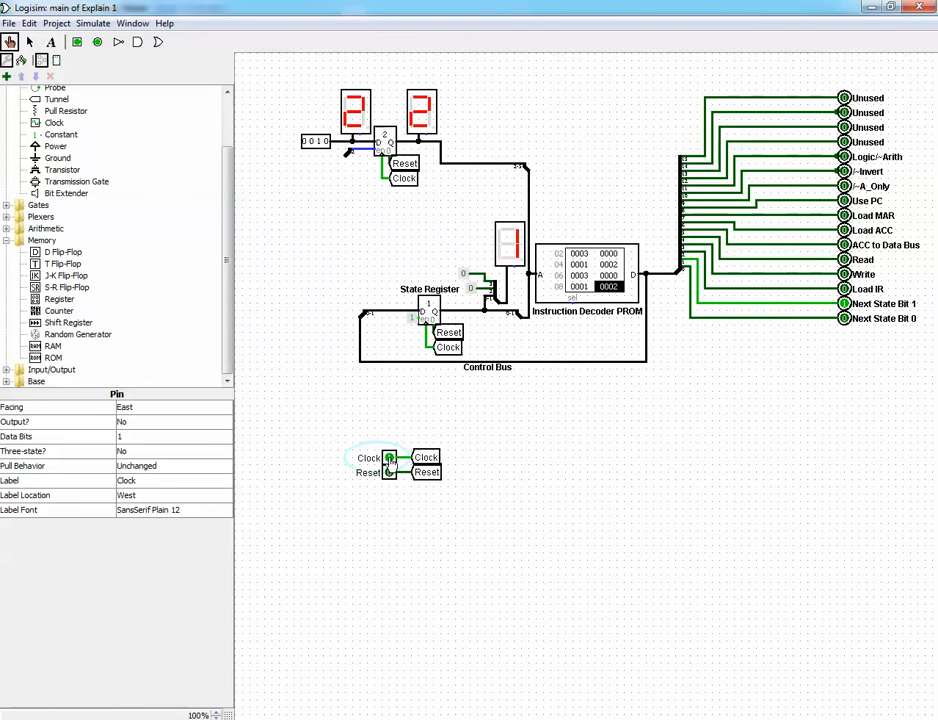
click(390, 461)
click(390, 461)
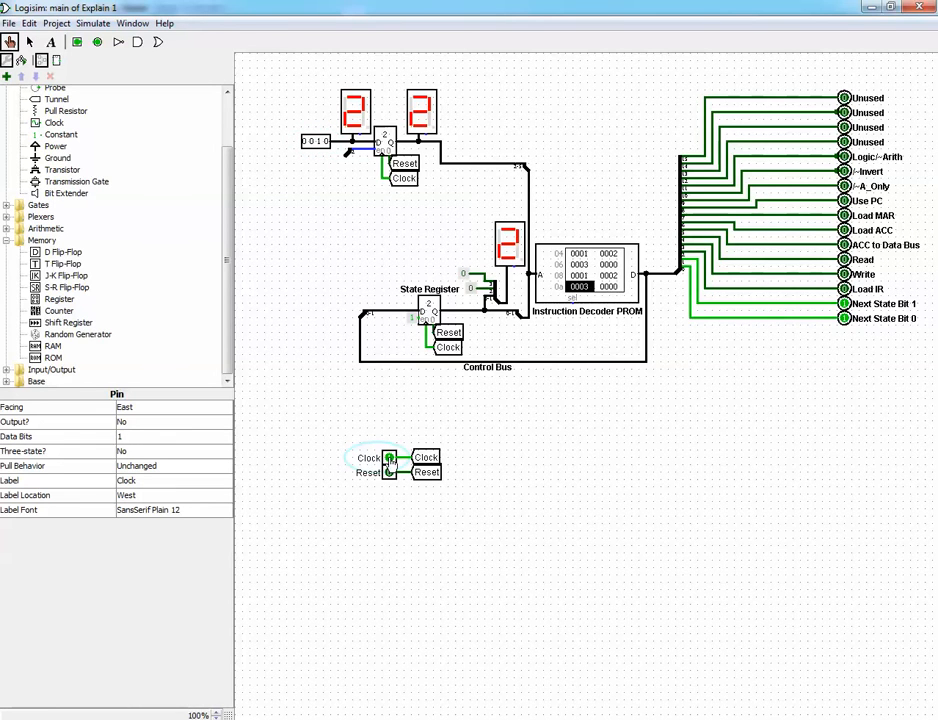
click(390, 461)
click(390, 461)
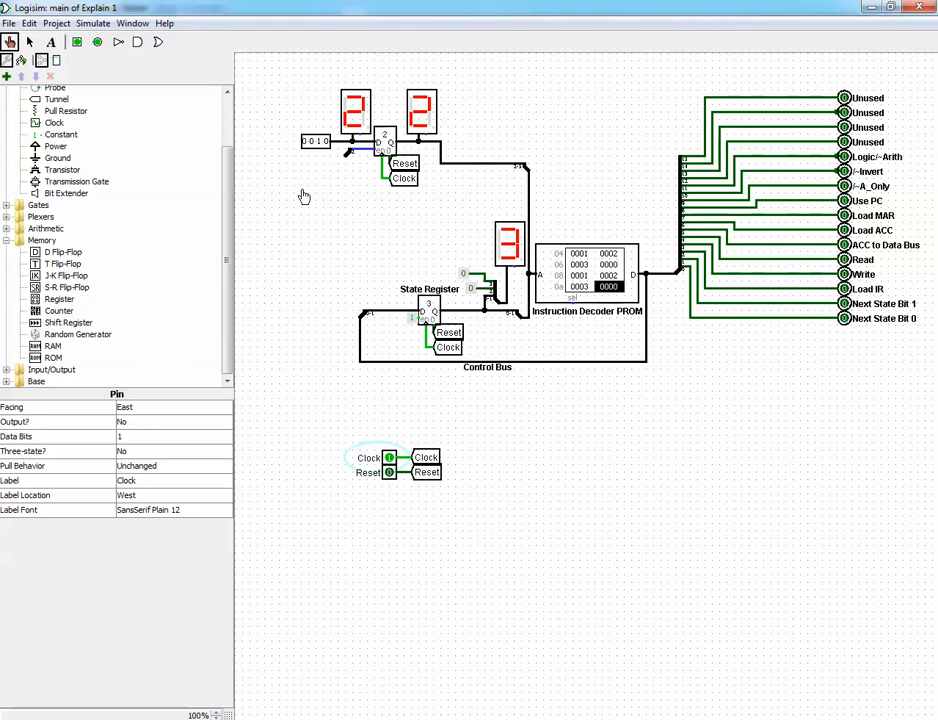
Set the instruction input to 0011 and pulse the clock to load it into the upper register at state 0
click(325, 142)
click(391, 459)
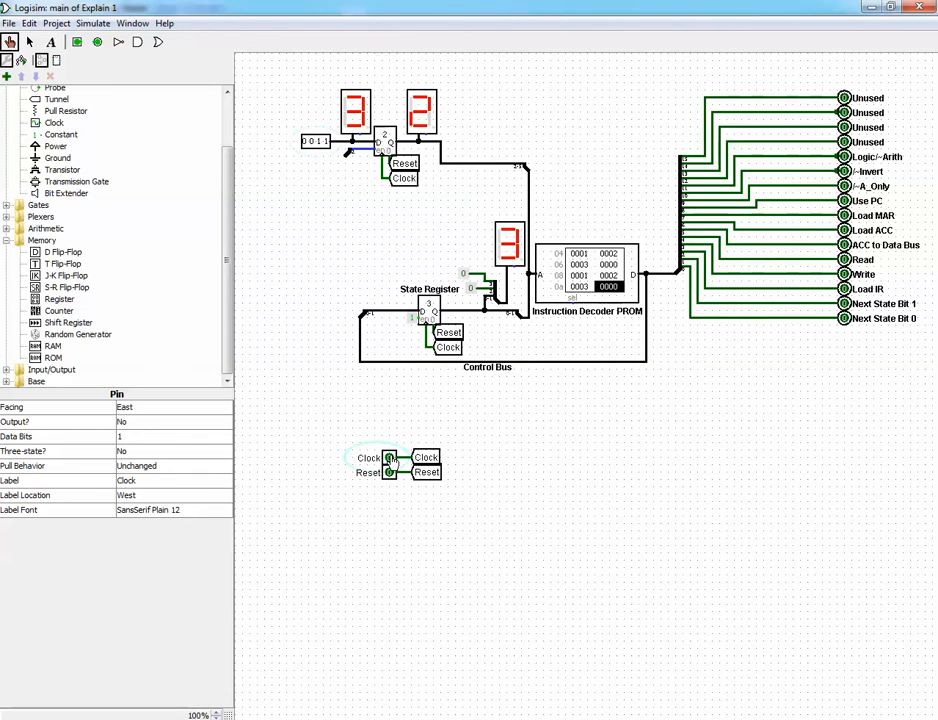
click(391, 459)
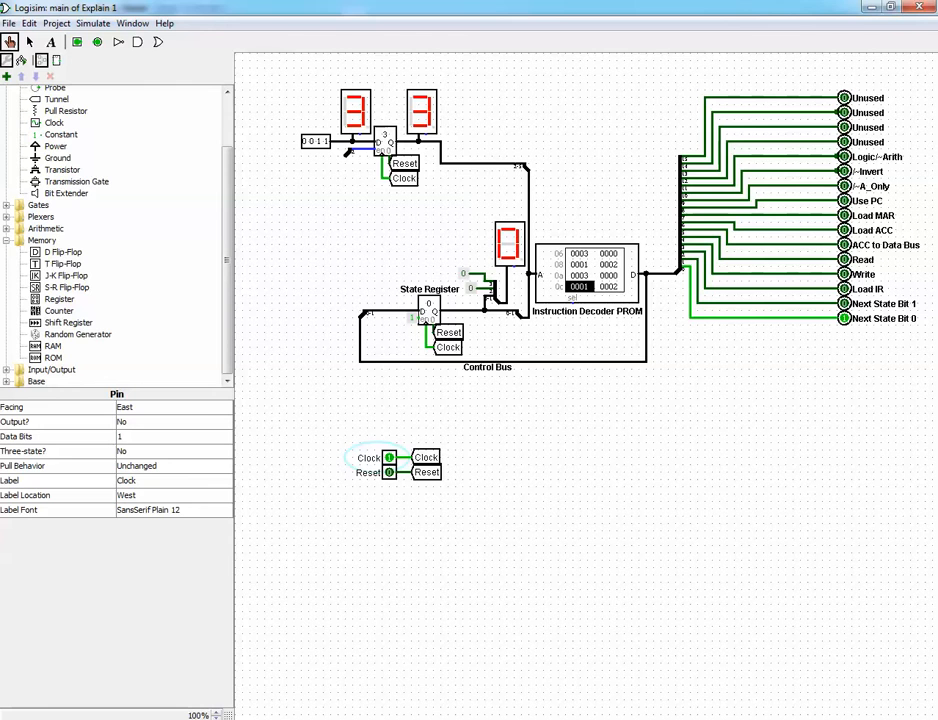
Check the Lec 24_1 control signal table in Windows Photo Viewer and return to the Logisim circuit
mouse_move(246, 719)
click(291, 719)
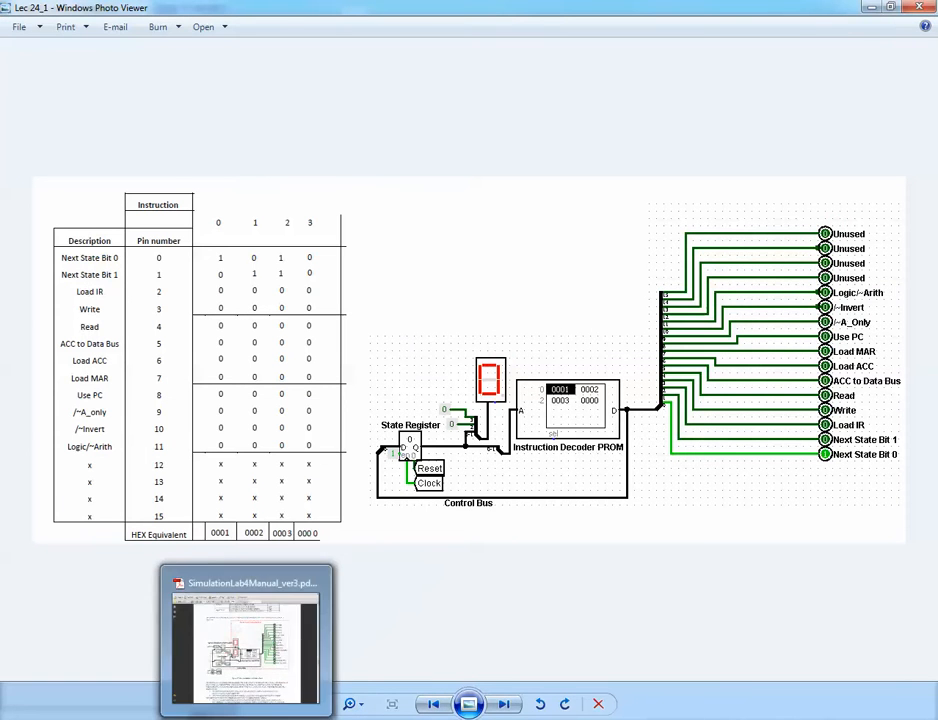
mouse_move(200, 716)
click(266, 655)
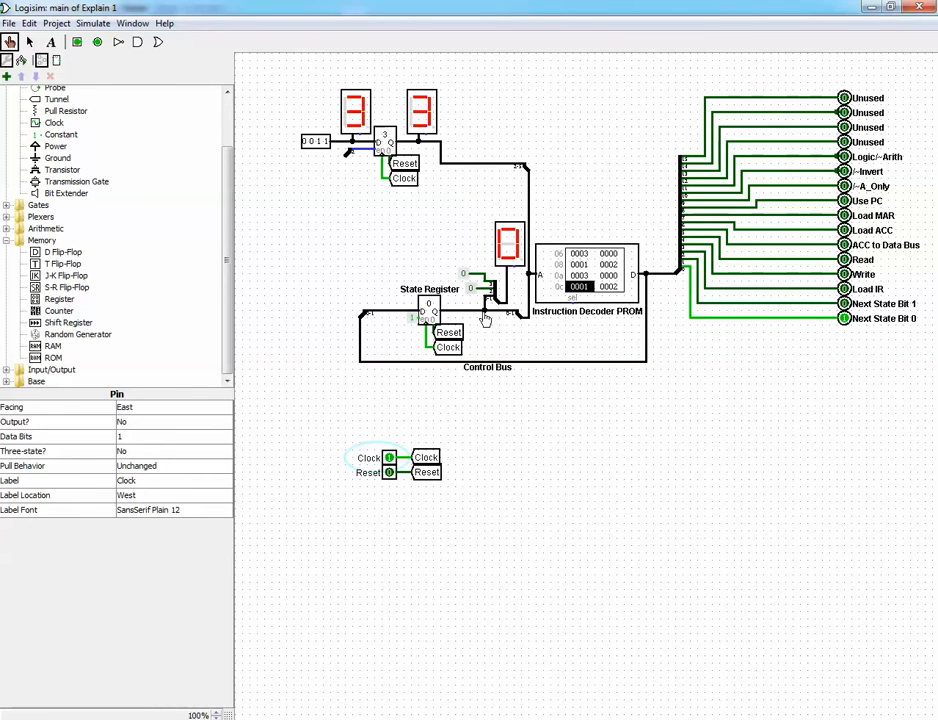
Wire the combined end of the upper register's enable splitter to the Control Bus and select the splitter to show its bit mapping
click(28, 42)
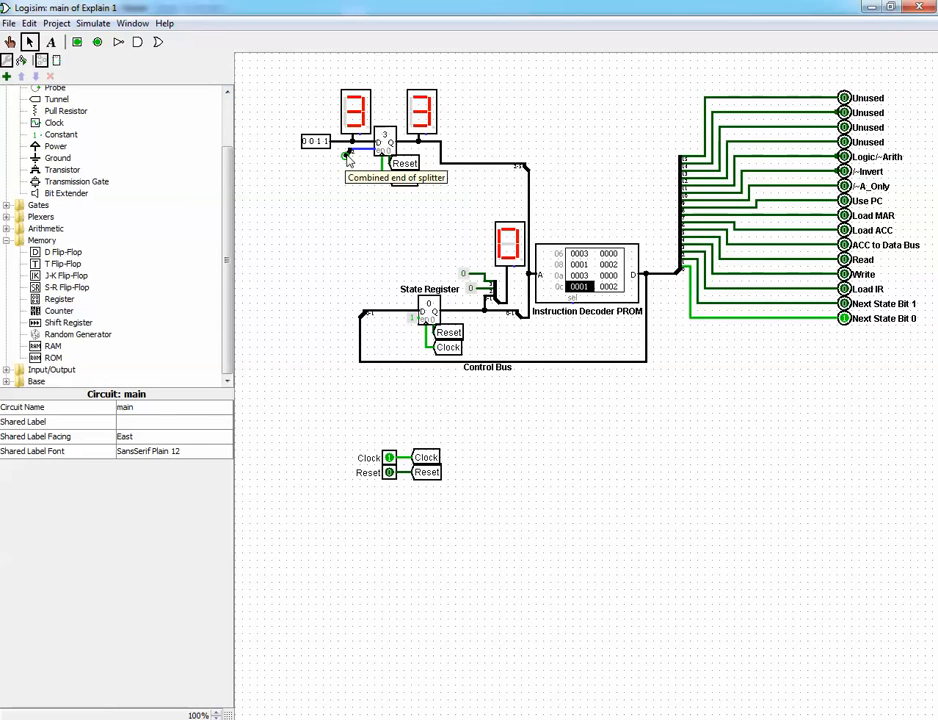
drag(347, 153, 365, 362)
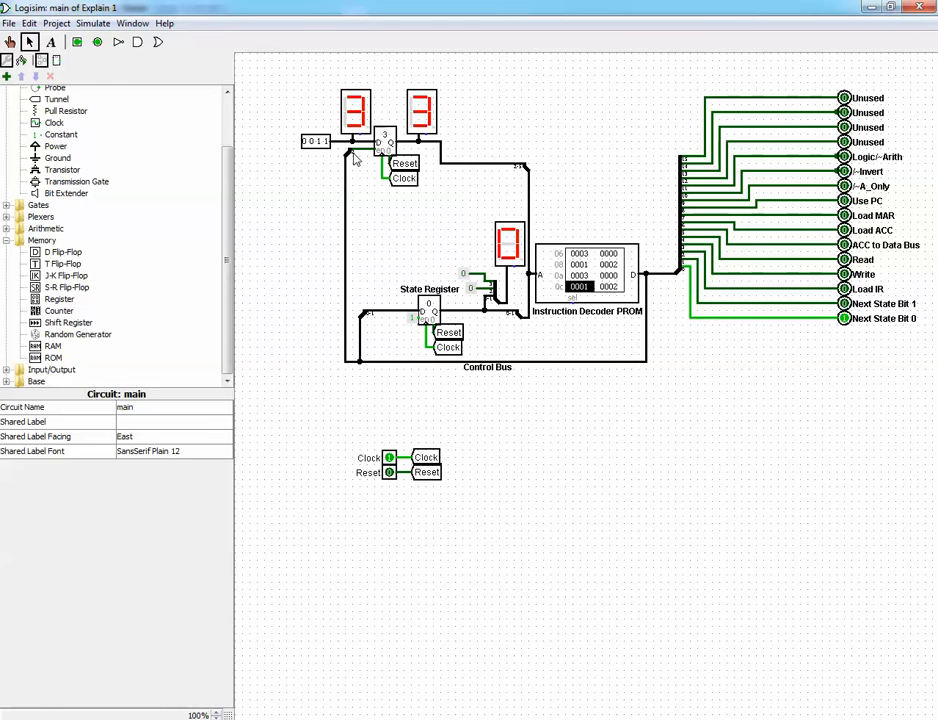
click(352, 157)
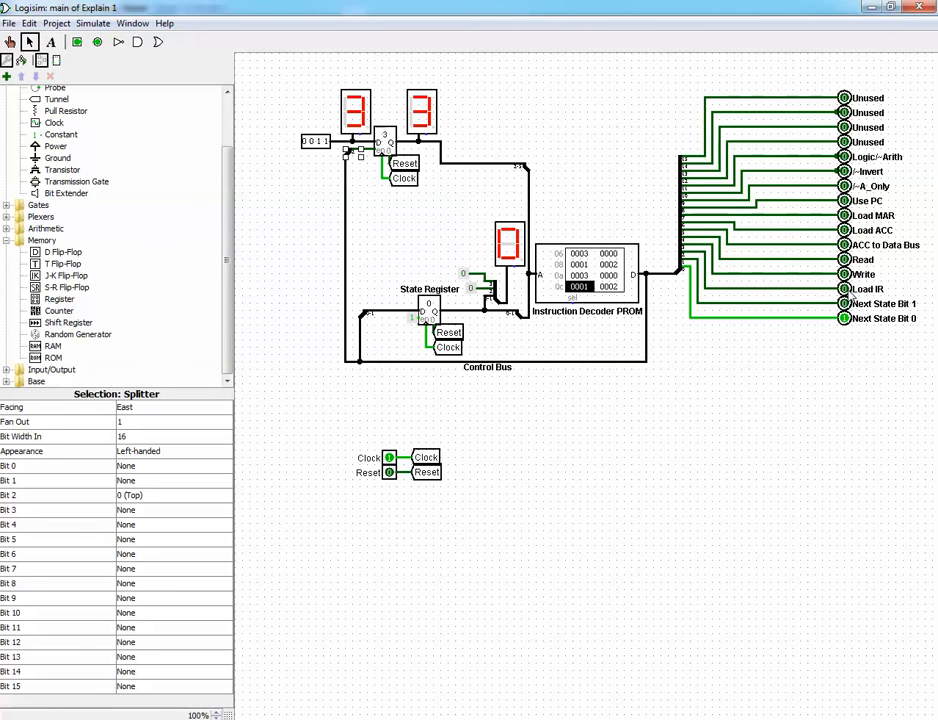
Delete the vertical wire between the upper register's enable splitter and the Control Bus, and redraw it
click(345, 196)
key(Delete)
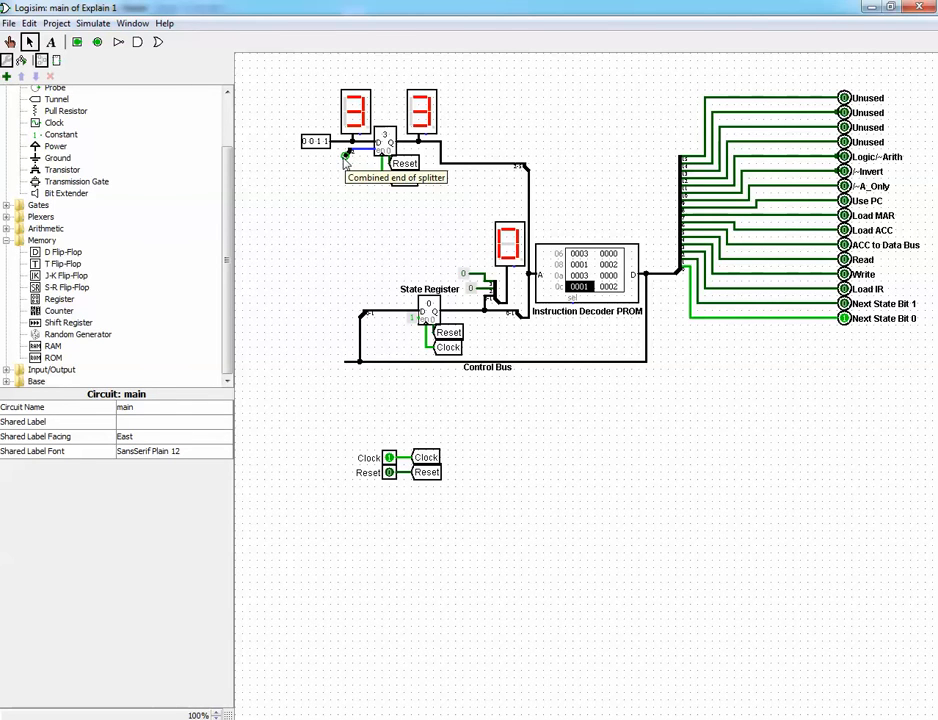
drag(346, 157, 350, 364)
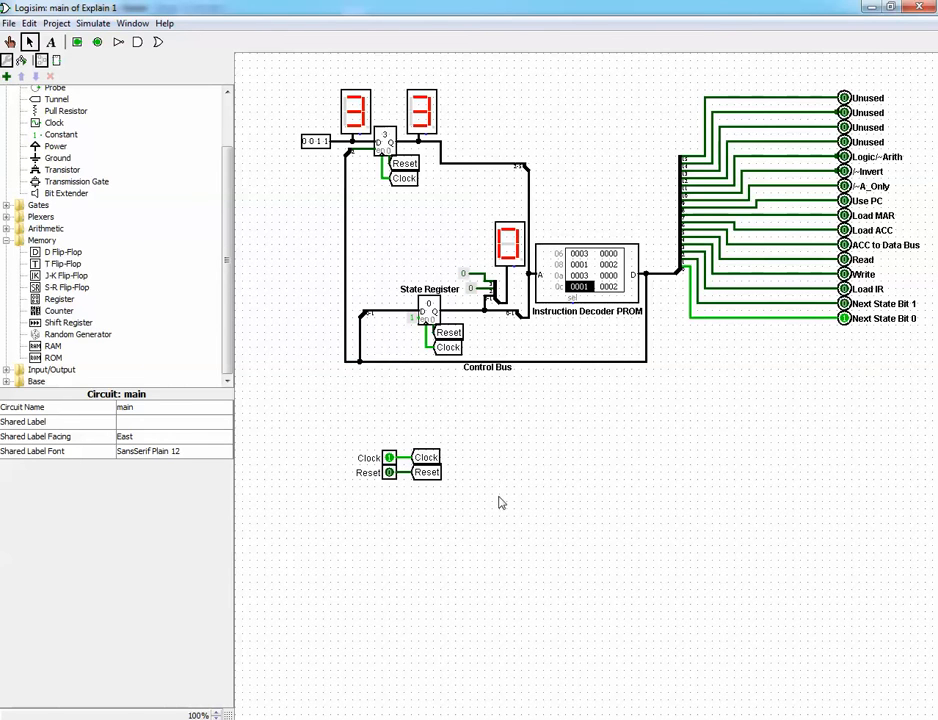
Compare the Load IR rows of the Lec 24_1 and Lec 24_2 tables in Windows Photo Viewer and return to Logisim
click(200, 719)
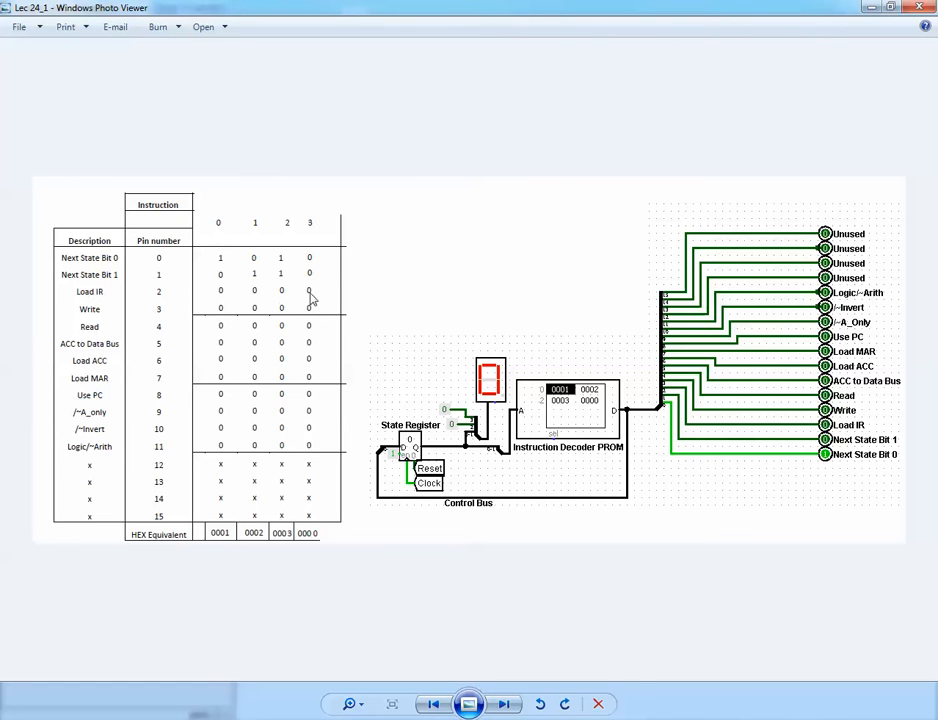
click(497, 708)
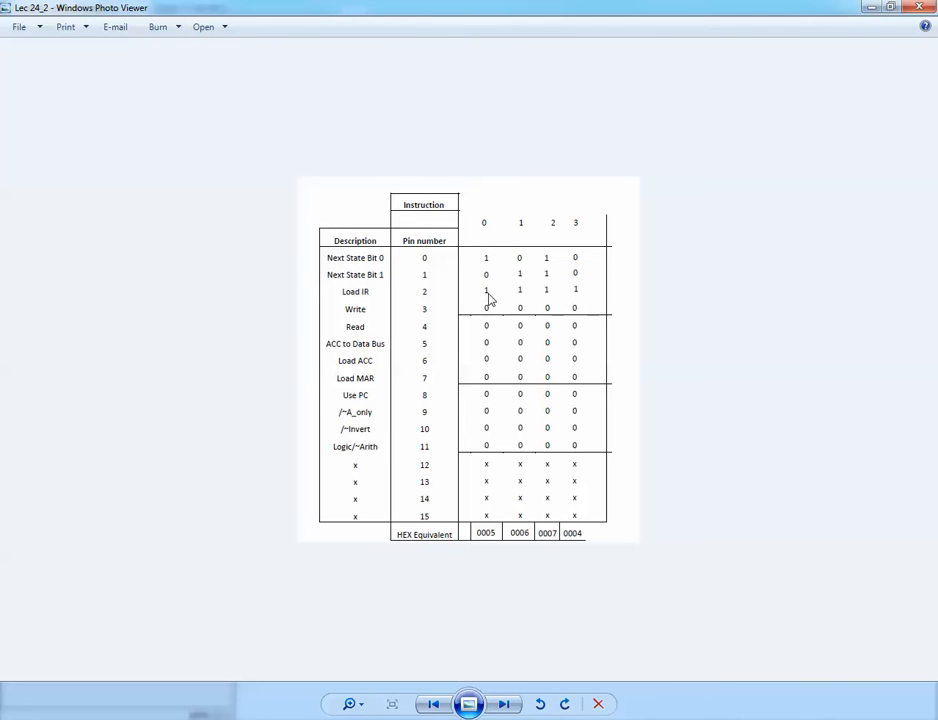
click(433, 704)
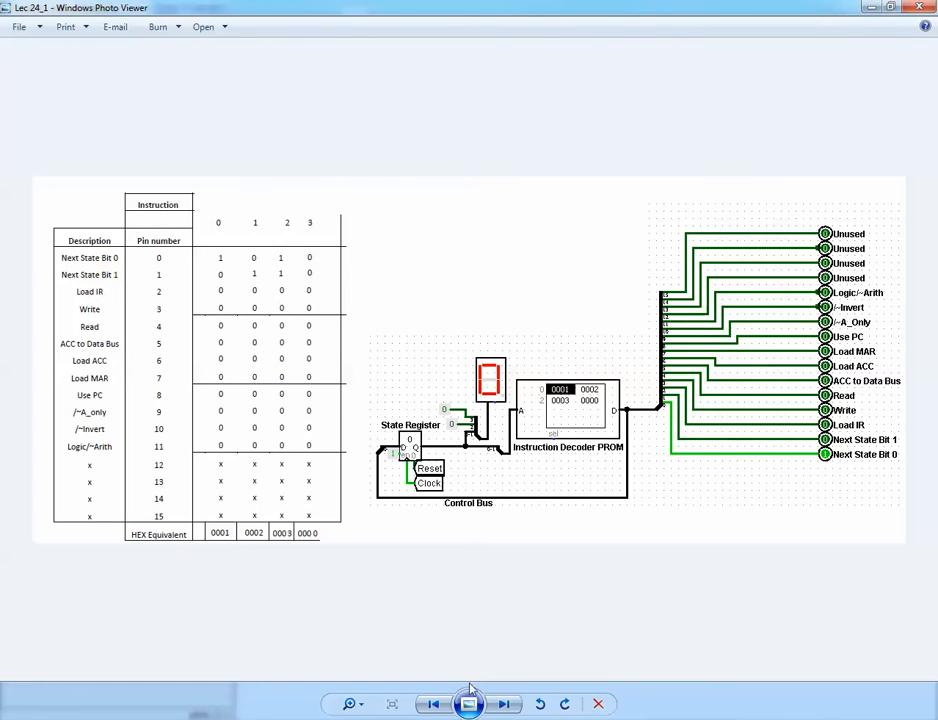
click(504, 704)
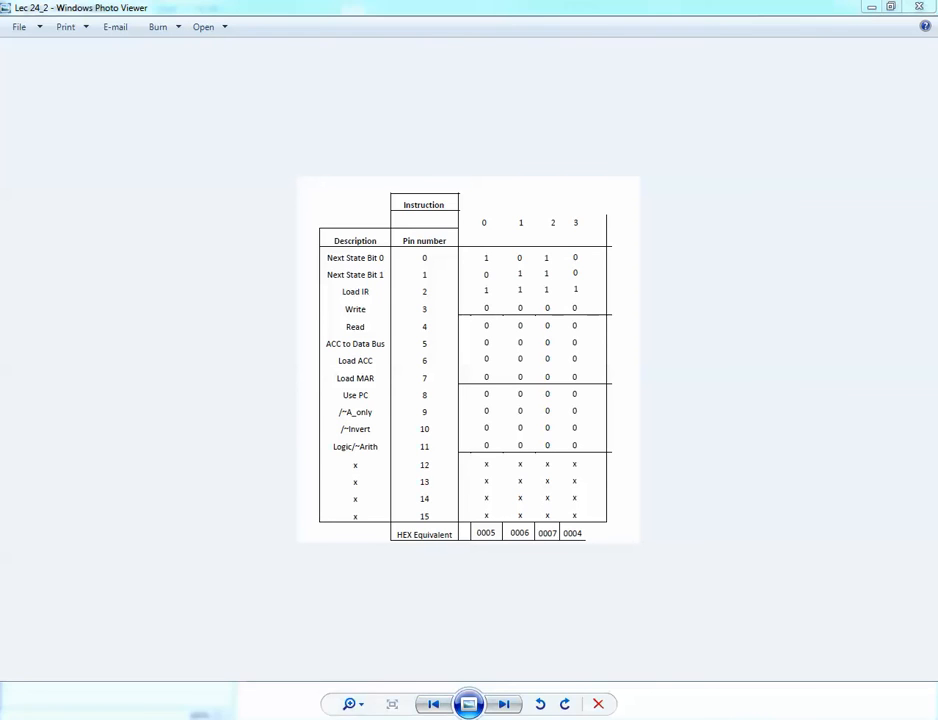
mouse_move(262, 688)
click(270, 667)
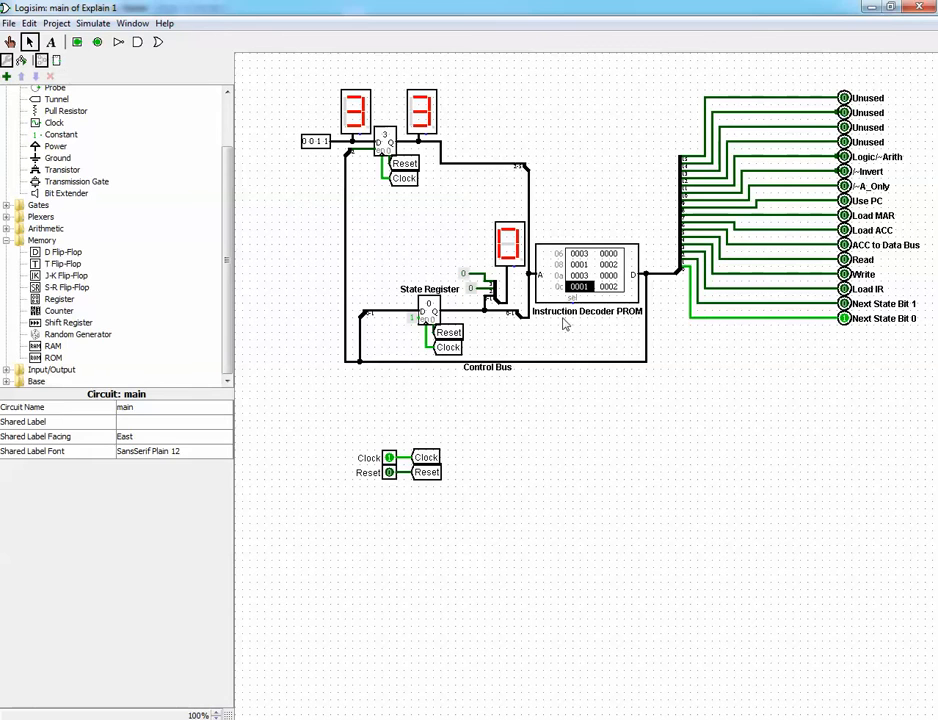
Open the Instruction Decoder PROM's contents and set its first four words to 0005, 0006, 0007 and 0004
click(549, 286)
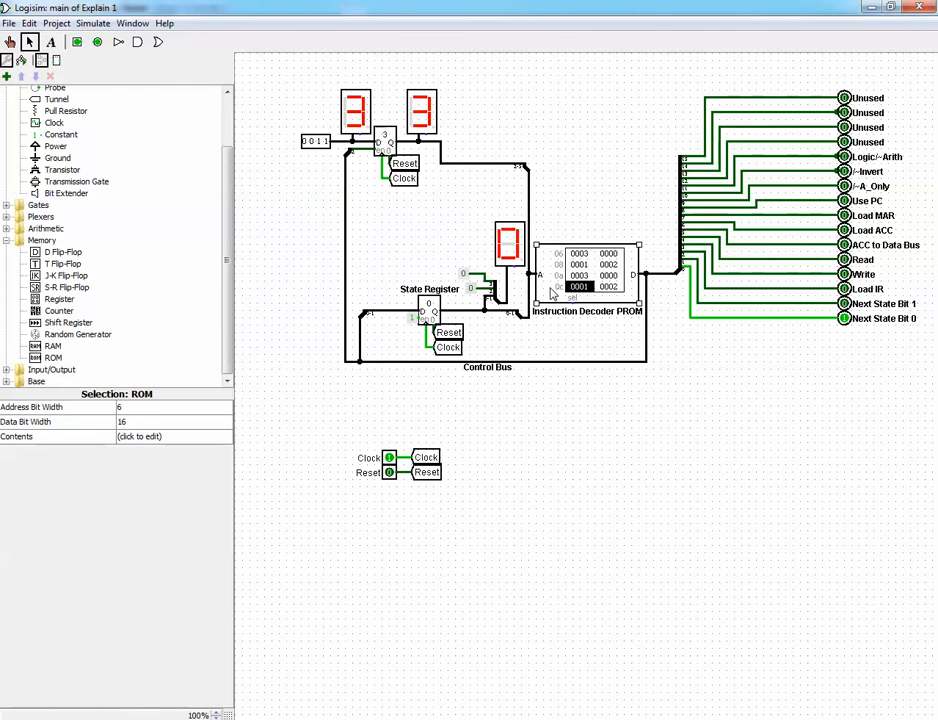
click(150, 437)
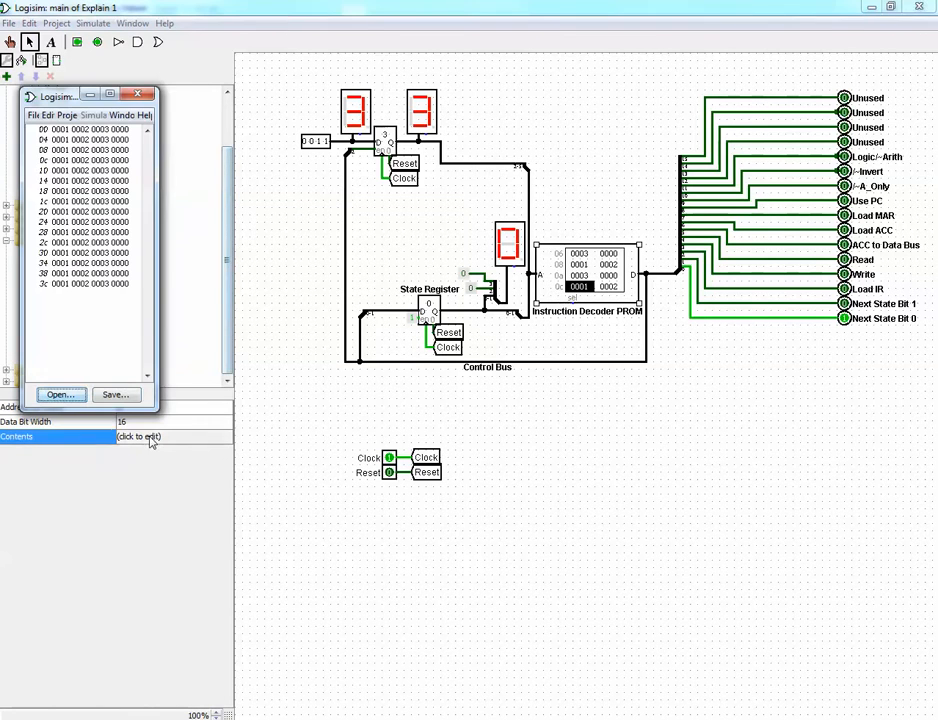
click(59, 131)
text(100)
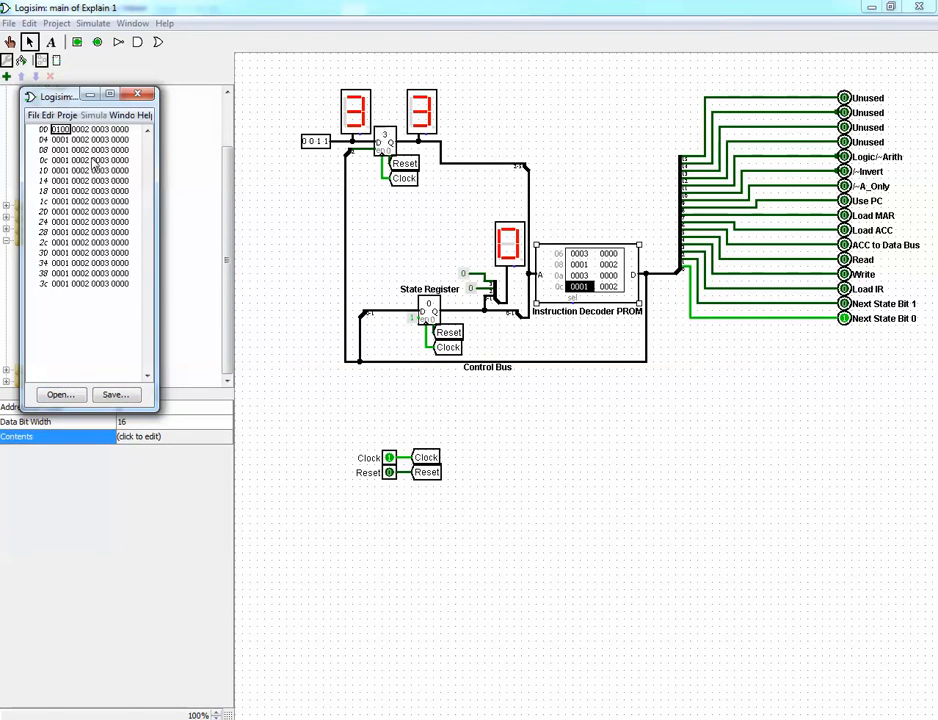
text(05)
key(Right)
text(6)
key(Right)
text(7)
key(Right)
text(4)
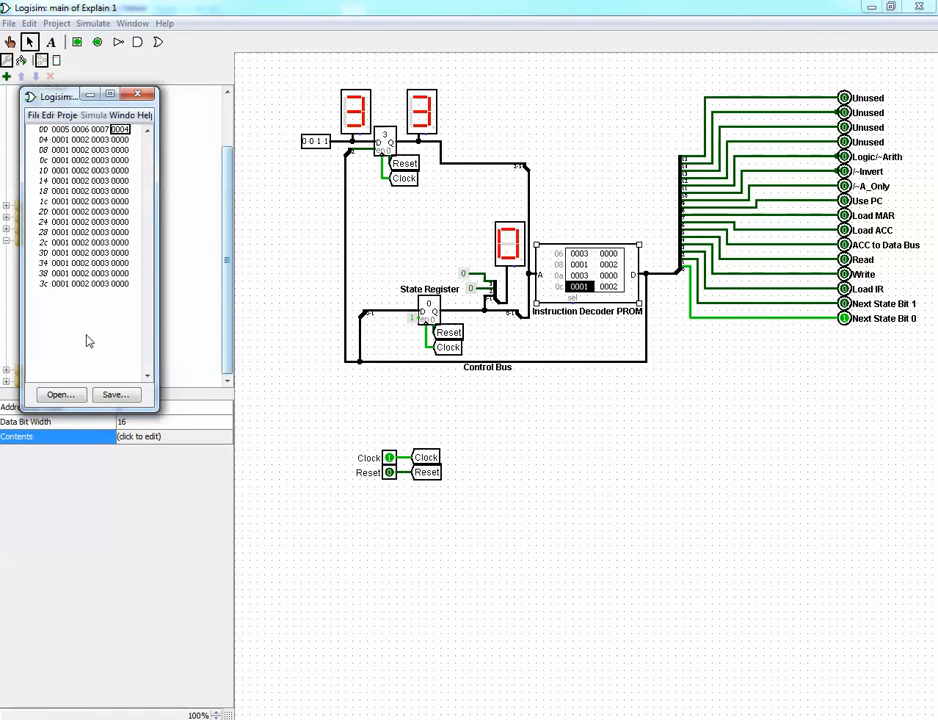
Load the file 64_bit_counter_Load_IR into the PROM contents and close the contents editor
click(77, 396)
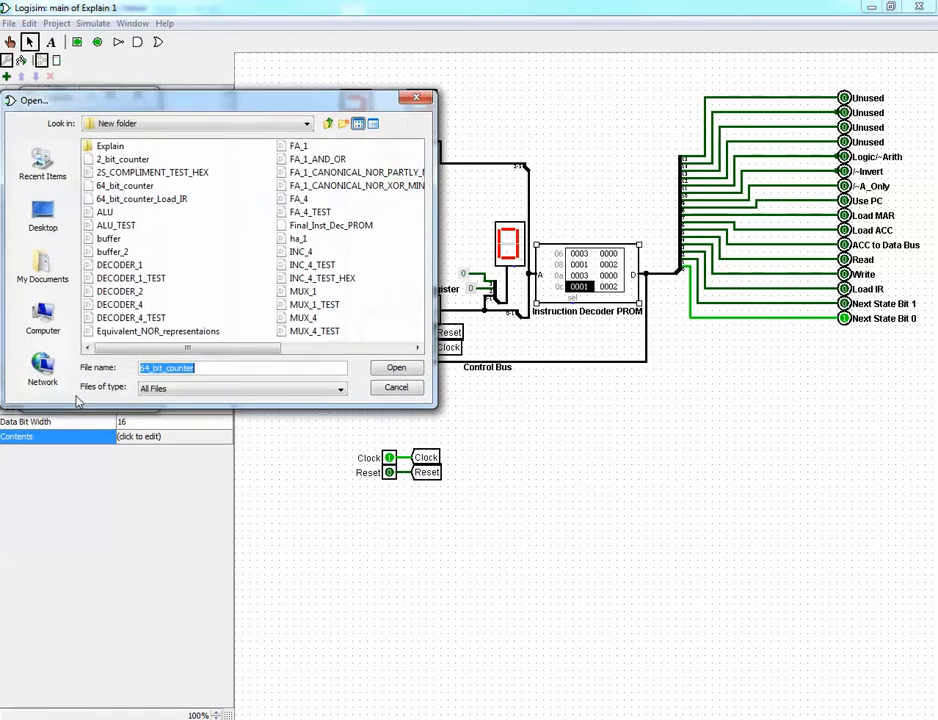
click(140, 199)
click(400, 370)
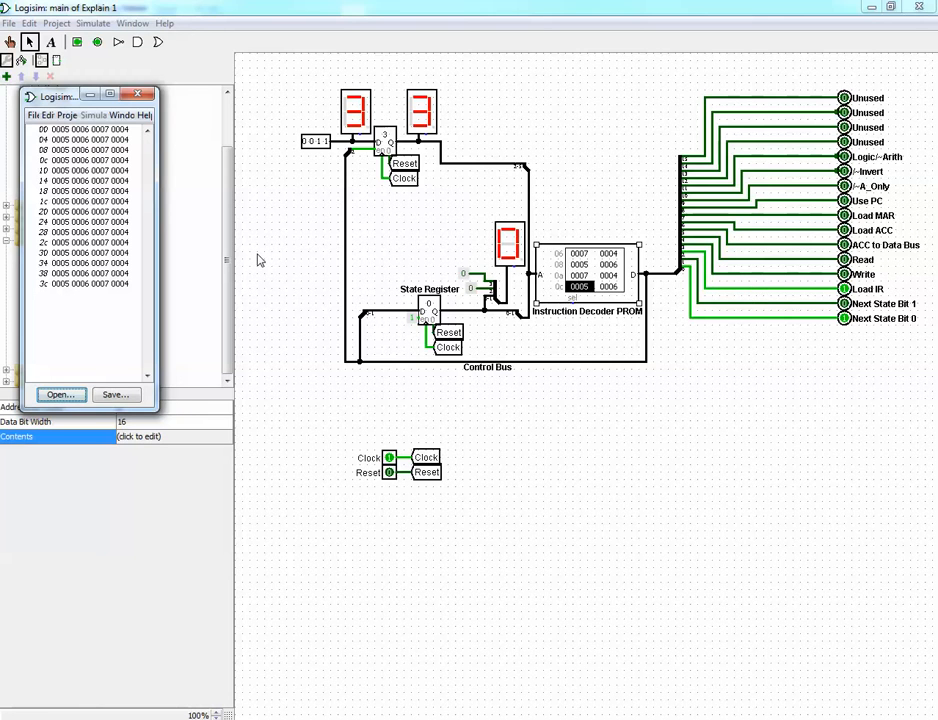
click(137, 94)
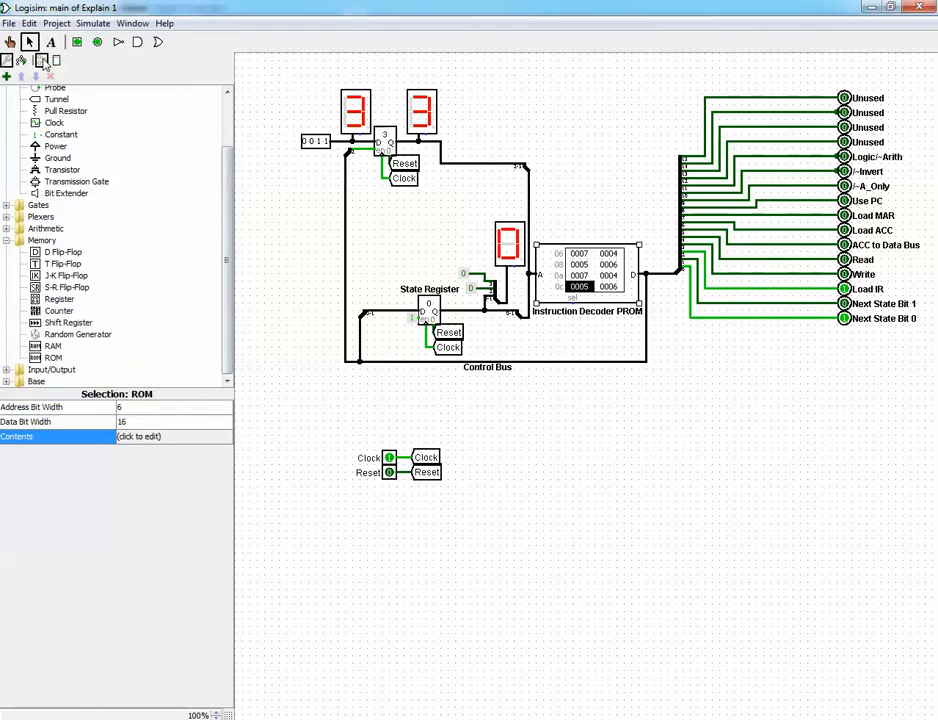
Reset both registers and set the instruction input to 0000
click(10, 42)
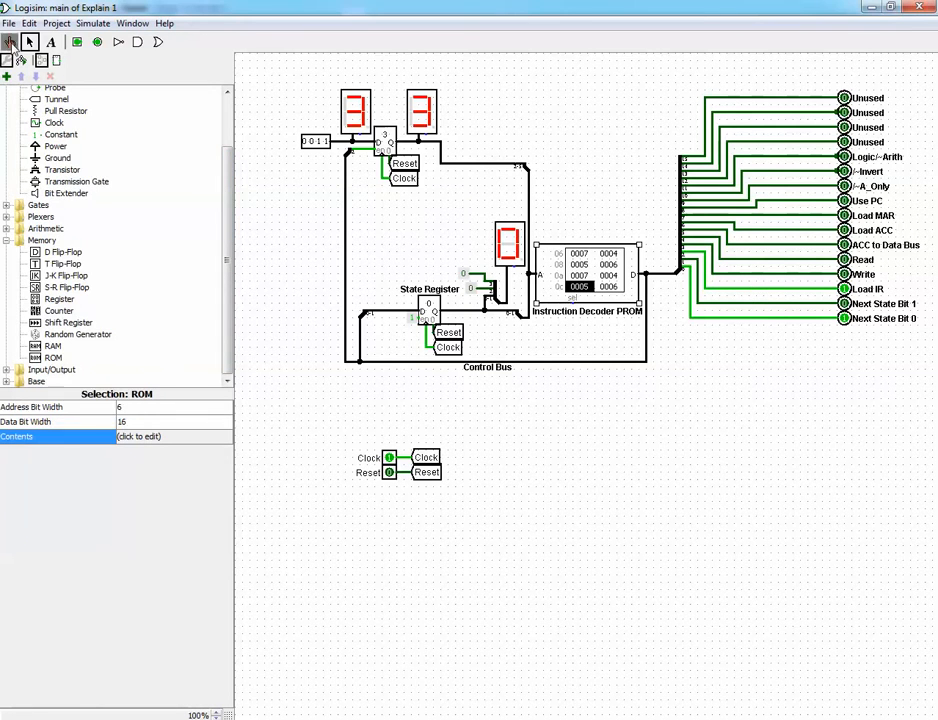
click(389, 473)
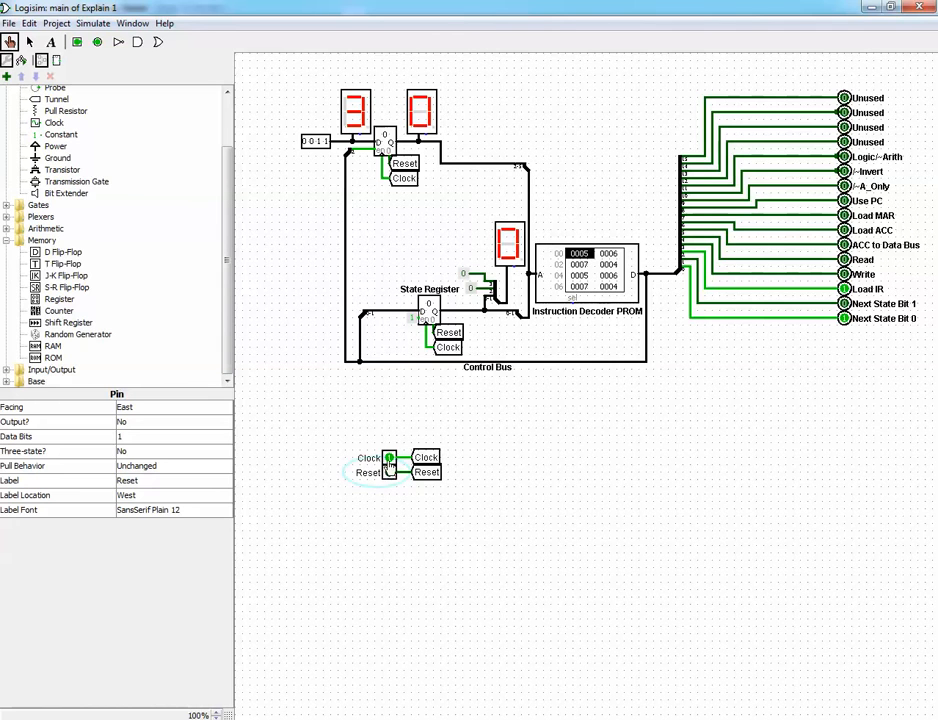
click(318, 141)
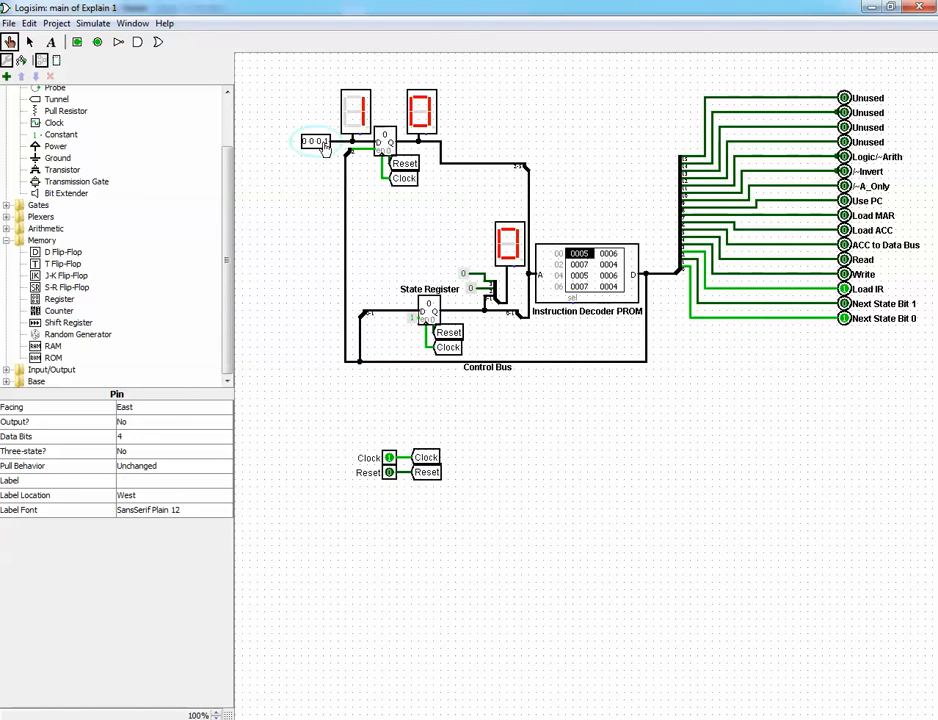
click(318, 141)
click(317, 141)
click(323, 141)
Pulse the clock through the state cycle with instruction 0000 until the State Register reaches state 3
click(393, 465)
click(393, 465)
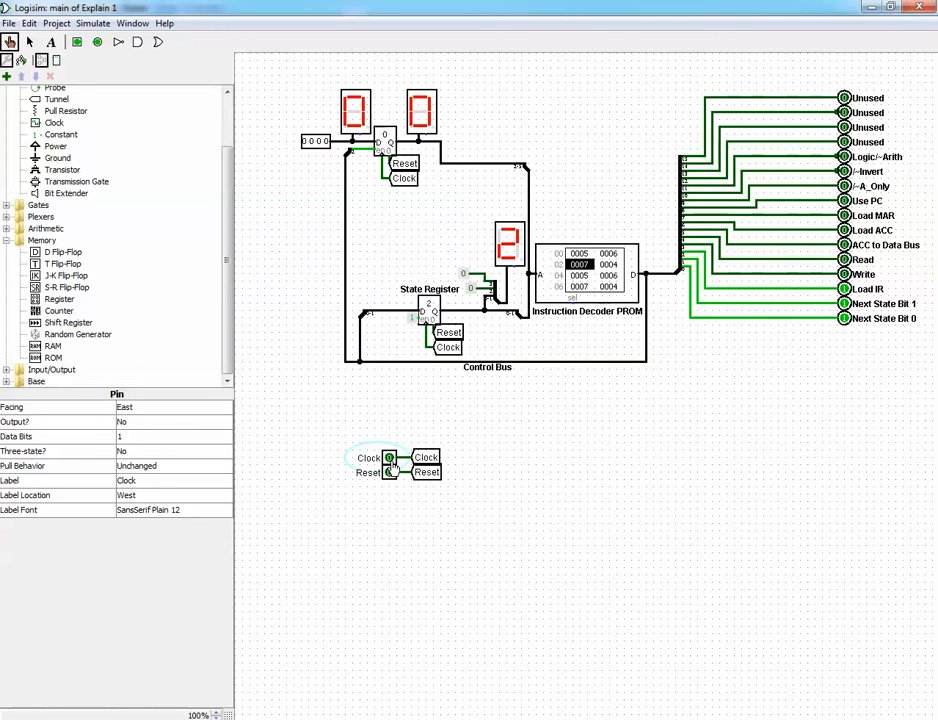
click(392, 464)
click(392, 464)
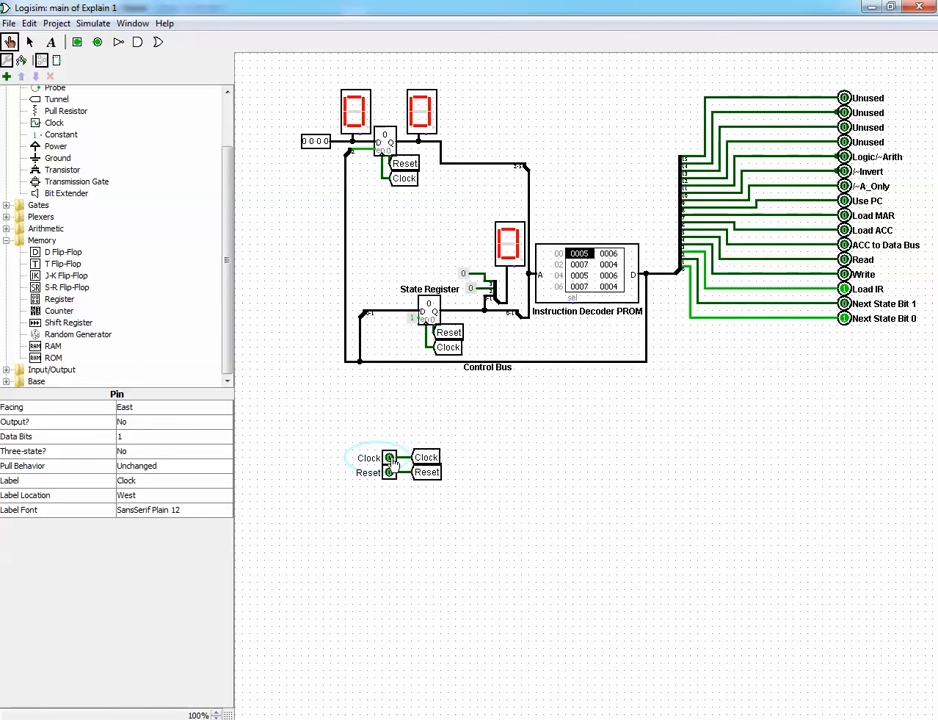
click(392, 464)
click(392, 464)
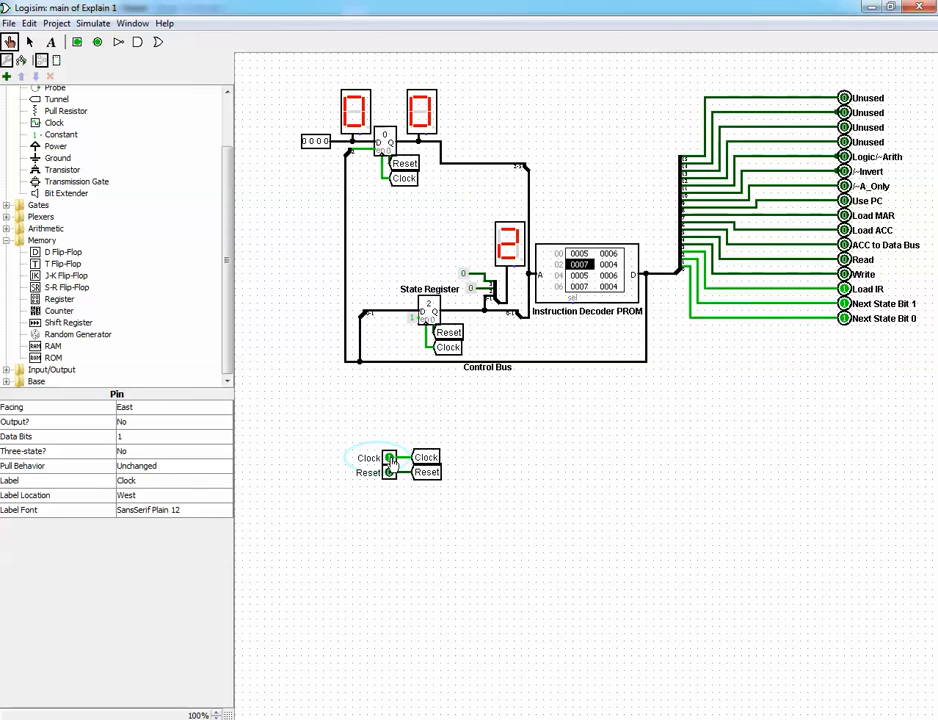
click(392, 464)
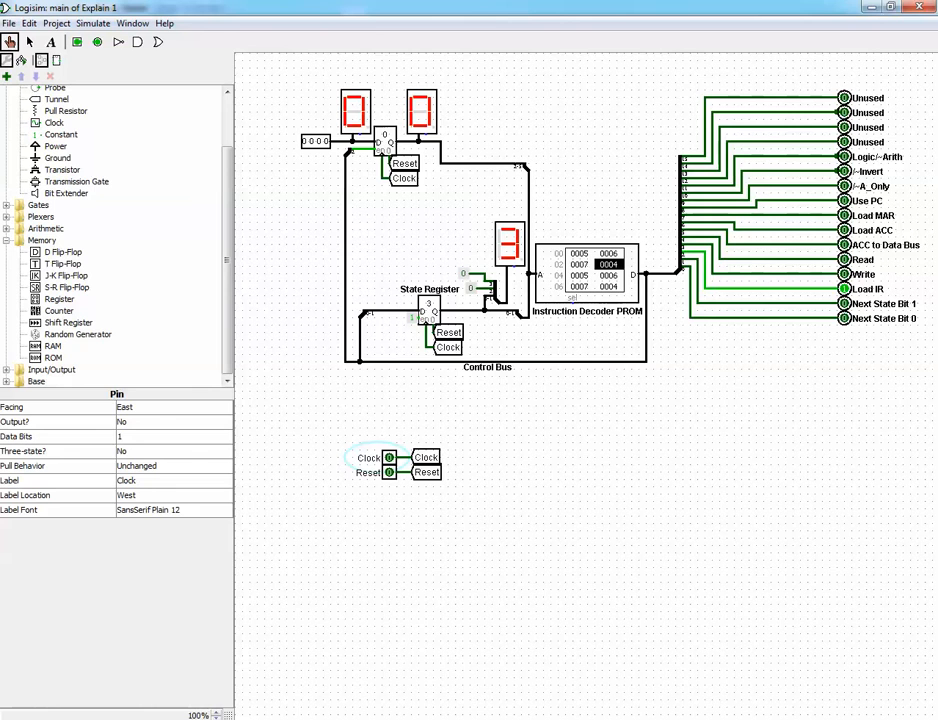
View Figure 10 of the SimulationLab4Manual_ver3 PDF in Adobe Acrobat, and switch to the Lec 24_2 table in Windows Photo Viewer
click(215, 718)
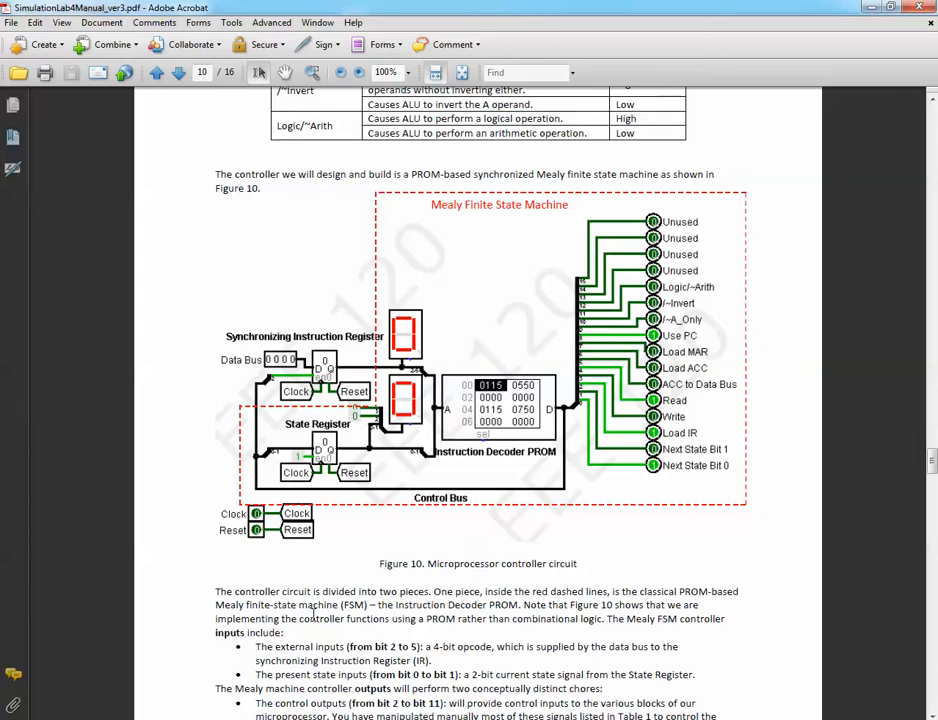
click(300, 718)
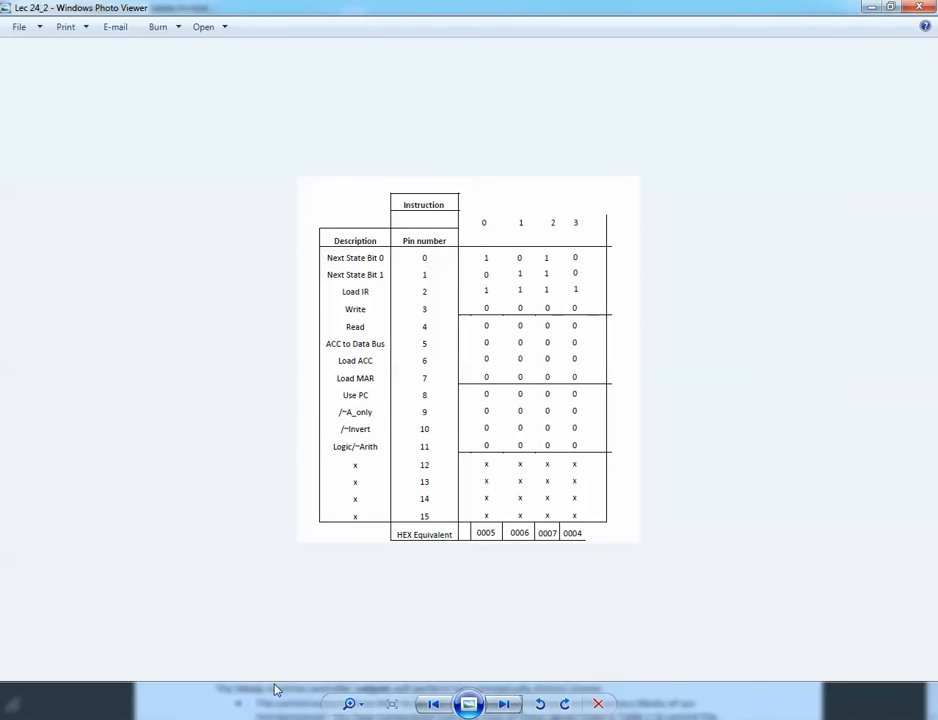
Advance to the Lec 24_3 image in Windows Photo Viewer, and look between it and the Complete Microprocessor Circuit in Logisim
mouse_move(246, 705)
click(505, 706)
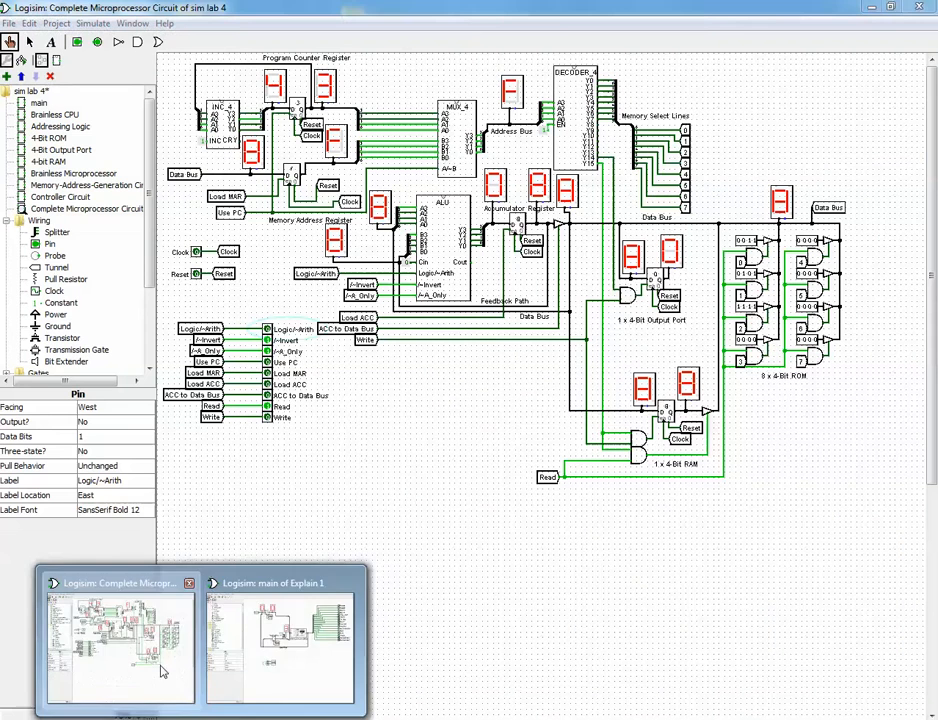
click(175, 705)
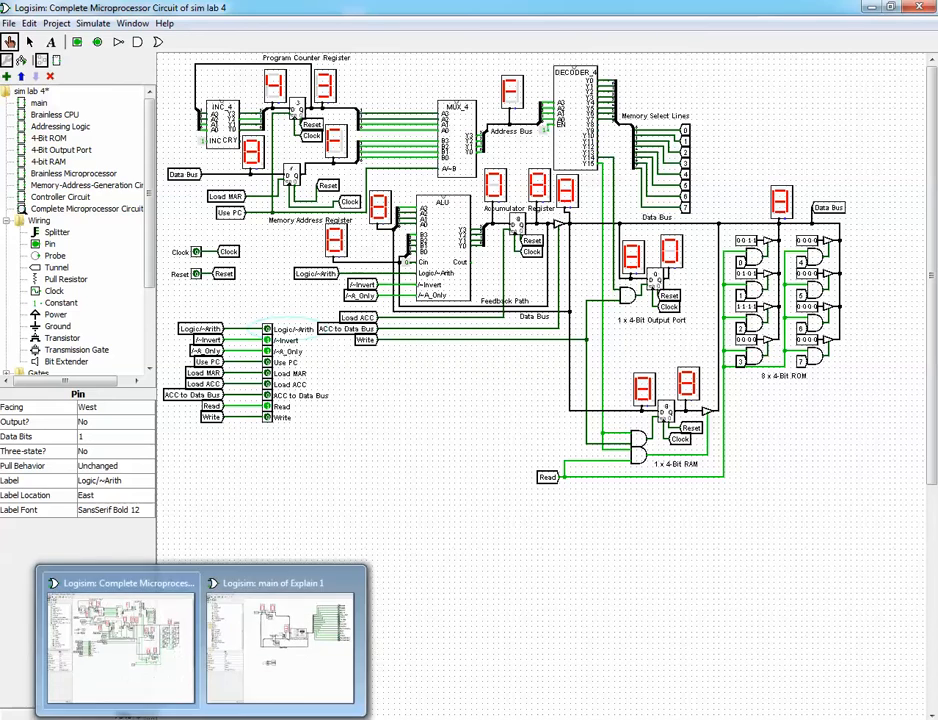
click(230, 717)
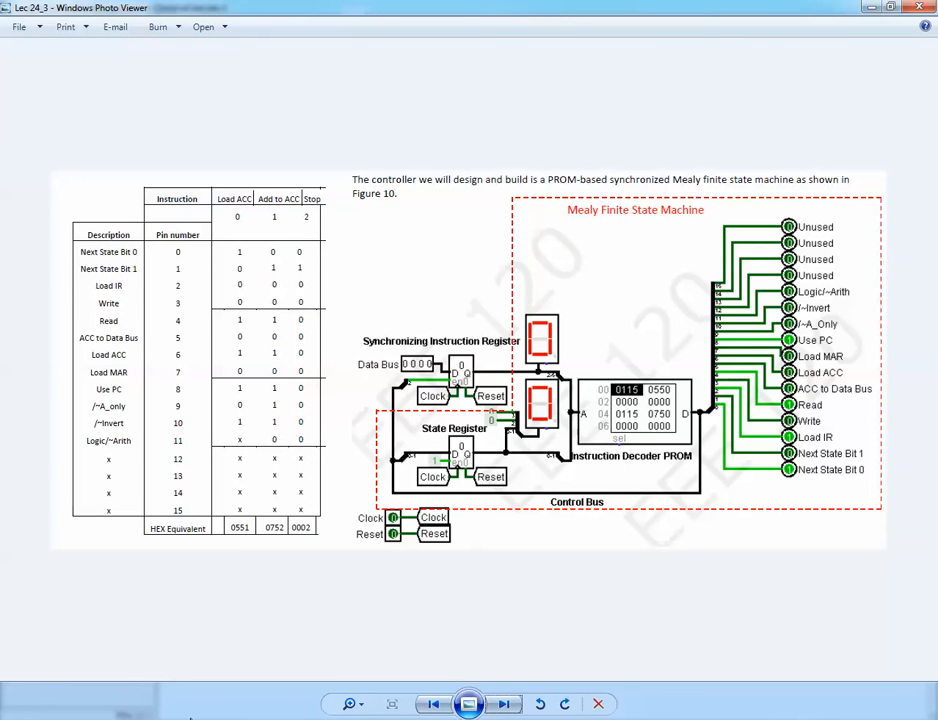
Switch to the Complete Microprocessor Circuit in Logisim and set the 4-bit ROM word at location 2 to 0000
mouse_move(182, 712)
click(166, 676)
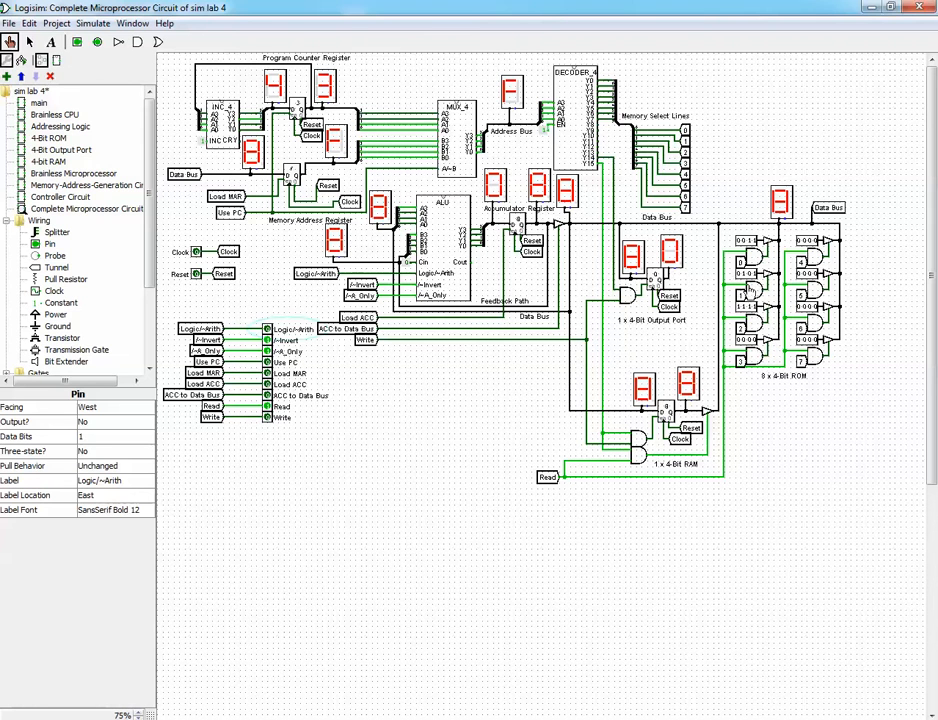
click(747, 306)
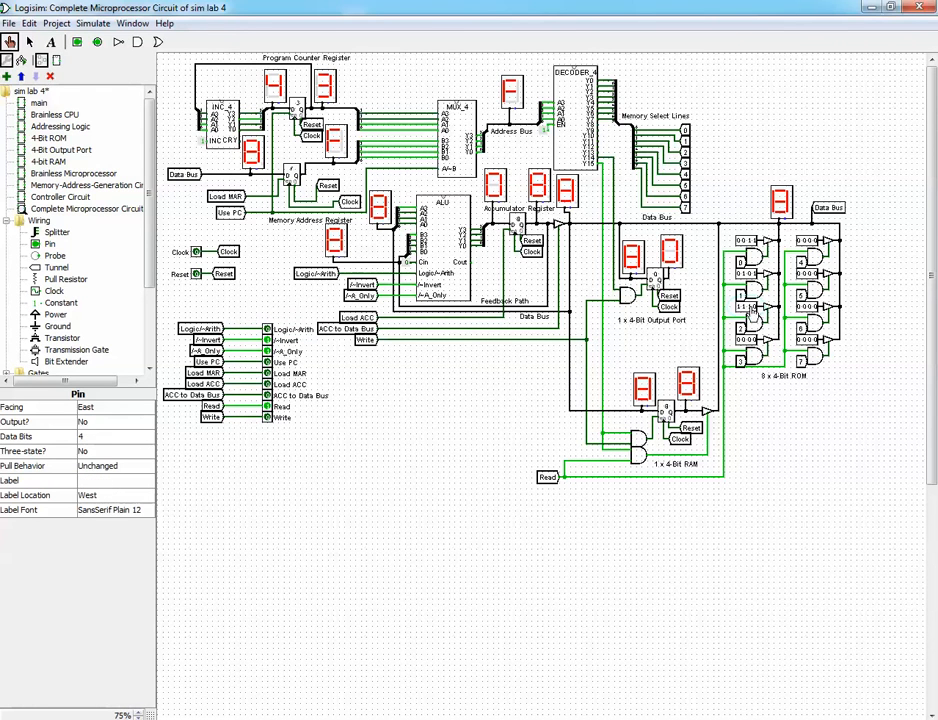
click(745, 307)
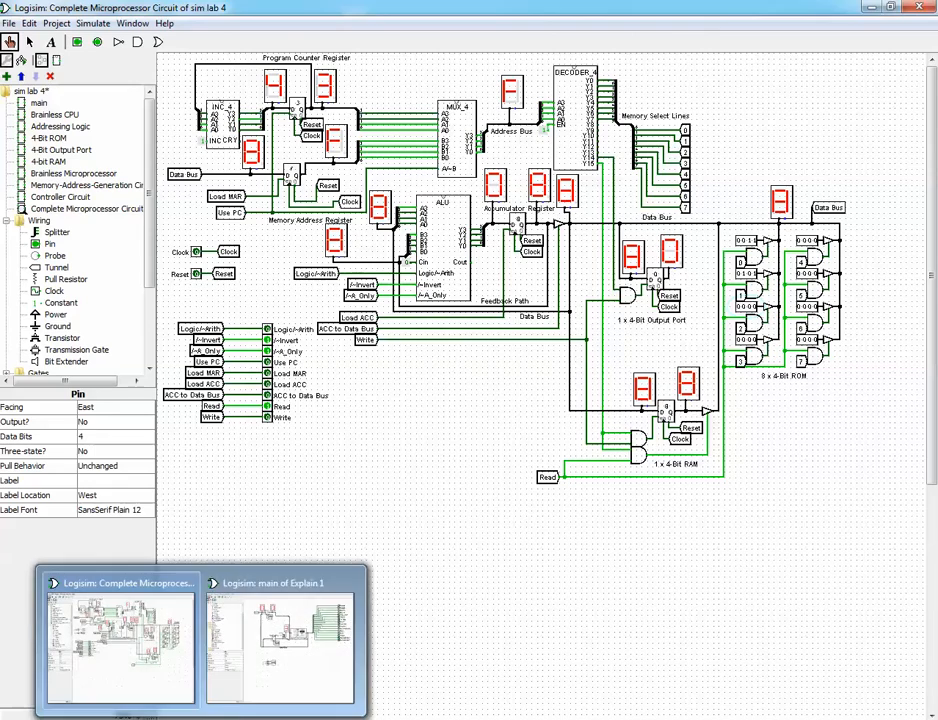
View the PROM controller in the main circuit of Explain 1, and return to the Complete Microprocessor Circuit of sim lab 4
mouse_move(262, 650)
click(245, 680)
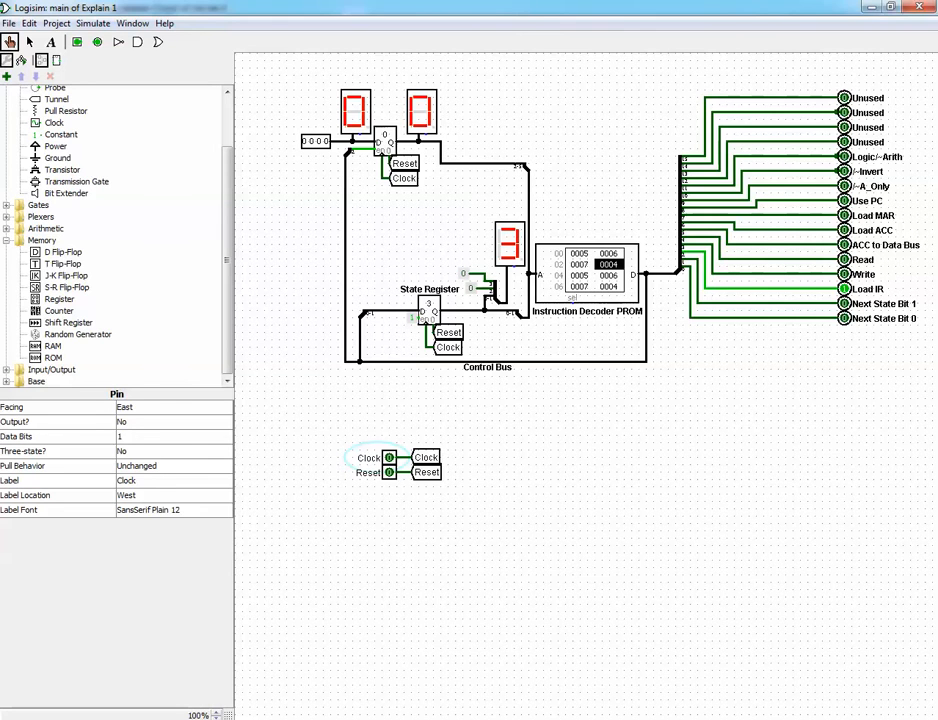
click(147, 624)
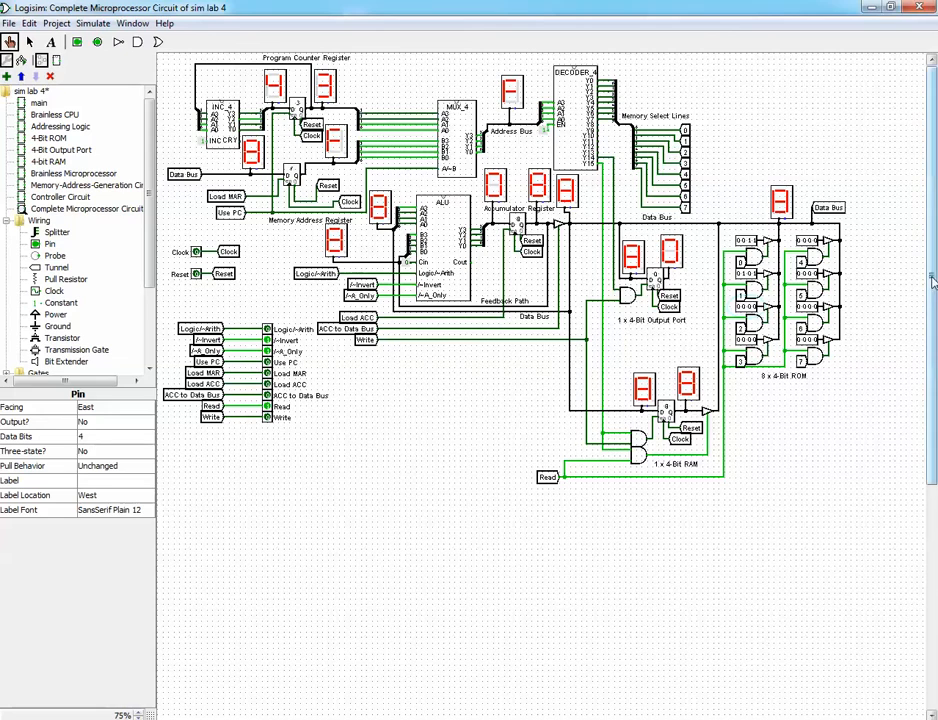
Move the whole controller circuit, including its PROM, registers and output tunnels, up to just below the microprocessor datapath
drag(931, 282, 923, 544)
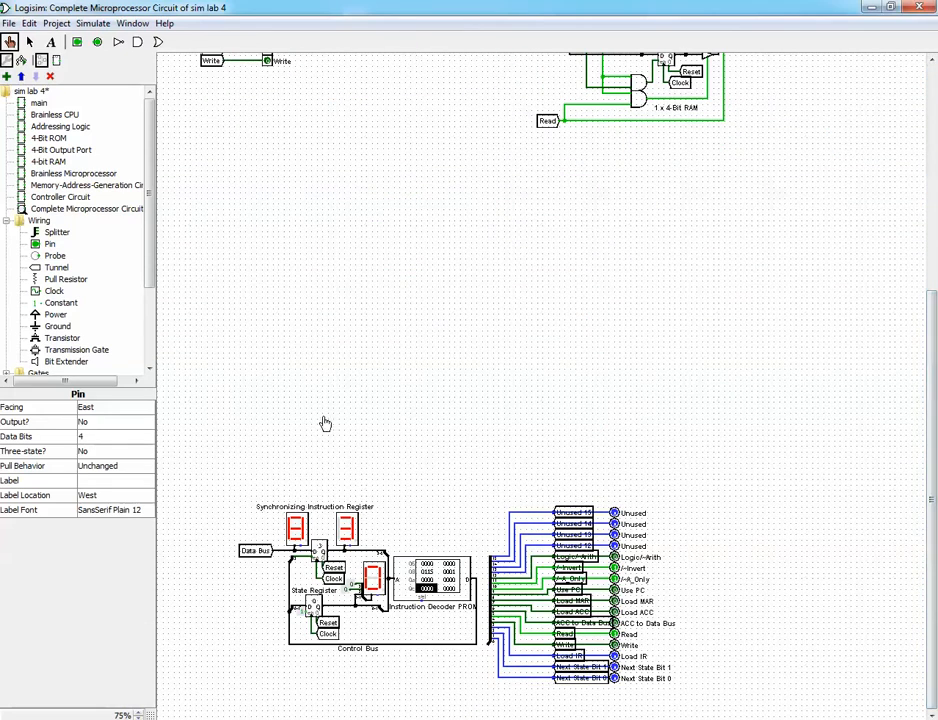
click(28, 41)
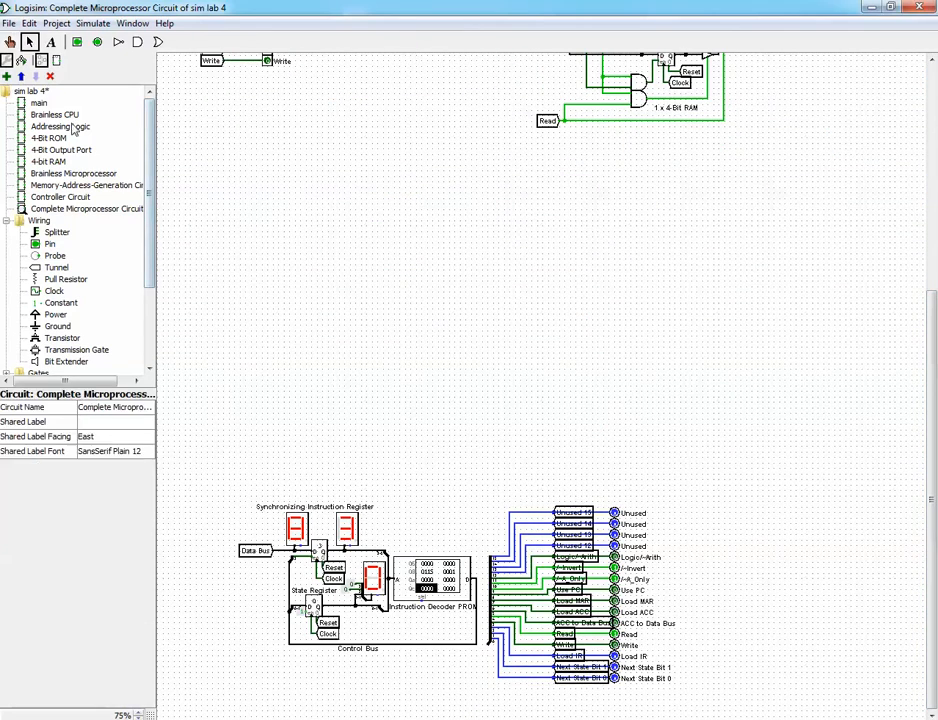
drag(219, 481, 722, 712)
mouse_move(571, 621)
mouse_down()
mouse_move(549, 426)
mouse_move(590, 267)
mouse_move(589, 258)
mouse_move(576, 262)
mouse_up()
click(763, 552)
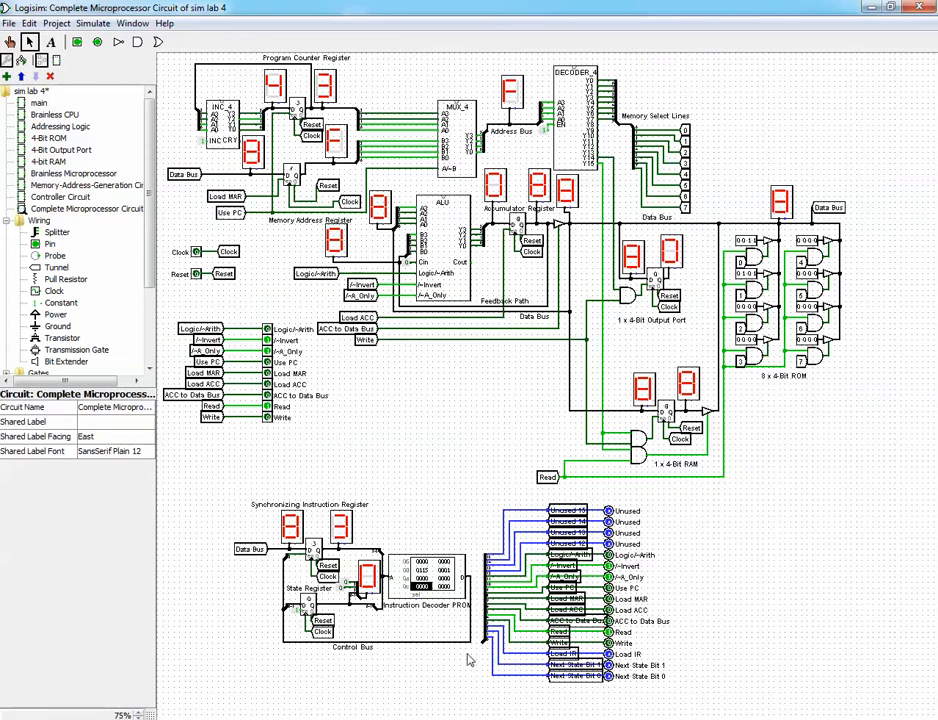
Wire the control bus to the controller's output splitter, and delete the manual control input pins from Logic/~Arith through Write with their tunnels
drag(478, 642, 483, 642)
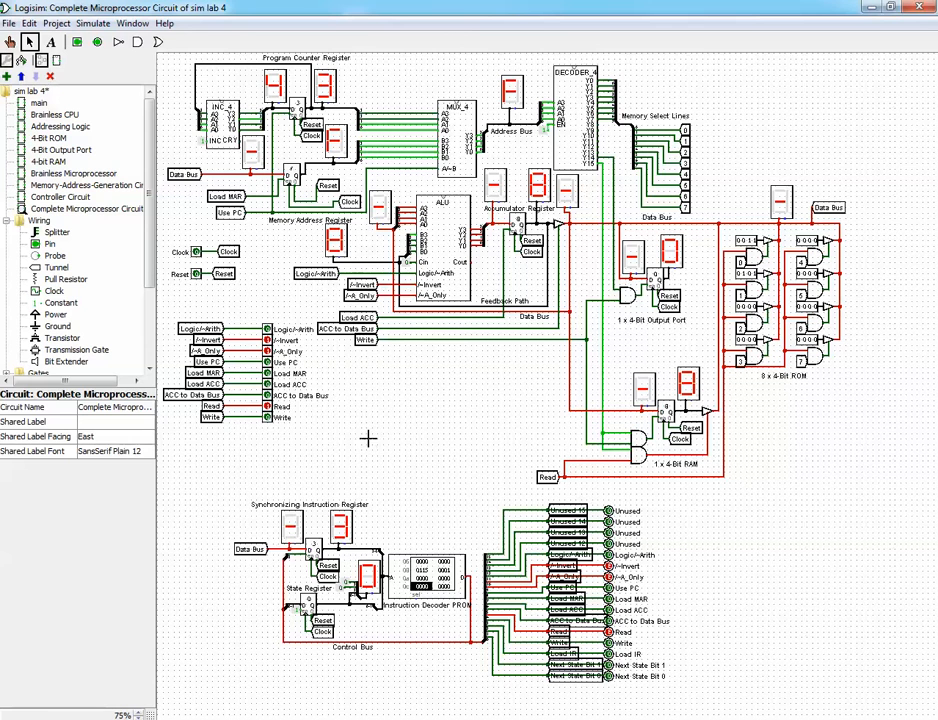
drag(368, 438, 170, 322)
key(Delete)
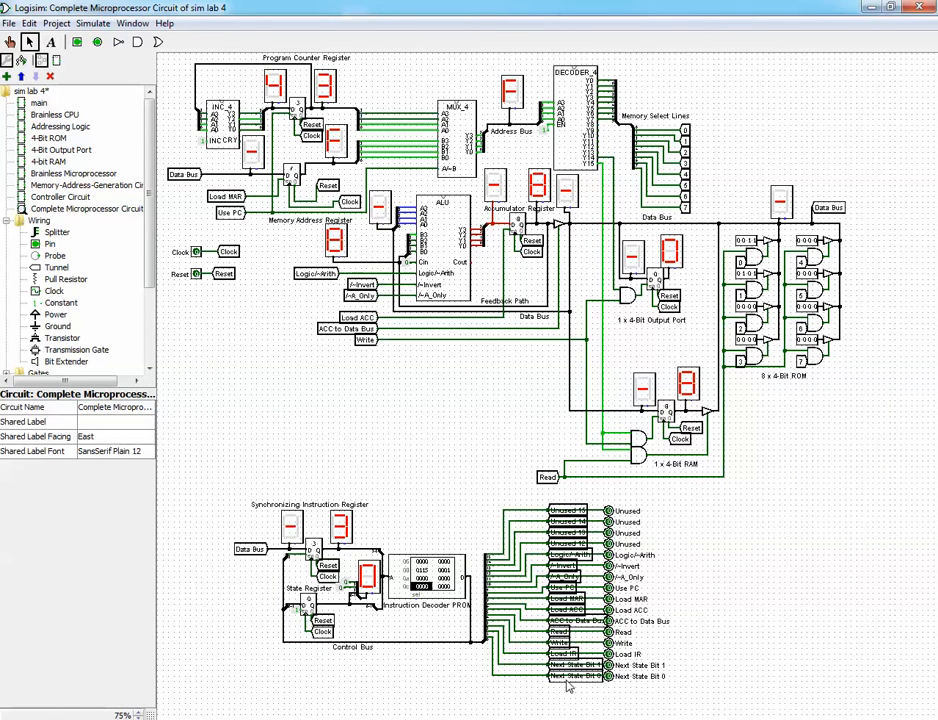
Pull the Next State Bit 0 tunnel down from its output wire, and put it back in its original place
drag(567, 684, 566, 698)
scroll(731, 611, down, 2)
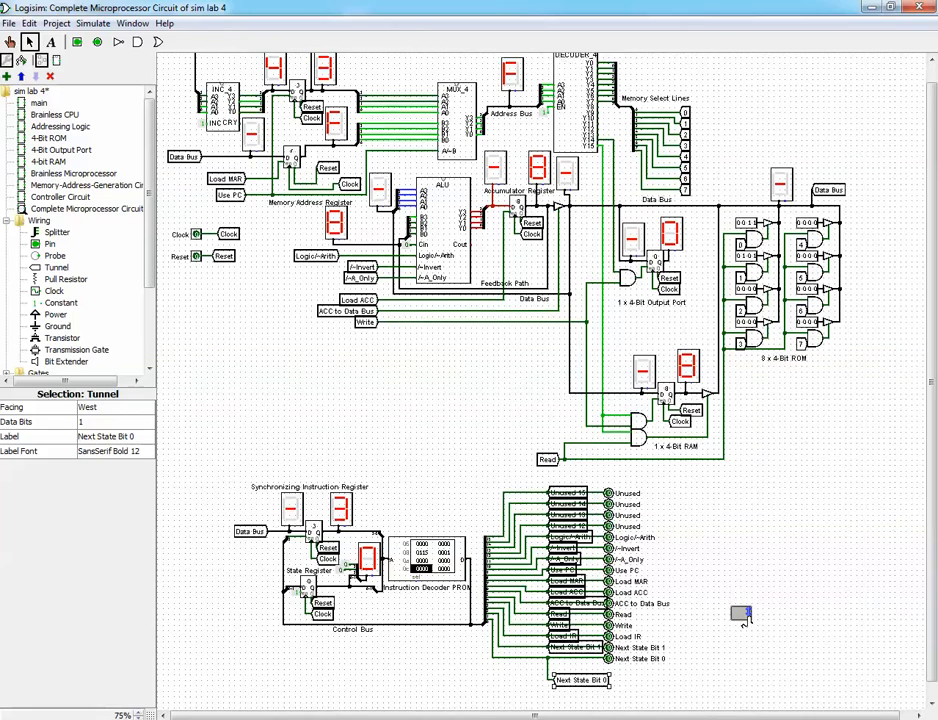
scroll(731, 611, down, 1)
drag(585, 670, 579, 657)
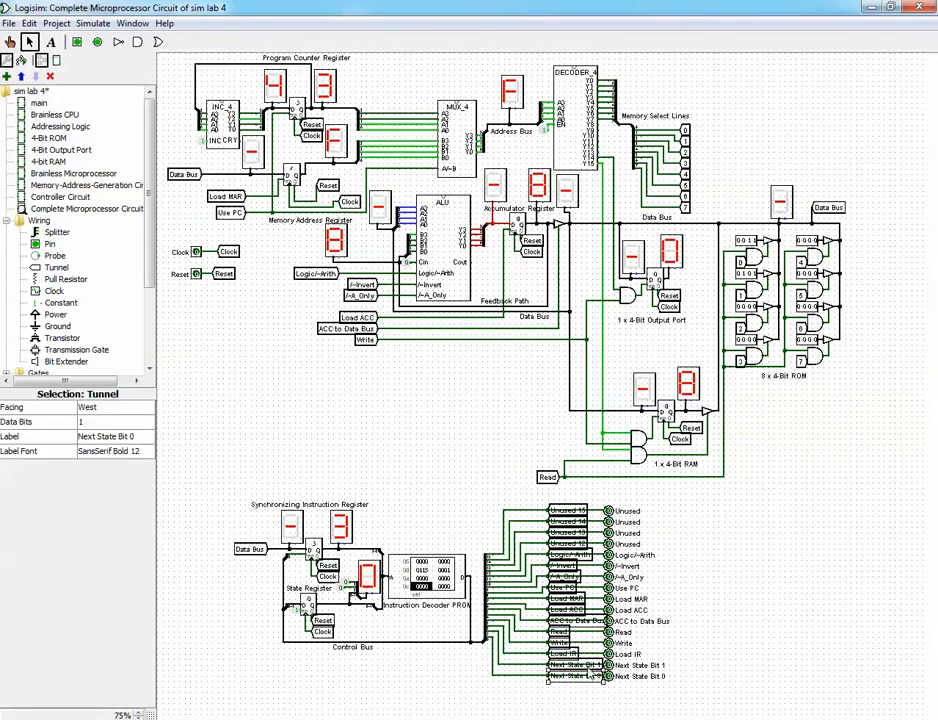
click(765, 641)
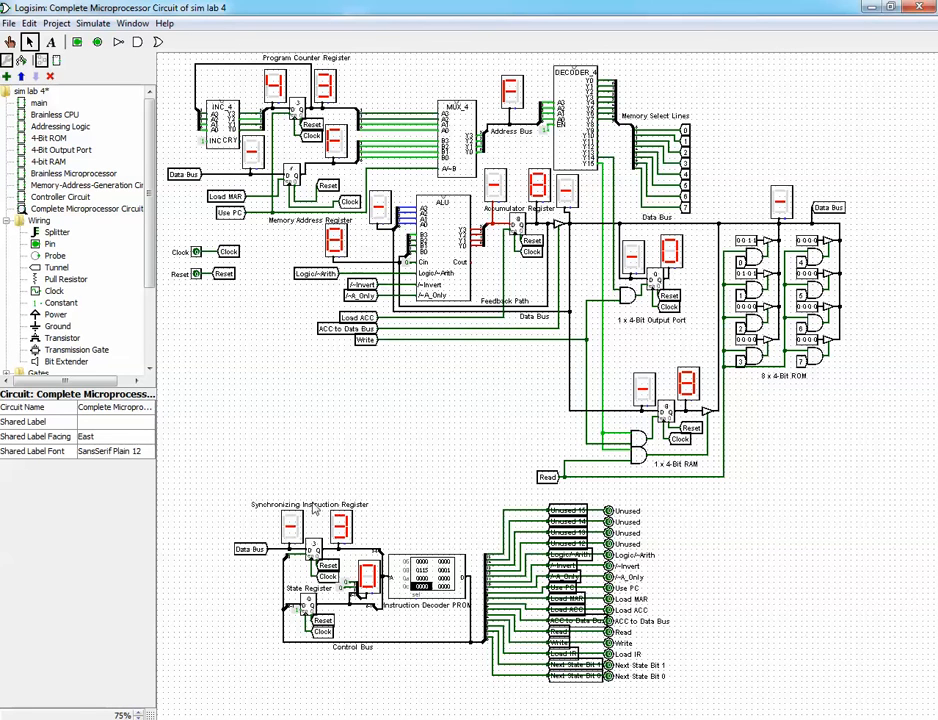
Open the contents of the Instruction Decoder PROM and resize the hex editor to show four words per row
click(425, 578)
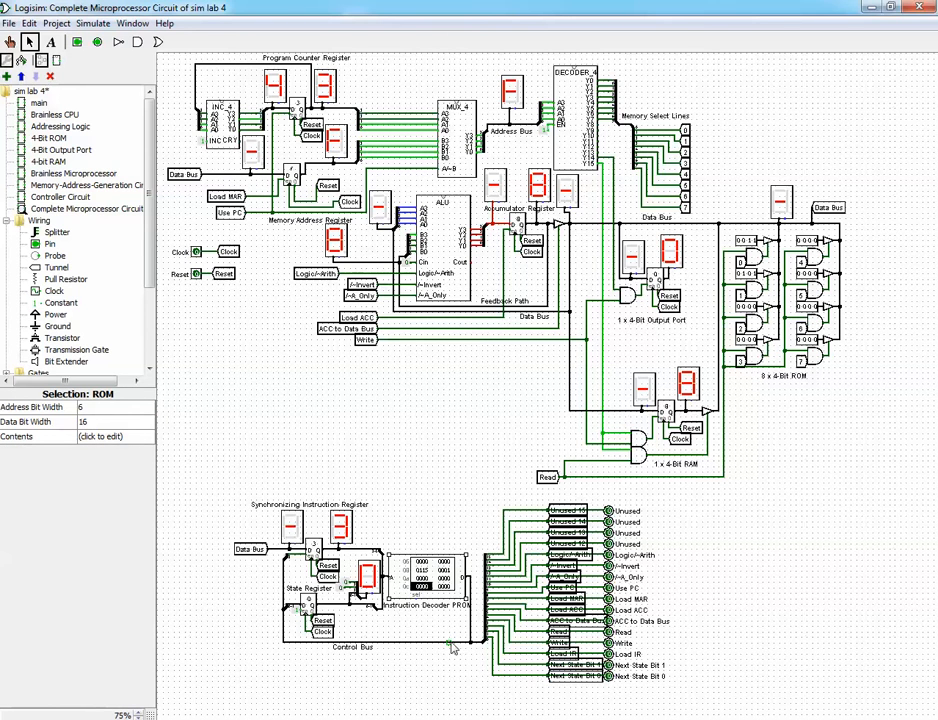
click(118, 437)
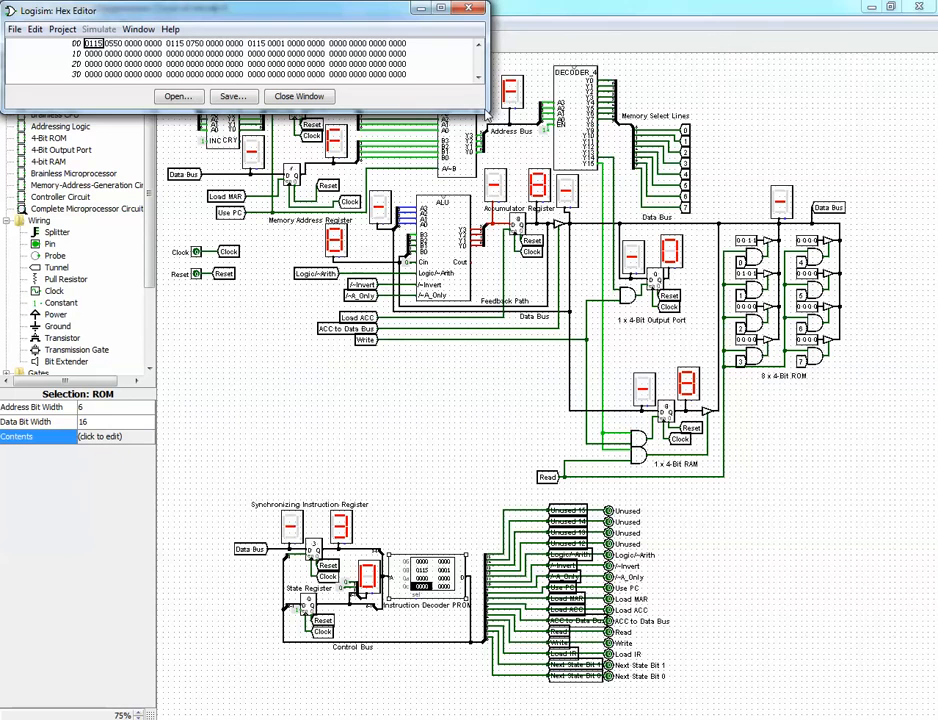
drag(486, 110, 133, 428)
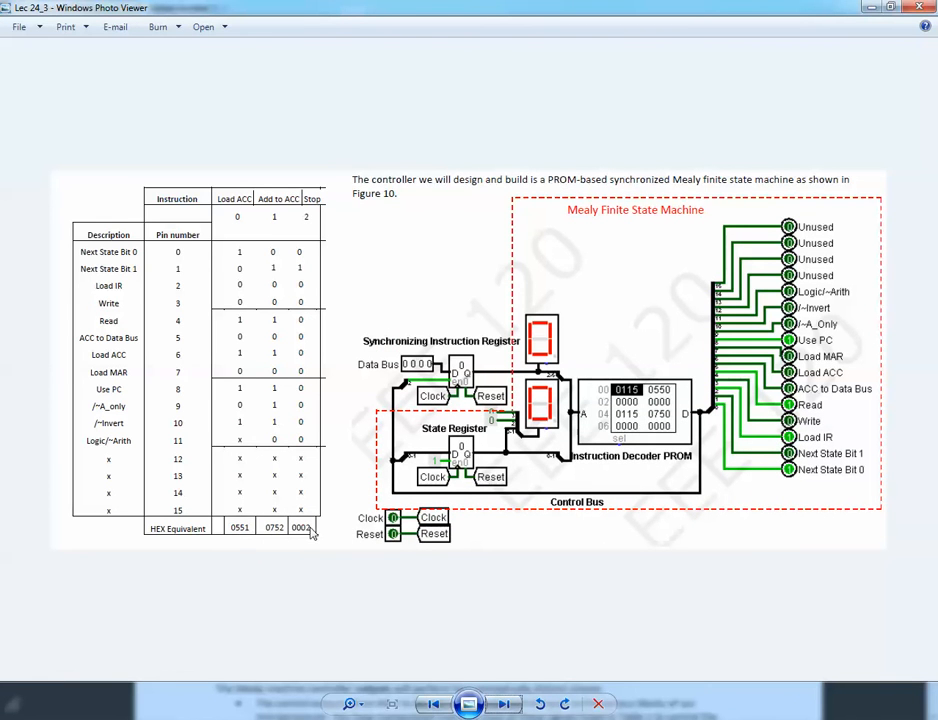
Bring the hex editor over the Lec 24_3 table, compare the PROM words with it, and close the editor
mouse_move(253, 705)
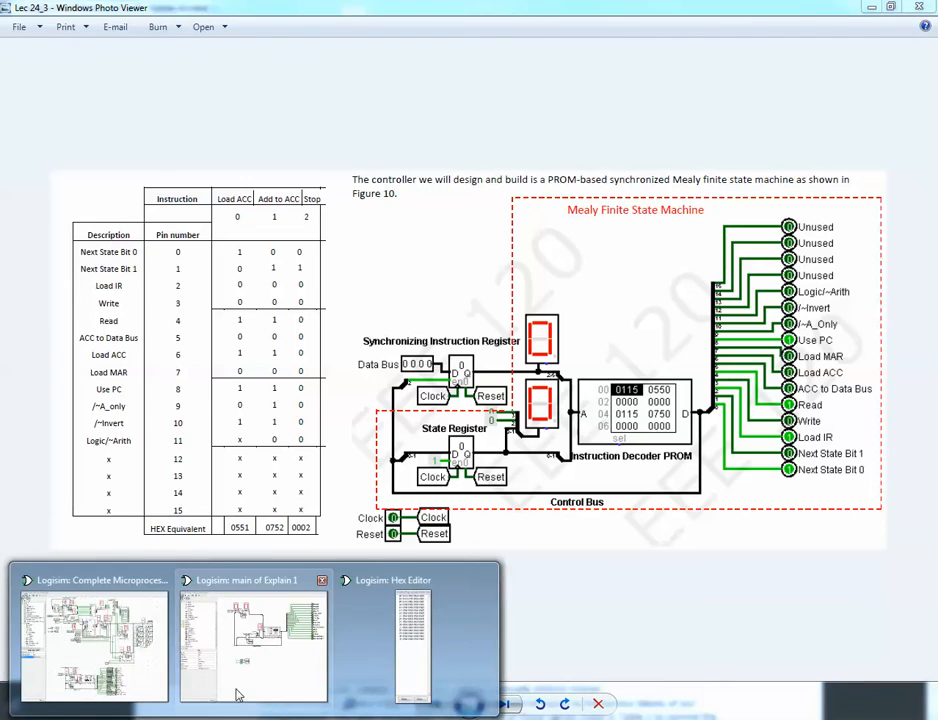
click(407, 630)
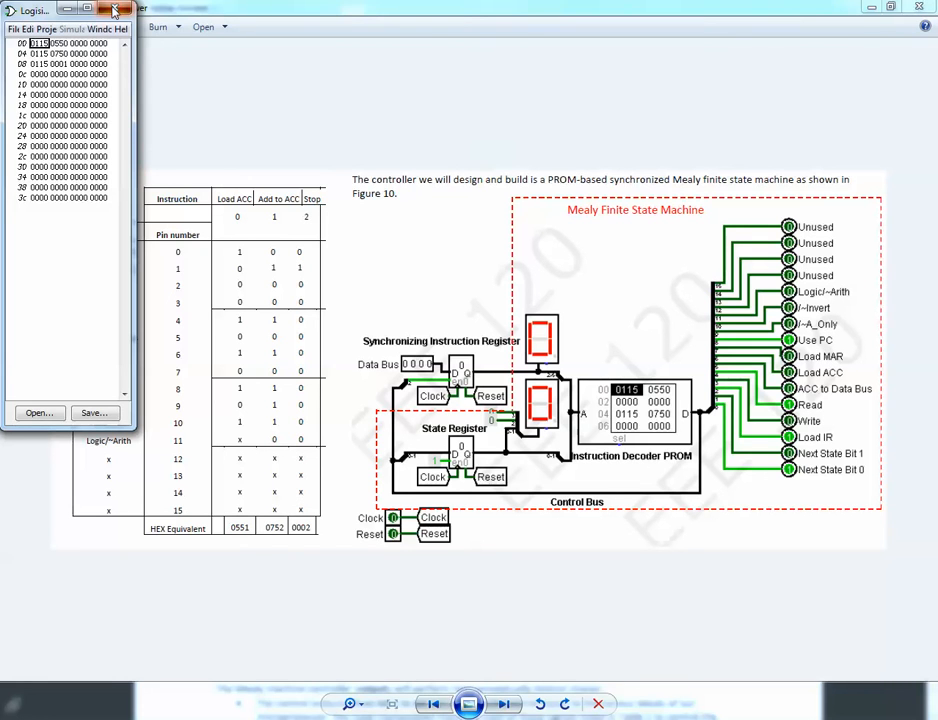
click(118, 10)
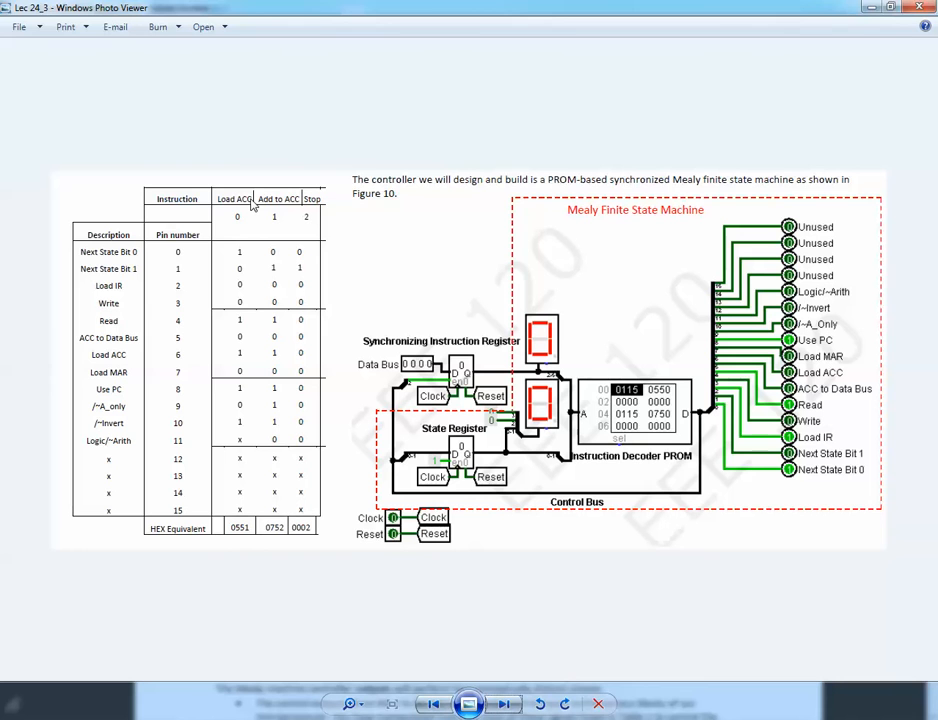
Advance to the Lec 24_4 image, and find Table 2 on page 12 of SimulationLab4Manual_ver3 in Adobe Acrobat
click(504, 704)
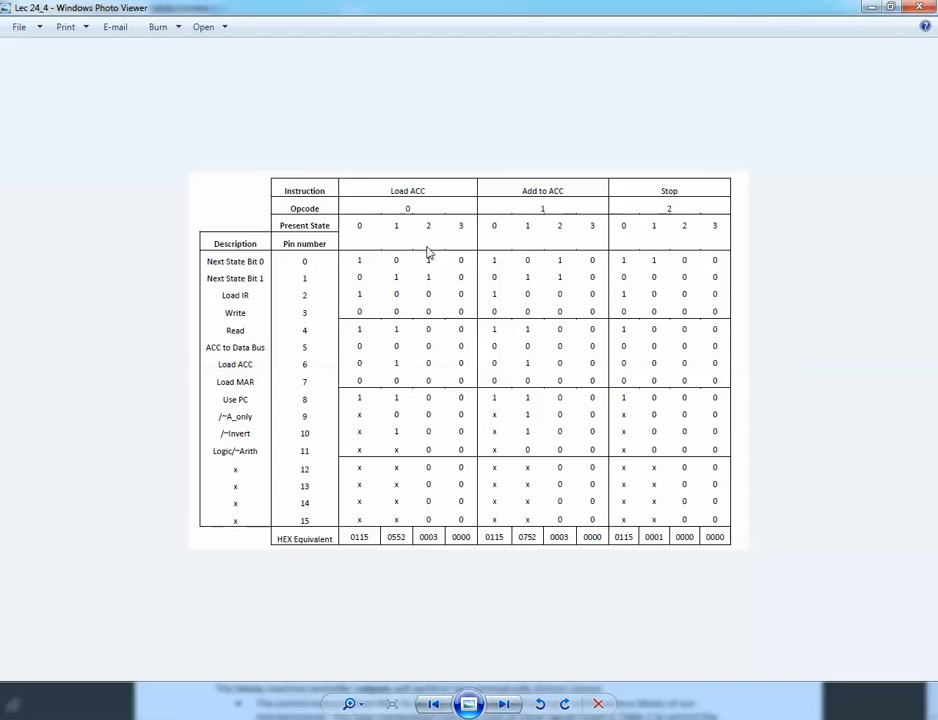
key(alt+Tab)
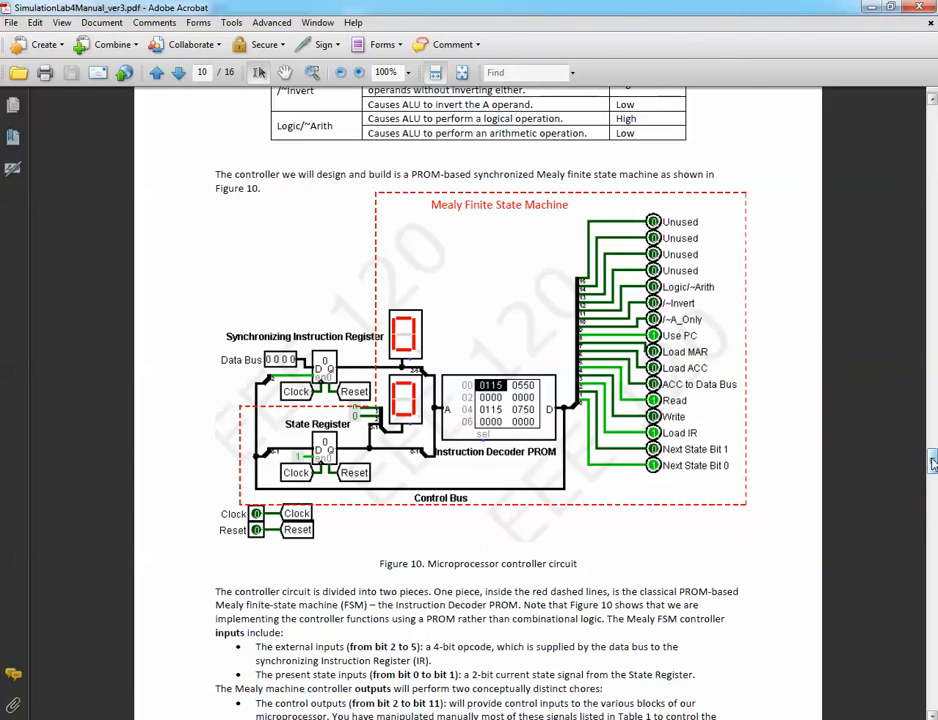
scroll(683, 338, down, 5)
scroll(478, 400, down, 18)
scroll(478, 400, up, 2)
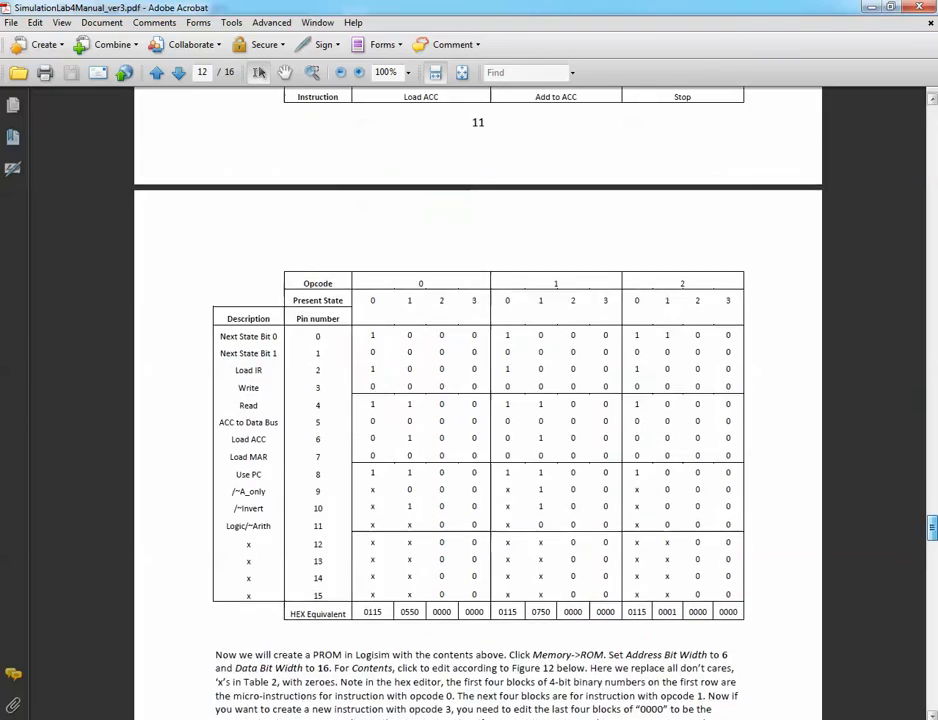
scroll(478, 400, up, 1)
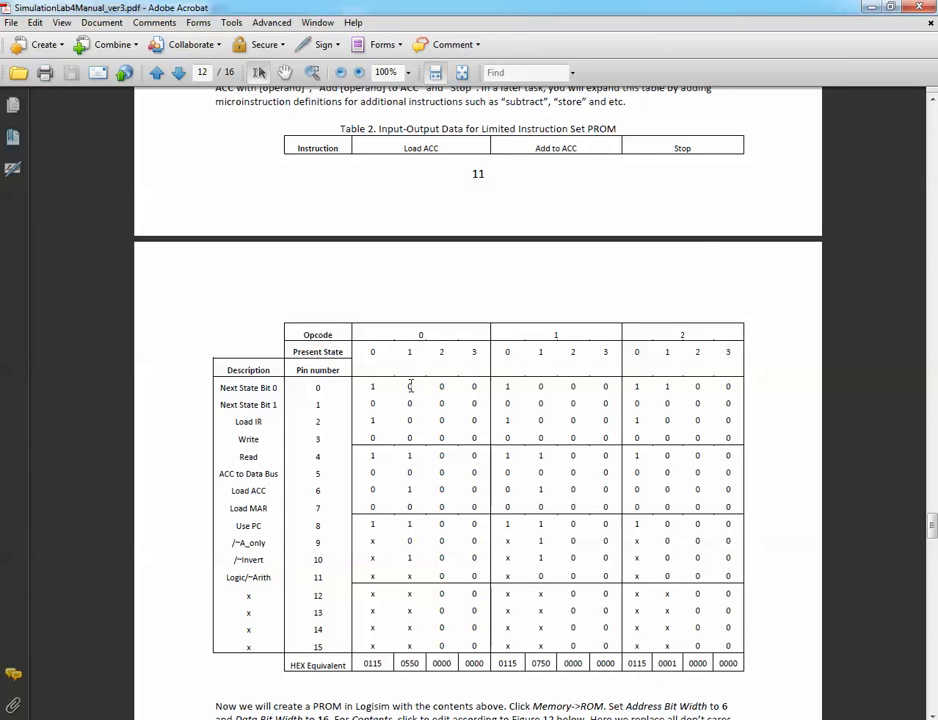
Compare the HEX Equivalent row of the manual's Table 2 with the Lec 24_4 table, highlighting the opcode 0, state 1 word and the whole row
double_click(411, 664)
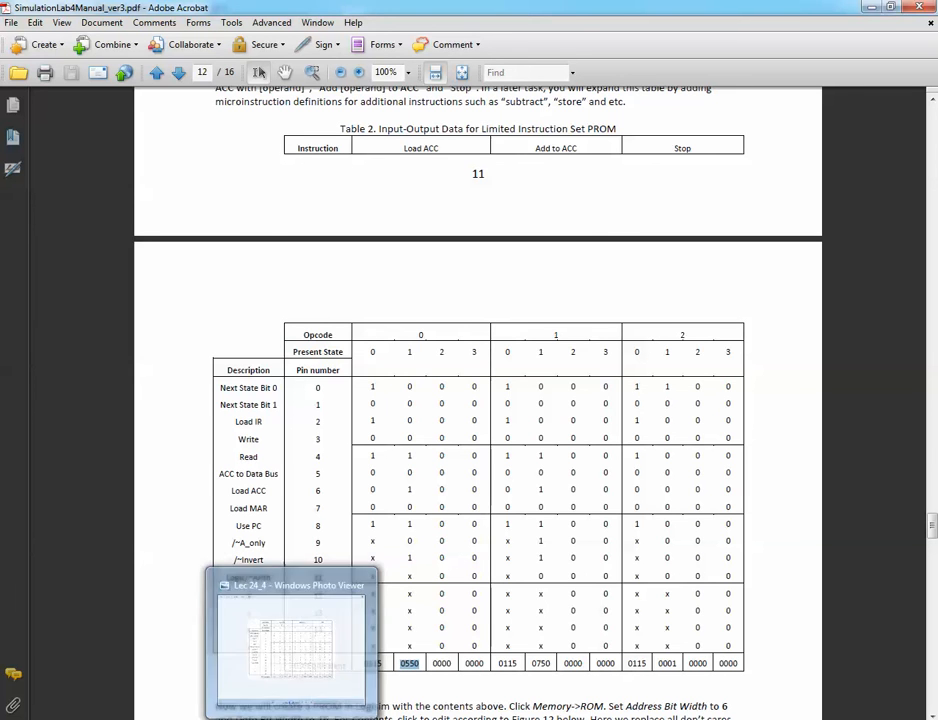
click(305, 714)
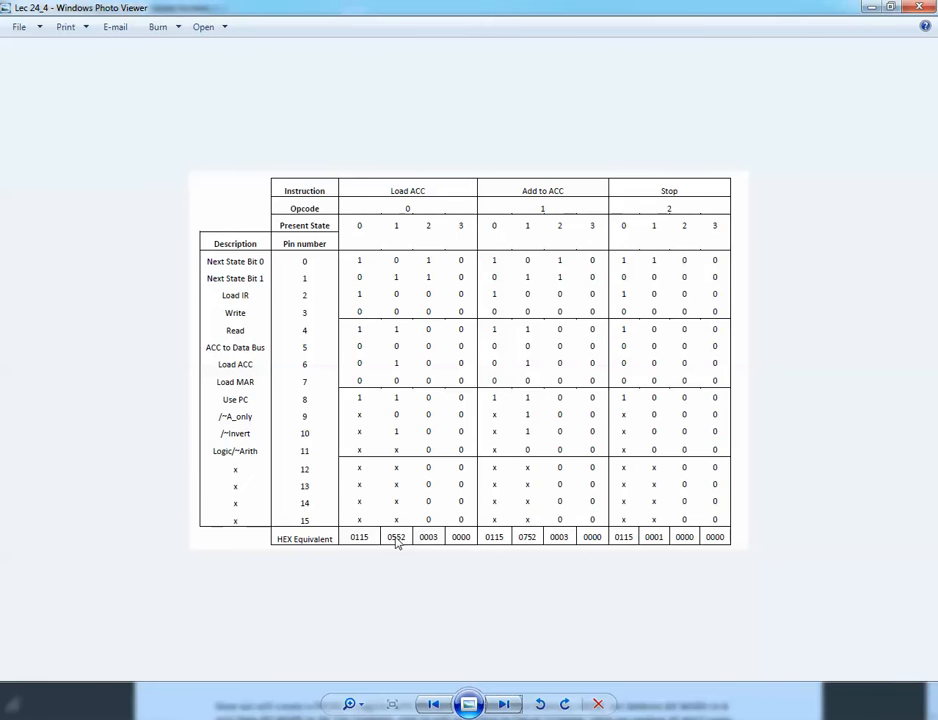
click(310, 712)
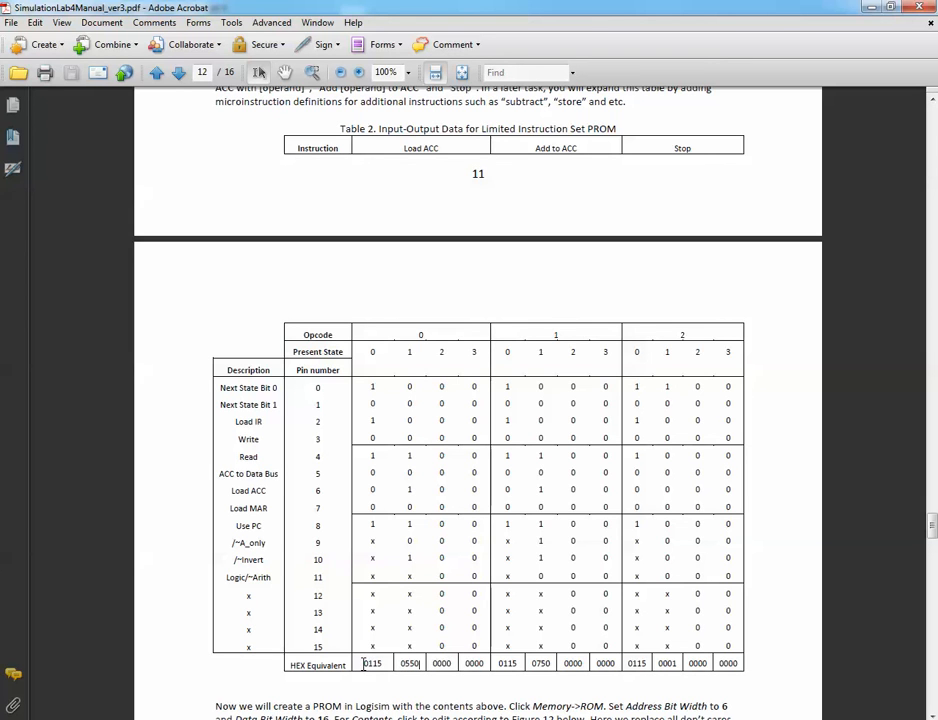
drag(371, 663, 738, 660)
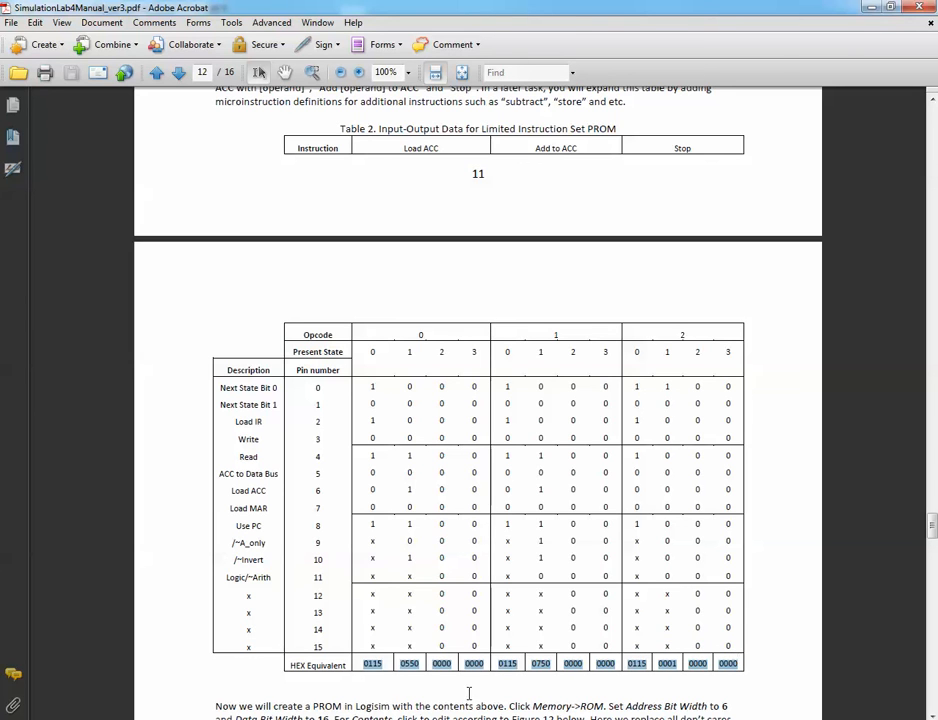
click(398, 671)
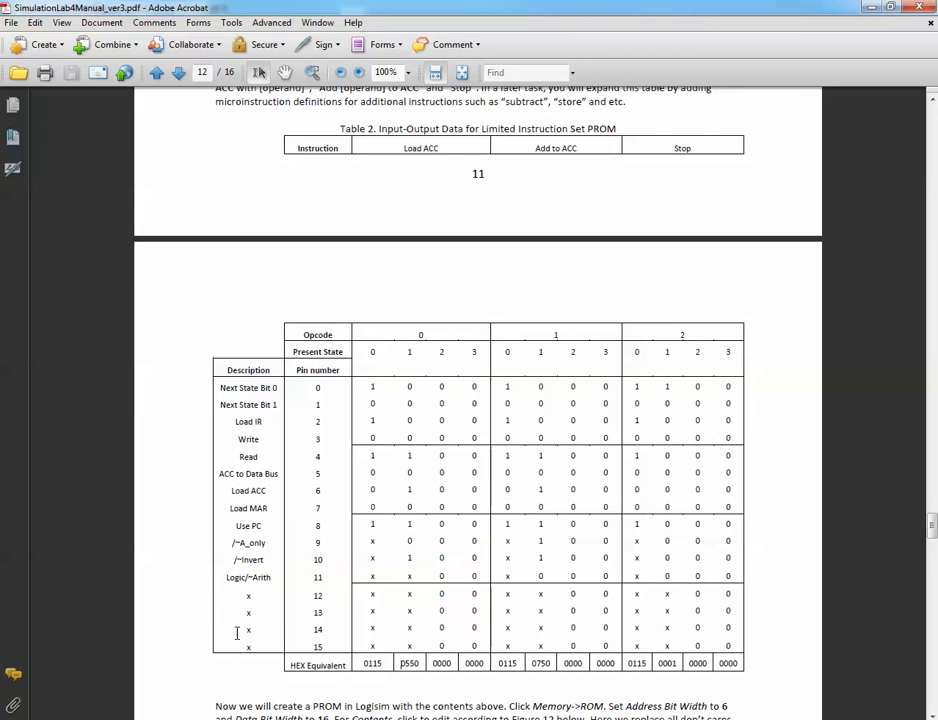
Toggle one bit in each of the ROM words at locations 1 and 0 in Logisim's Complete Microprocessor Circuit, and return to the manual's Table 2
mouse_move(175, 697)
click(153, 652)
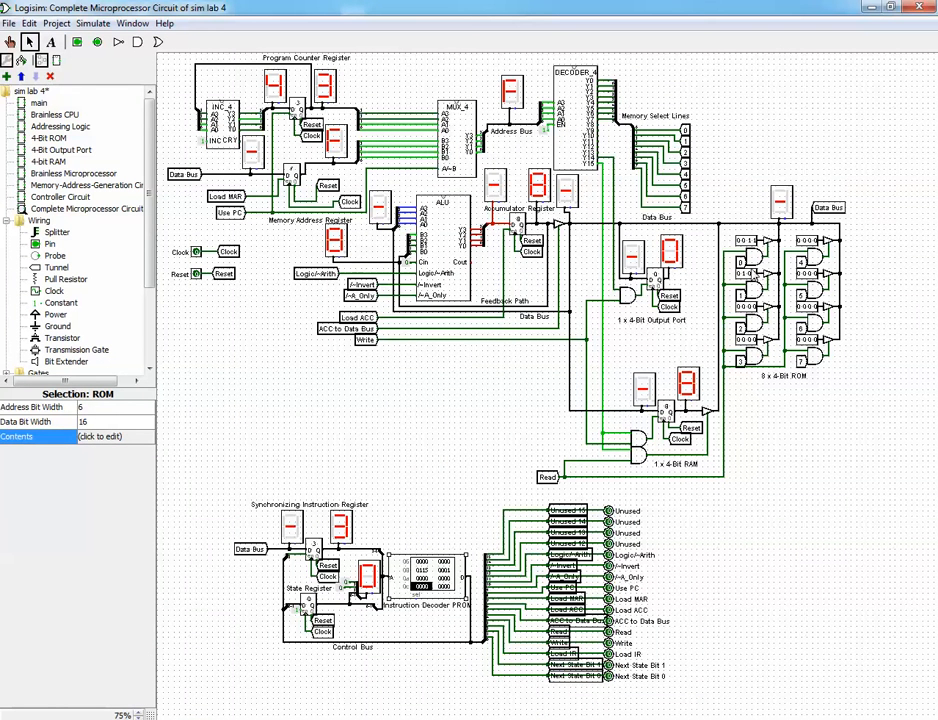
click(10, 42)
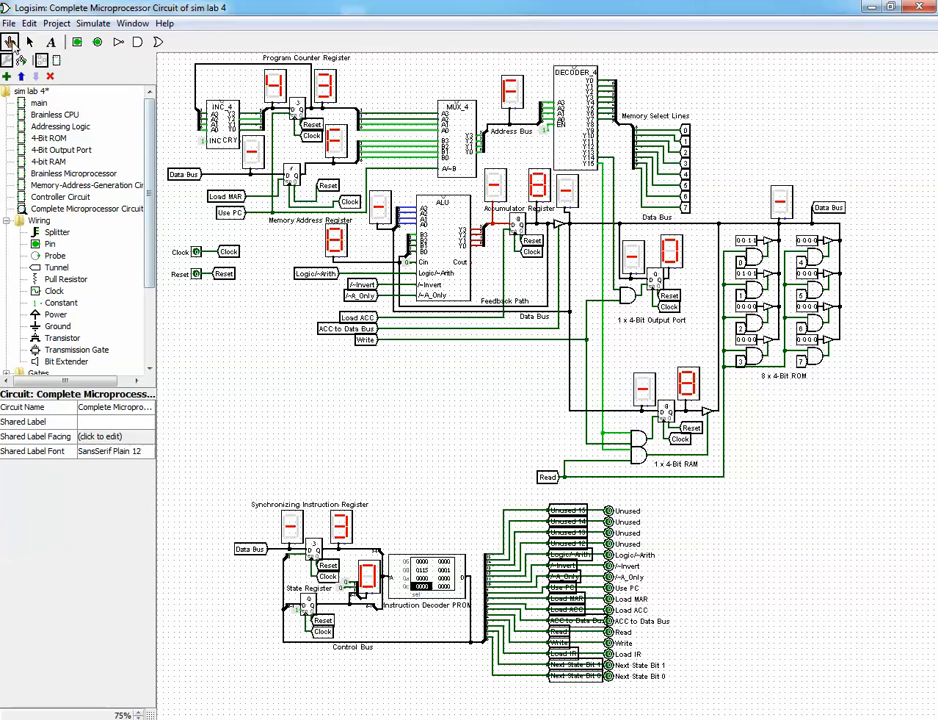
click(747, 274)
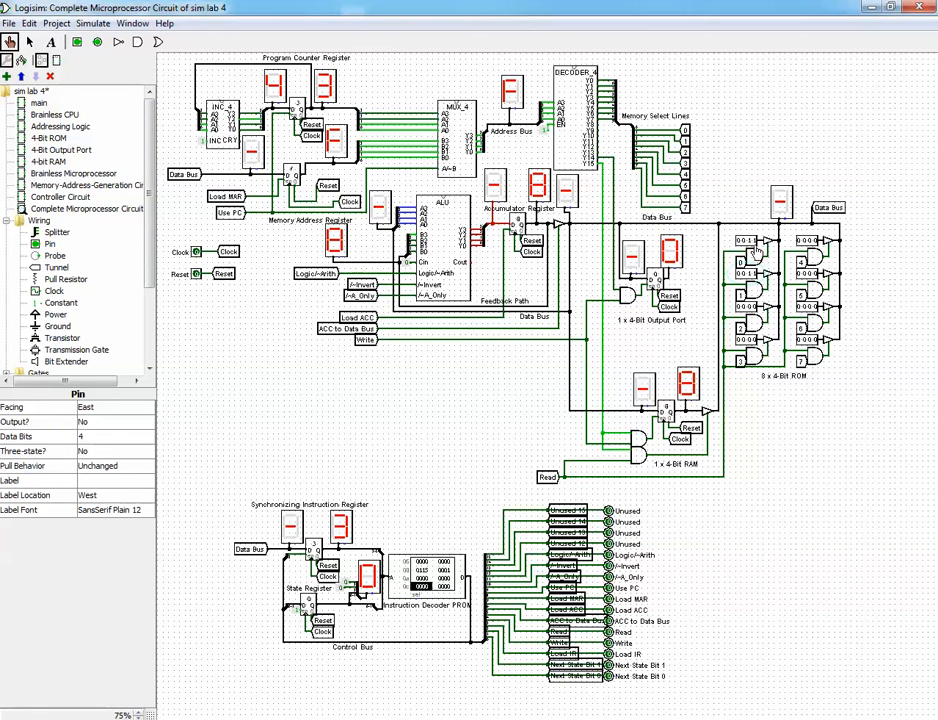
click(752, 242)
key(alt+Tab)
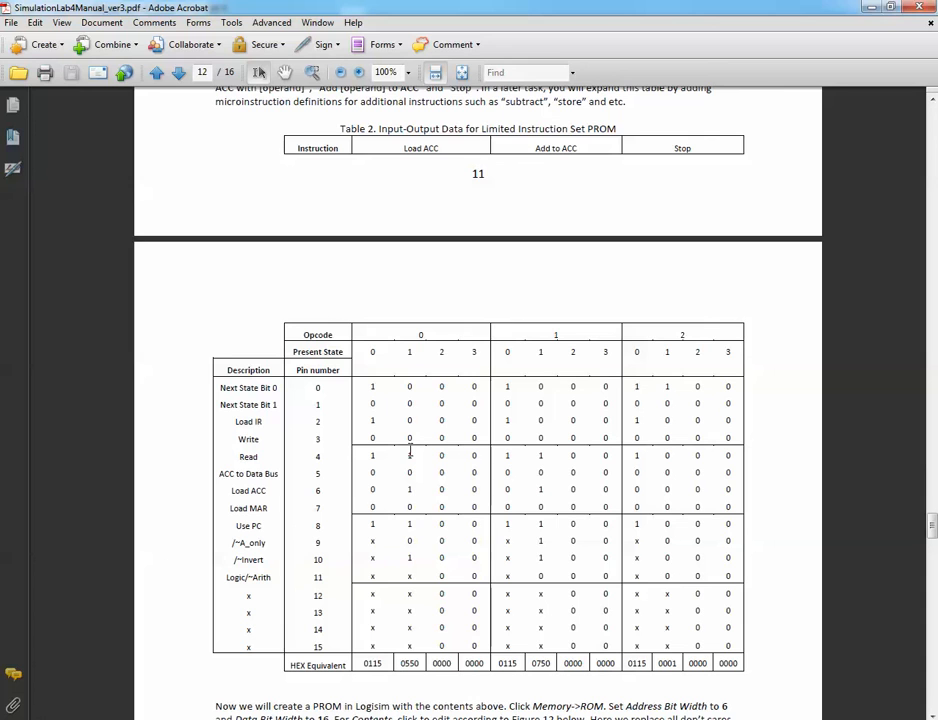
Check the manual's Table 2, set the ROM word at location 4 to 0010 in Logisim's Complete Microprocessor Circuit, and reset the circuit
click(260, 718)
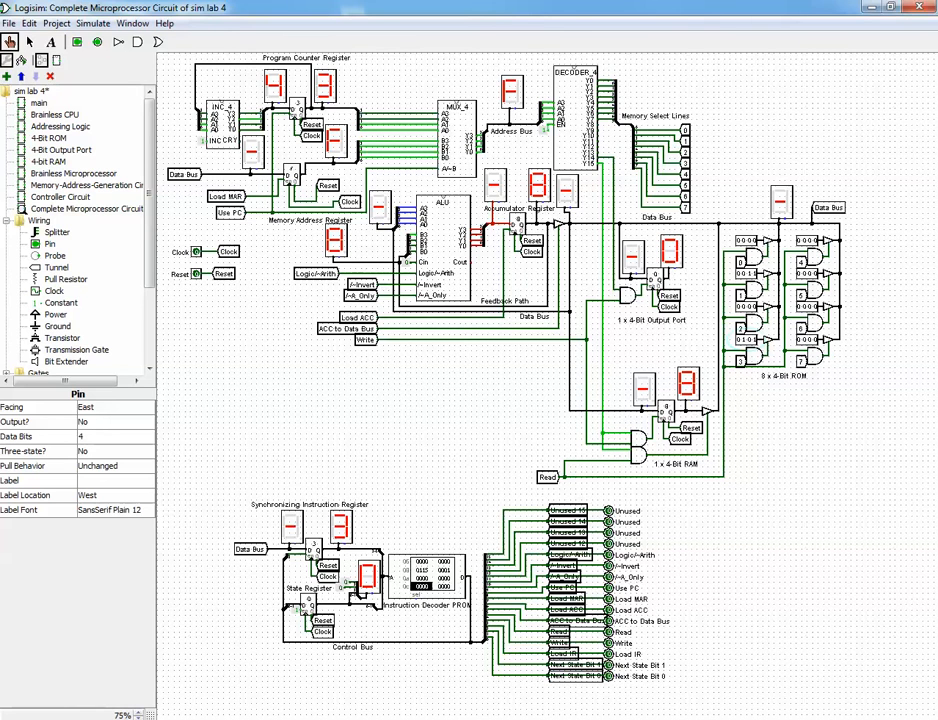
key(alt+Tab)
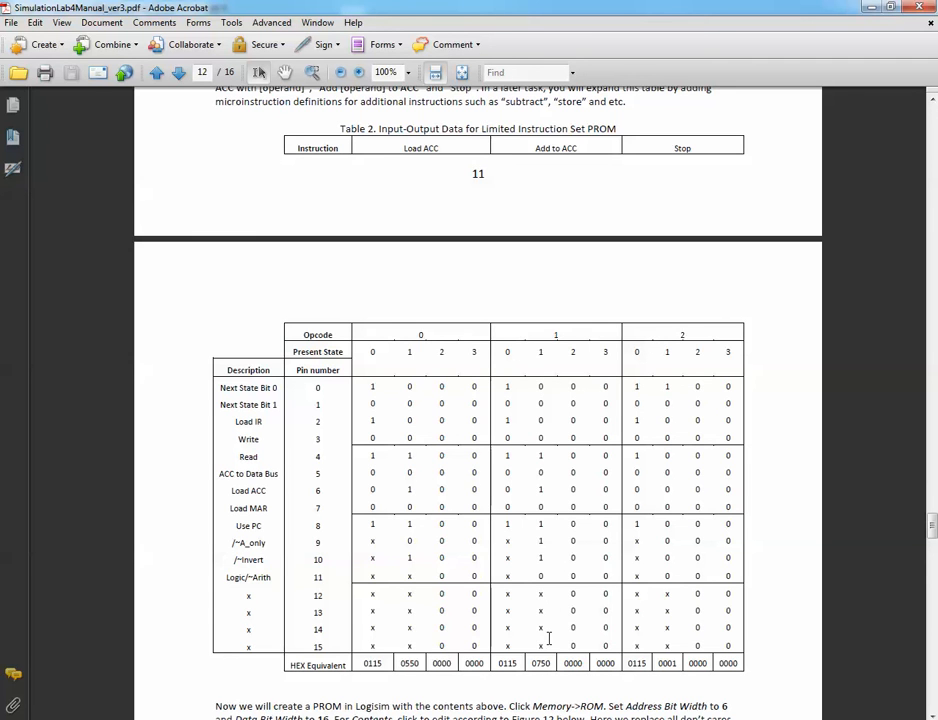
mouse_move(238, 703)
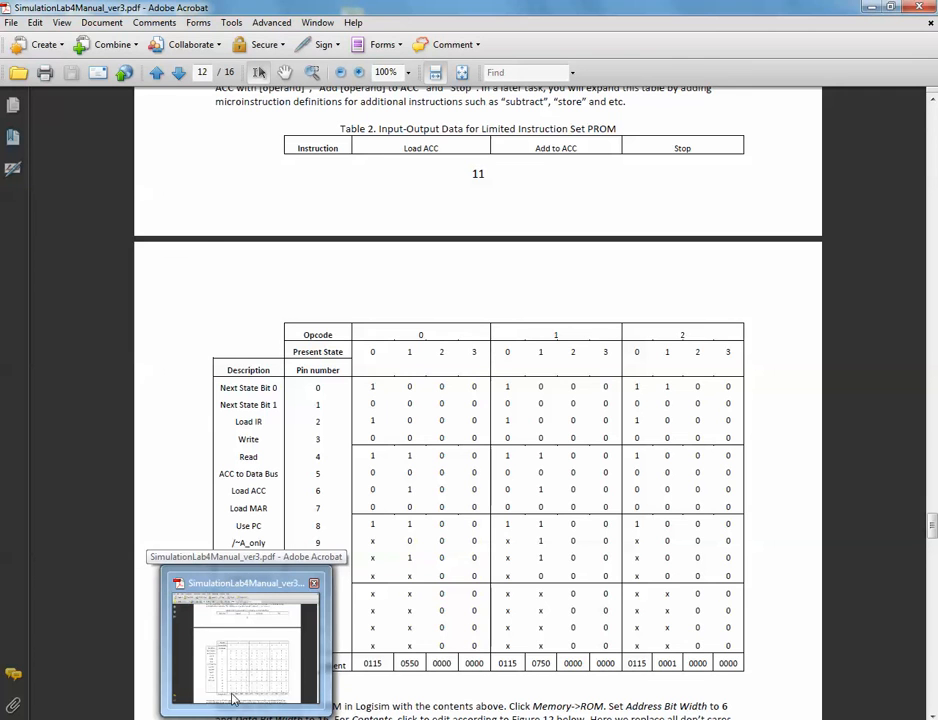
click(274, 666)
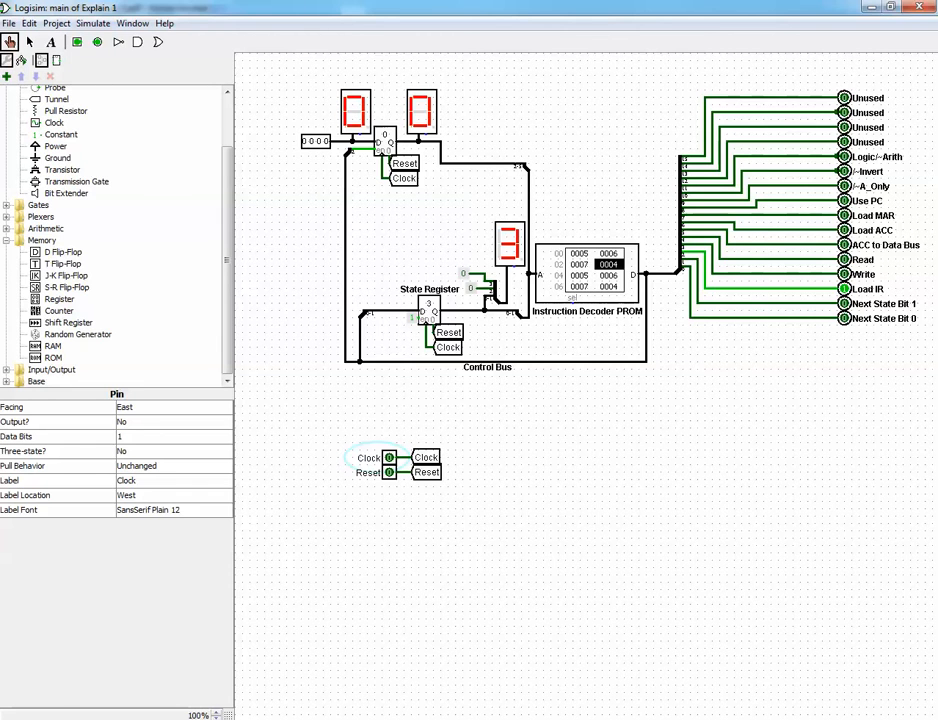
click(150, 663)
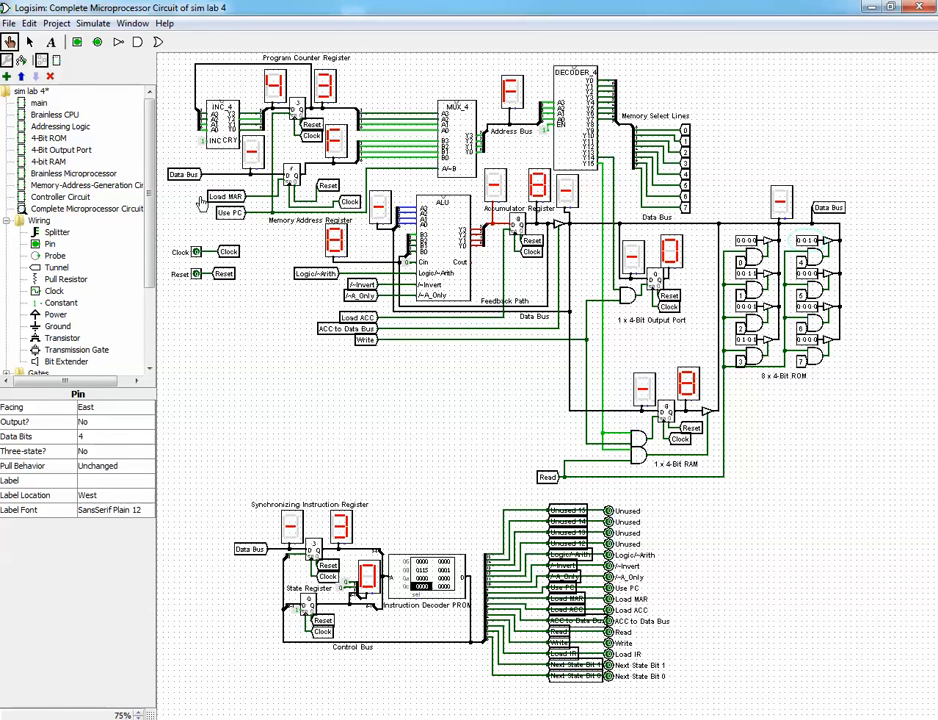
click(195, 276)
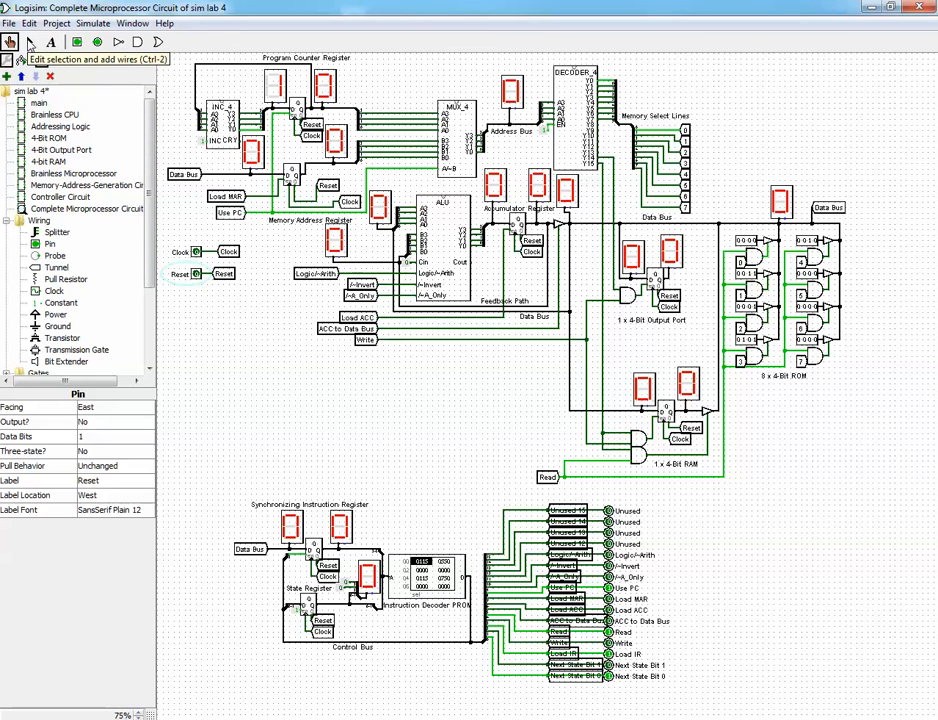
Open the Instruction Decoder PROM's contents in the hex editor and bring it over the manual's Table 2
click(30, 43)
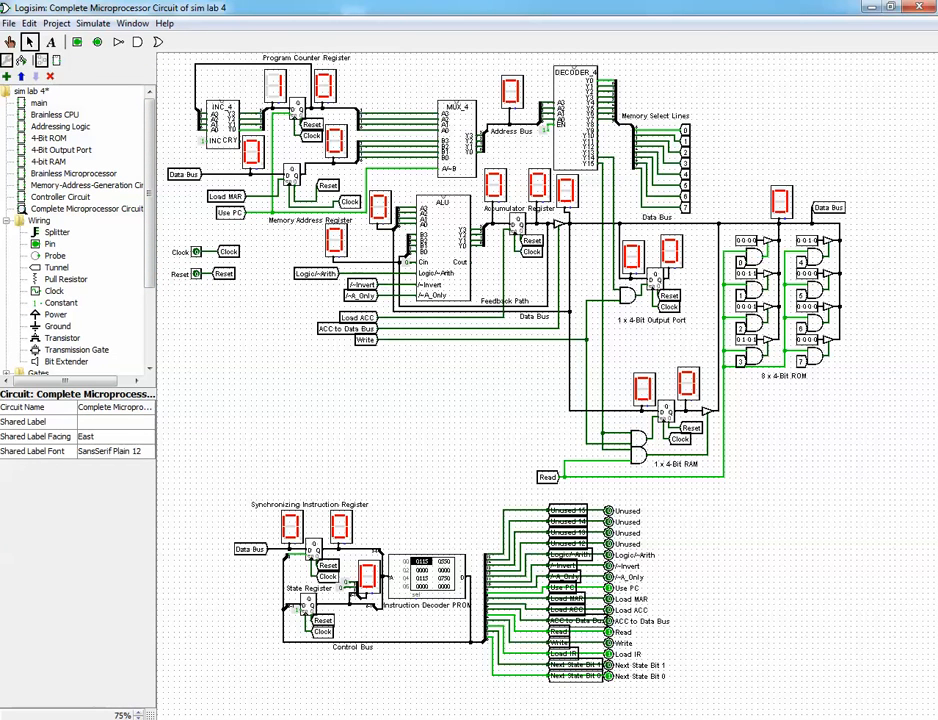
key(alt+Tab)
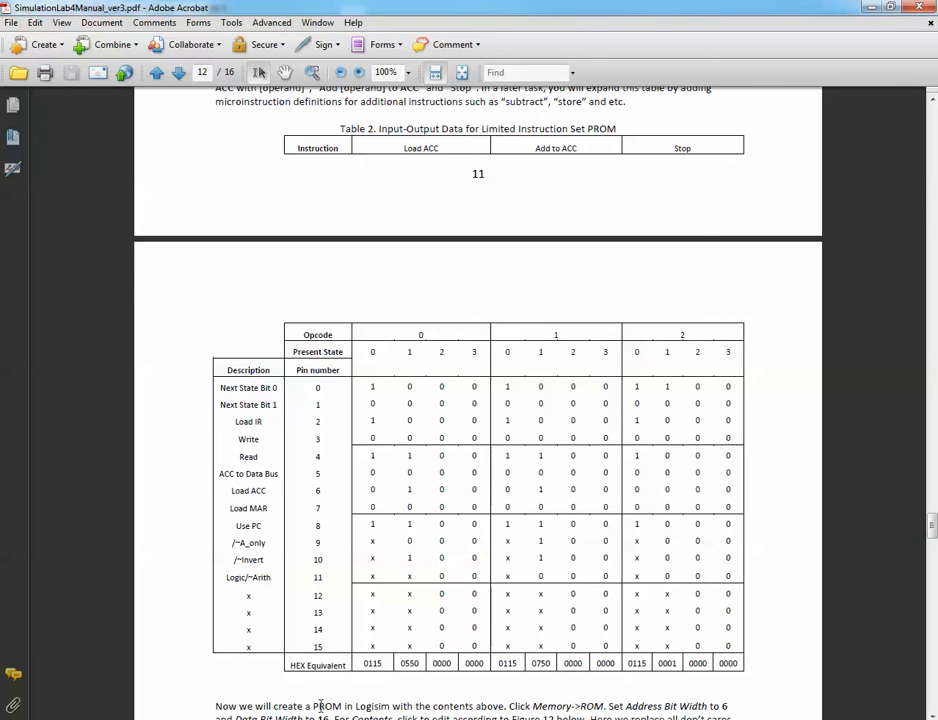
key(alt+Tab)
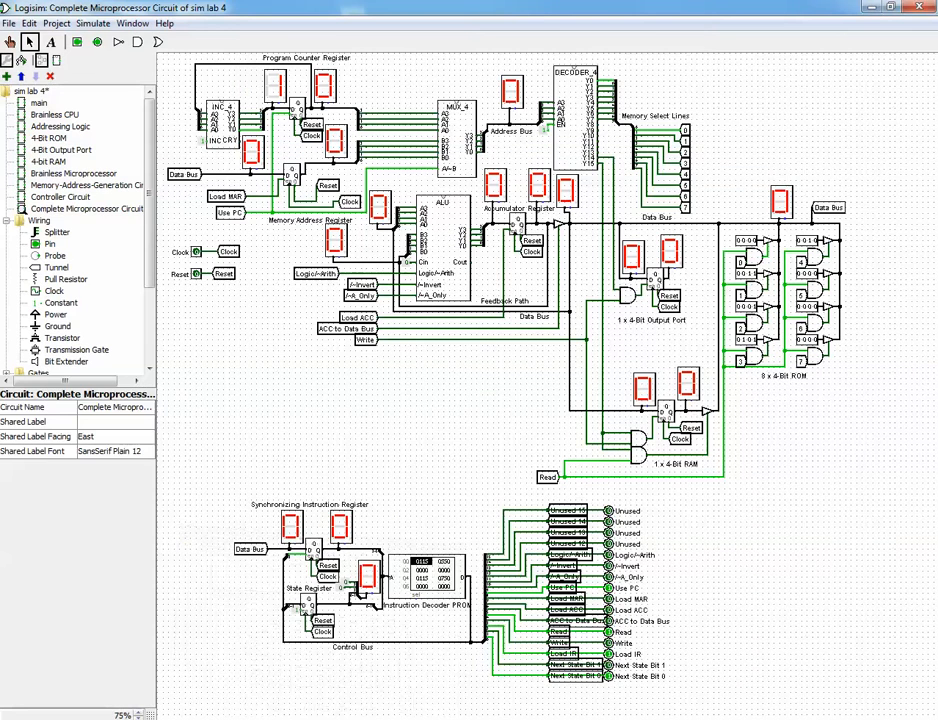
click(394, 606)
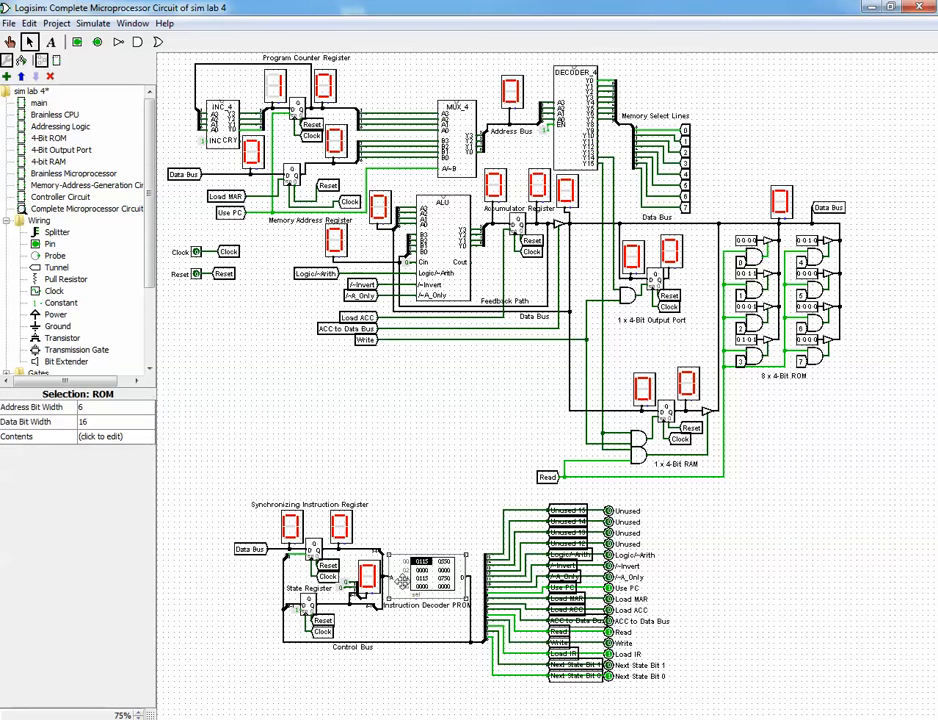
click(118, 440)
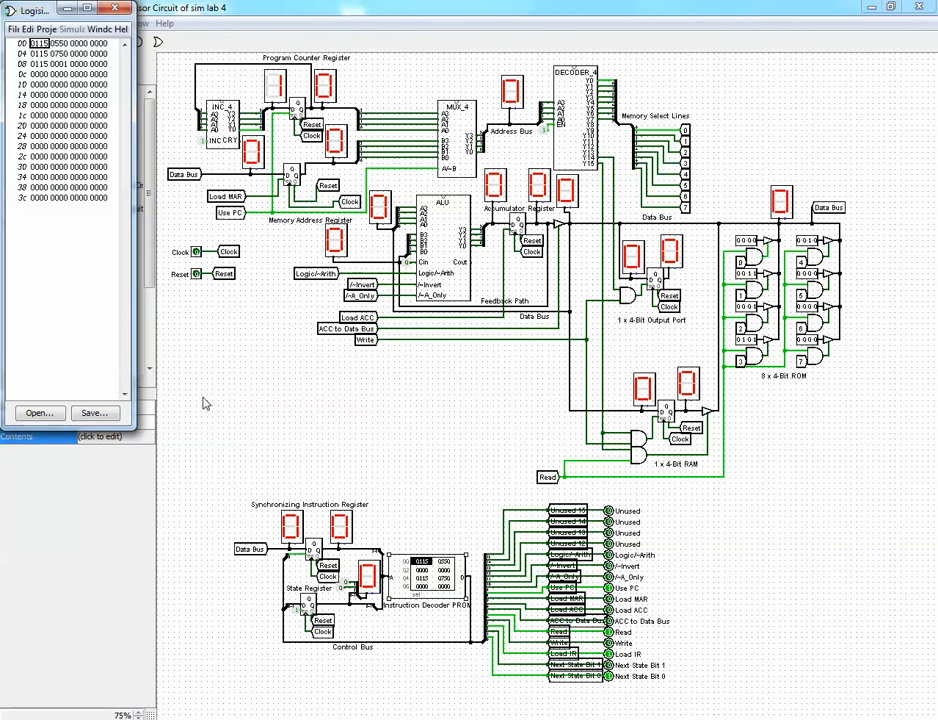
click(234, 719)
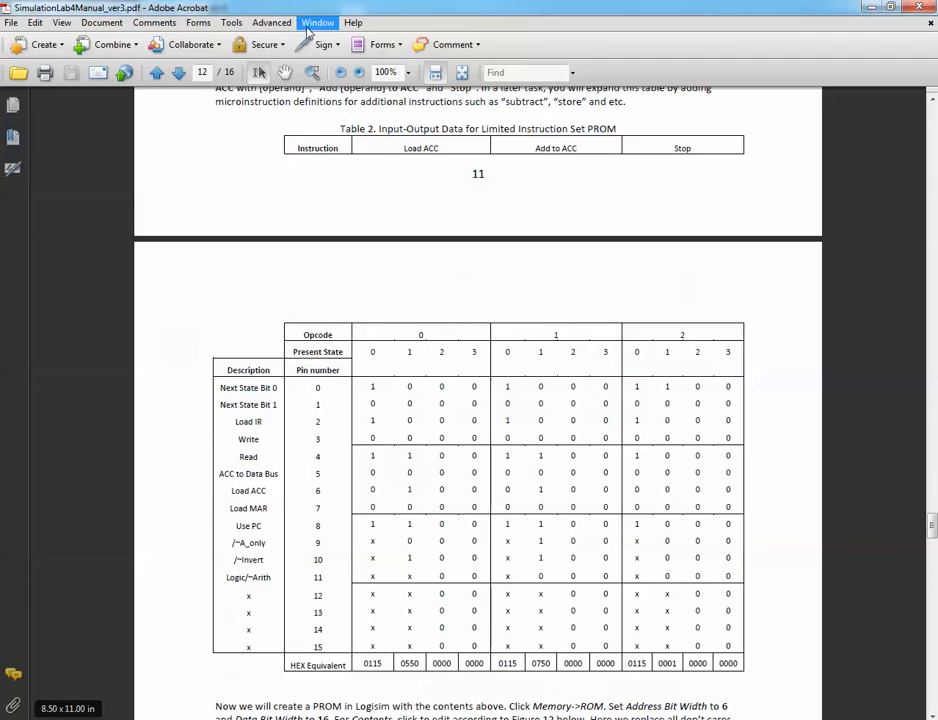
mouse_move(258, 685)
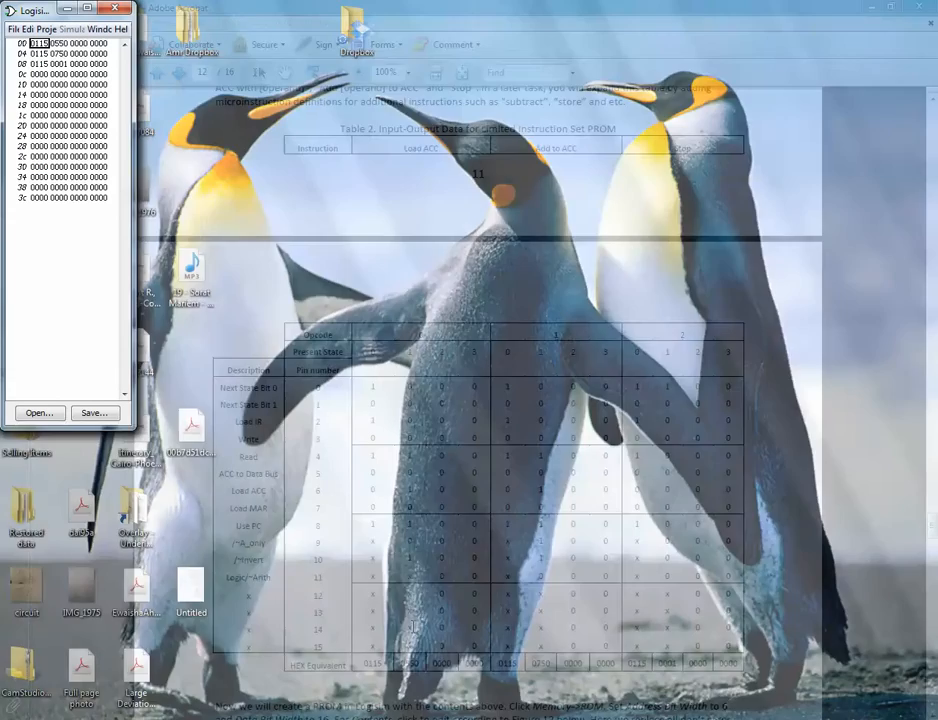
click(345, 660)
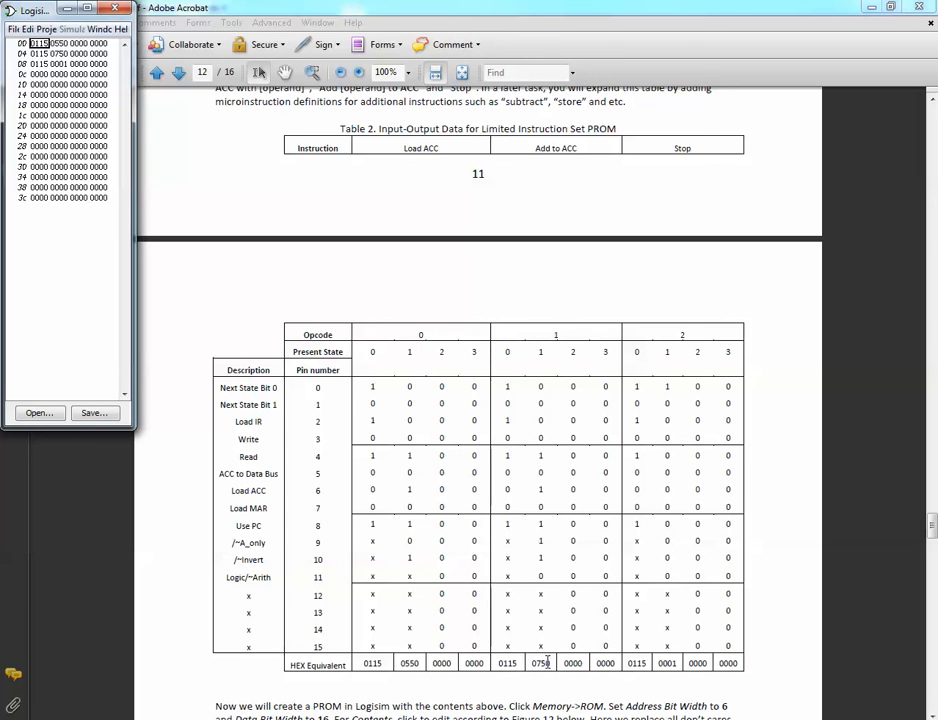
Compare the opcode 1 and opcode 2 words in the hex editor with Table 2, and return to the Complete Microprocessor Circuit
click(40, 54)
click(60, 55)
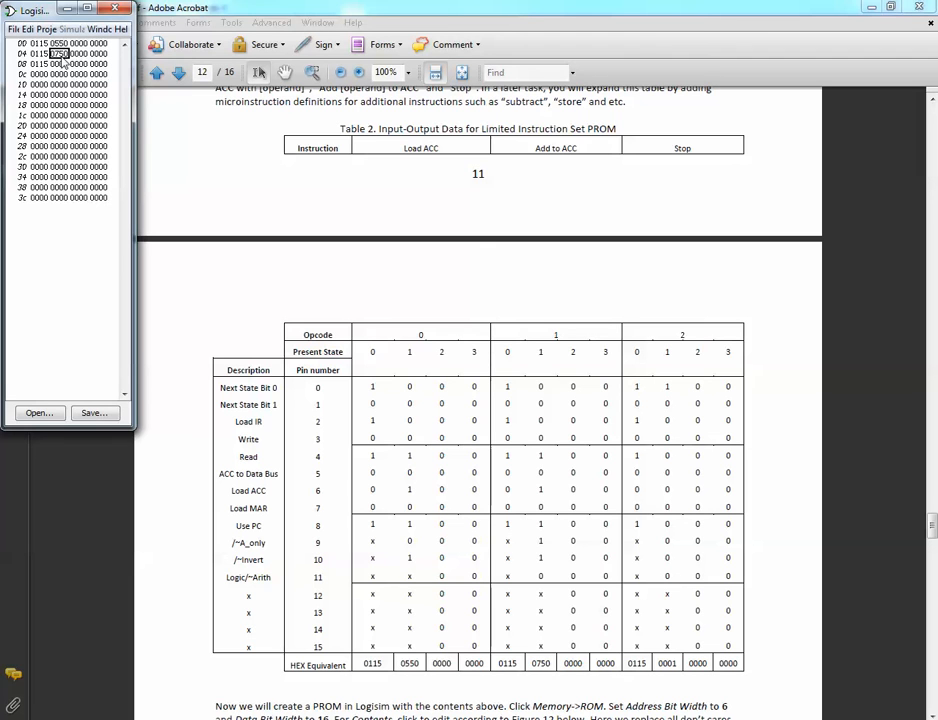
click(88, 55)
click(38, 64)
click(58, 66)
click(254, 719)
click(168, 7)
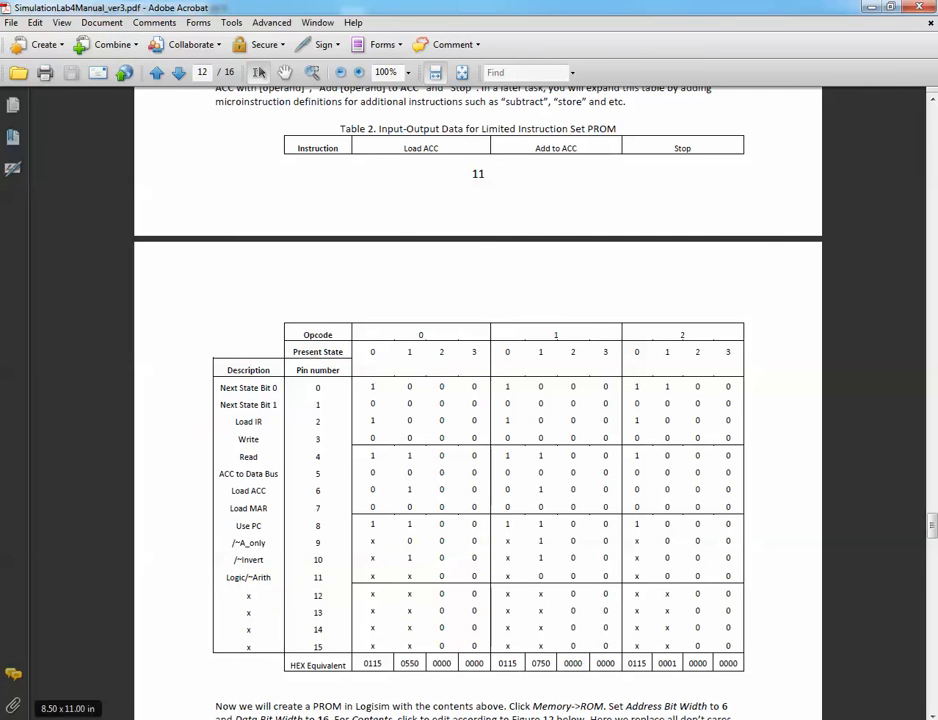
click(254, 719)
click(110, 625)
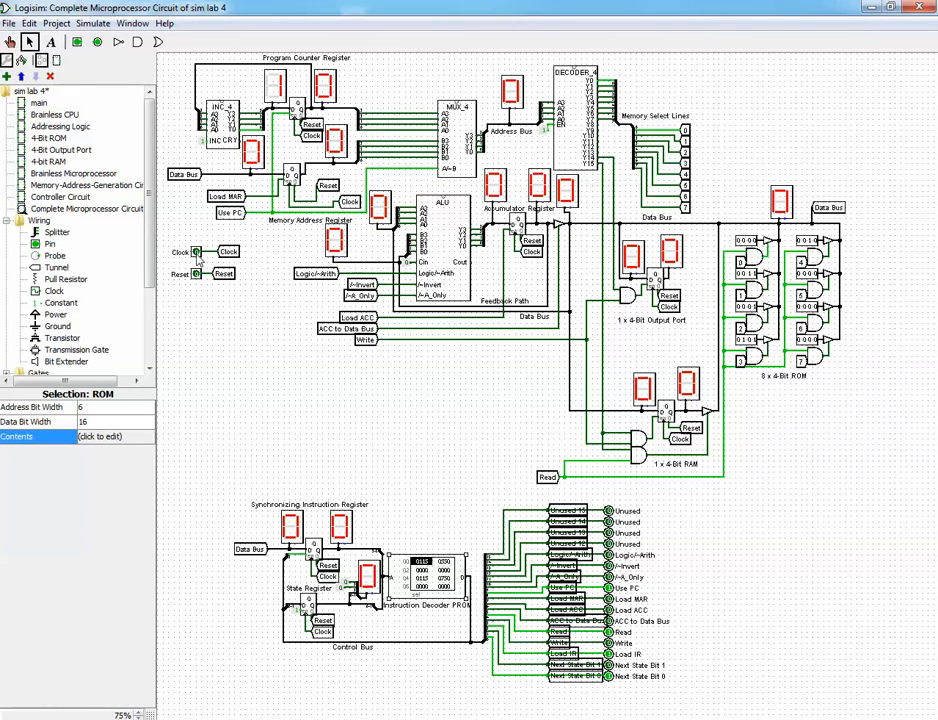
Clock the microprocessor circuit once, reset it, and check the Lec 24_4 table in Windows Photo Viewer before returning to Logisim
click(9, 41)
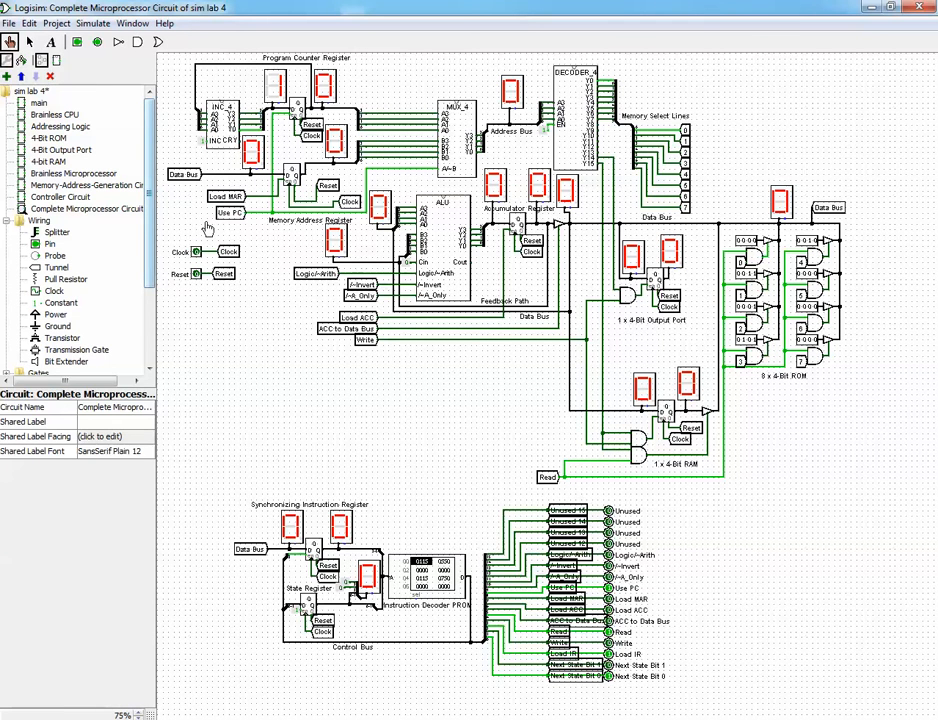
click(196, 252)
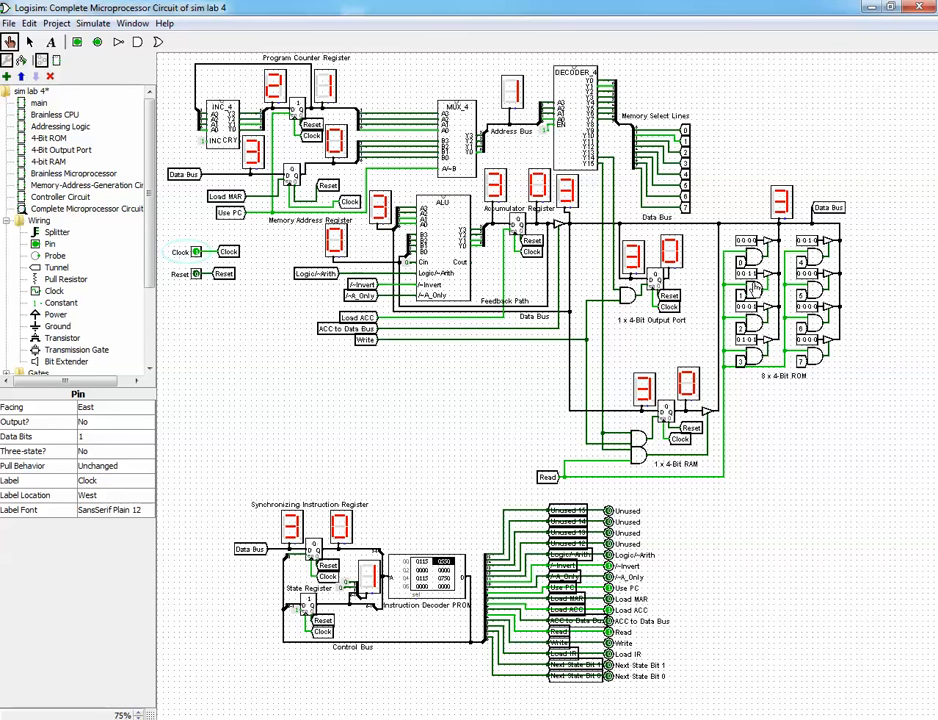
click(197, 274)
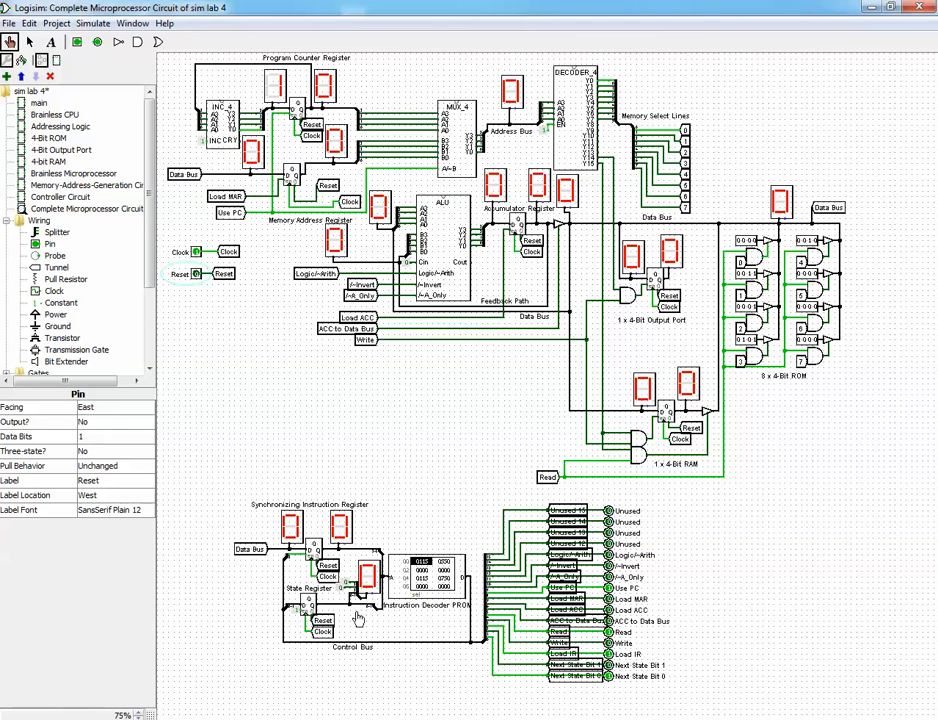
key(alt+Tab)
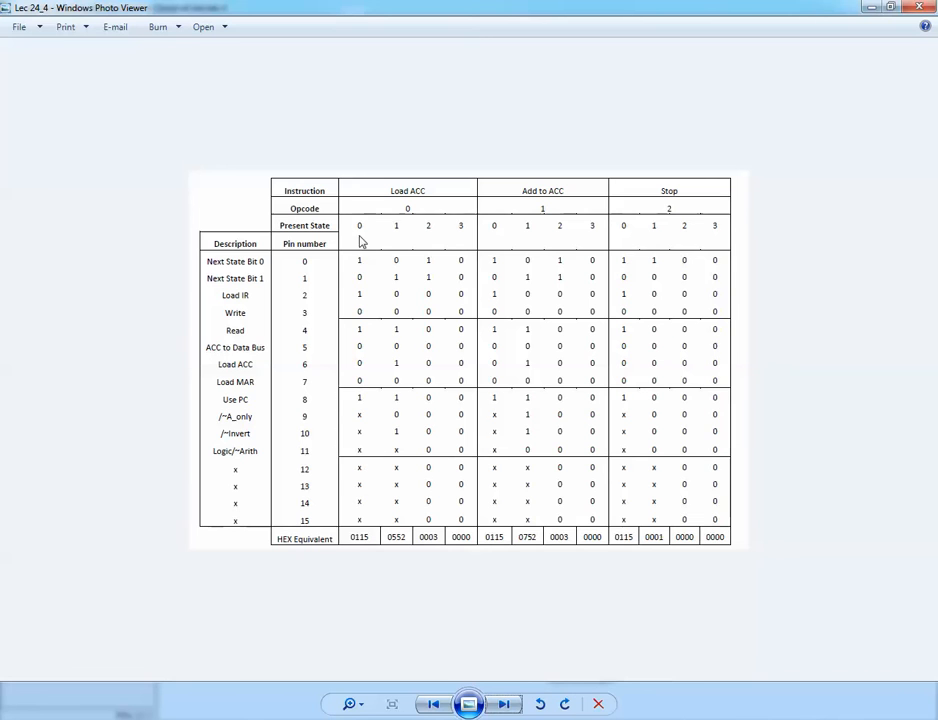
key(alt+Tab)
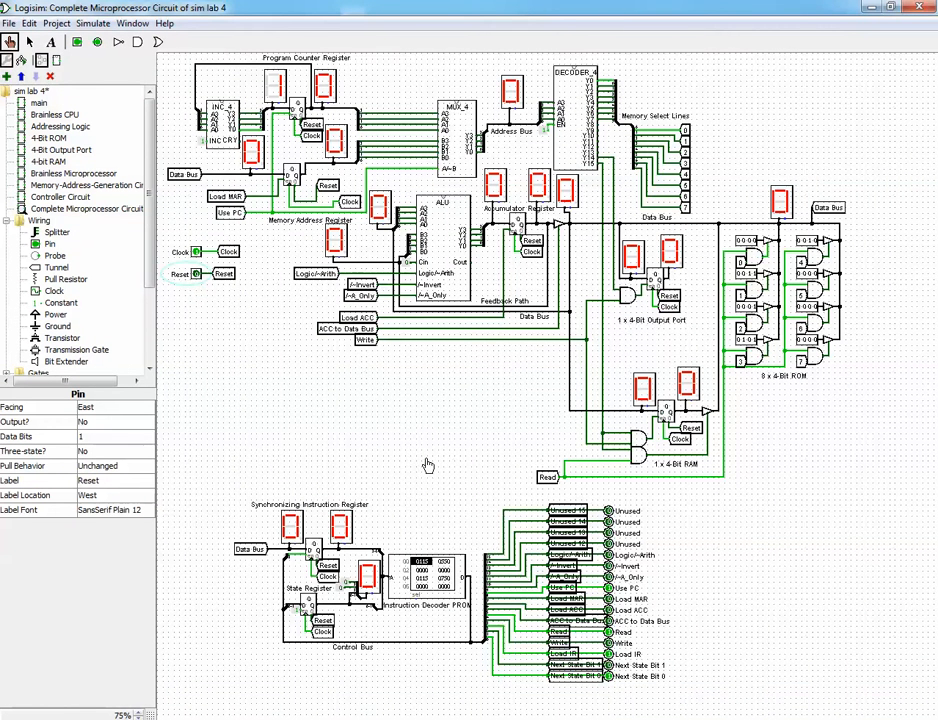
Pulse the clock twice from reset to fetch and execute the Load ACC instruction stored in ROM locations 0 and 1
click(196, 255)
click(196, 253)
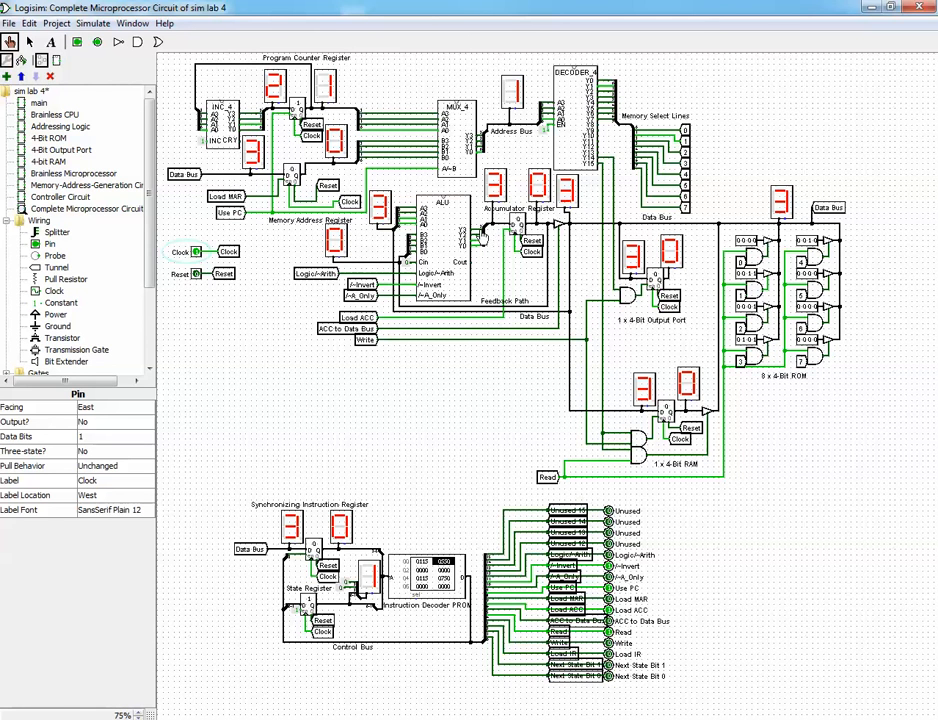
click(197, 253)
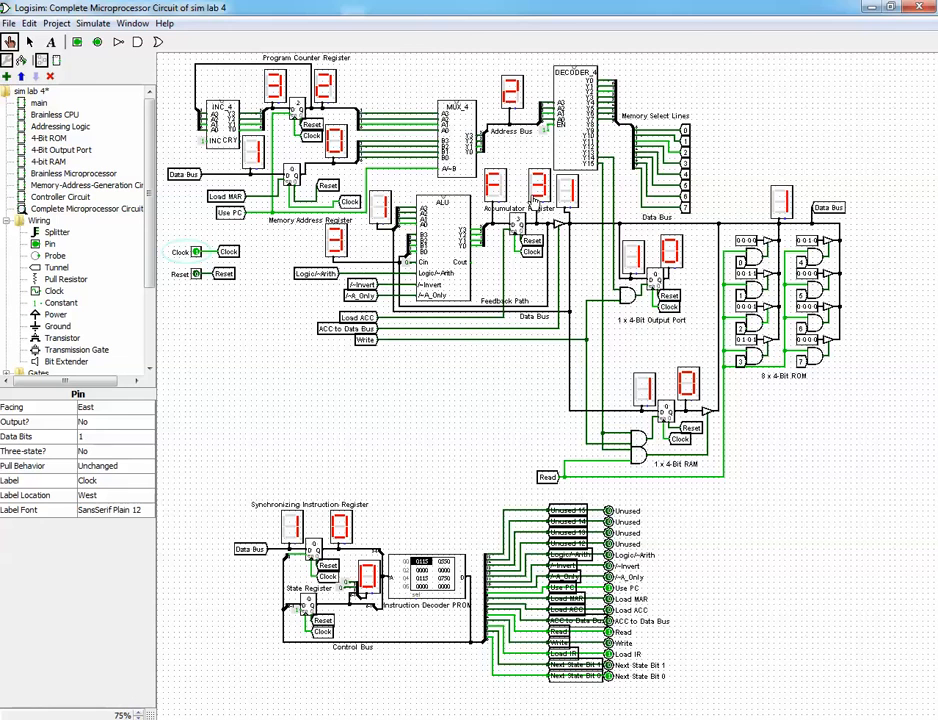
Set the 4-bit instruction input of the Explain 1 controller circuit to 0001, and return to the Complete Microprocessor Circuit
key(alt+Tab)
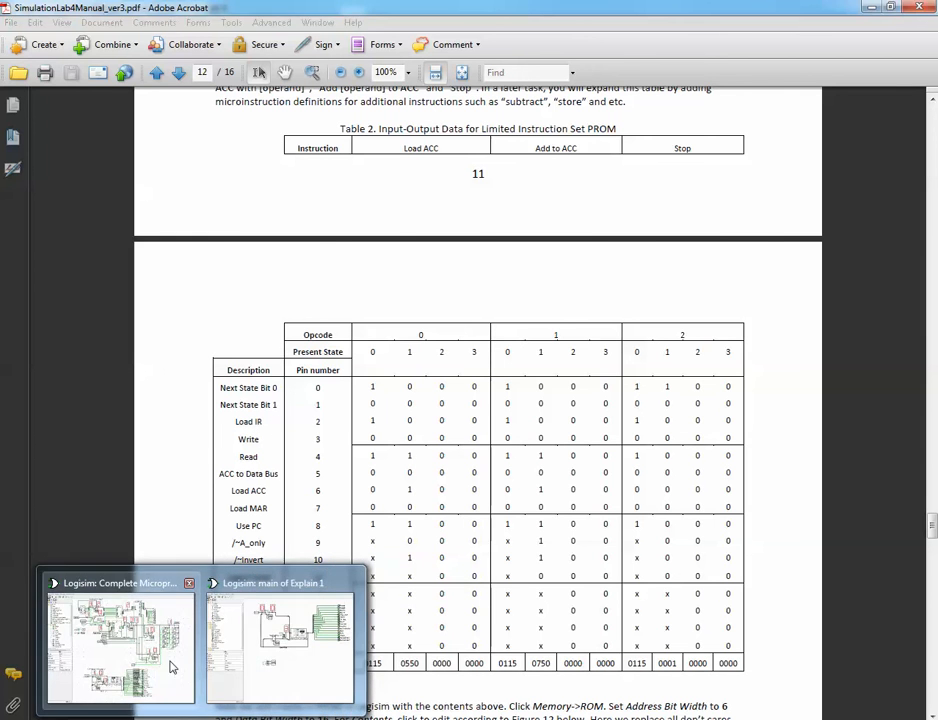
click(172, 668)
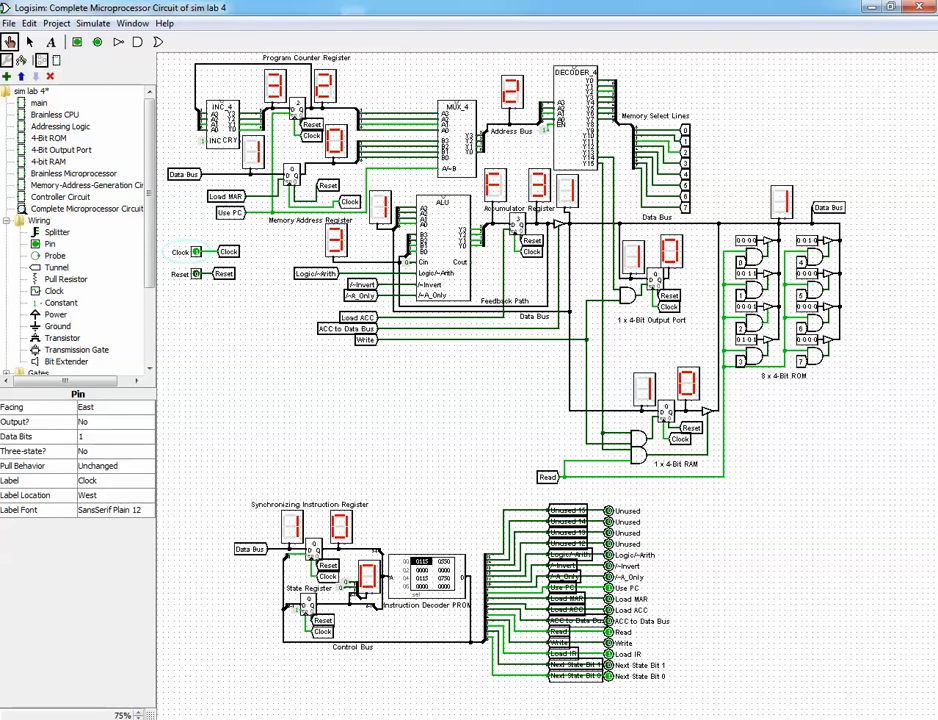
click(278, 695)
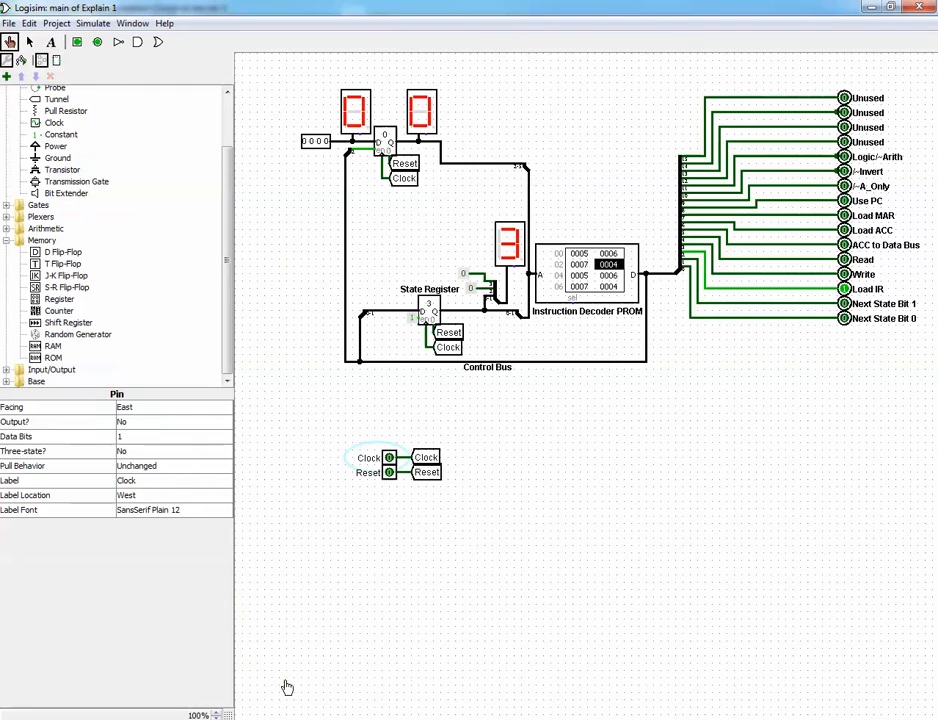
click(324, 142)
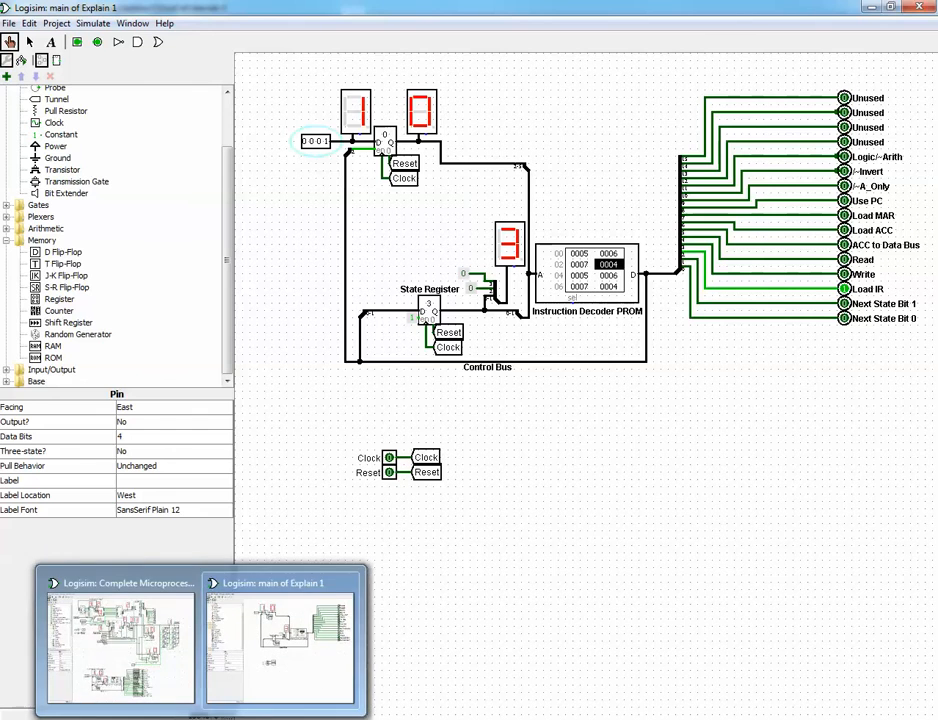
click(170, 663)
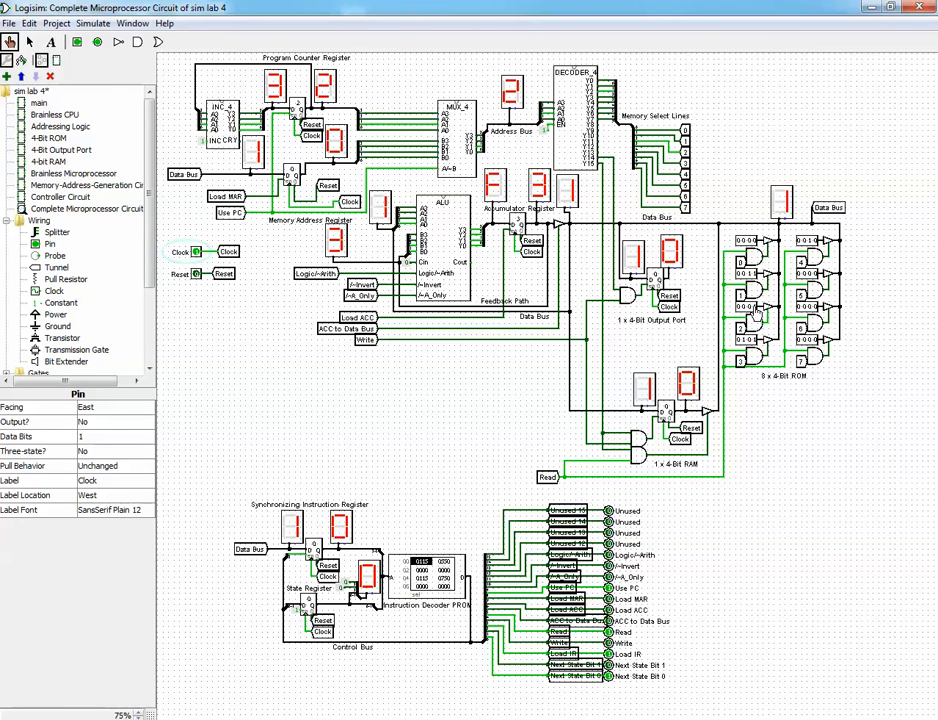
Examine the Instruction Decoder PROM's words in the hex editor, close it, and bring up the manual's Table 2 in Adobe Acrobat
click(27, 41)
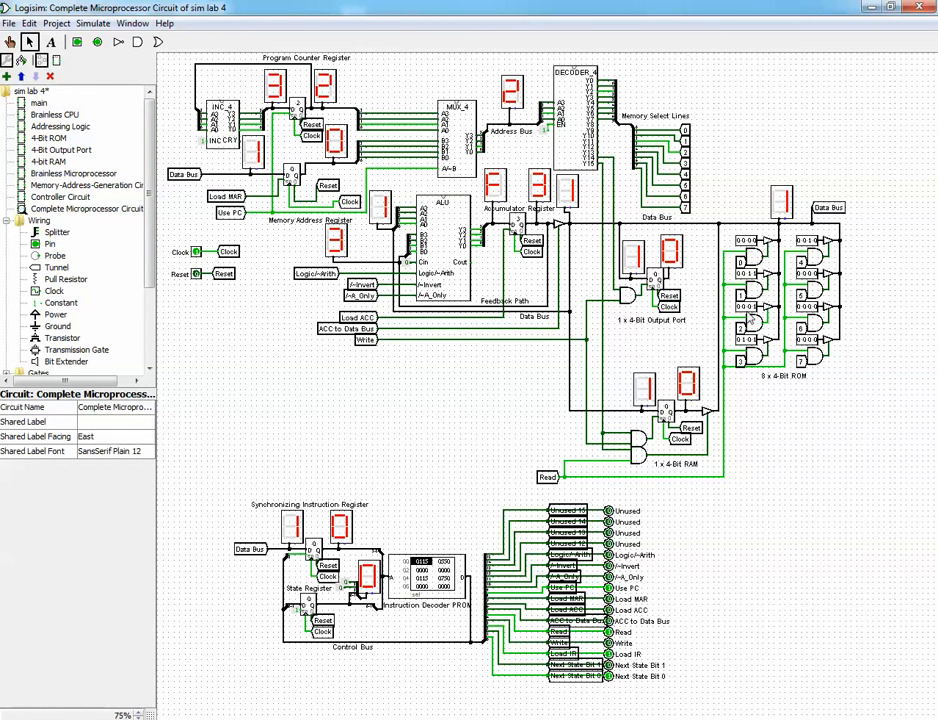
click(410, 596)
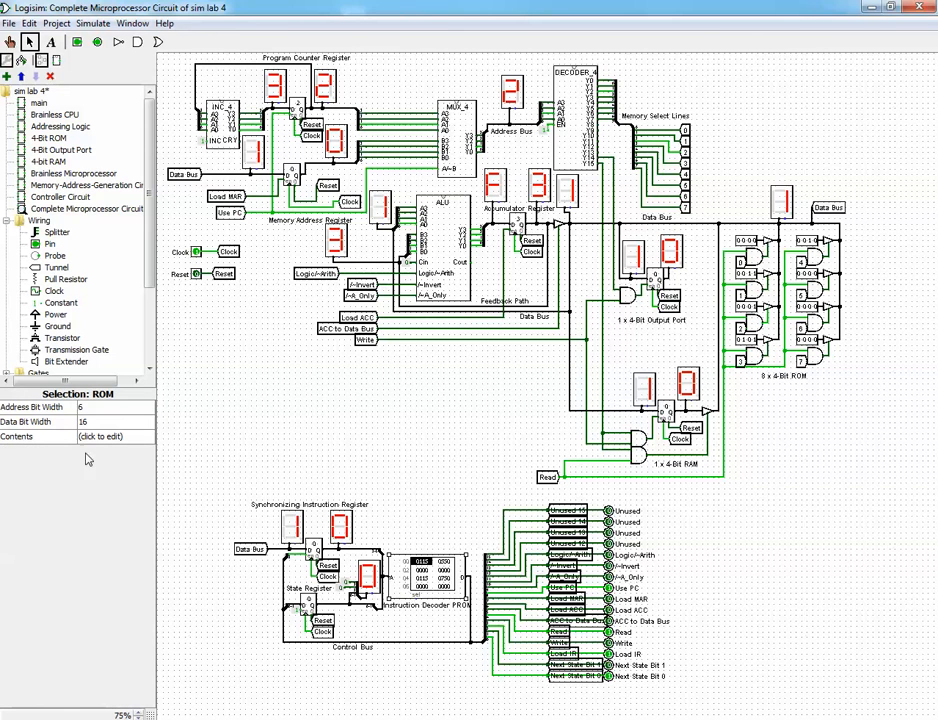
click(140, 437)
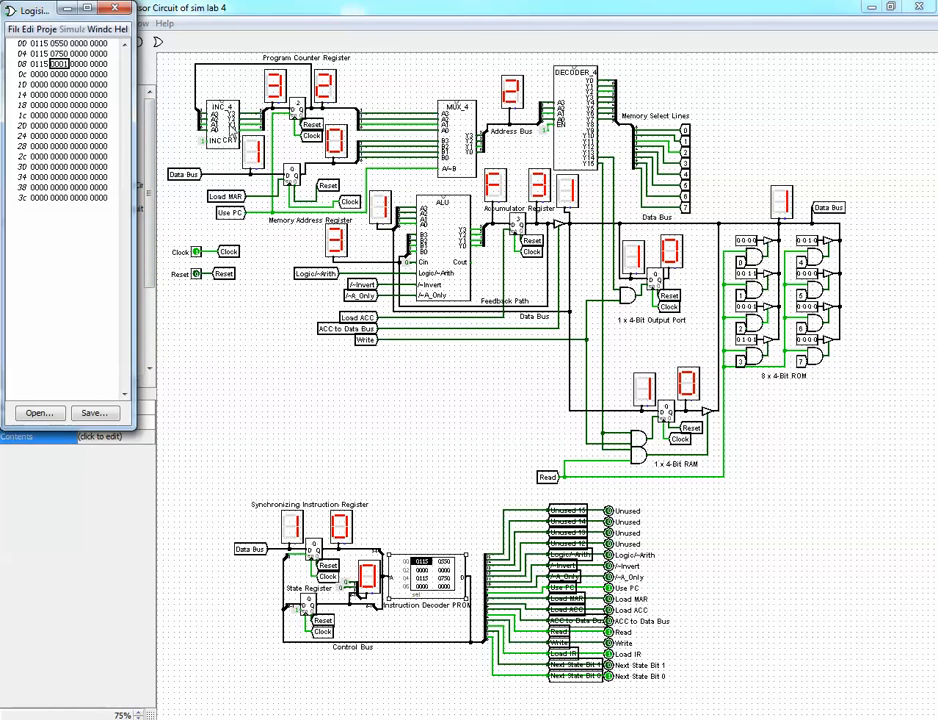
click(114, 8)
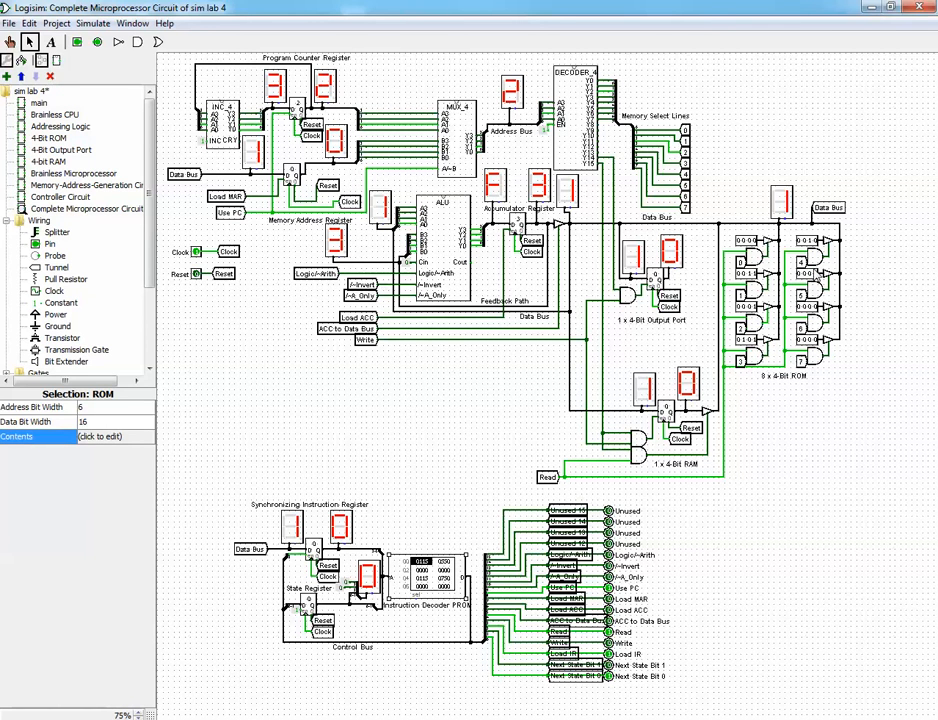
mouse_move(246, 719)
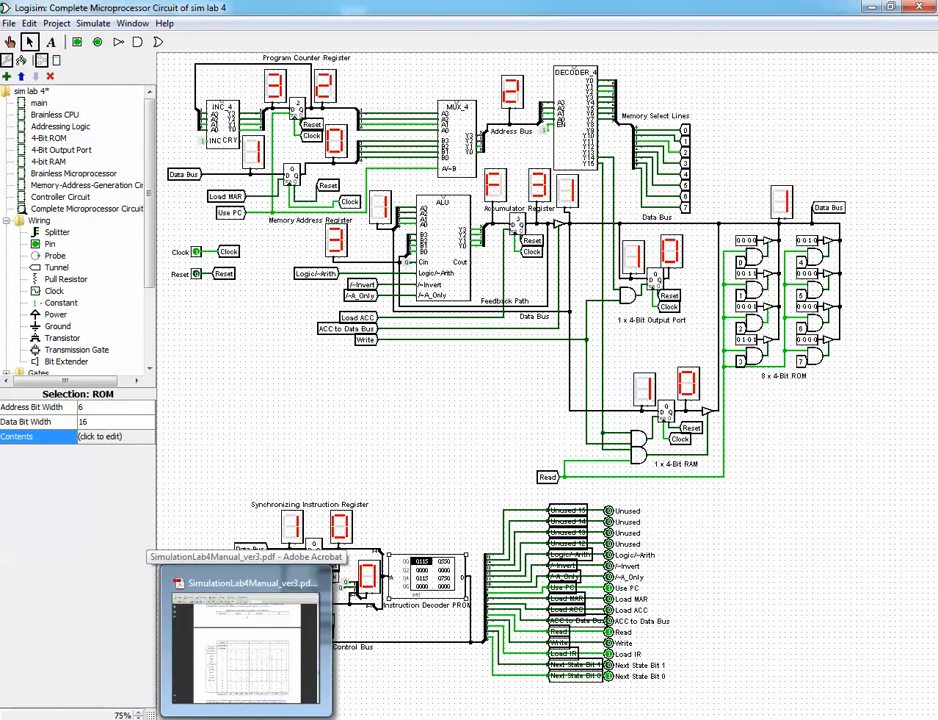
click(245, 640)
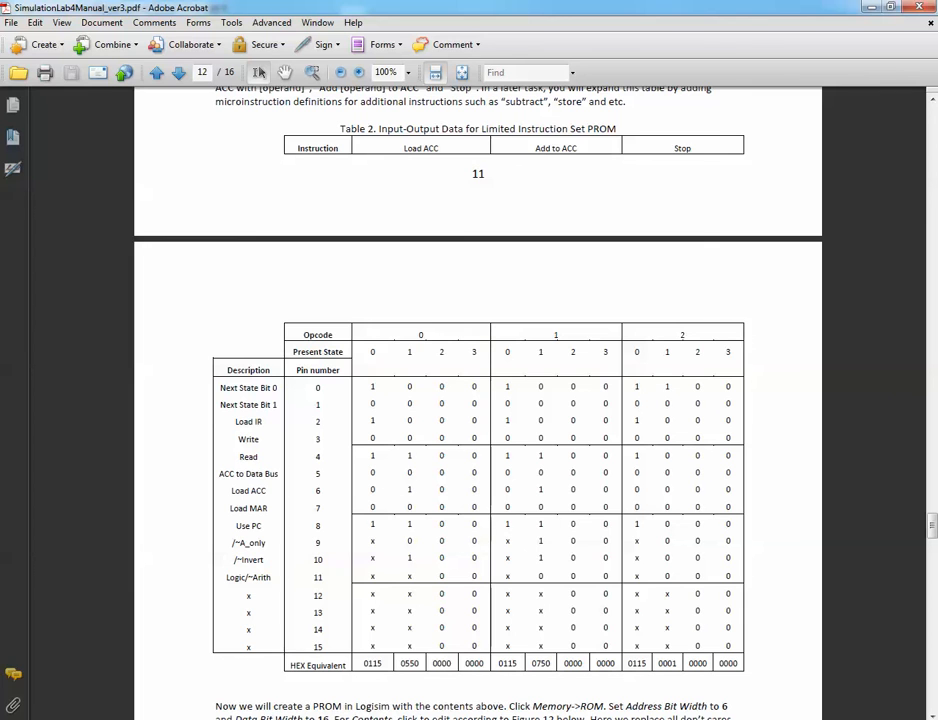
Set the Instruction Decoder PROM's word at address 09 to 0001 in the hex editor, and return to the microprocessor circuit
mouse_move(258, 678)
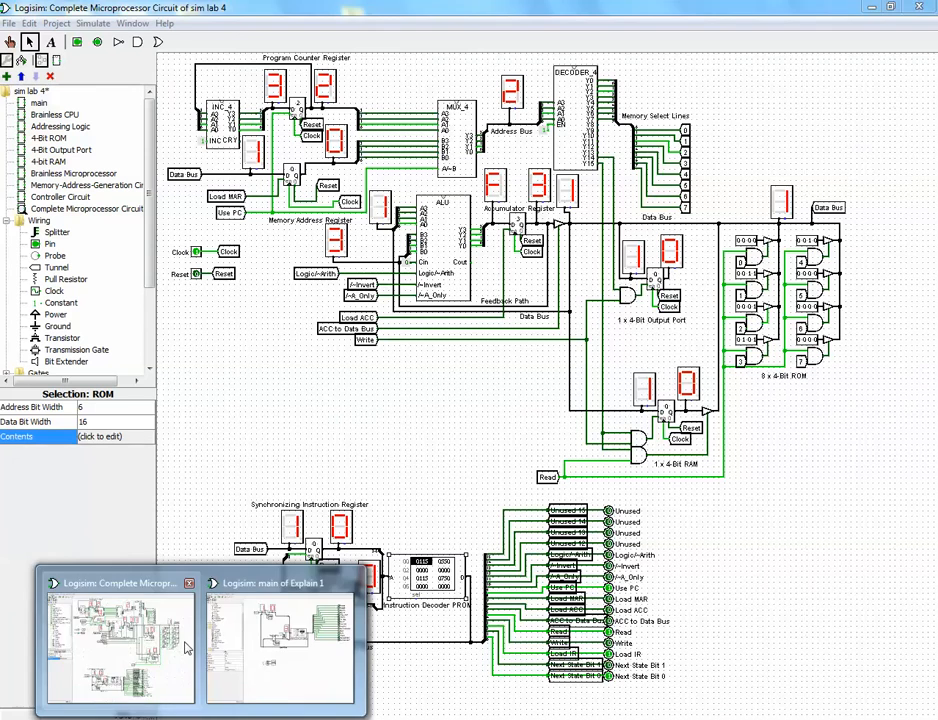
click(184, 648)
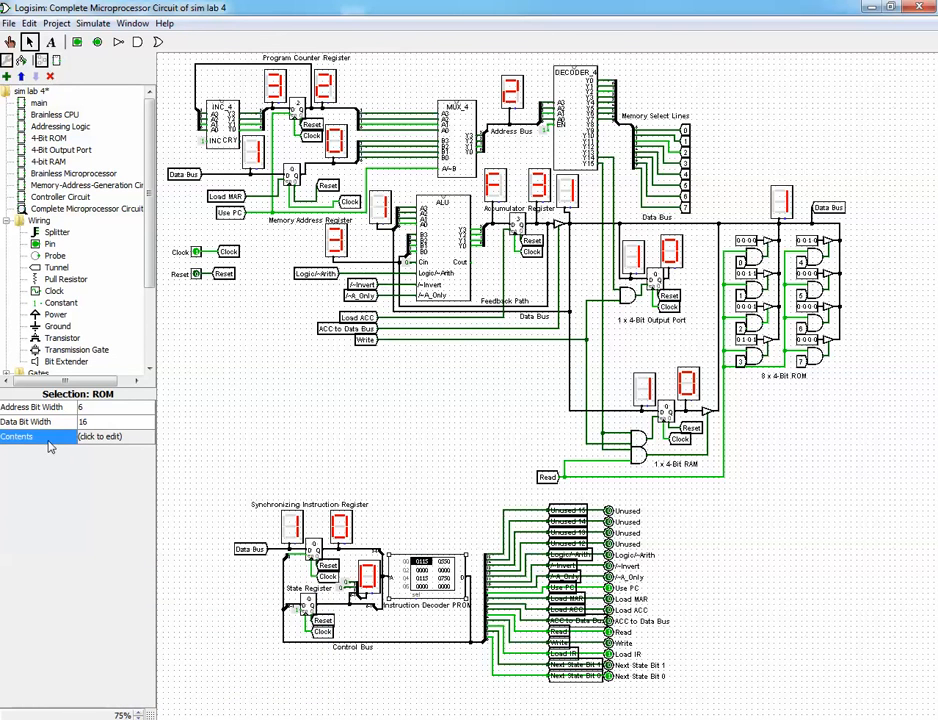
click(128, 441)
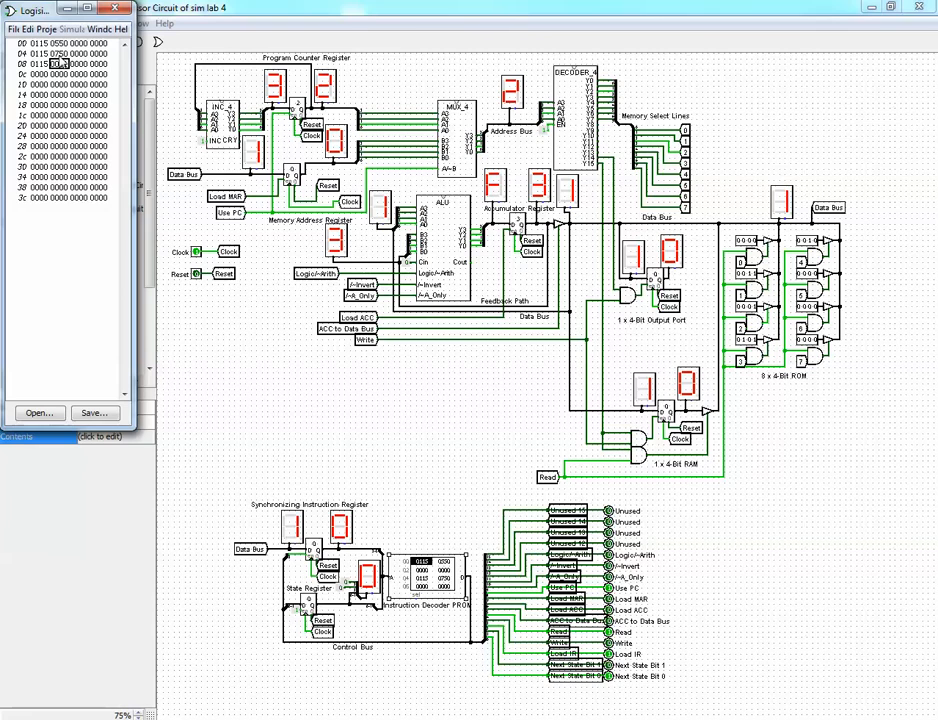
text(1)
click(291, 718)
click(291, 718)
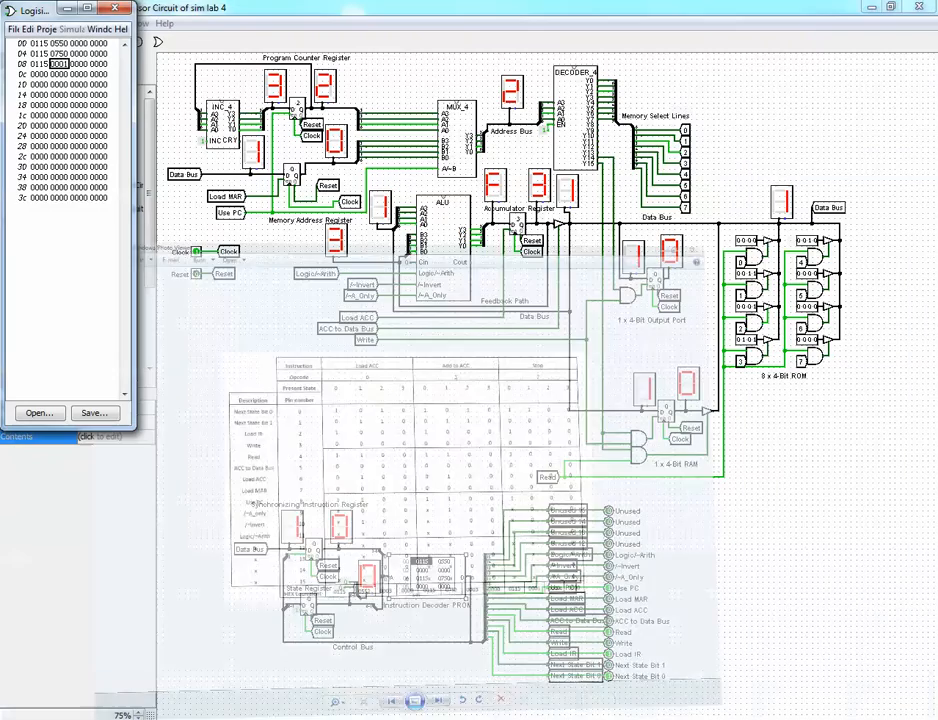
click(253, 688)
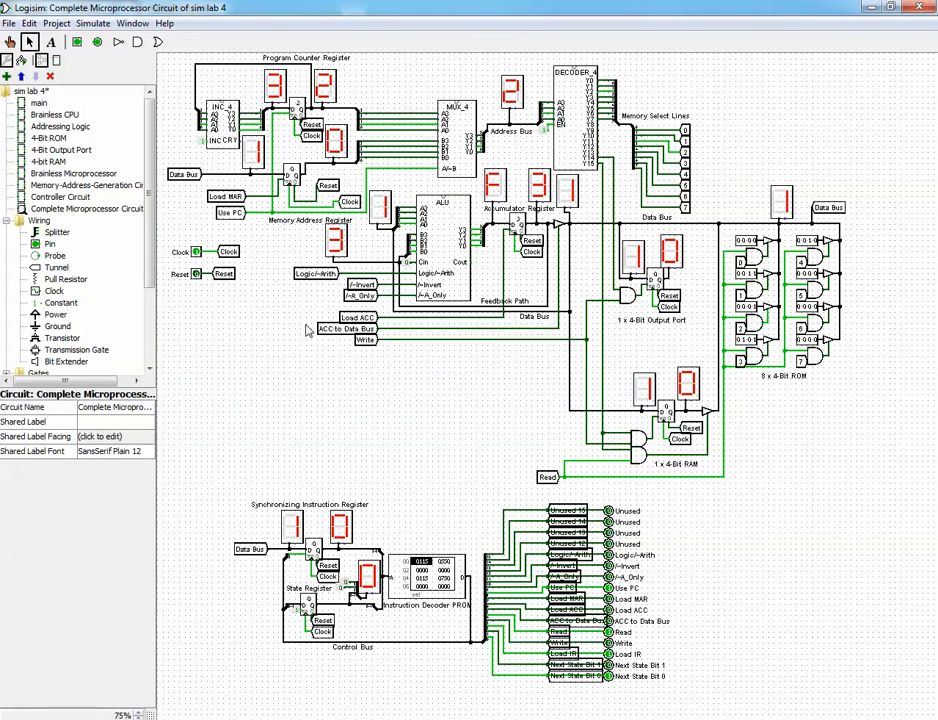
Pulse the clock once with the Poke tool to fetch the Add instruction, and examine the Instruction Decoder PROM's control signals
click(6, 44)
click(196, 253)
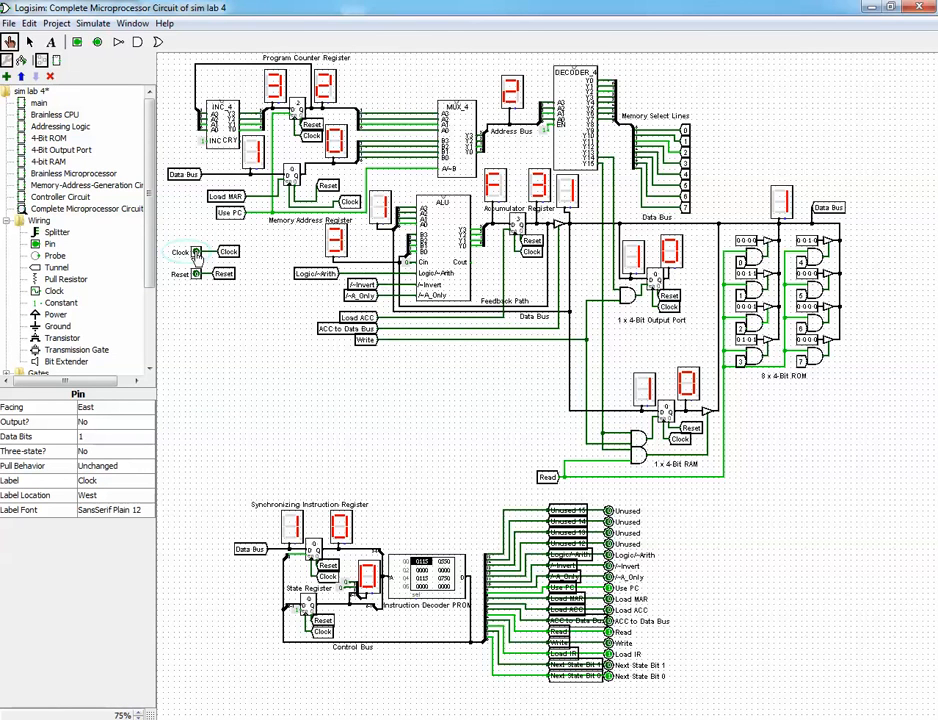
click(196, 253)
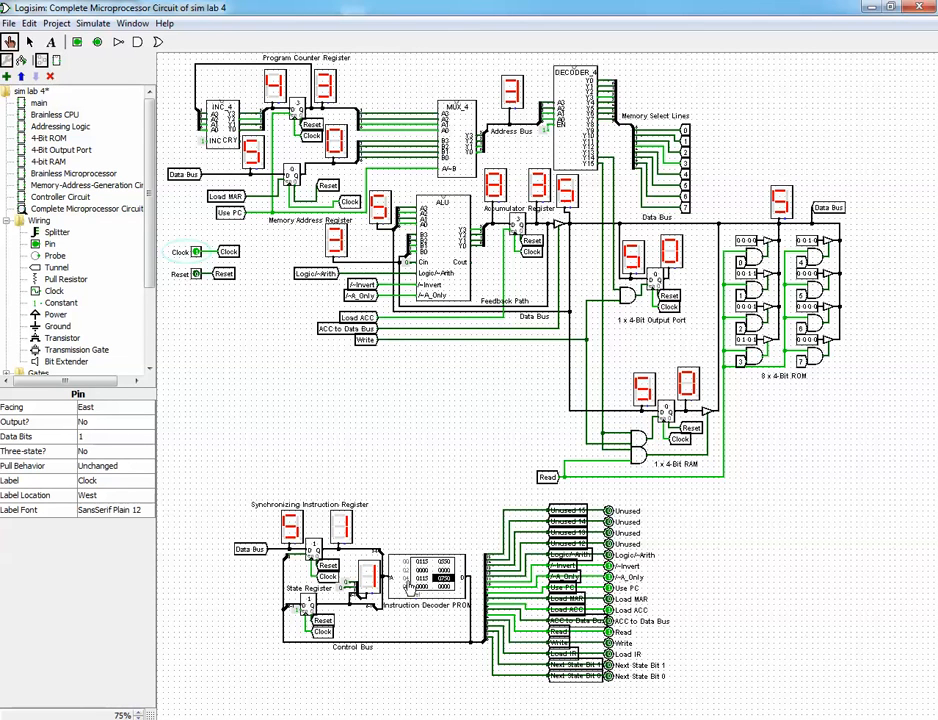
click(138, 712)
click(138, 712)
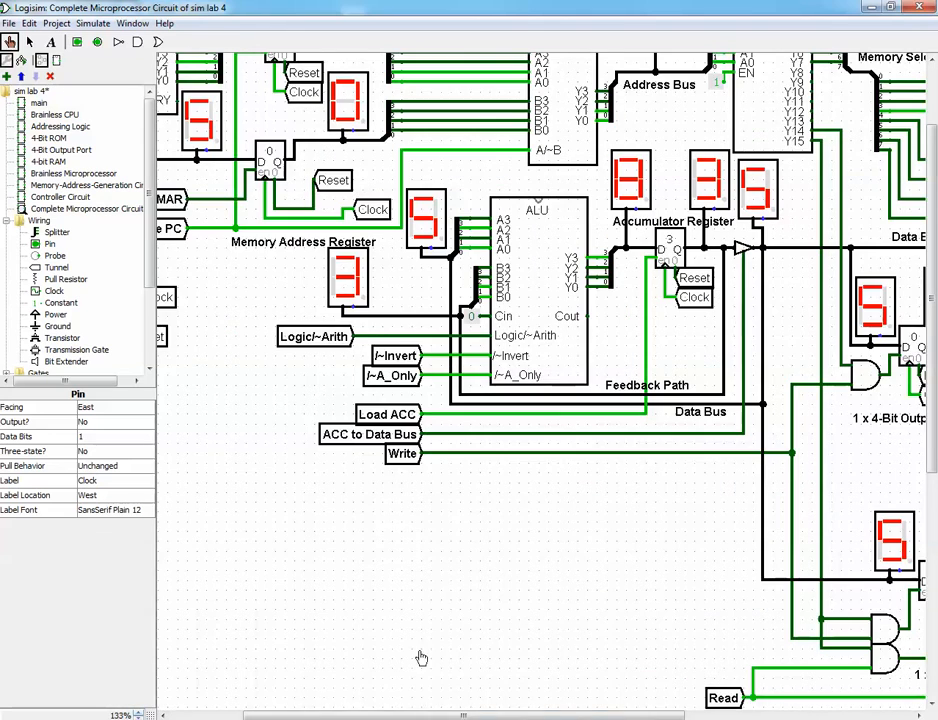
scroll(532, 544, down, 8)
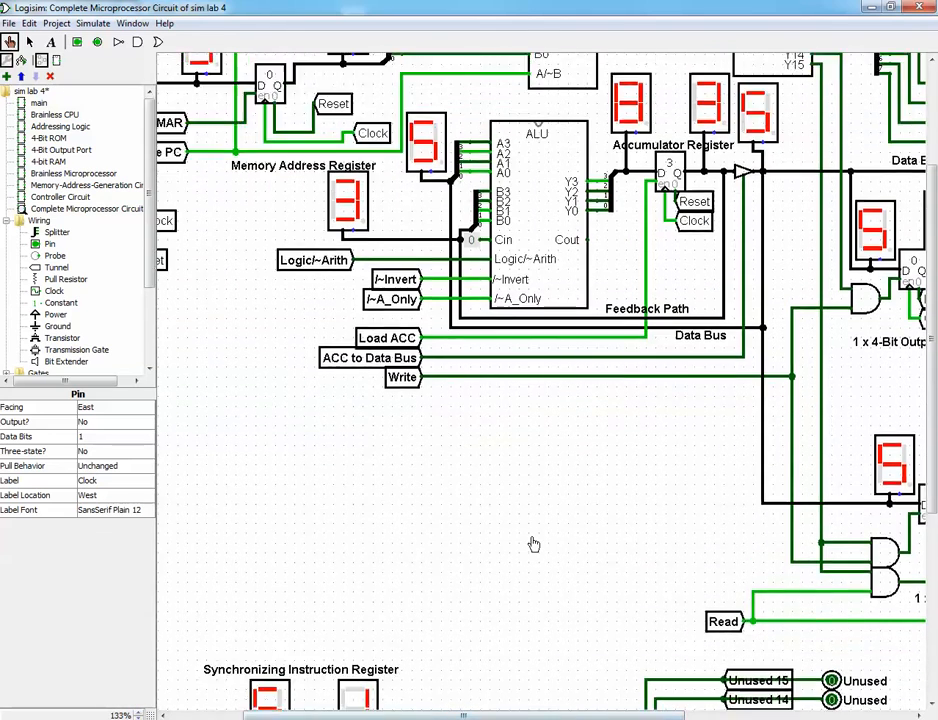
scroll(532, 542, down, 3)
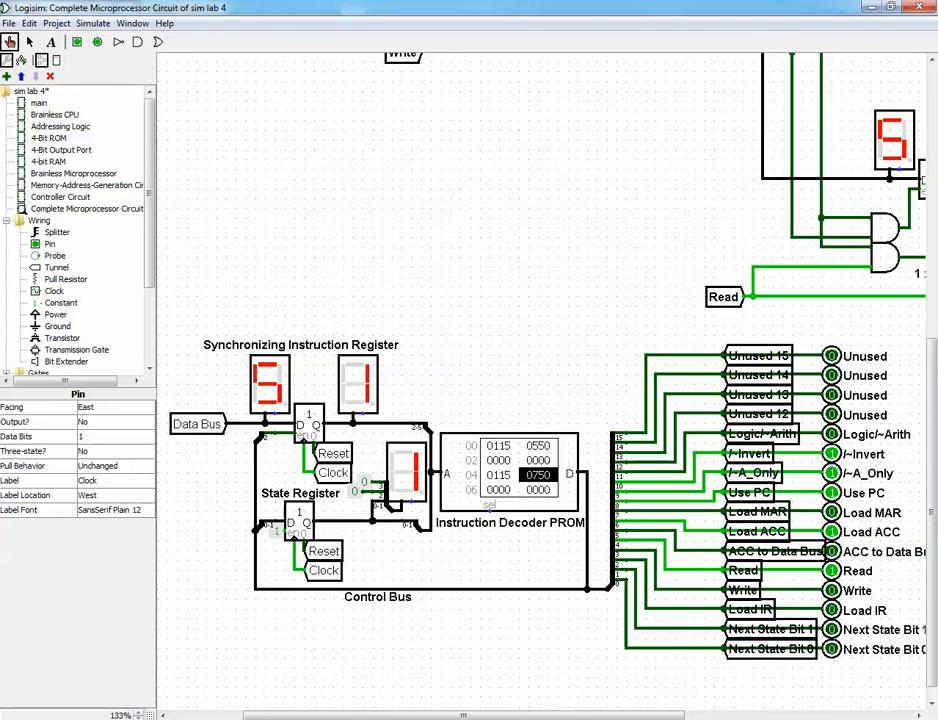
click(139, 717)
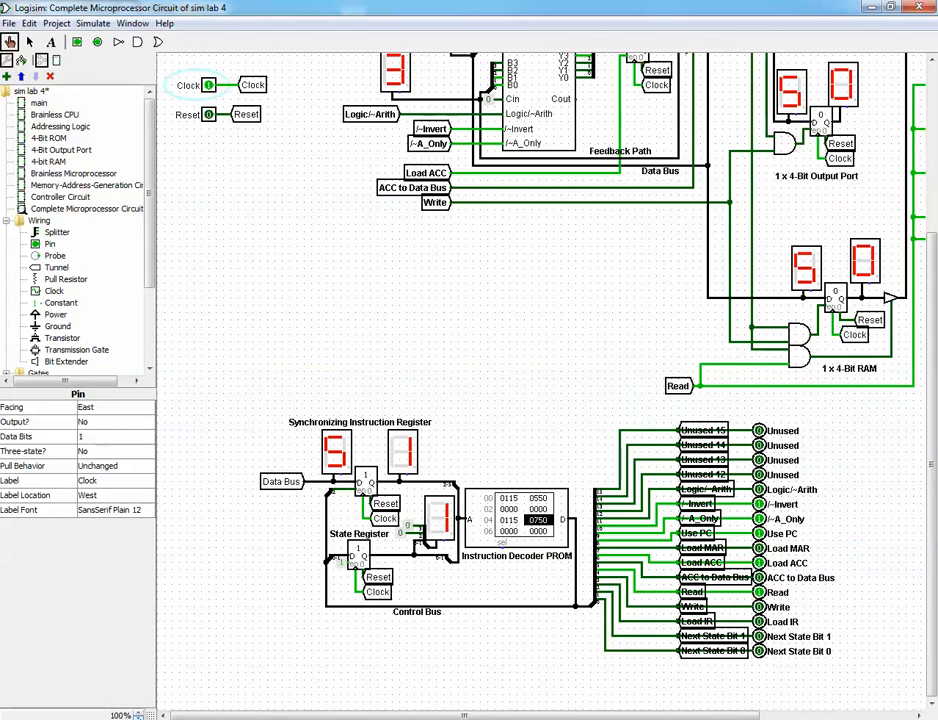
click(139, 717)
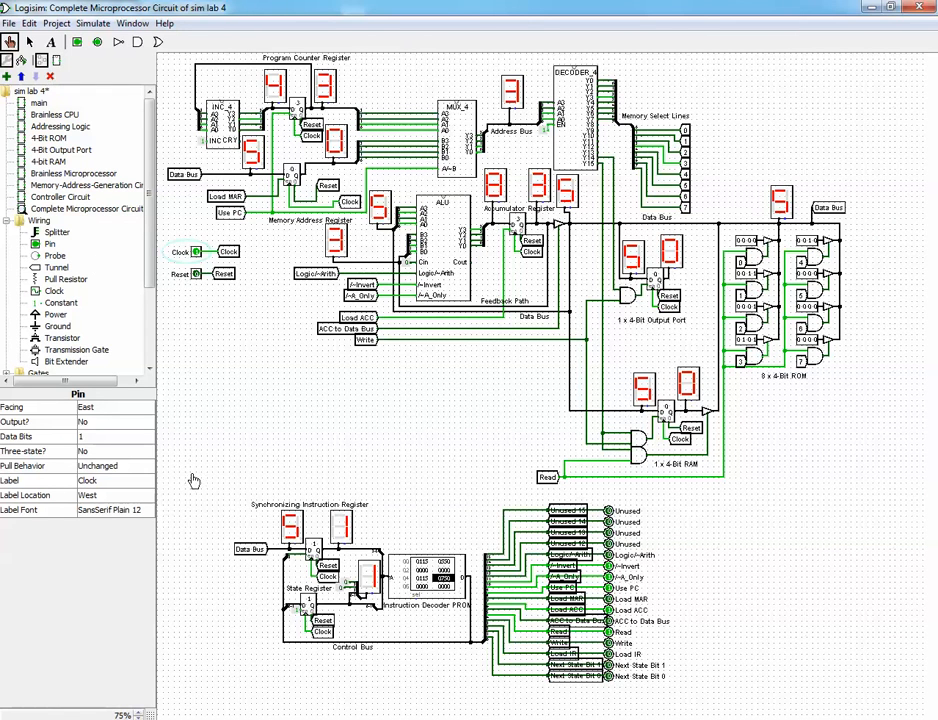
Pulse the clock twice more to execute Add and fetch Stop, and reset the microprocessor
click(197, 253)
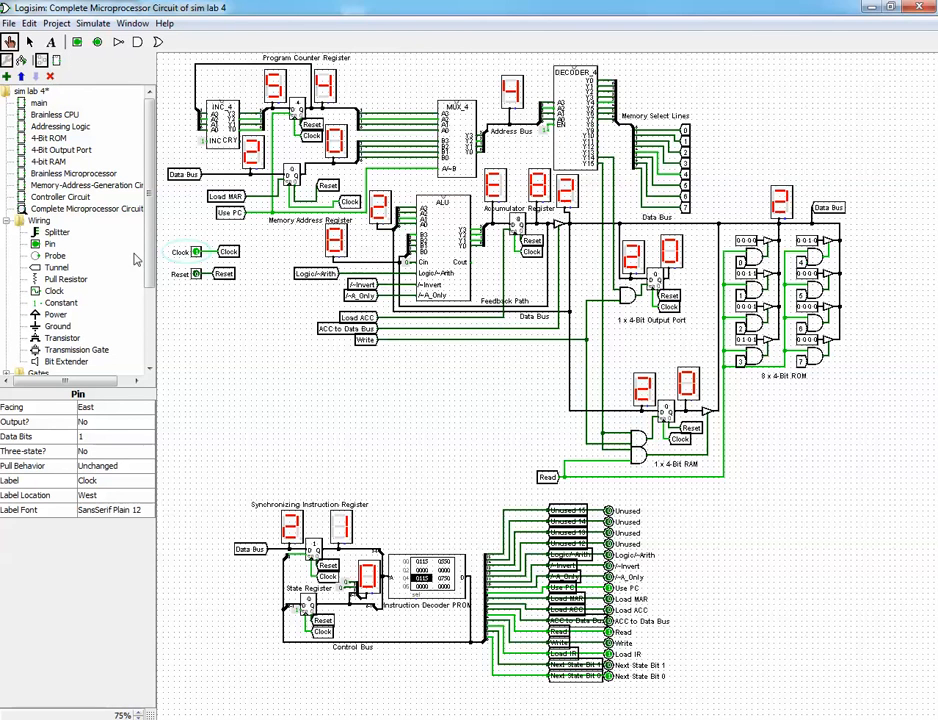
click(197, 253)
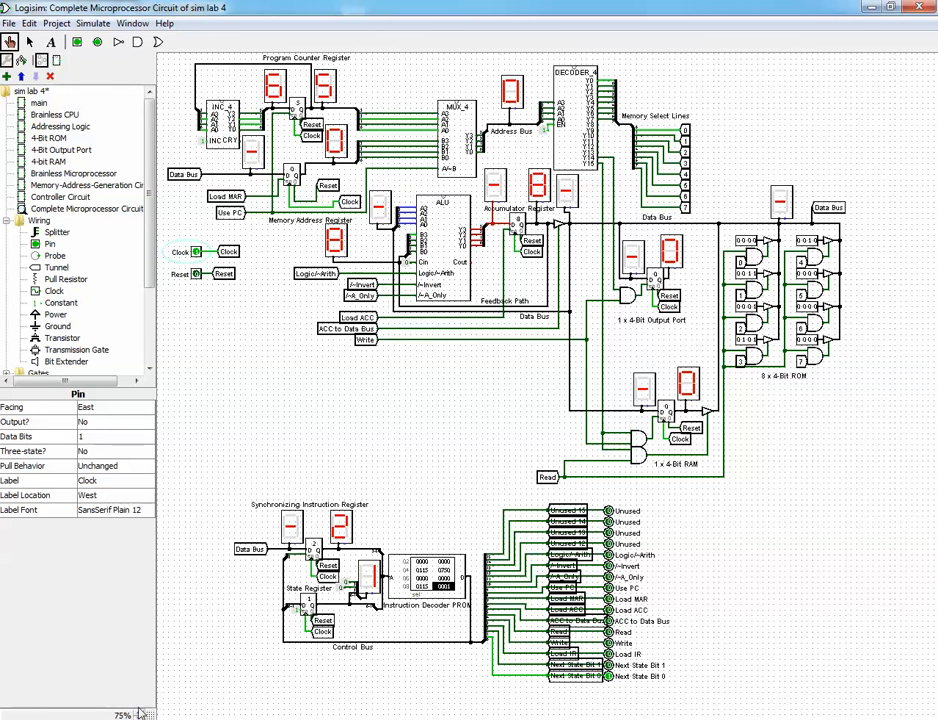
click(196, 276)
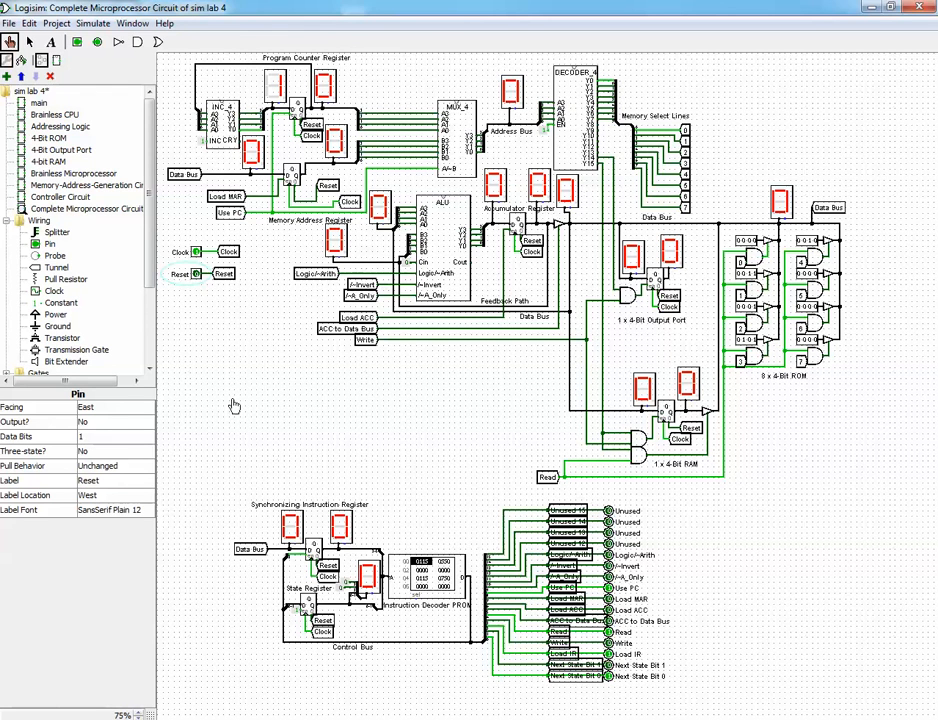
Pulse the clock five times from reset, following the registers and PROM words through Load ACC, Add and Stop
click(424, 557)
click(141, 713)
click(141, 713)
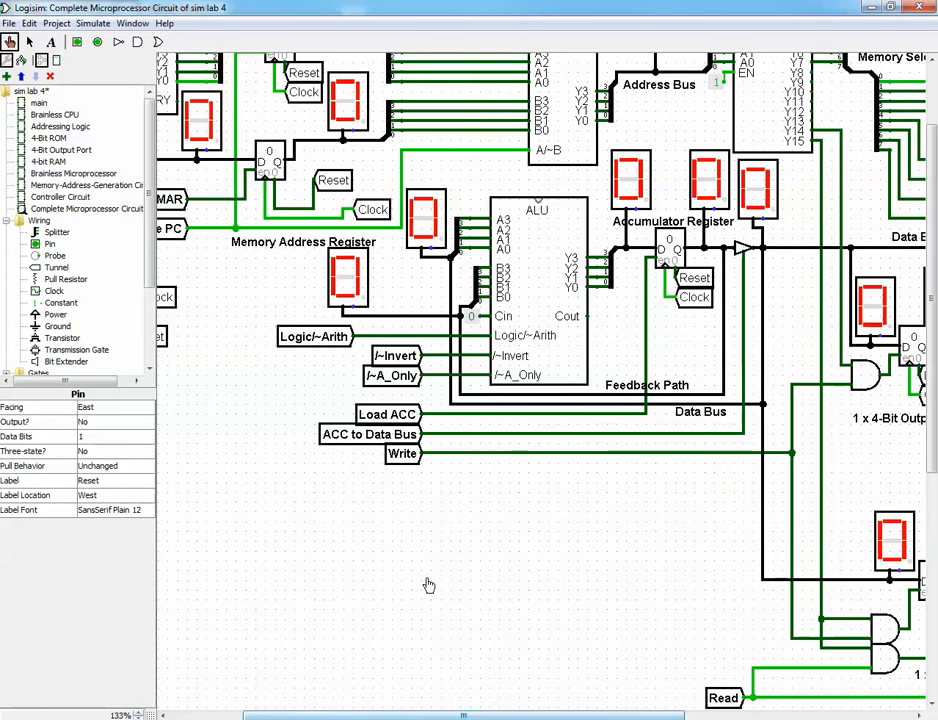
scroll(428, 585, down, 8)
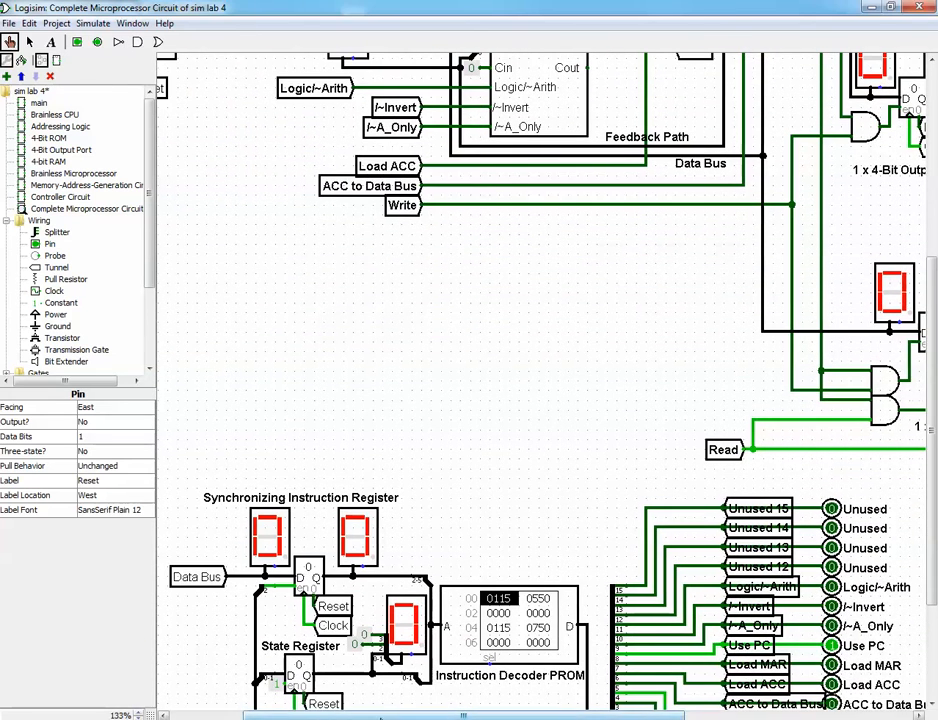
drag(381, 717, 162, 717)
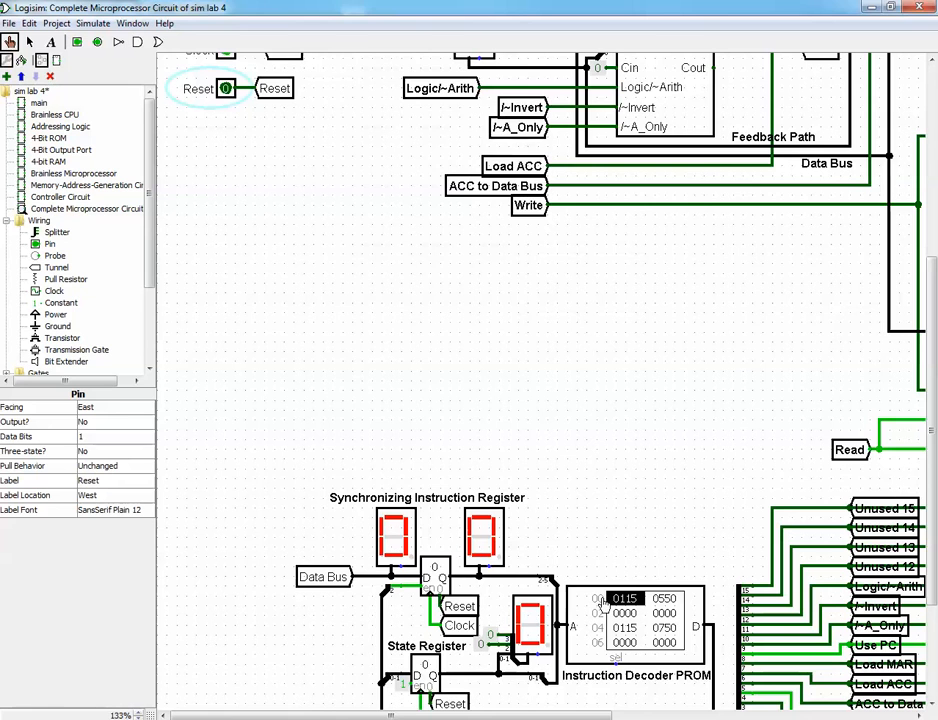
click(229, 60)
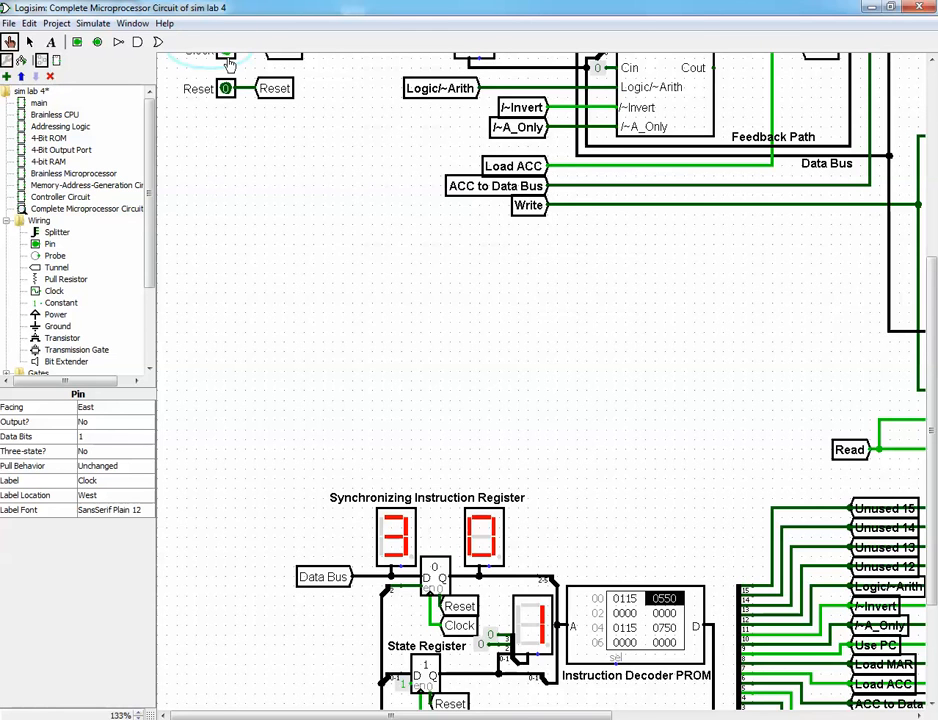
click(229, 60)
click(229, 60)
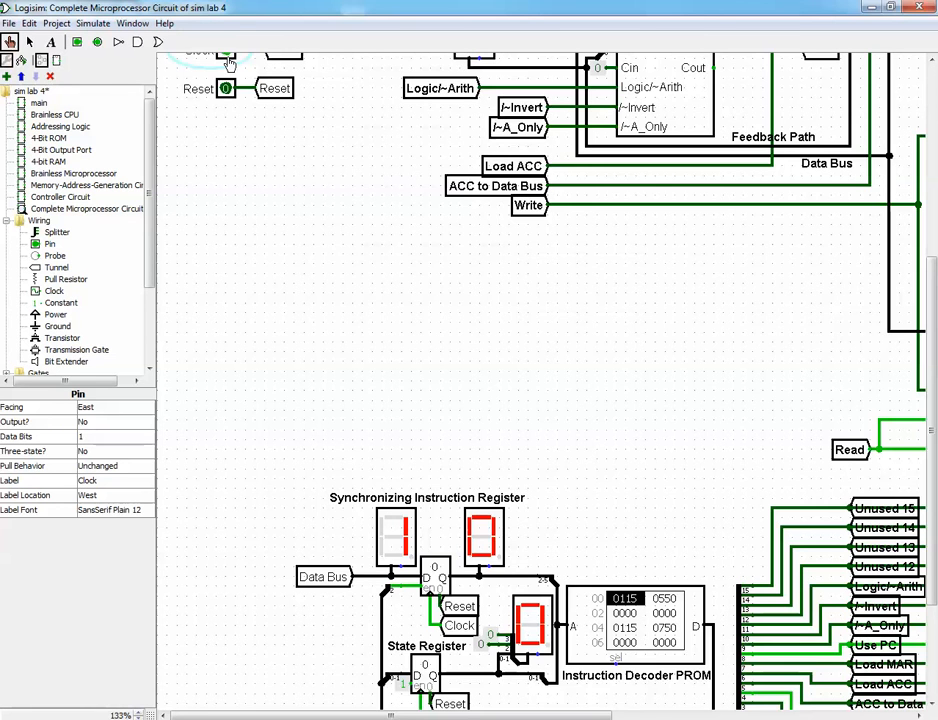
click(229, 60)
click(229, 60)
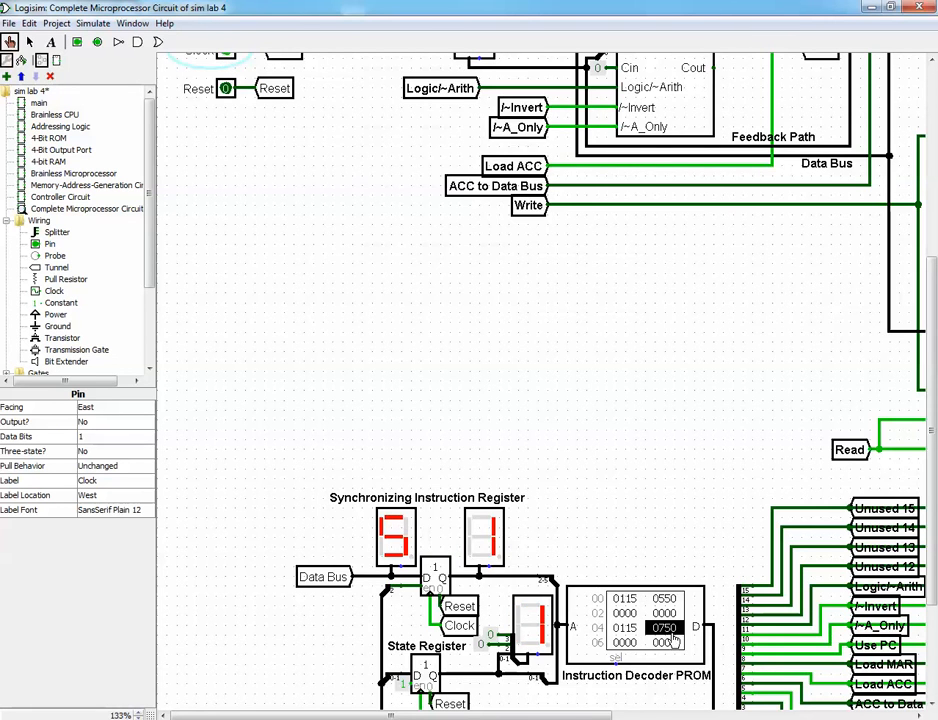
click(229, 60)
click(229, 60)
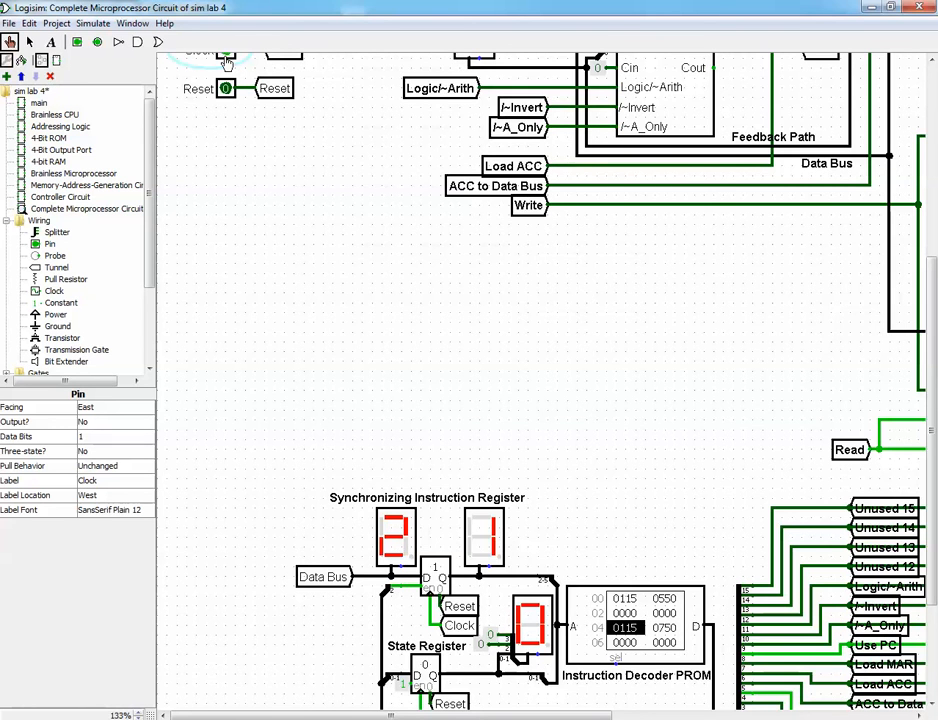
click(229, 60)
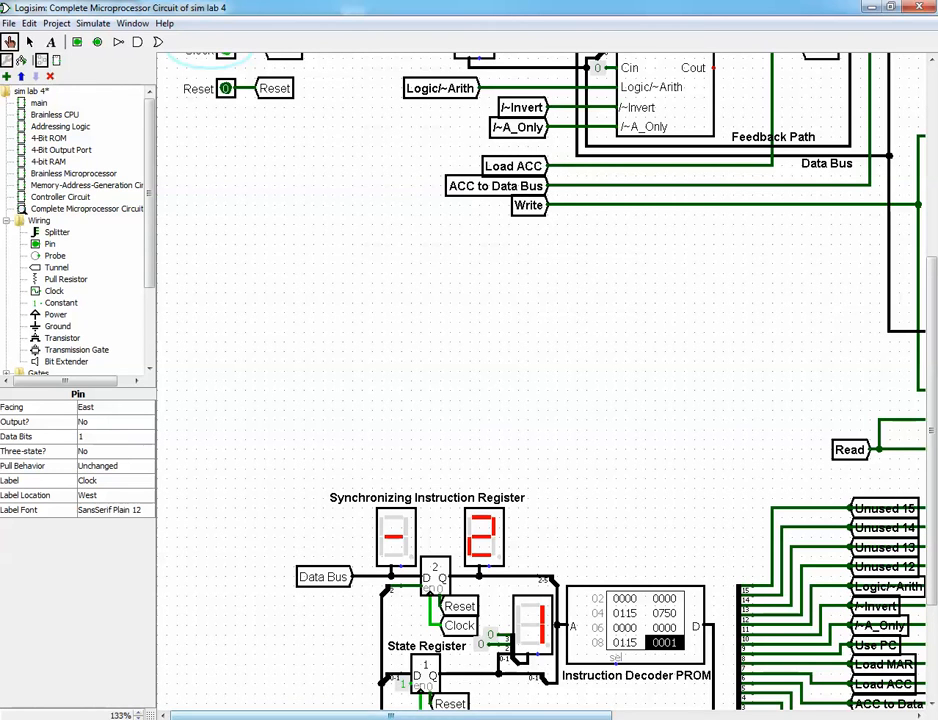
Review Table 2 of the manual in Adobe Acrobat, revisit the Logisim circuit, and bring up the Lec 24_4 table in Windows Photo Viewer
key(alt+Tab)
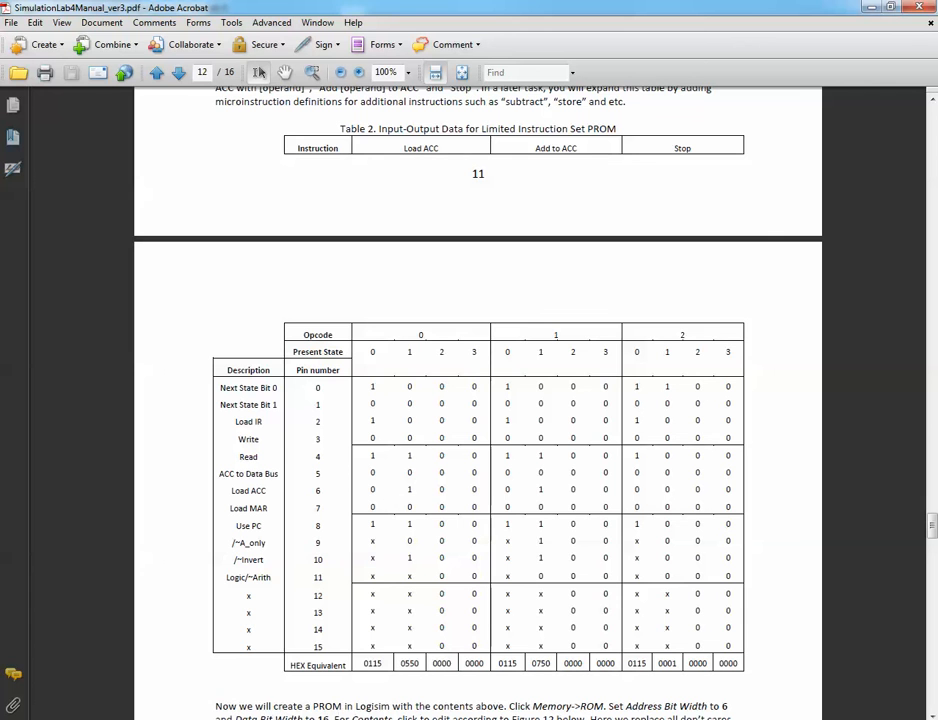
mouse_move(291, 719)
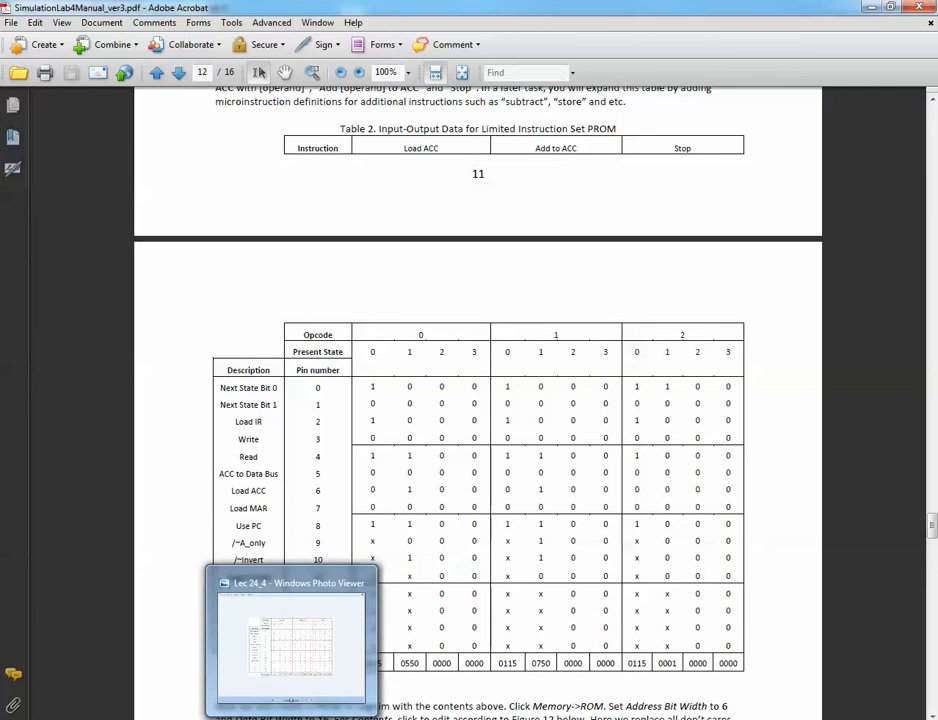
mouse_move(254, 719)
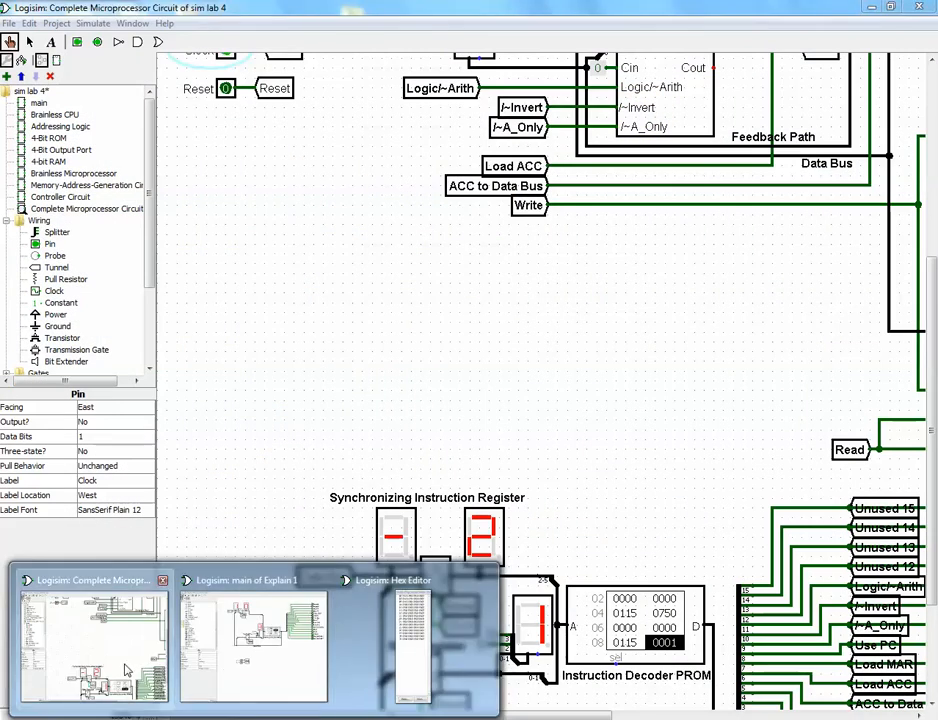
click(152, 672)
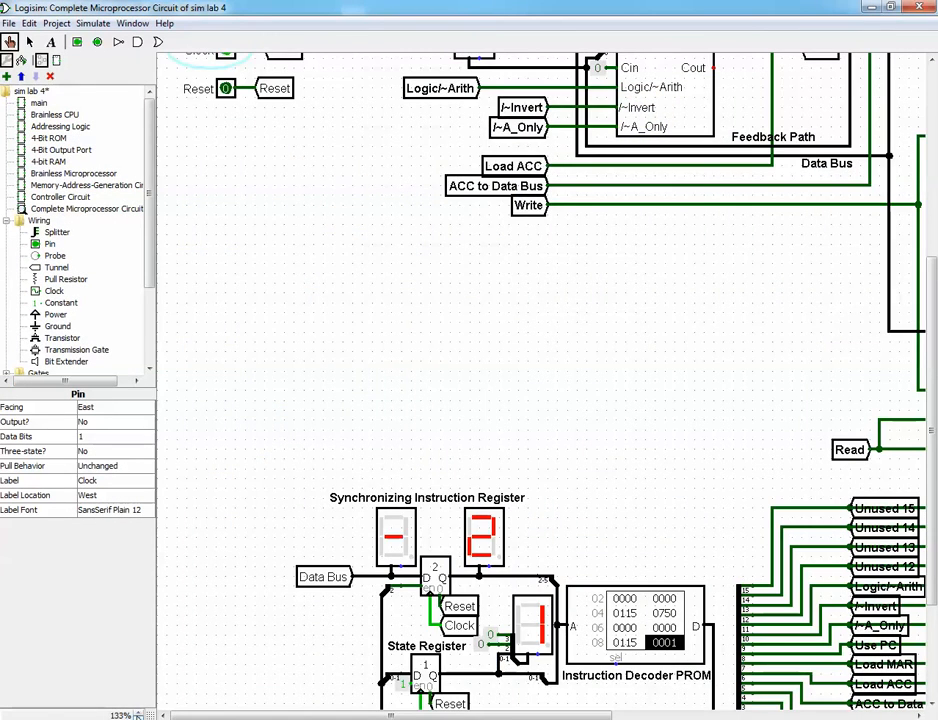
scroll(547, 385, down, 2)
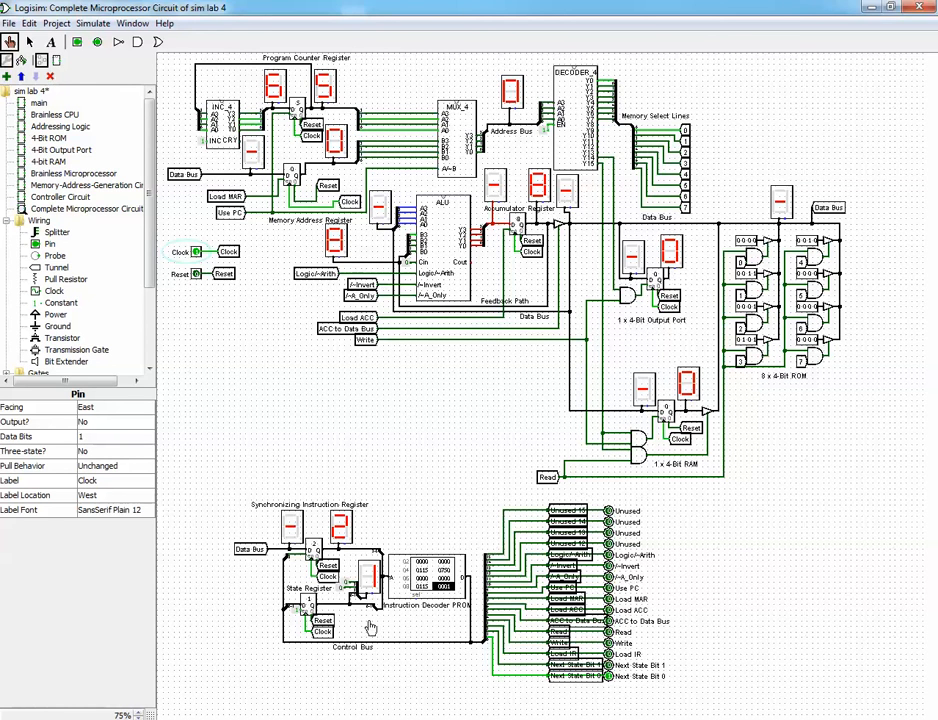
key(alt+Tab)
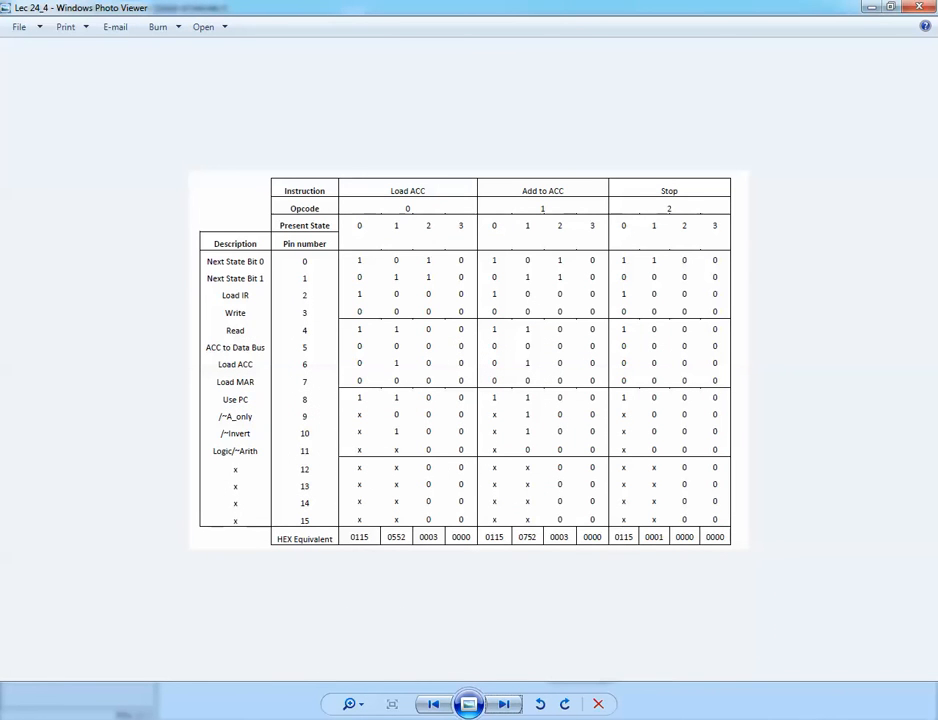
Read Tasks 4-13 and 4-14 on page 15 of the manual in Adobe Acrobat, and return to the Logisim microprocessor circuit
key(alt+Tab)
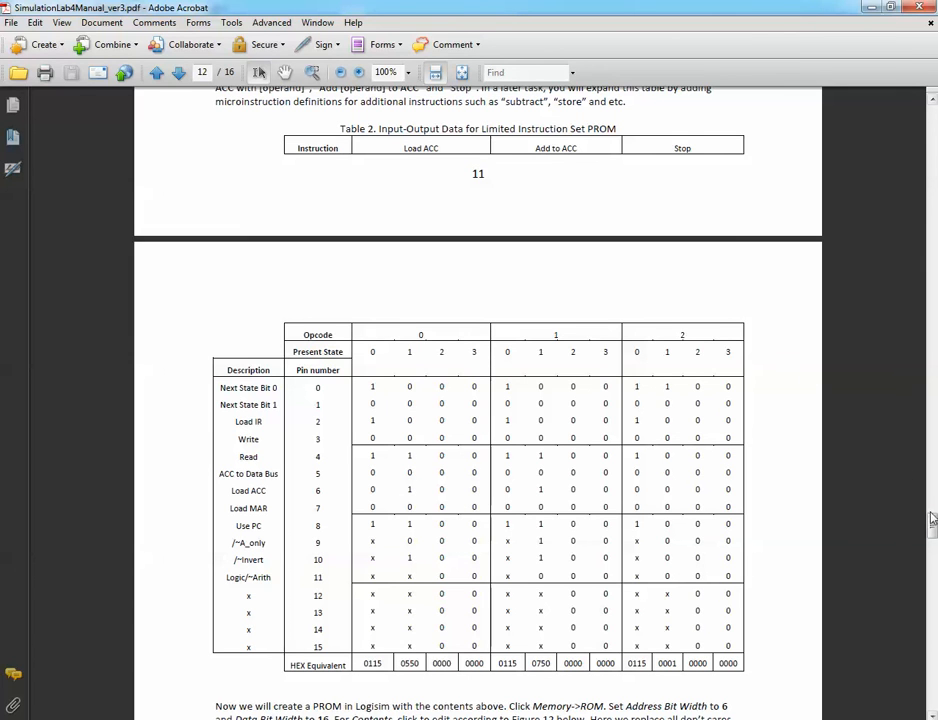
drag(931, 525, 931, 660)
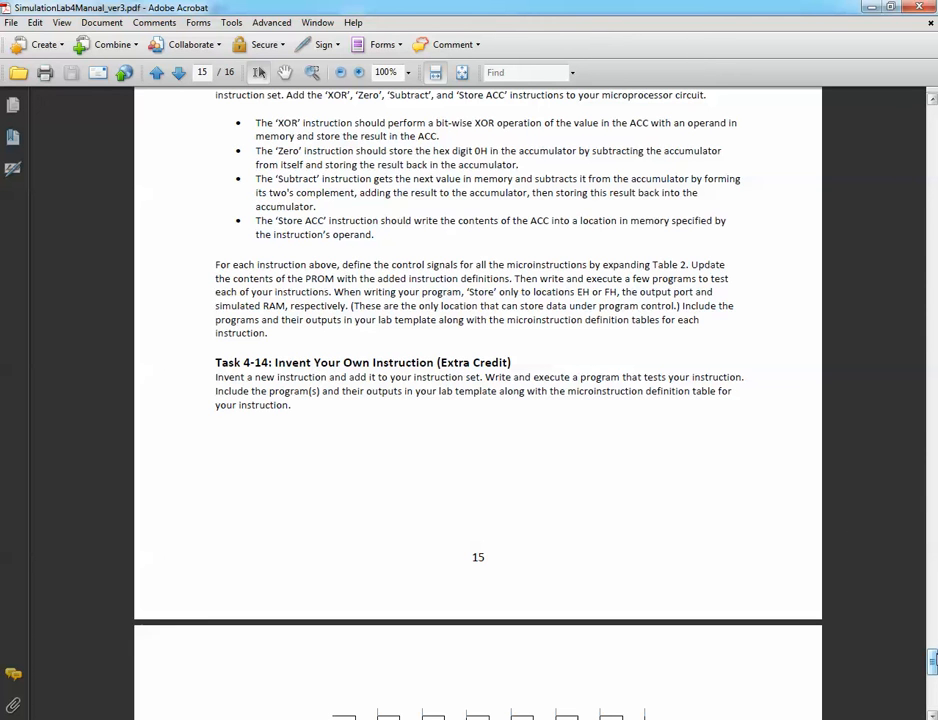
mouse_move(931, 662)
mouse_down()
mouse_move(931, 670)
mouse_move(931, 658)
mouse_up()
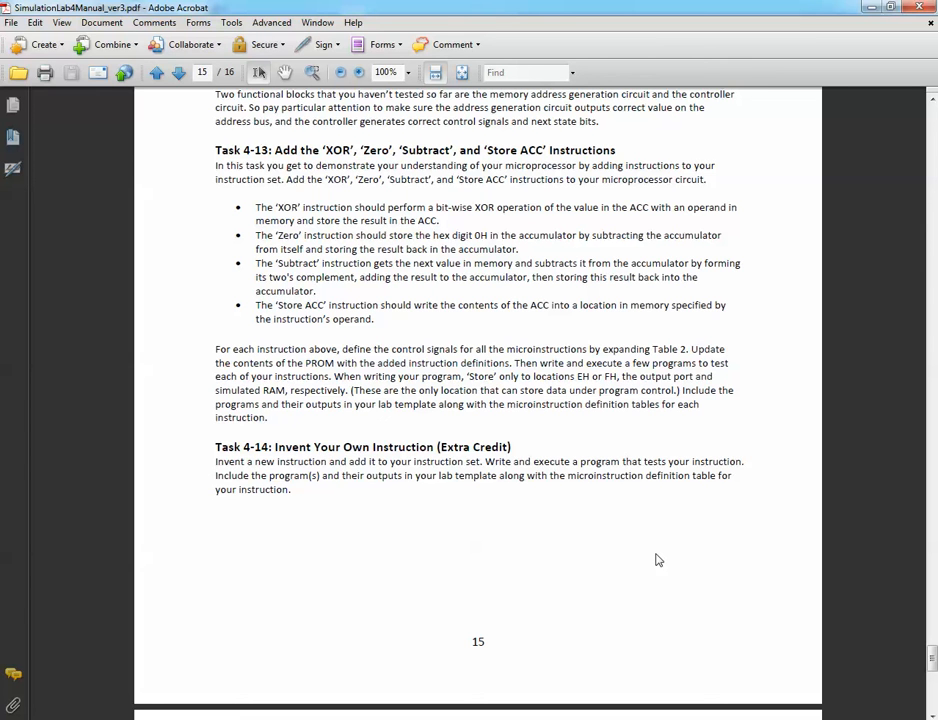
click(180, 719)
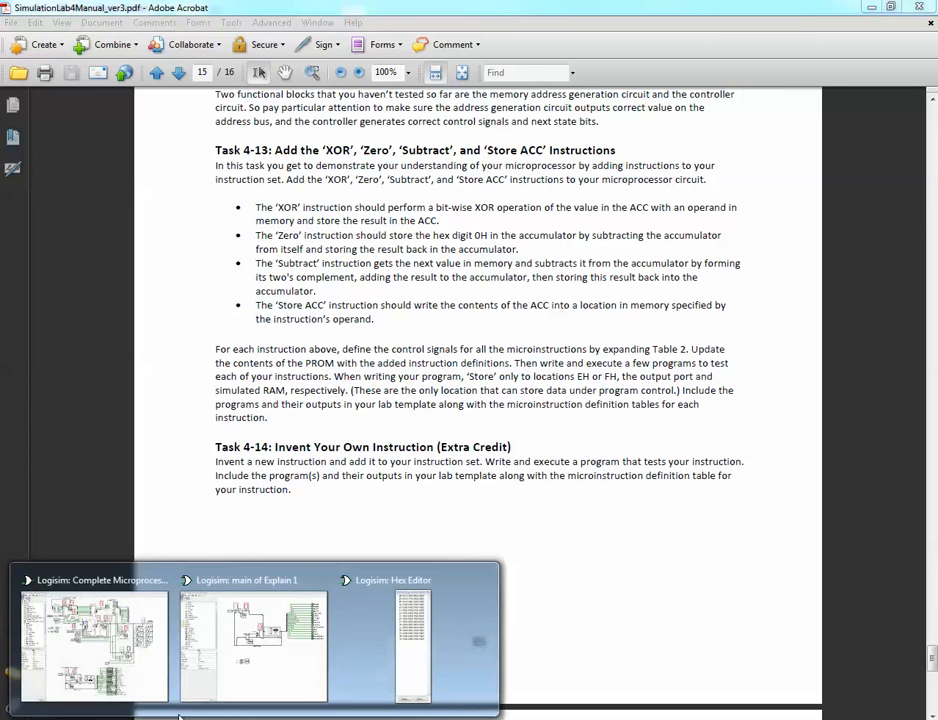
click(138, 677)
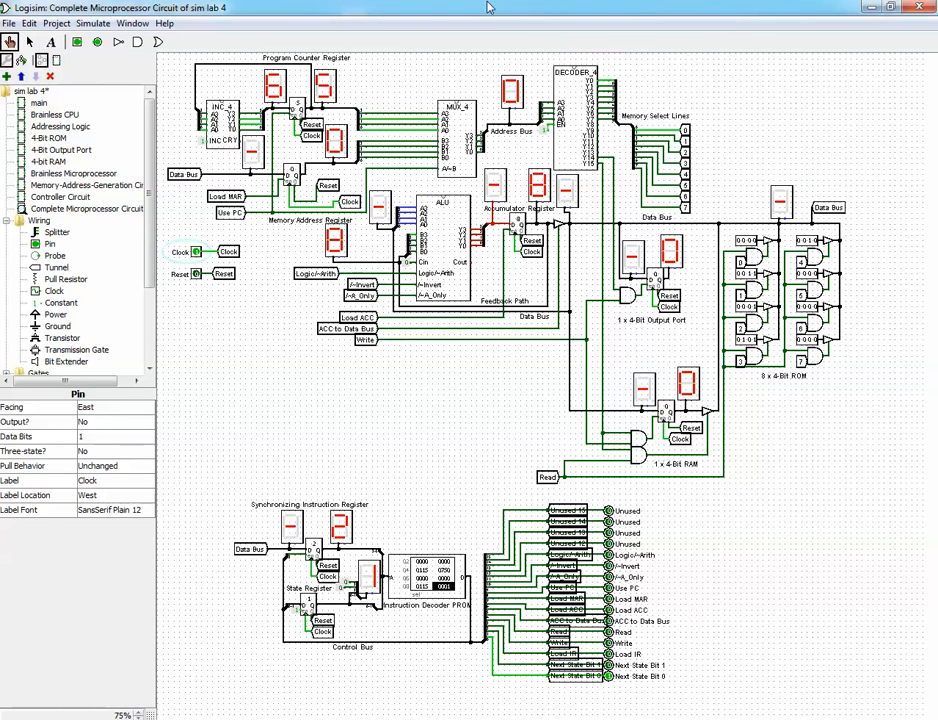
click(776, 719)
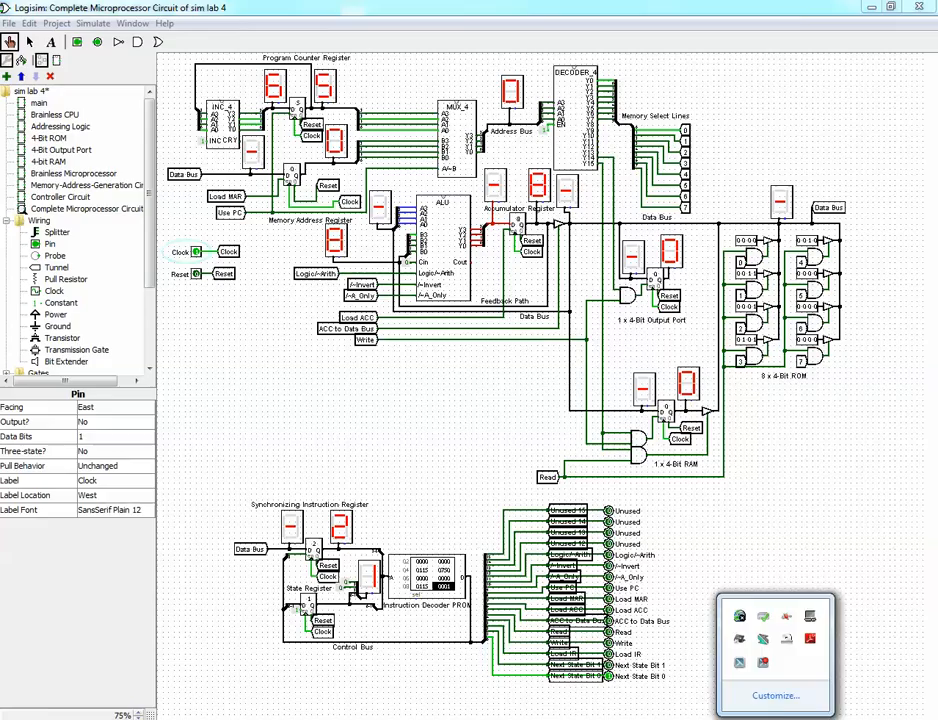